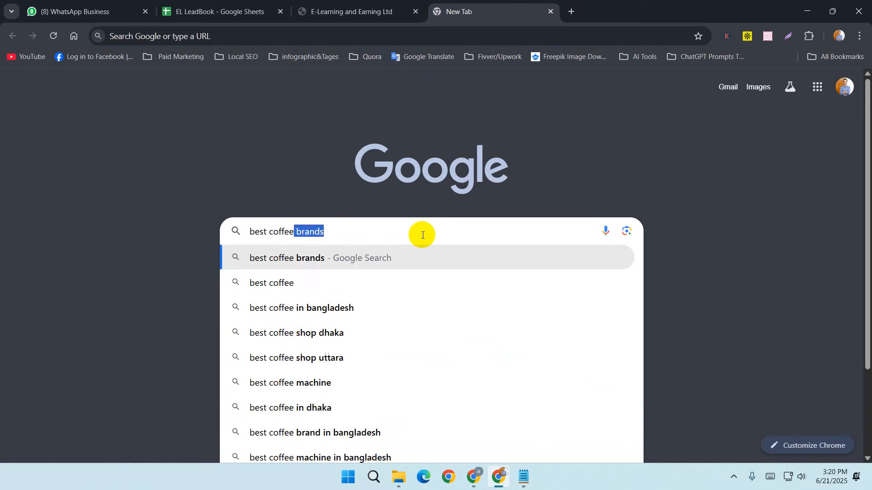
Step: Search Google for "best coffee shop mirpur"
key(BackSpace)
key(BackSpace)
key(BackSpace)
key(BackSpace)
key(BackSpace)
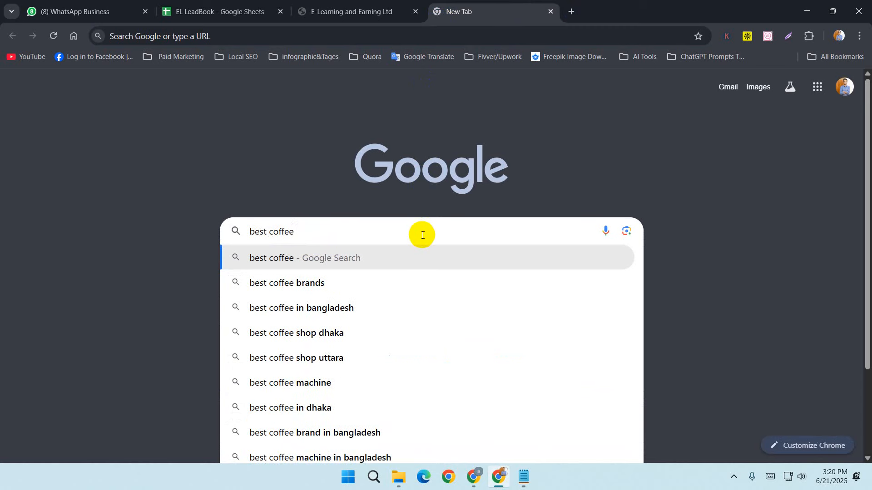
text(shop)
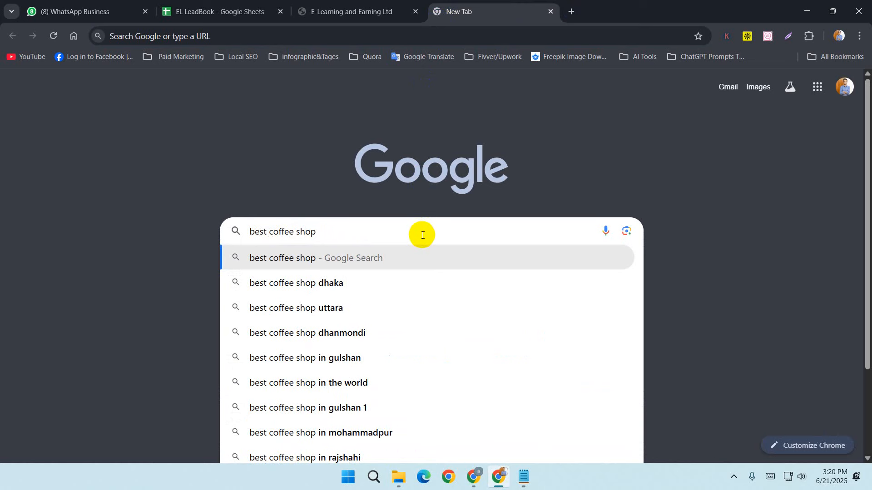
text( mi)
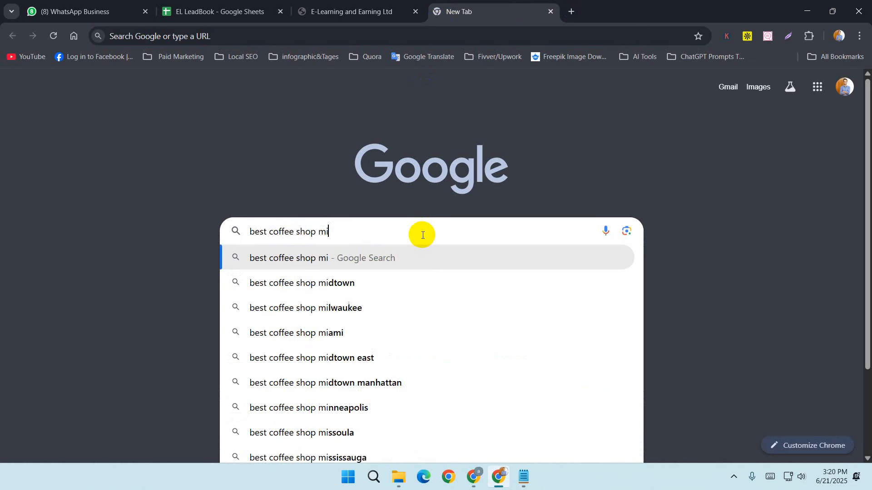
text(rpur)
key(Return)
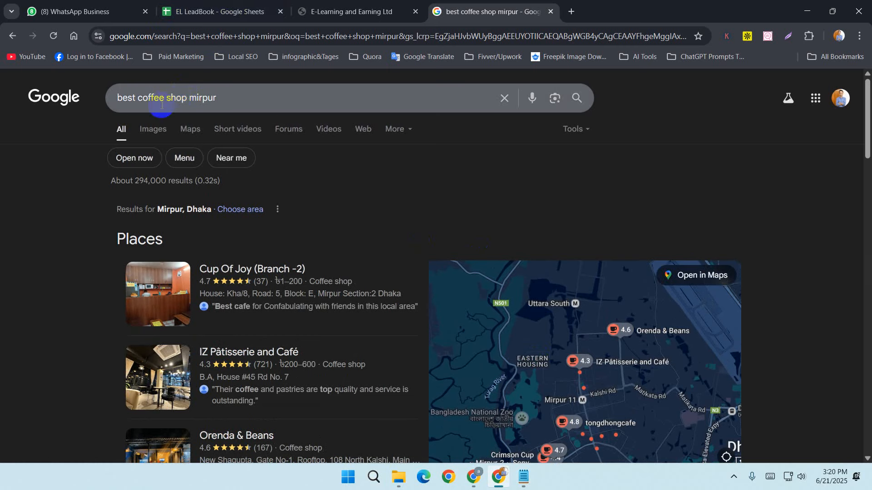
Step: Refine the search query to "best coffee shop in mirpur" and run it
click(189, 97)
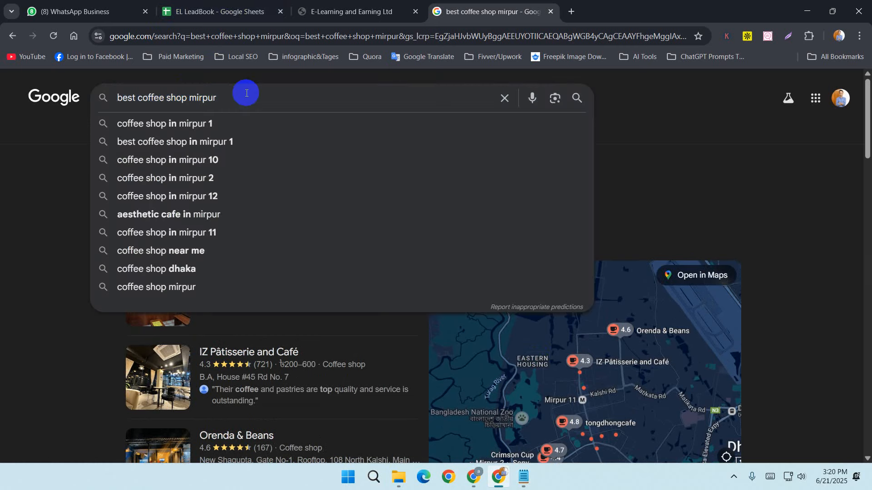
text(in)
key(Return)
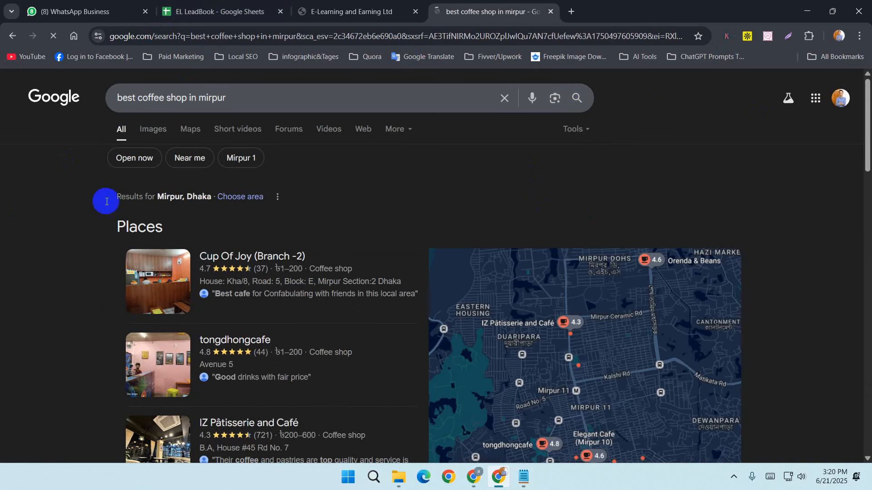
Step: Examine the three coffee shops in the Places block and the map beside them in the search results
scroll(860, 171, down, 8)
scroll(860, 171, up, 4)
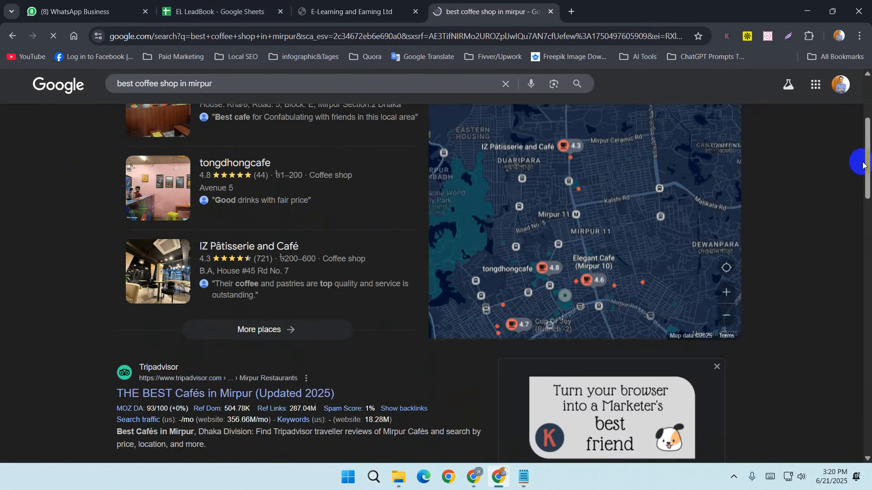
scroll(850, 186, up, 5)
drag(116, 240, 194, 232)
click(194, 233)
scroll(194, 233, down, 4)
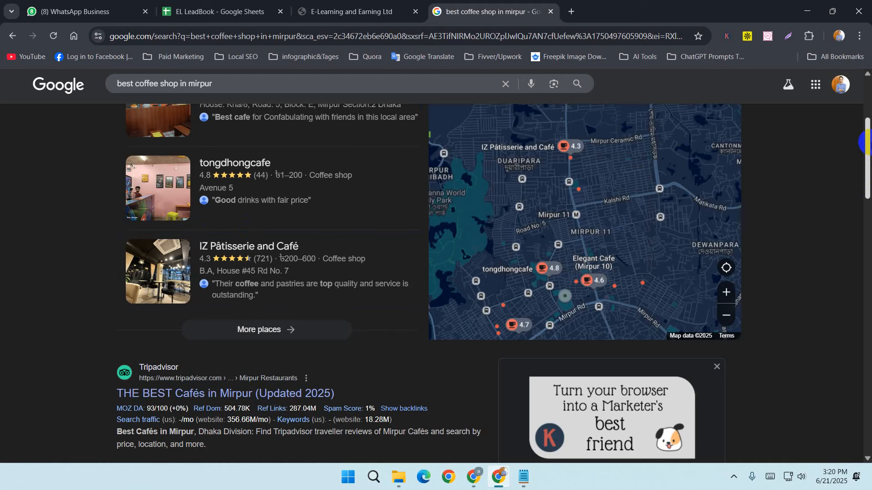
drag(867, 149, 868, 117)
scroll(193, 255, down, 2)
scroll(222, 247, up, 2)
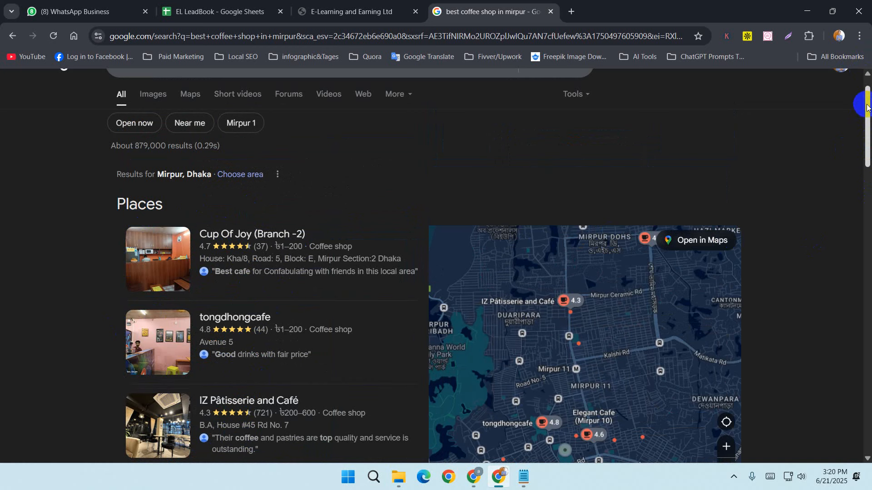
scroll(865, 109, down, 1)
scroll(865, 114, down, 1)
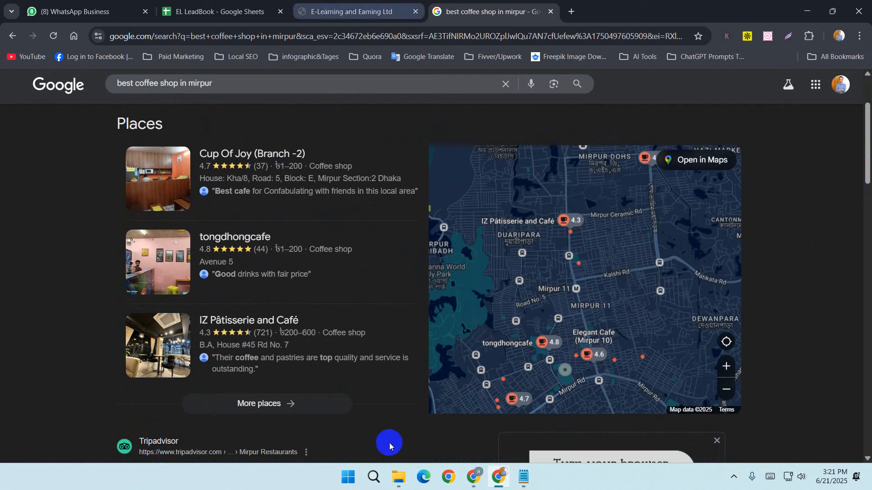
Step: Highlight "Google 3 pack" under Local Seo in the course module PDF, and return to the coffee shop search results
click(193, 4)
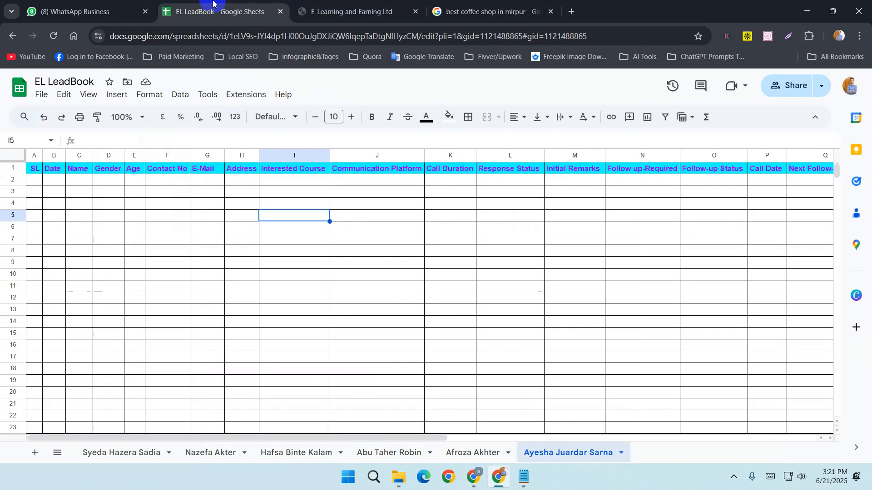
click(368, 11)
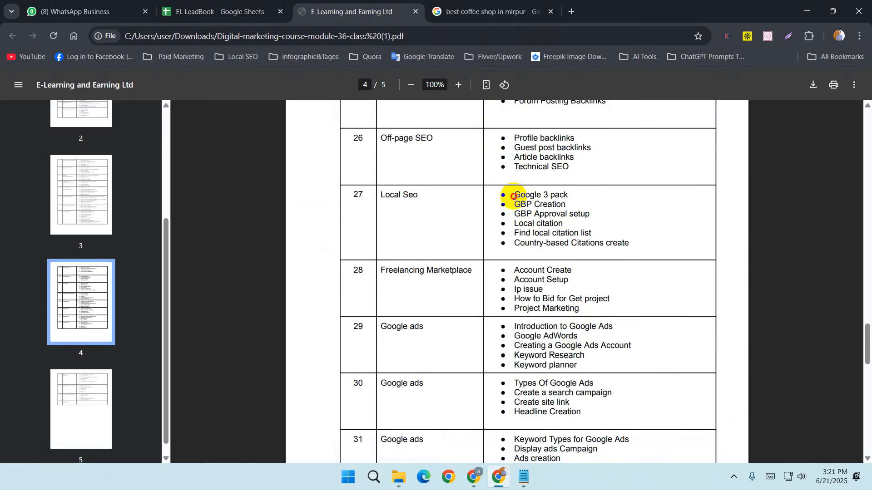
drag(511, 196, 574, 196)
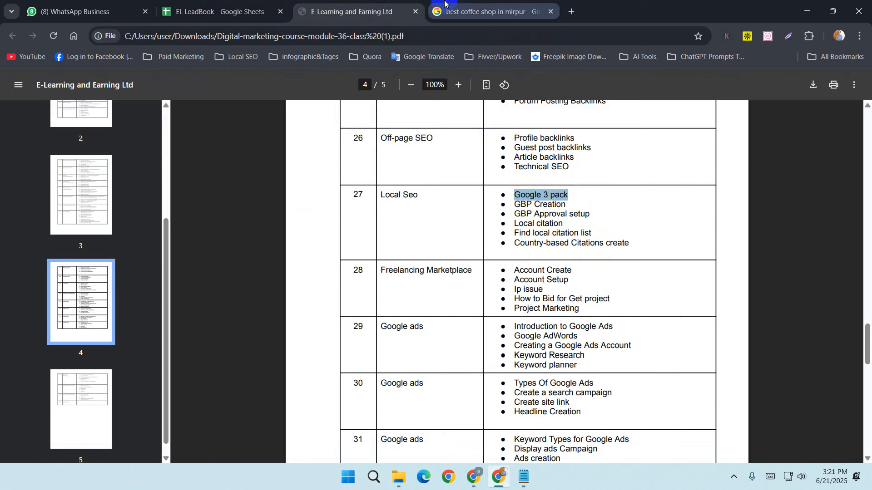
click(474, 9)
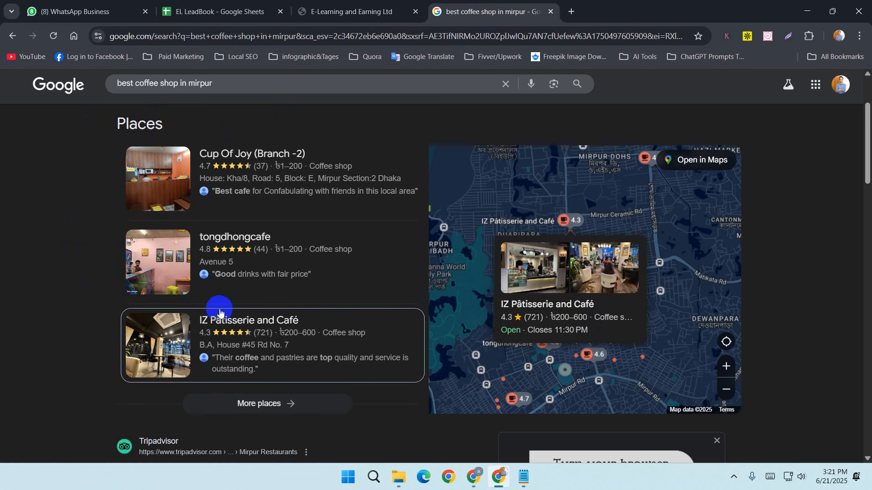
Step: Compare the Places listings with the website results below them, checking each listed shop's rating, reviews and map preview
scroll(219, 312, down, 15)
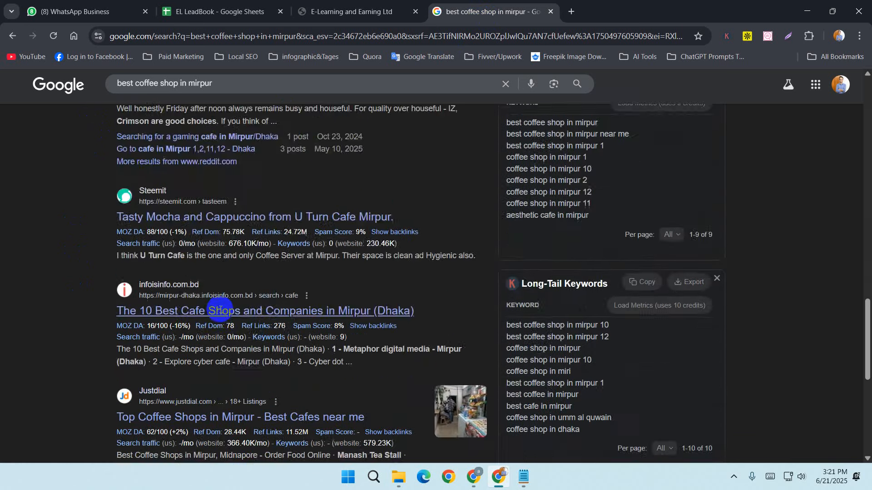
scroll(275, 314, down, 4)
scroll(276, 316, up, 20)
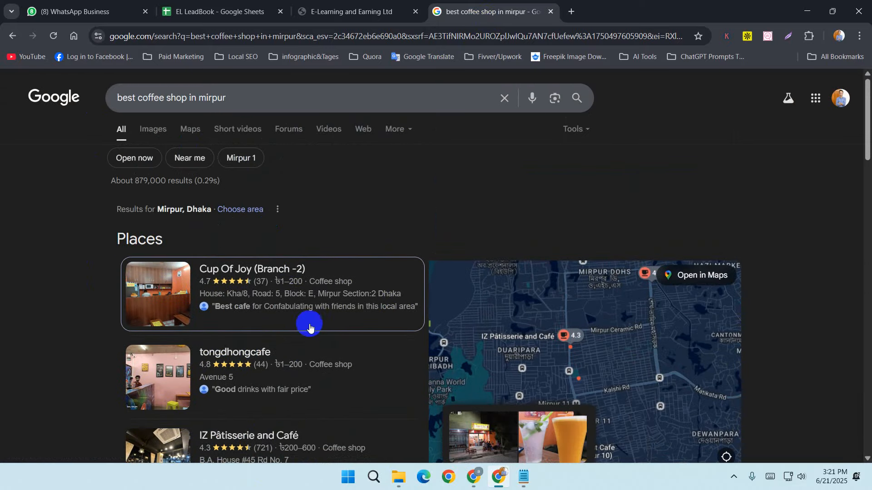
scroll(307, 327, down, 9)
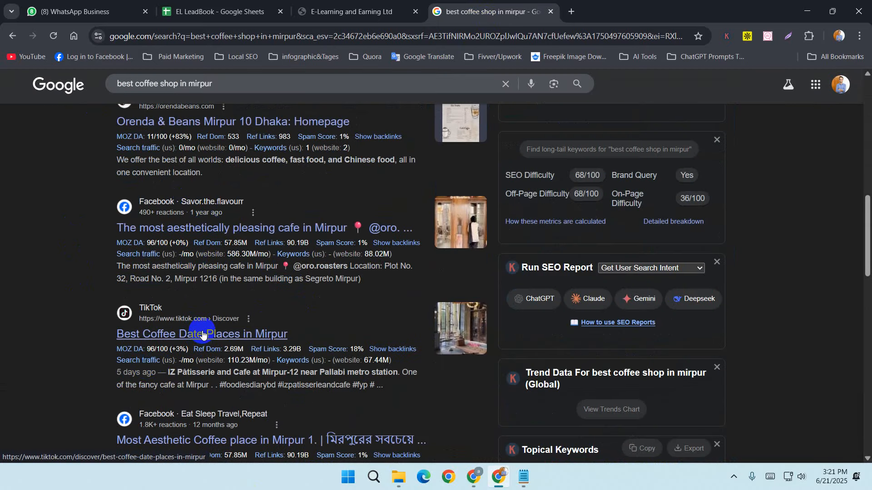
scroll(203, 335, up, 10)
scroll(203, 298, down, 4)
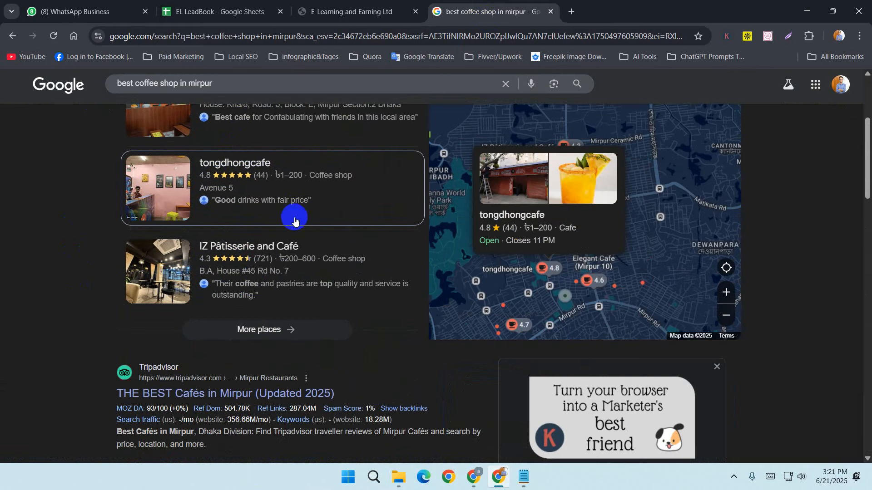
scroll(307, 244, up, 4)
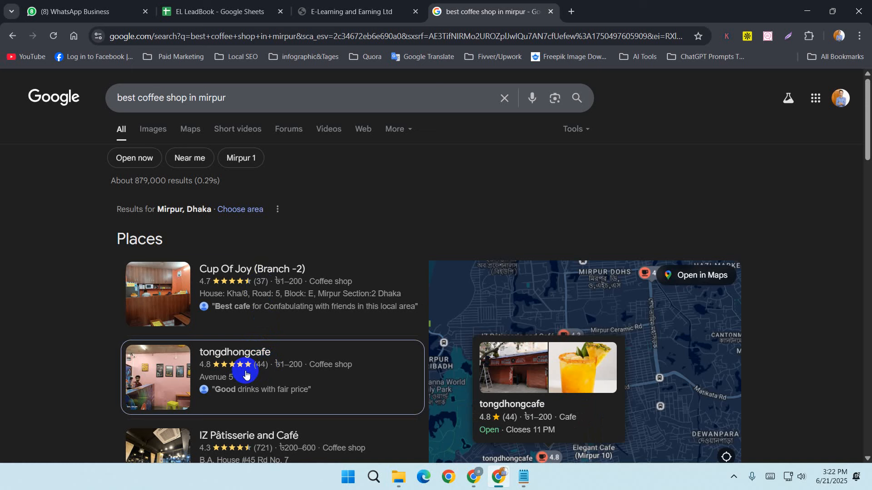
scroll(246, 373, down, 4)
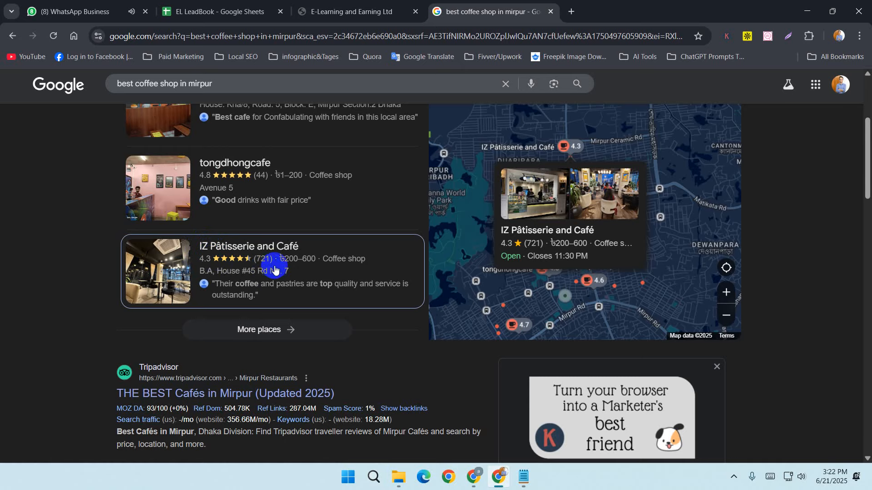
scroll(302, 302, up, 4)
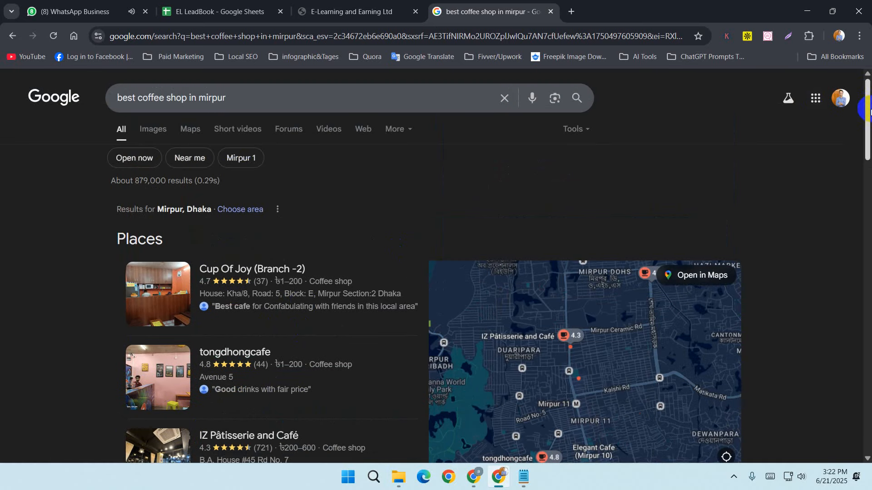
drag(868, 115, 868, 132)
mouse_move(201, 369)
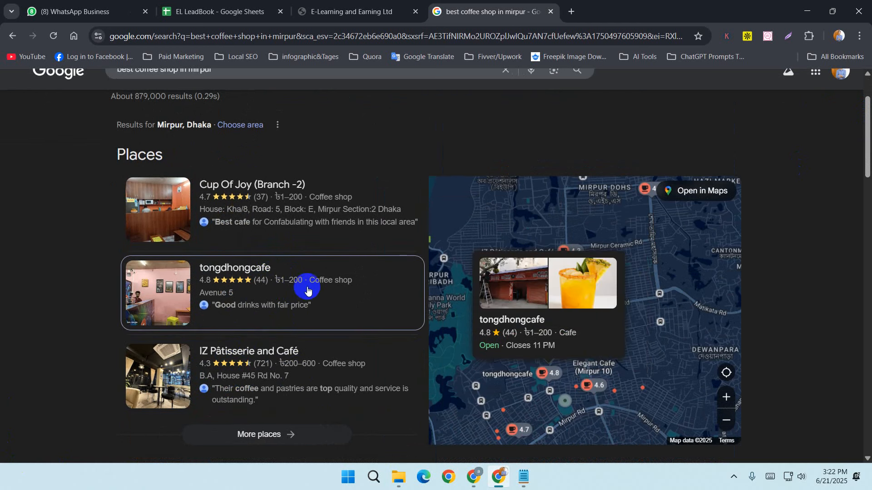
mouse_move(292, 193)
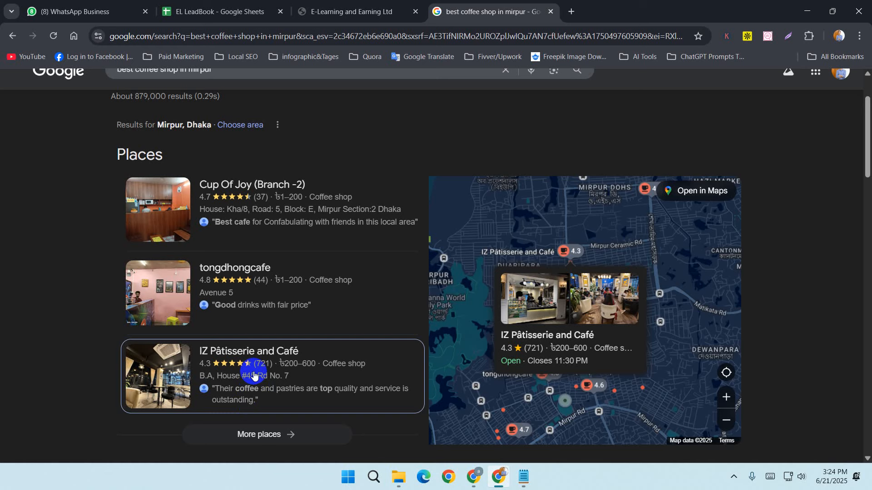
Step: Open the full list of places for the coffee shop search and look through the further listings
scroll(107, 318, down, 4)
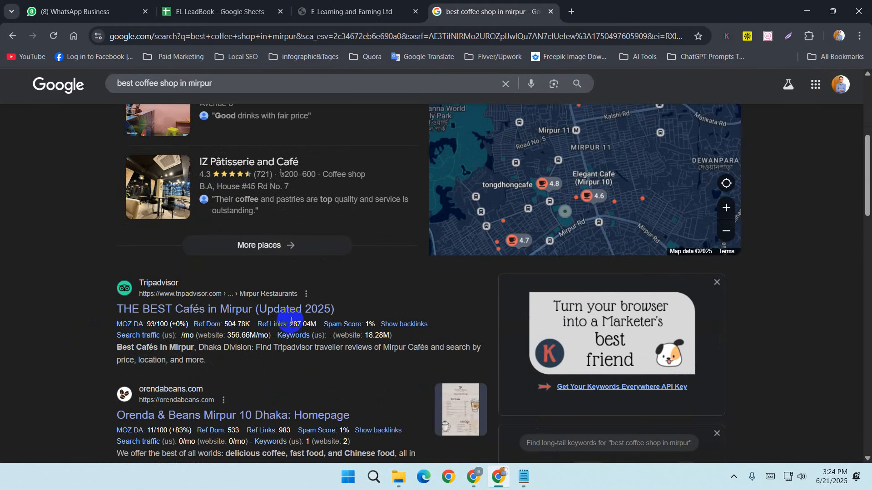
click(285, 245)
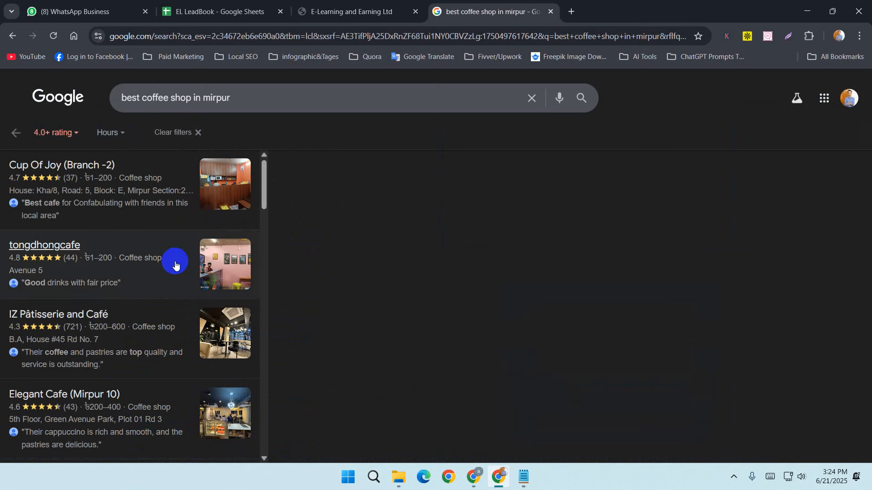
scroll(174, 264, down, 20)
scroll(156, 323, up, 10)
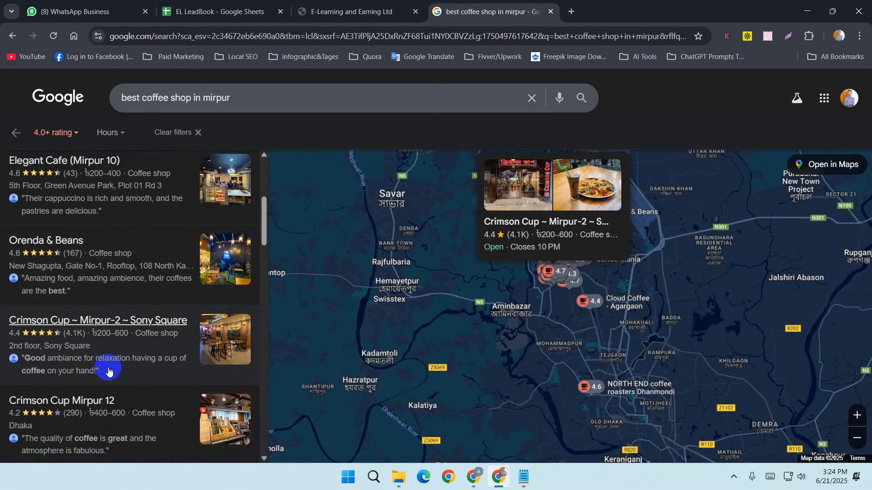
scroll(109, 372, up, 5)
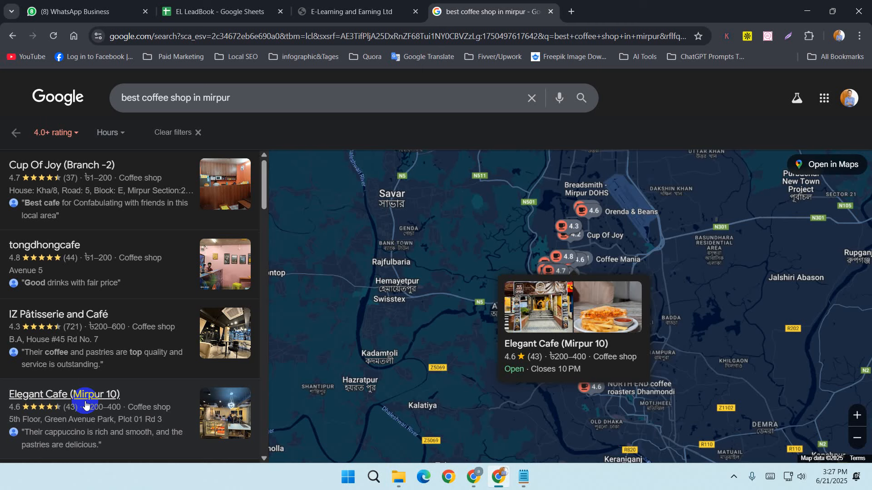
Step: Switch to the Notepad notes and review the "What is Local SEO?" question and its definition
click(527, 486)
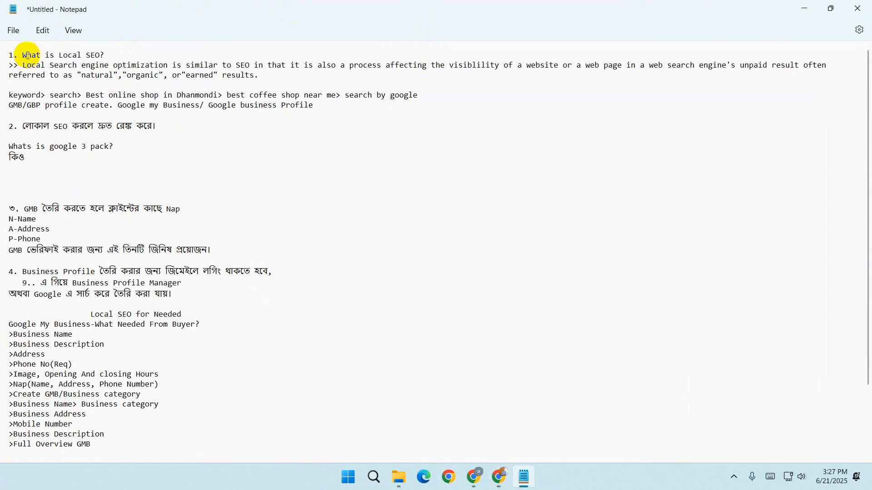
drag(16, 54, 148, 52)
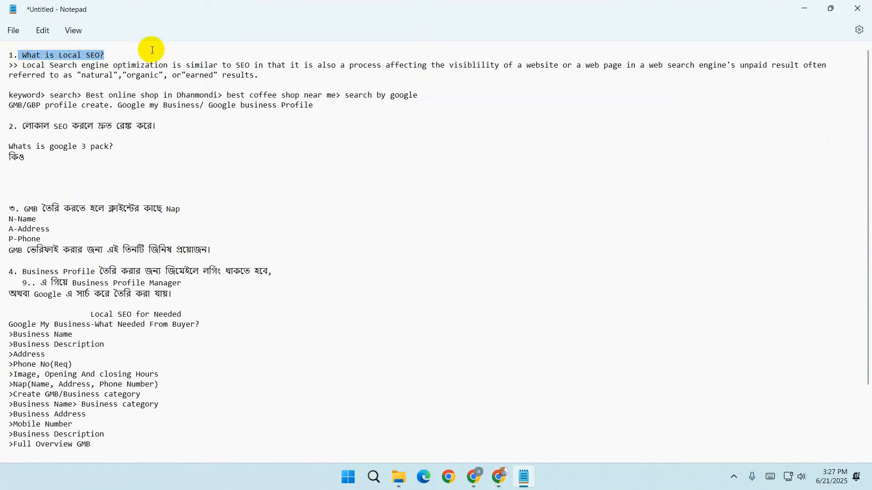
click(175, 137)
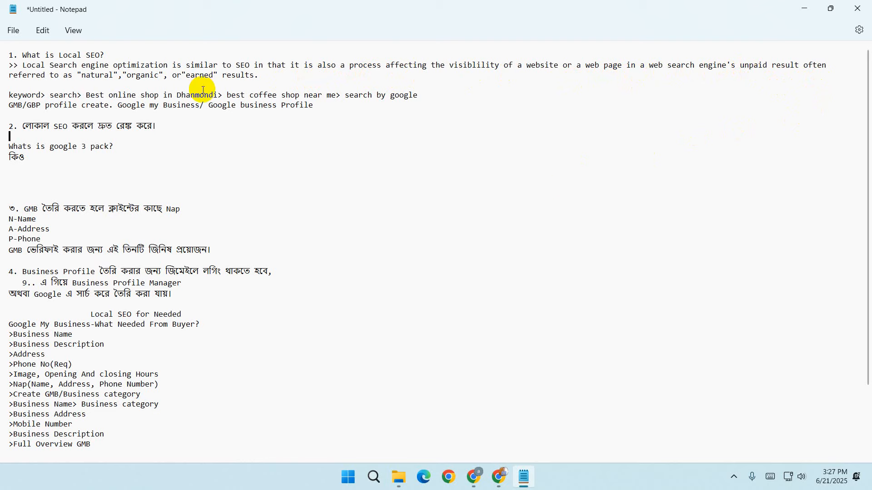
click(293, 75)
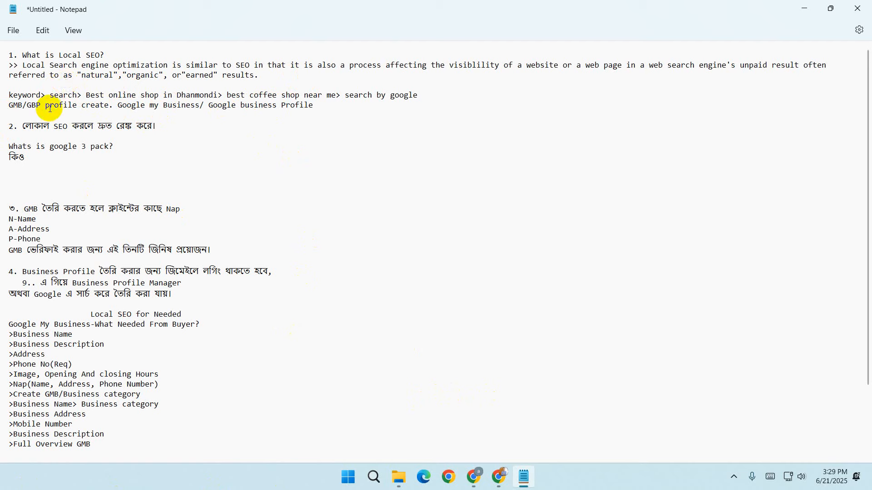
Step: Review the keyword line in the notes, highlighting "keyword" and "best coffee shop near me", and check it against the browser's coffee shop listings
drag(10, 94, 42, 96)
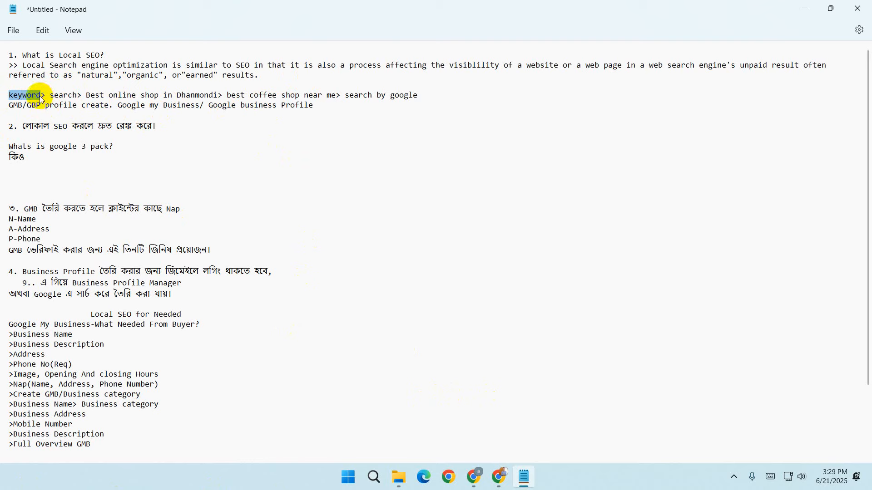
click(128, 102)
drag(89, 97, 336, 99)
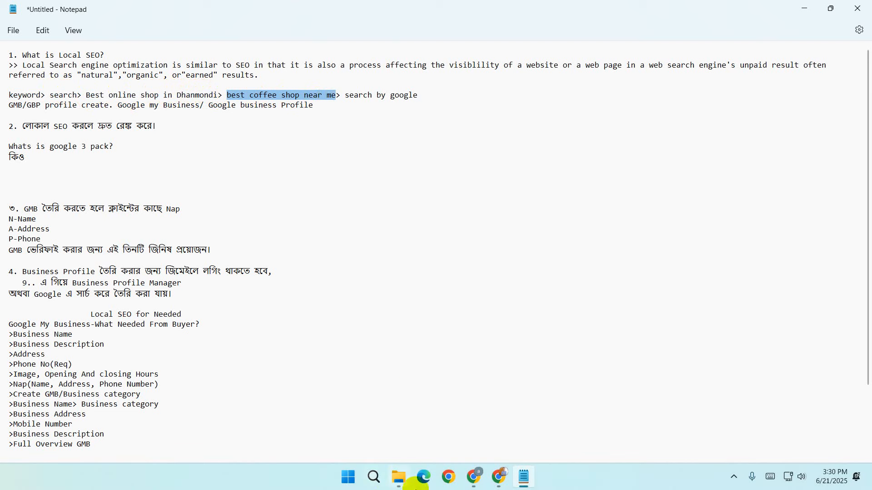
click(498, 477)
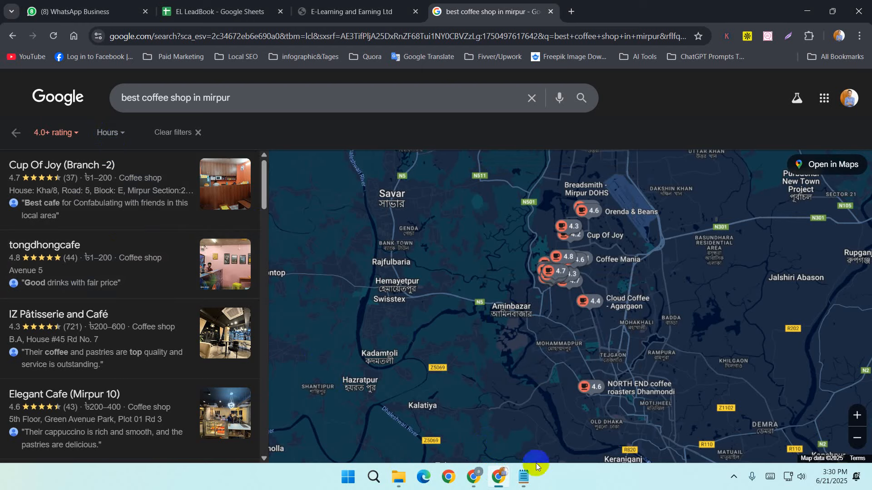
click(523, 475)
click(241, 188)
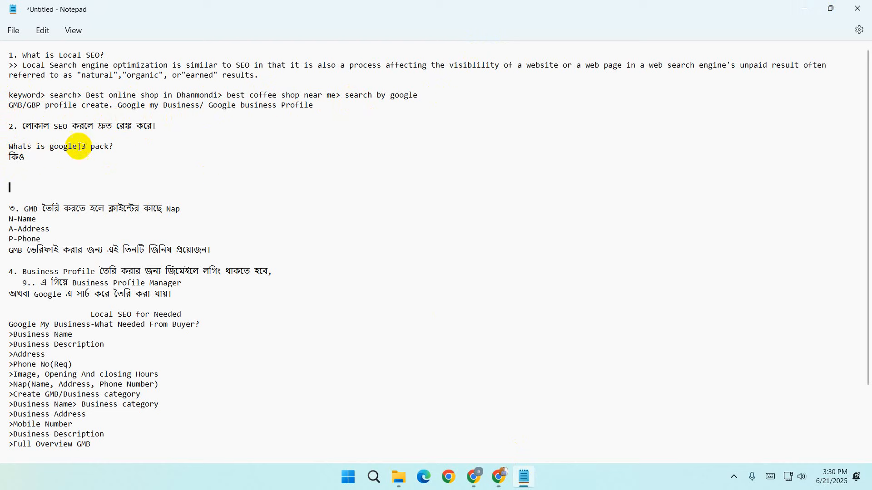
Step: Add a row of dashes below "Whats is google 3 pack?" in the notes and highlight the Name, Address and Phone lines under Nap
drag(25, 156, 108, 168)
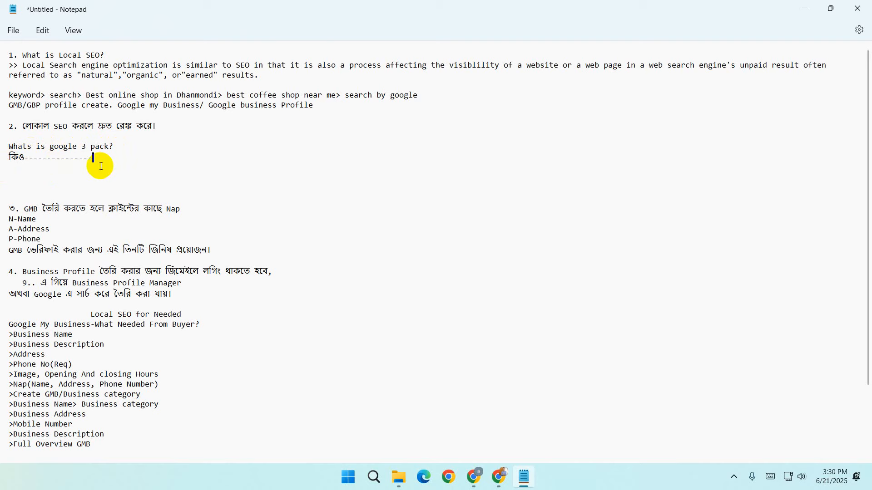
click(72, 220)
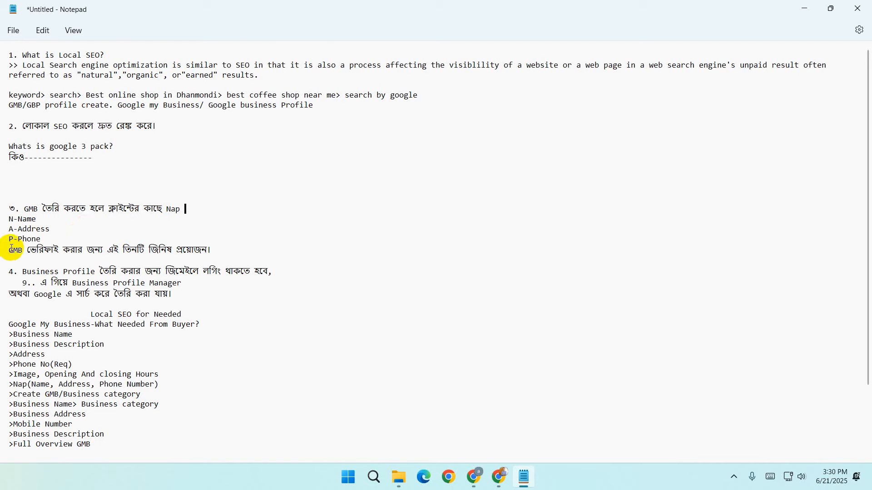
mouse_move(6, 220)
mouse_down()
mouse_move(49, 233)
mouse_move(5, 226)
mouse_move(5, 219)
mouse_up()
click(133, 248)
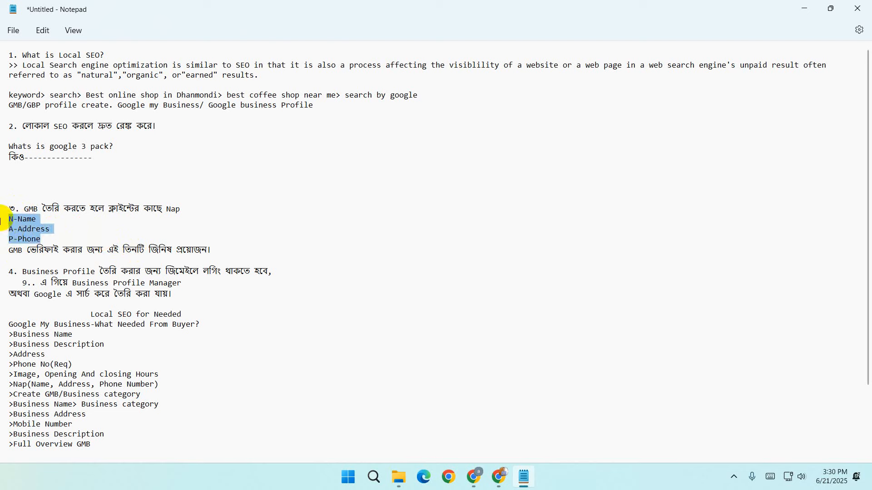
triple_click(362, 247)
Step: Review note 4 on creating a Business Profile, check the browser's Google apps access, and read on to the GMB suspension reasons
click(36, 293)
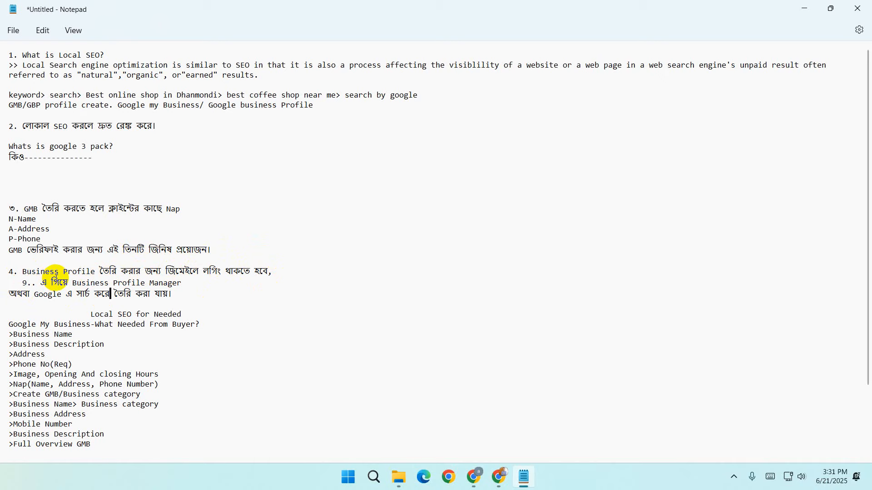
click(804, 8)
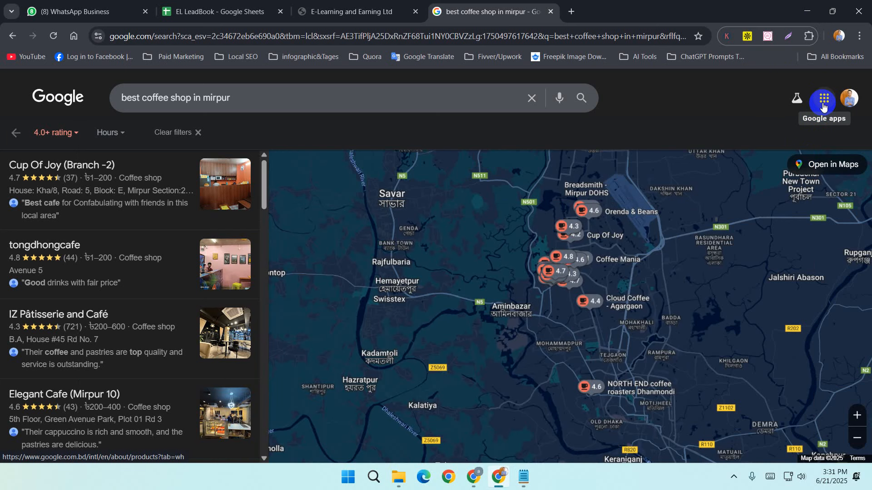
click(524, 476)
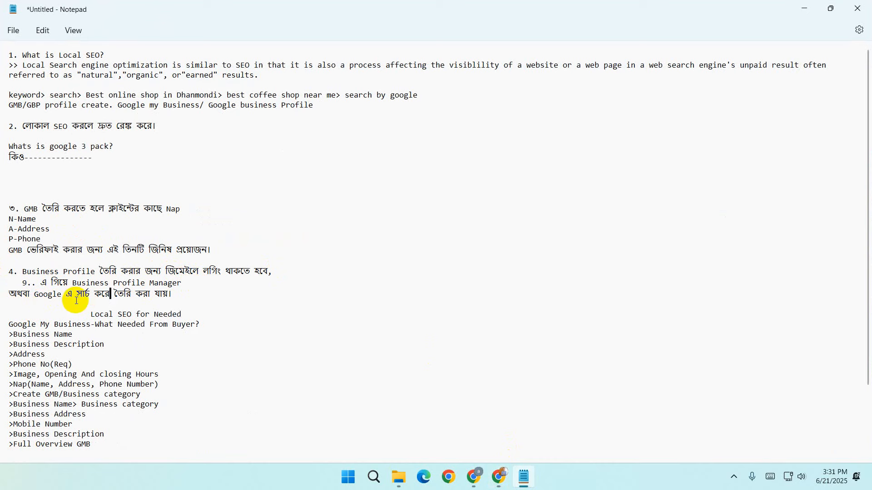
click(179, 297)
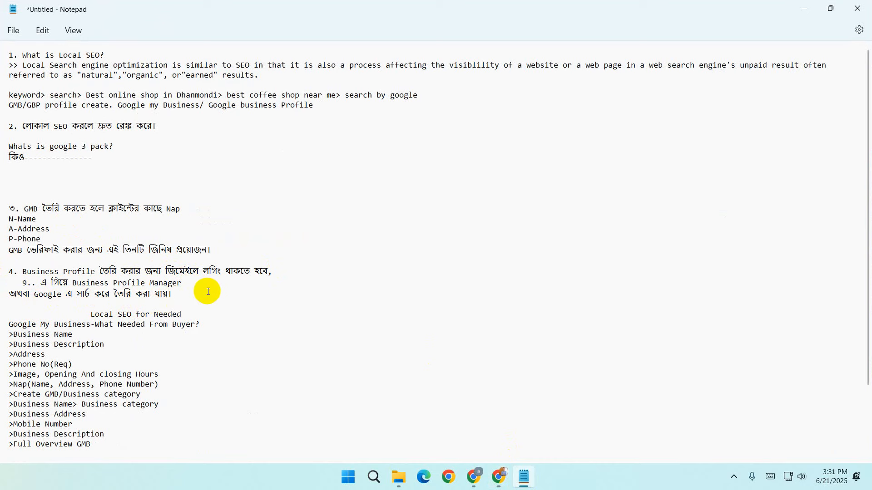
scroll(208, 291, down, 3)
scroll(205, 294, up, 3)
scroll(205, 293, down, 3)
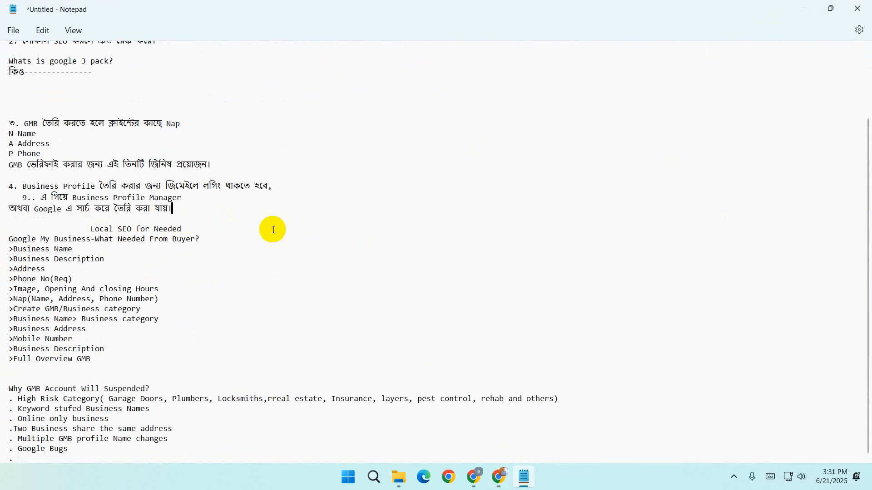
Step: Switch to the browser and open Business Profile Manager from the Google apps in a new tab
click(804, 5)
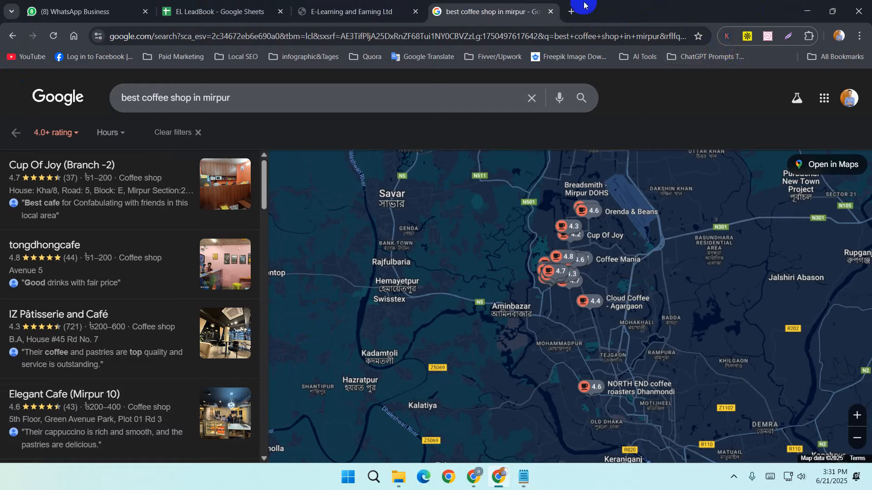
click(572, 11)
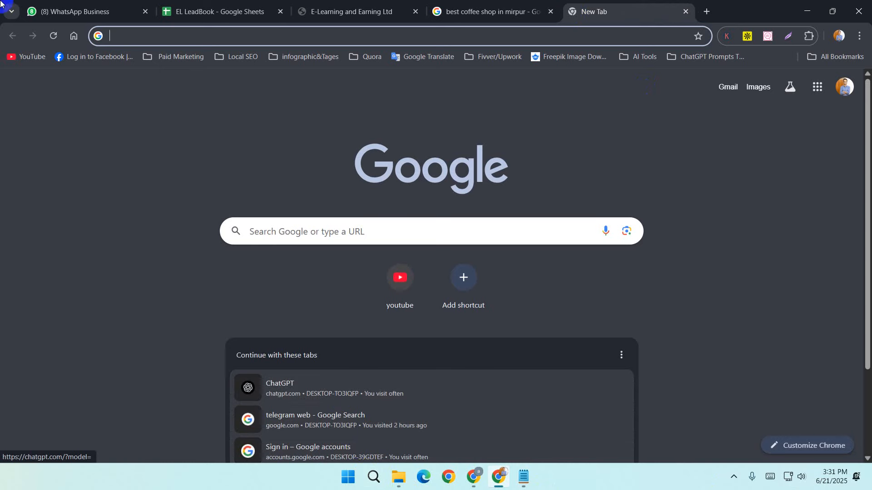
click(816, 91)
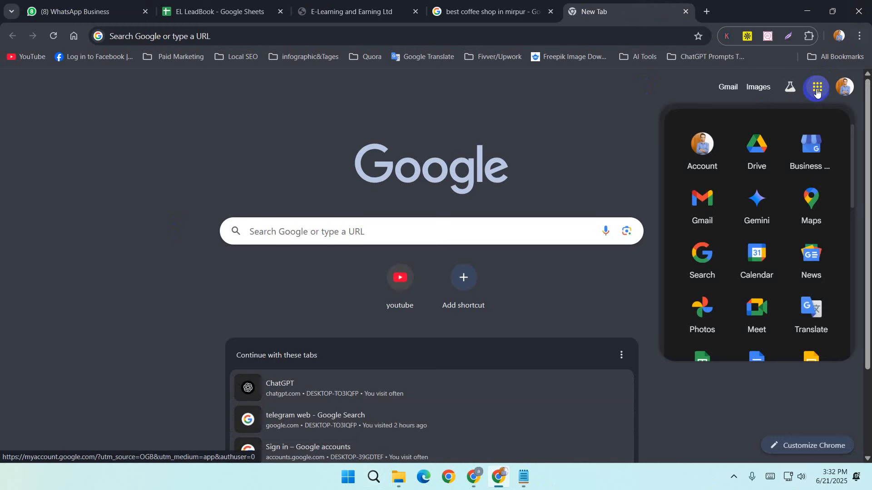
click(813, 153)
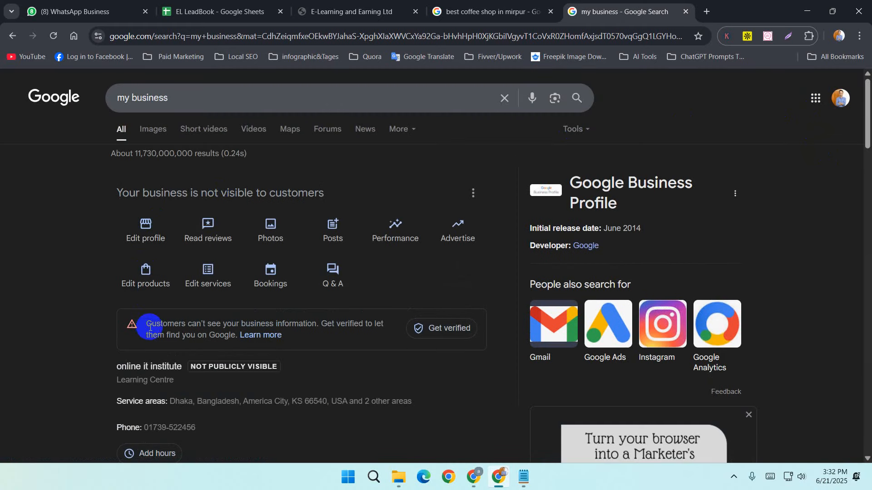
Step: Look through the business profile's management options, verification notice and details, and the search results below them
scroll(263, 290, down, 4)
scroll(268, 285, up, 4)
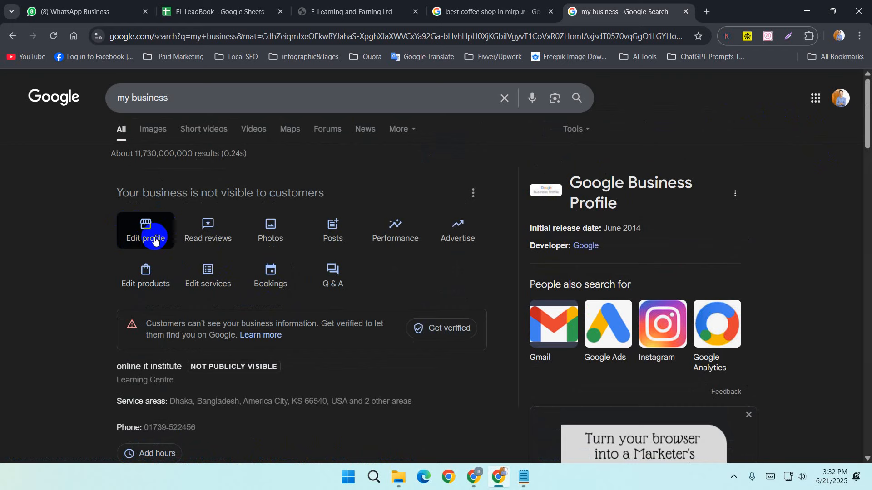
scroll(154, 239, down, 4)
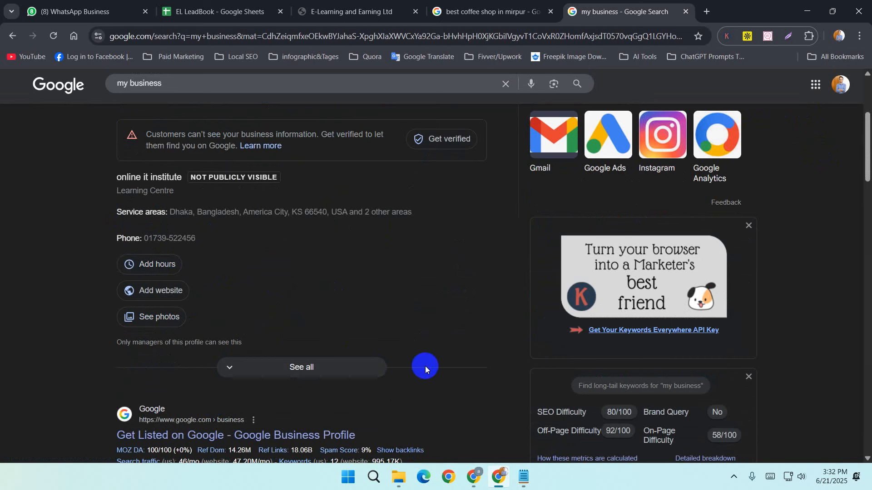
scroll(181, 175, up, 4)
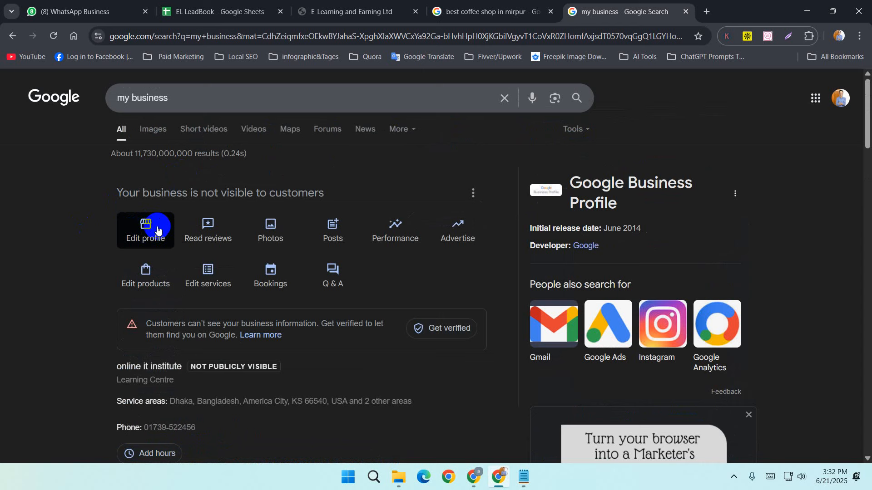
scroll(154, 229, down, 8)
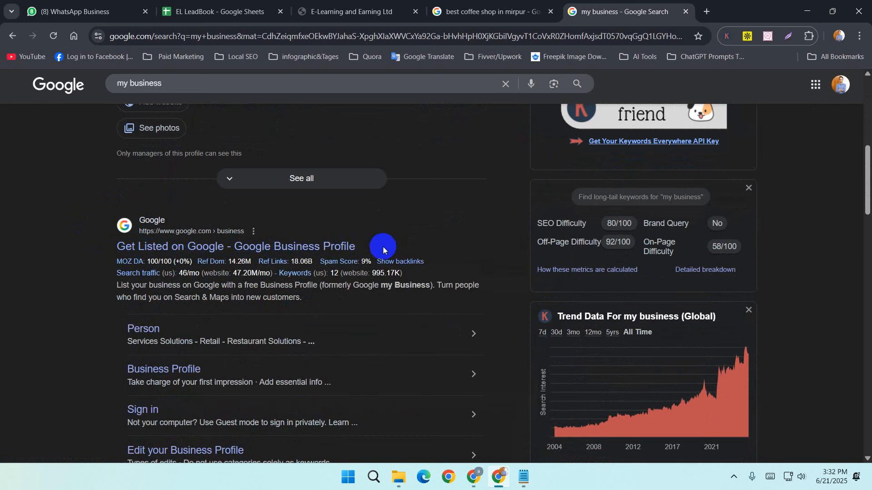
Step: Open the "Get Listed on Google - Google Business Profile" result in a new tab and switch to it
right_click(222, 248)
click(264, 261)
key(ctrl+Tab)
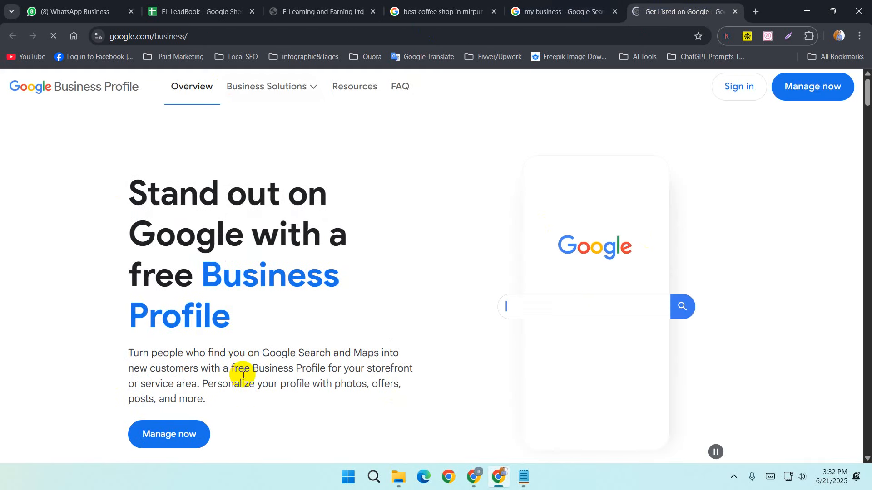
Step: Compare the two routes to a Business Profile: the Google apps shortcut on the "my business" results and the Google Business Profile page
click(561, 9)
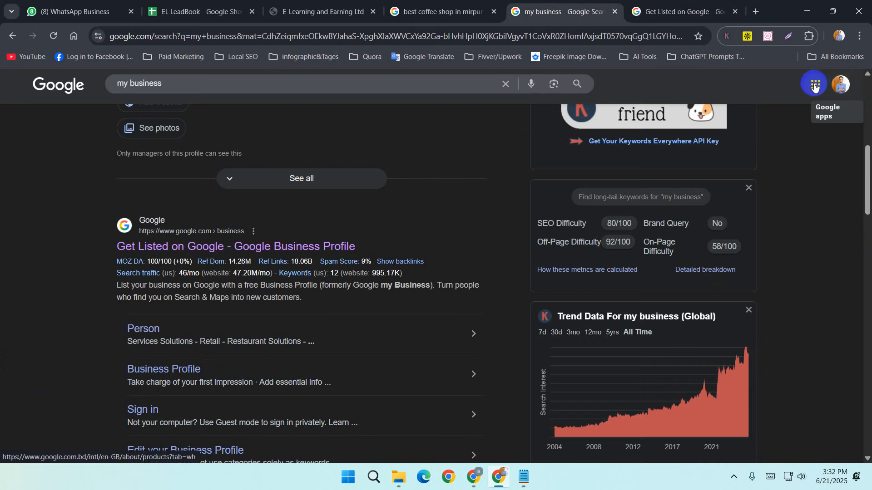
click(815, 85)
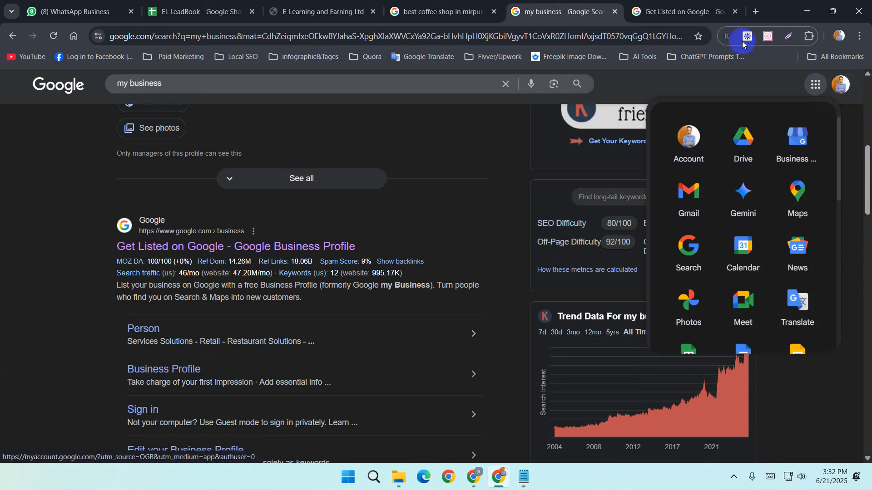
click(700, 4)
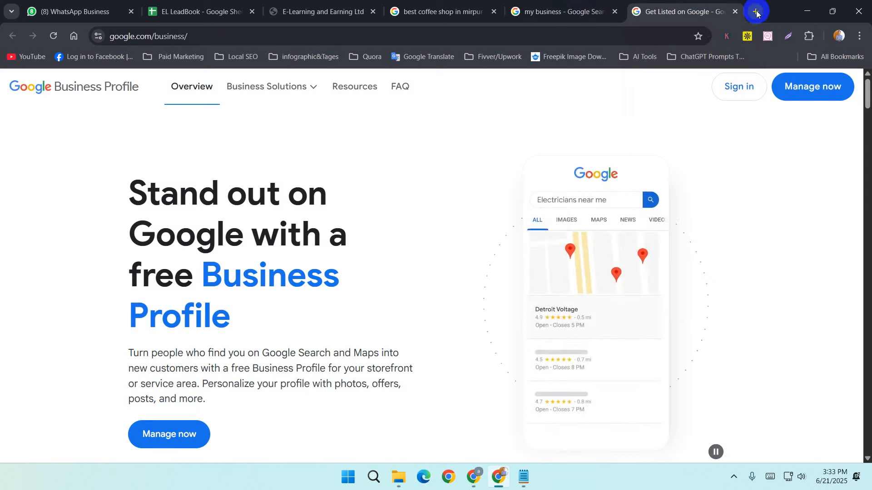
click(563, 7)
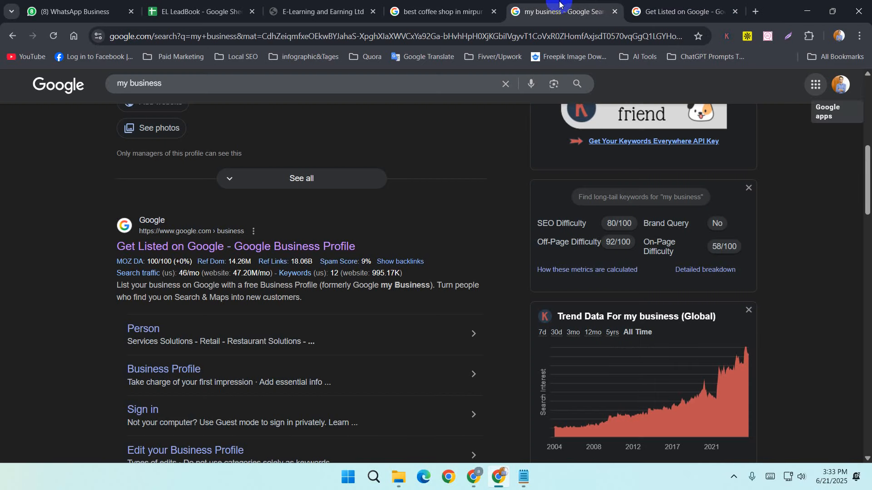
click(677, 3)
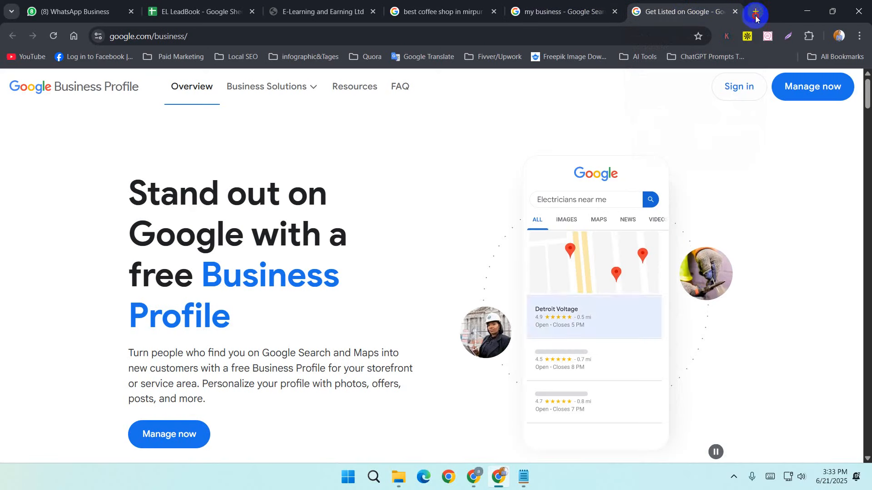
Step: Search Google for "gmp profile create" in a new tab
click(755, 12)
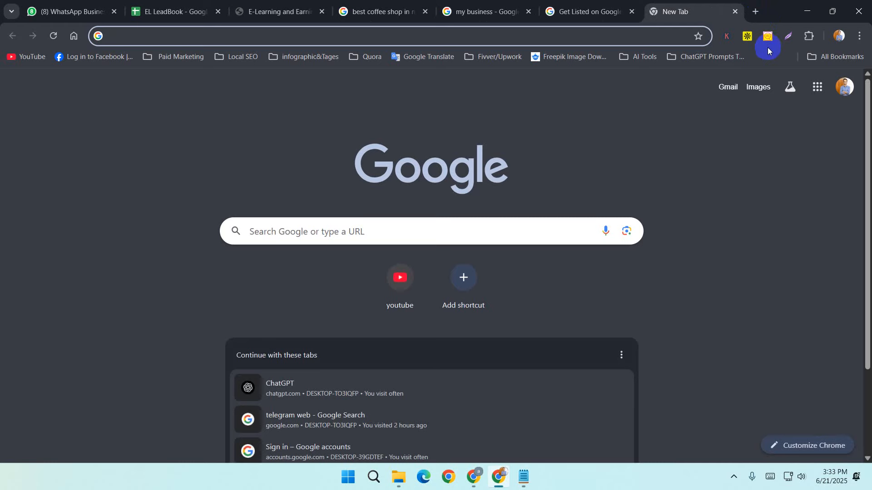
click(457, 232)
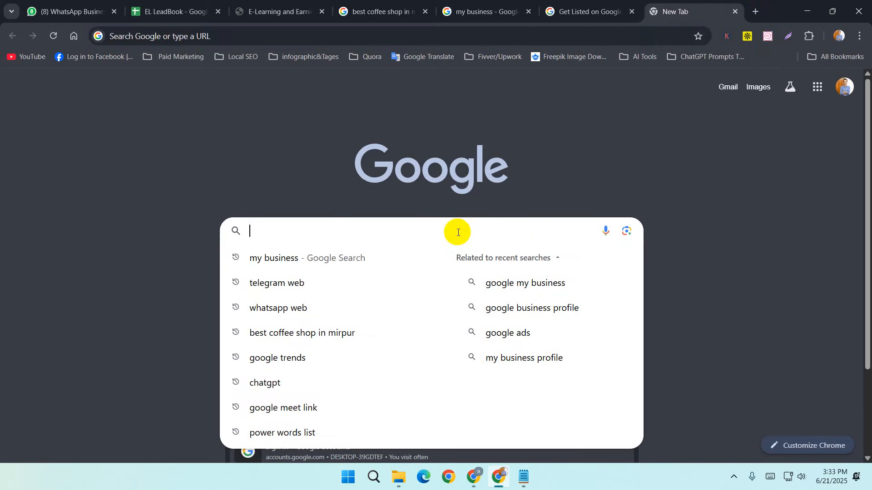
text(gm)
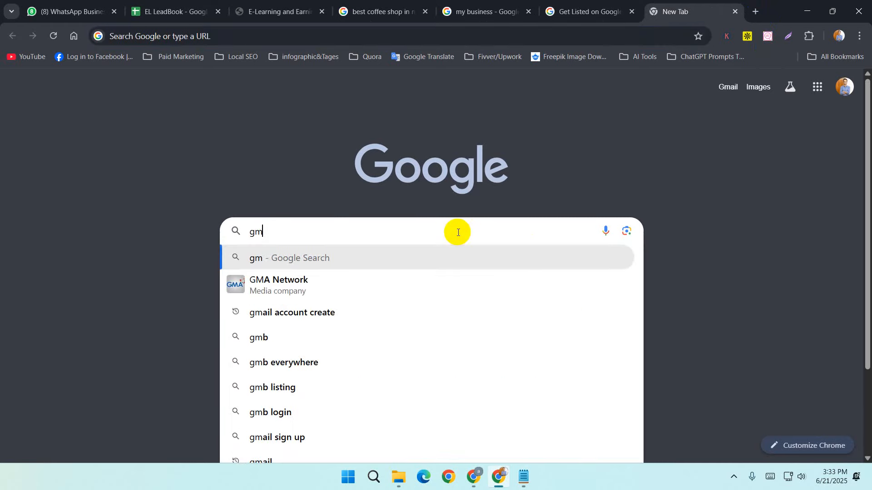
text(p)
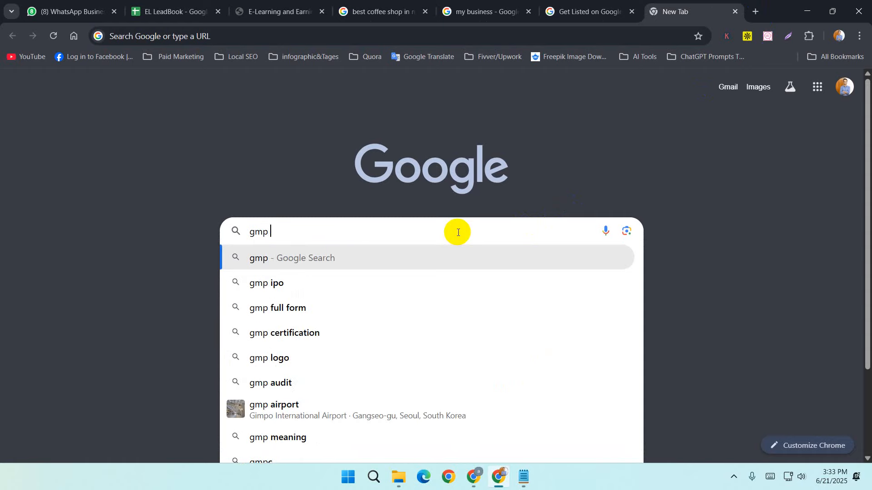
text( profioe)
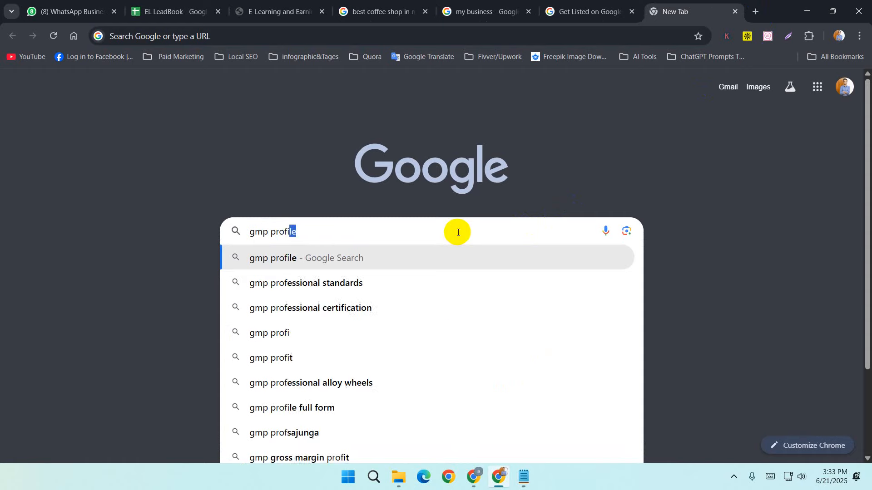
key(BackSpace)
key(BackSpace)
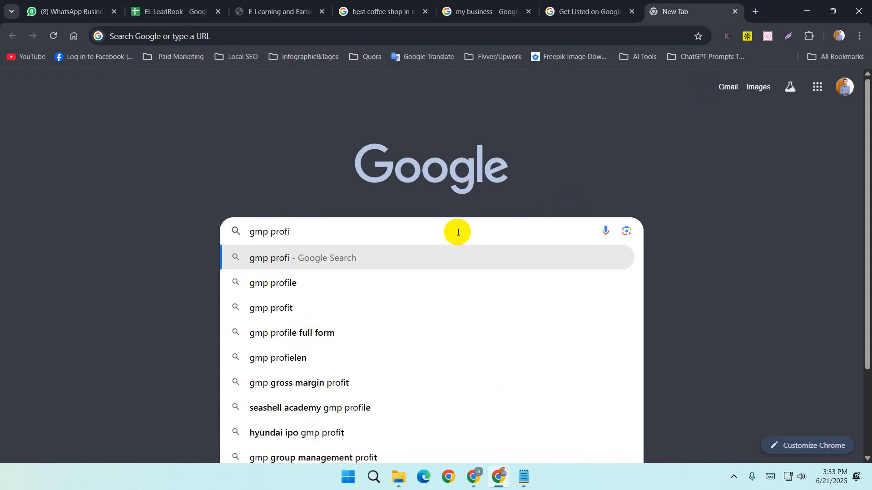
text(le c)
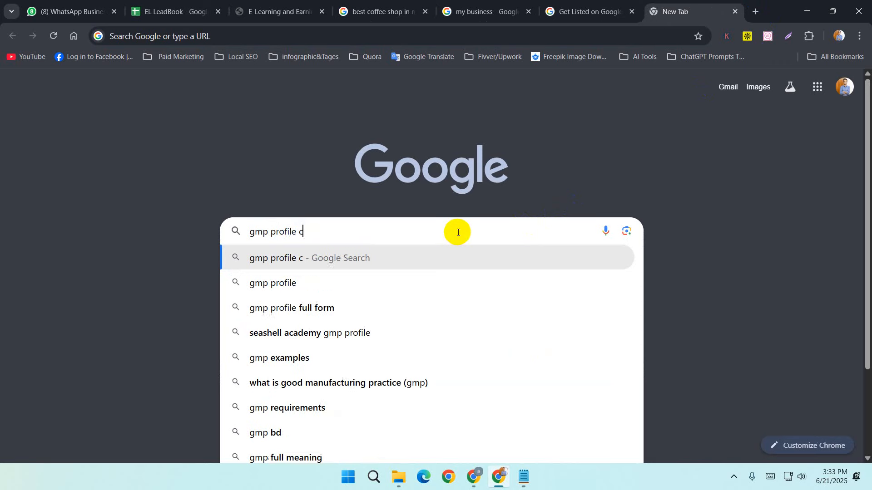
text(reat)
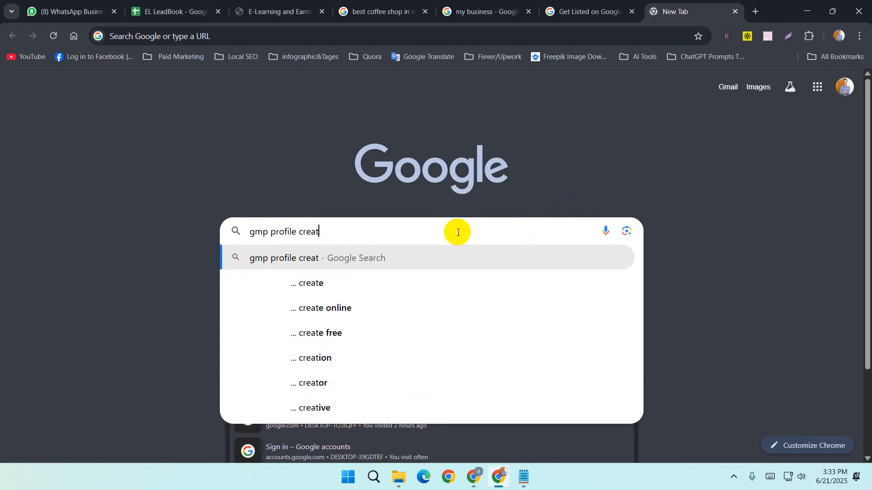
text(e)
key(Return)
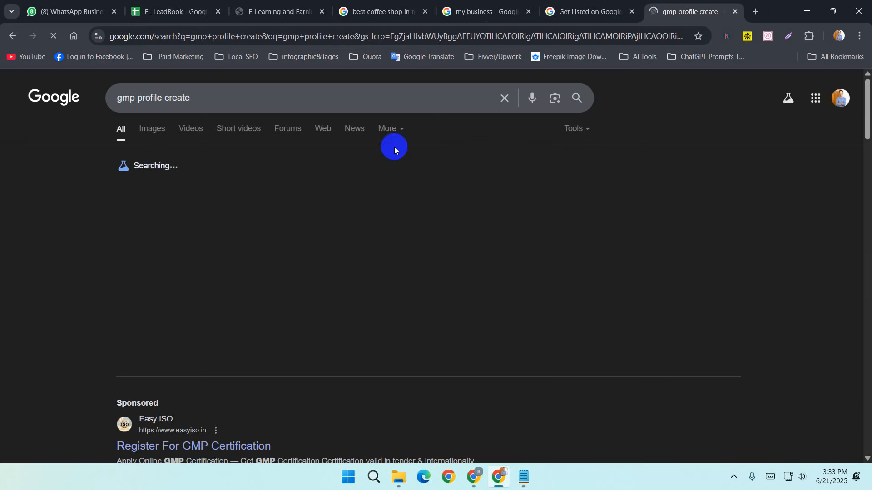
Step: Look through the search results, highlighting the "Get Listed on Google - Google Business Profile" entry and checking the related questions
scroll(339, 272, down, 5)
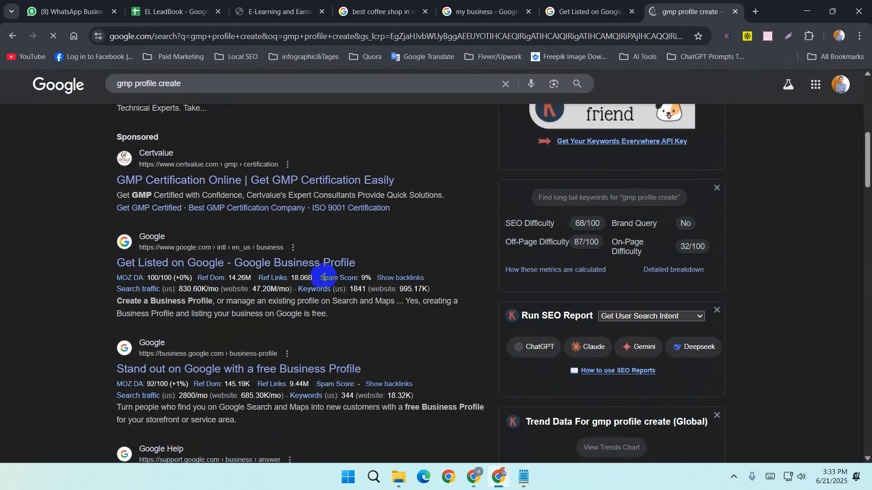
drag(93, 266, 134, 234)
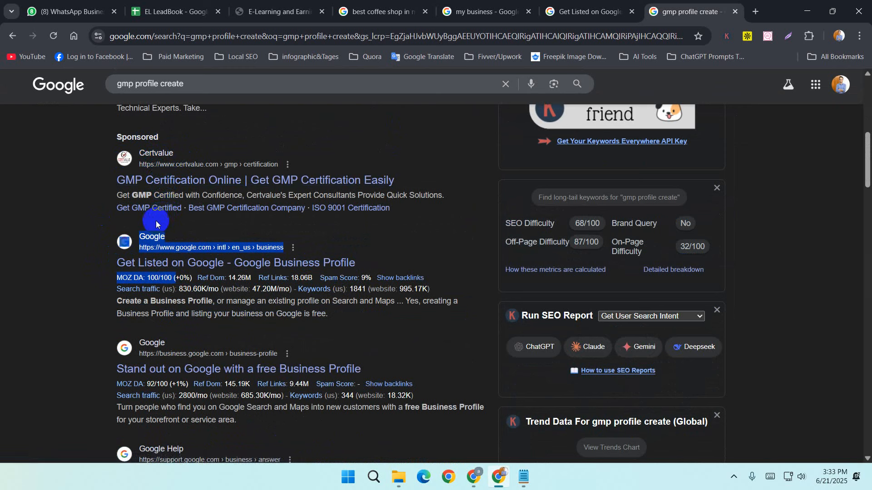
click(70, 267)
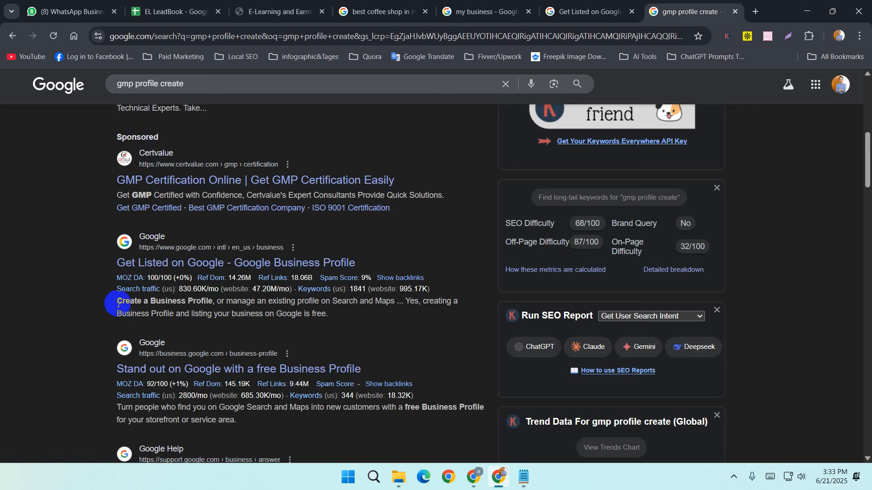
scroll(120, 302, down, 8)
scroll(248, 335, down, 10)
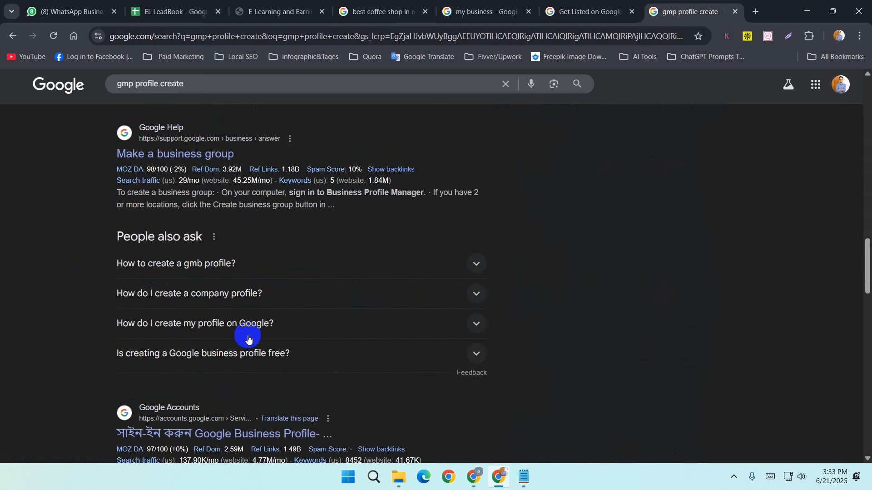
Step: Open the "Get Listed on Google - Google Business Profile" result from the "gmp profile create" search
scroll(248, 331, up, 15)
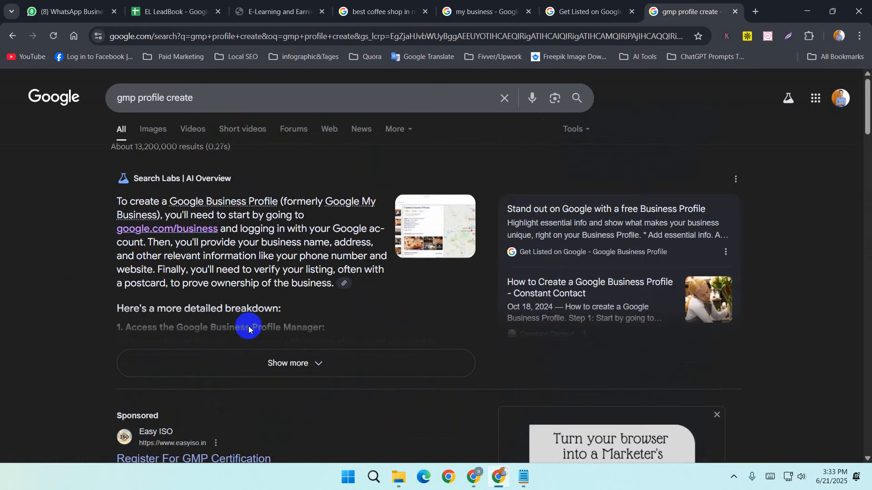
scroll(220, 329, down, 4)
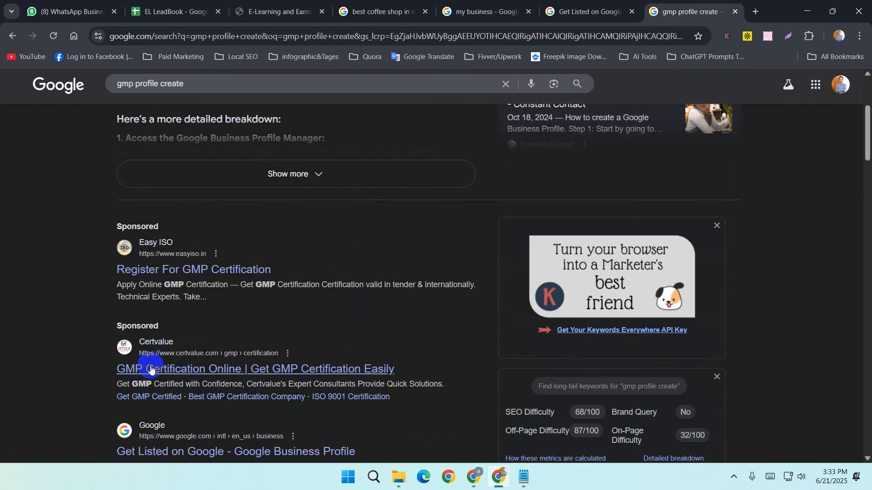
scroll(181, 338, down, 4)
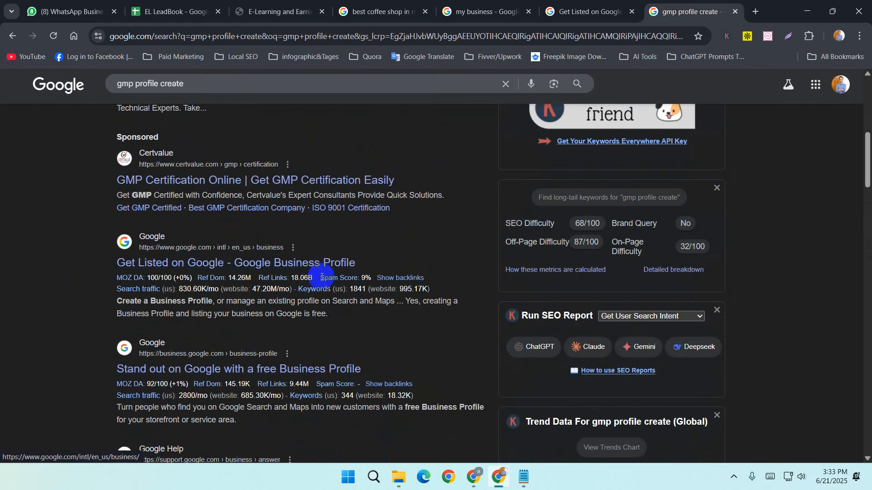
click(234, 261)
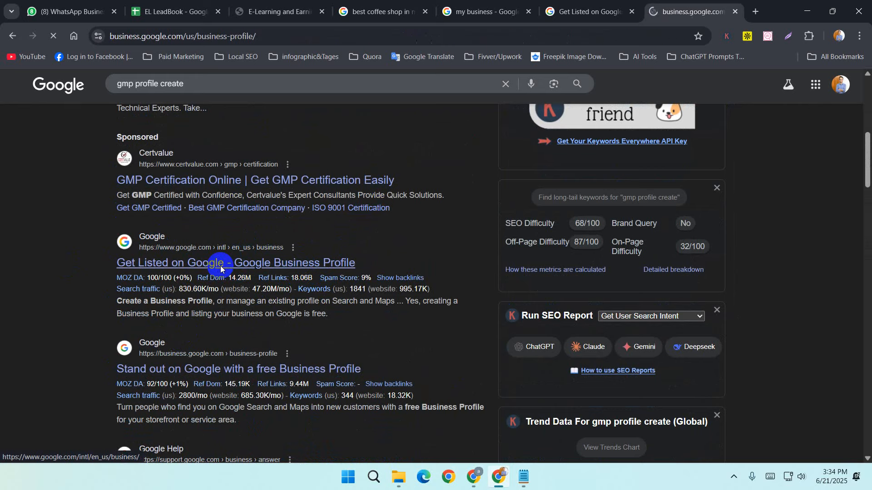
Step: Close the duplicate Business Profile tab and start managing the business from the remaining Google Business Profile page
click(586, 11)
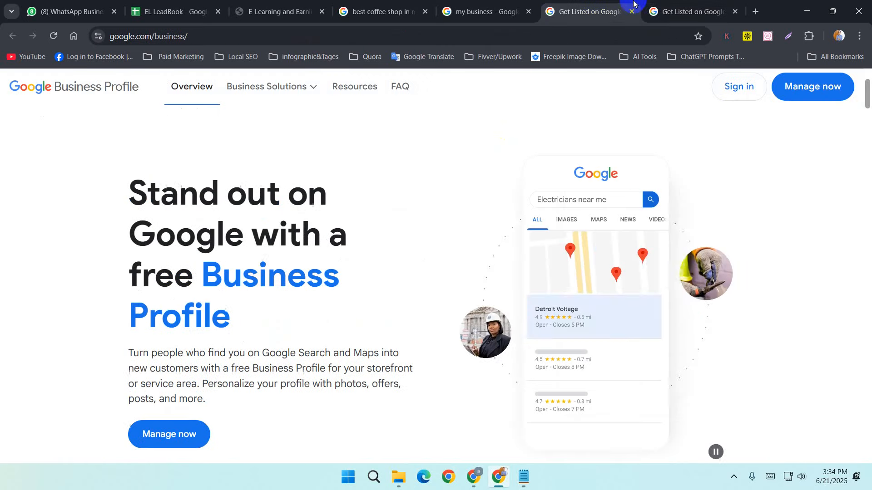
click(735, 11)
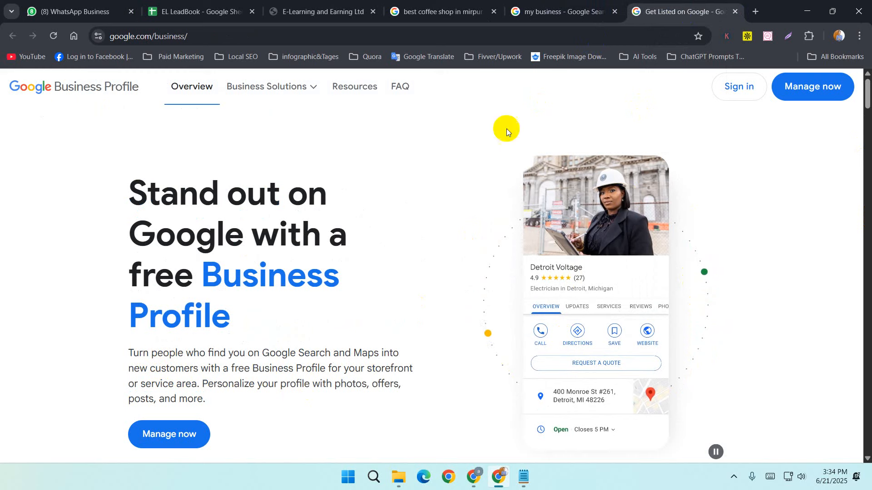
click(820, 94)
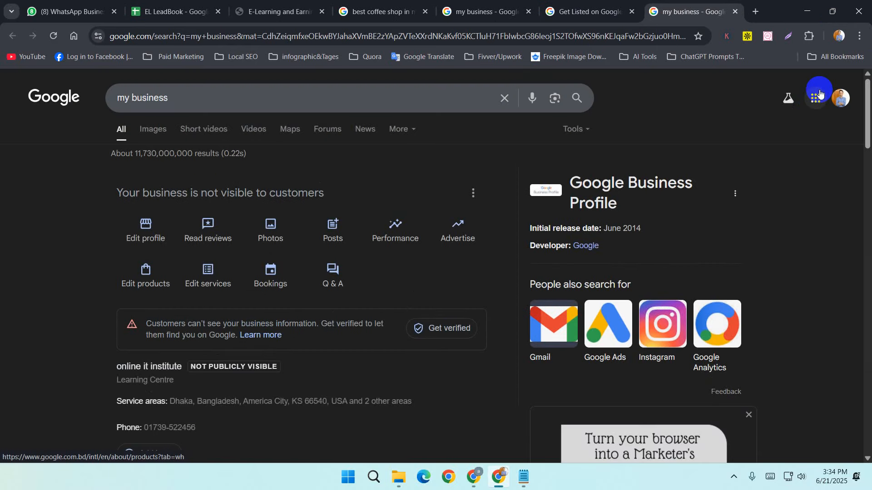
Step: Look through the "my business" results below the management panel and check the Business Profile notes in Notepad
scroll(289, 267, down, 4)
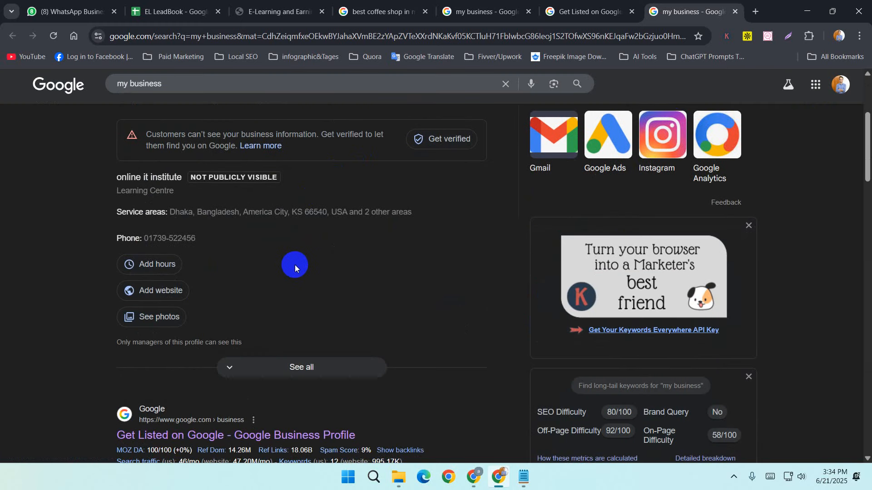
scroll(296, 265, down, 4)
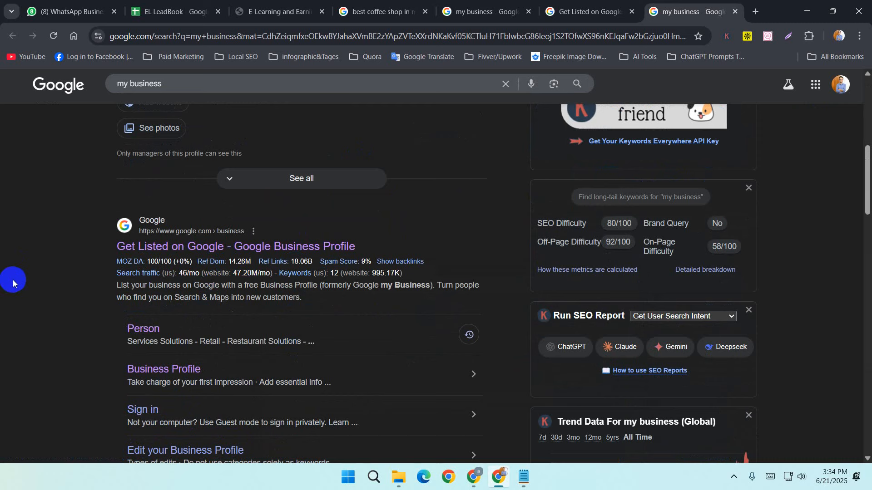
scroll(13, 280, down, 4)
click(525, 482)
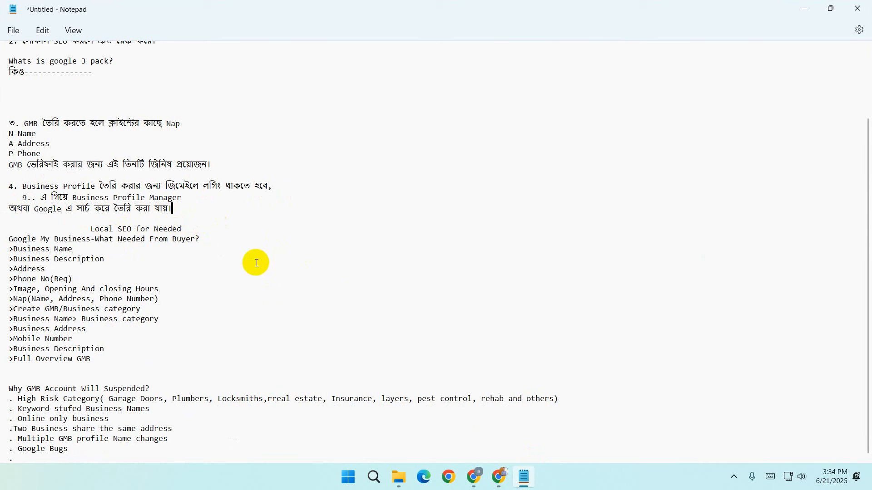
click(808, 4)
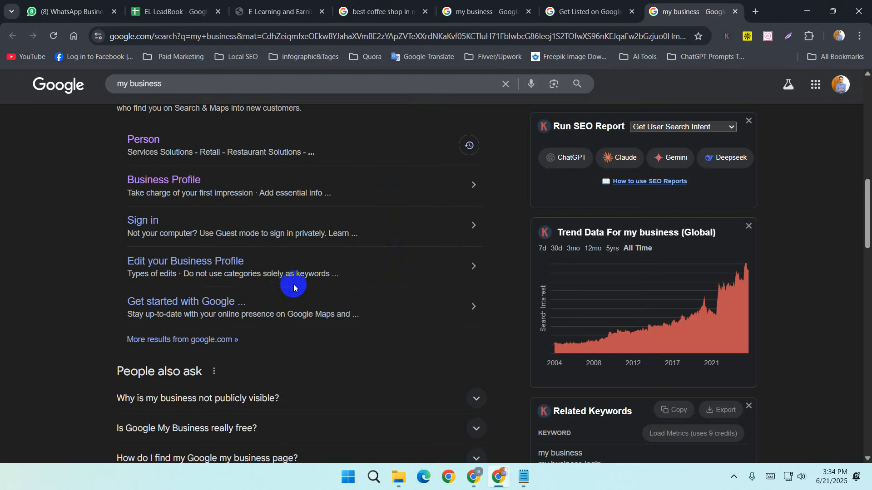
Step: Return to the earlier "my business" results, reach the business management view through the Google apps shortcut, and look over the page
click(606, 4)
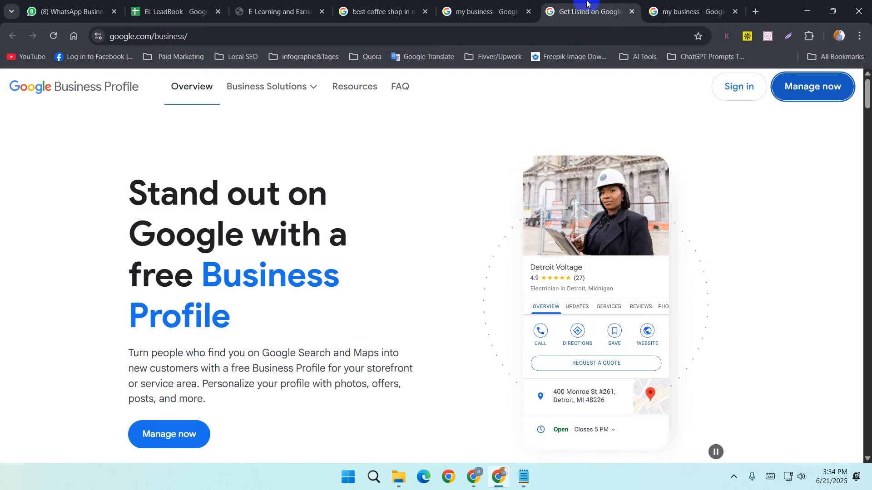
click(456, 4)
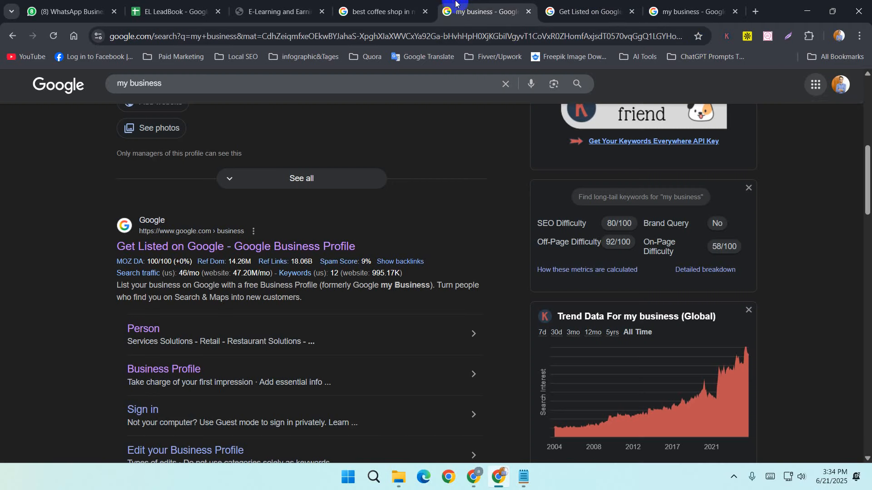
click(817, 86)
click(802, 146)
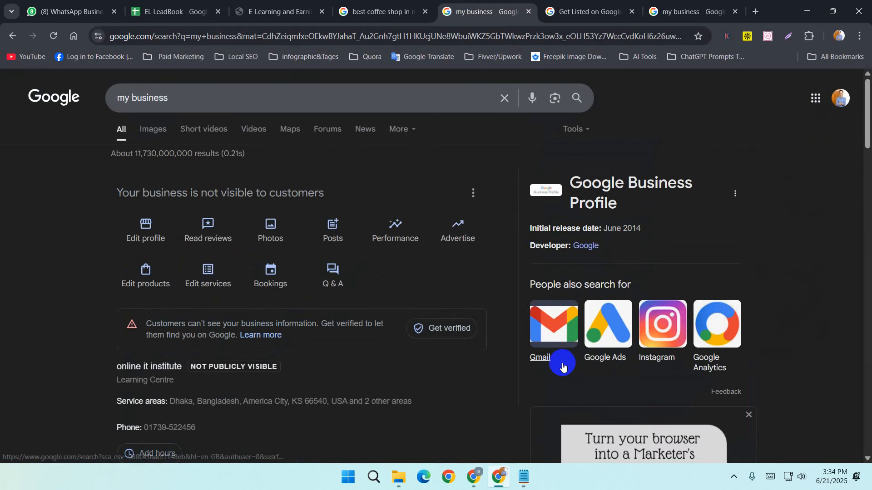
click(552, 336)
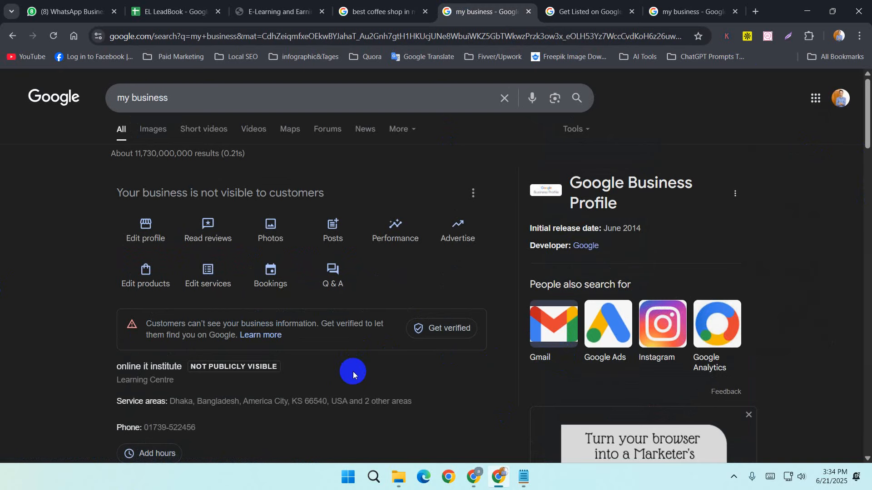
scroll(352, 371, down, 7)
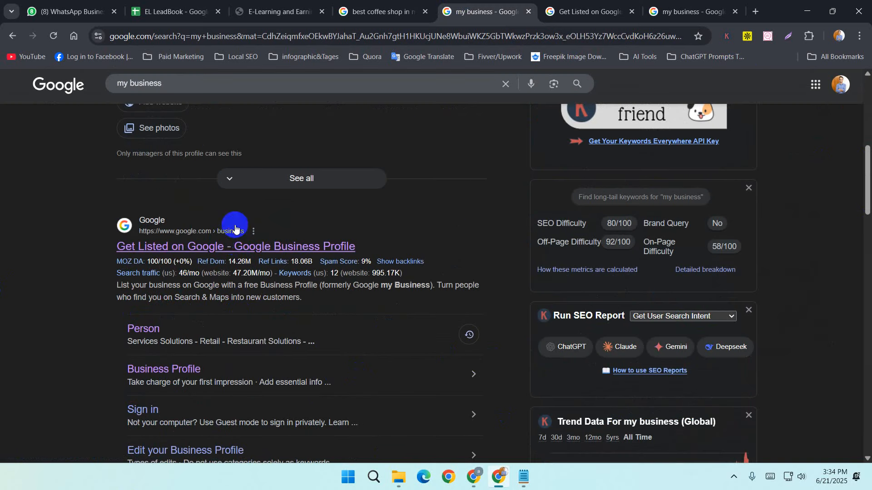
scroll(205, 209, up, 7)
Step: Review the profile-editing information of the "online it institute" business from About to More, and close it without editing
click(685, 7)
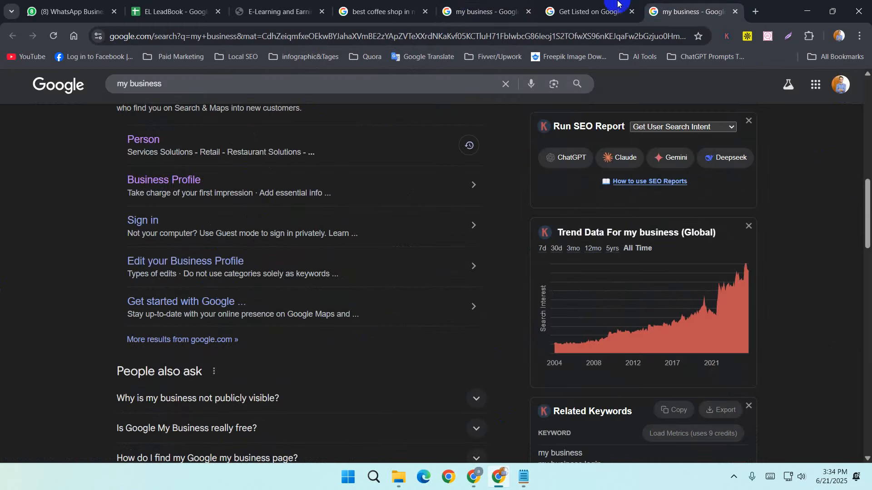
scroll(281, 290, up, 10)
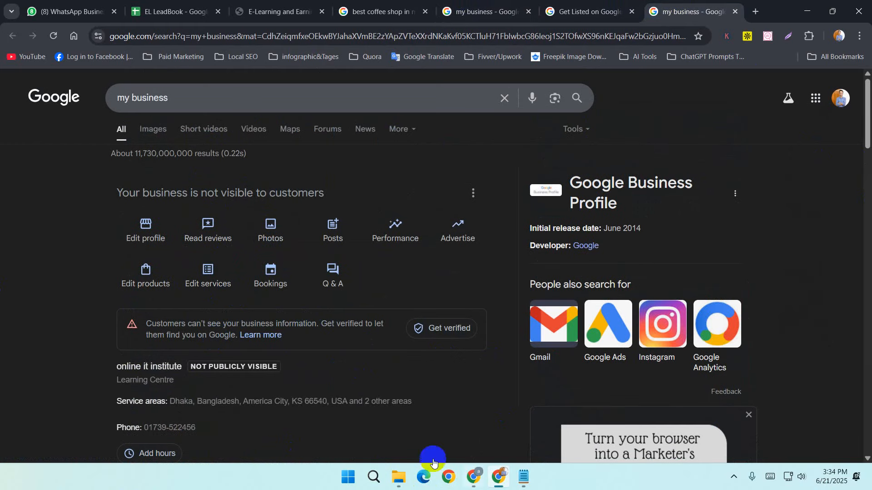
click(136, 221)
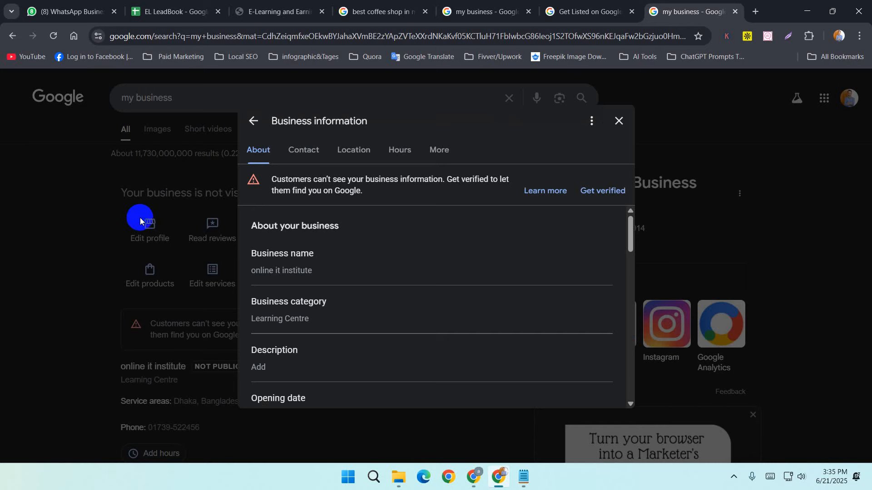
scroll(389, 276, down, 10)
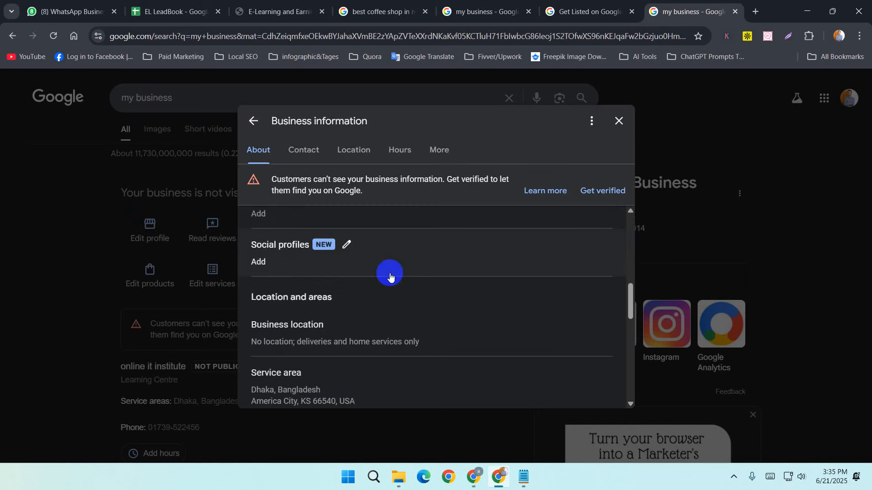
scroll(389, 276, down, 10)
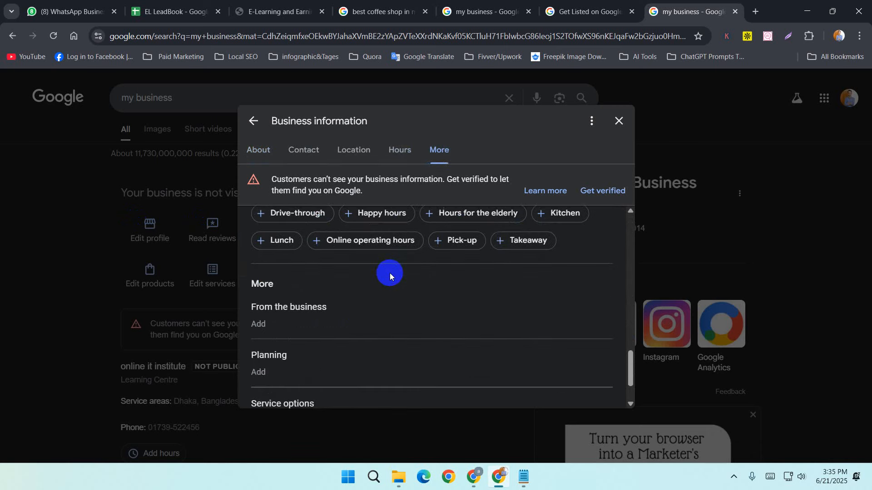
scroll(390, 276, up, 20)
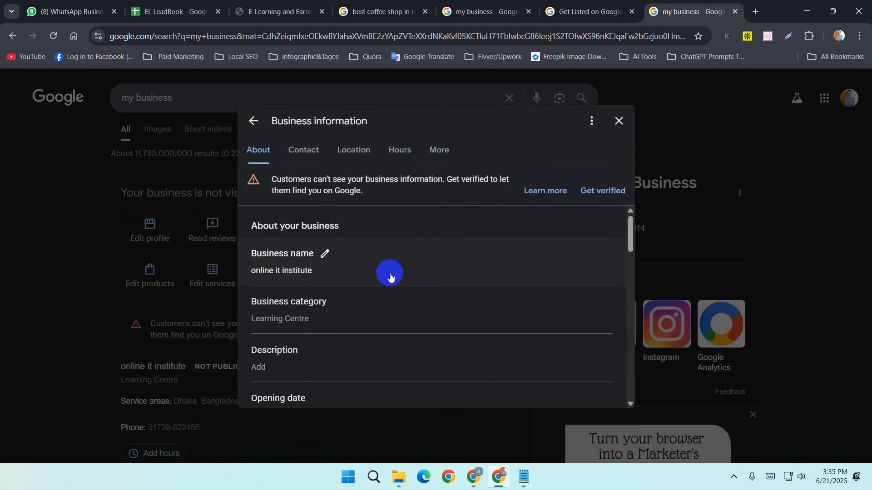
click(617, 122)
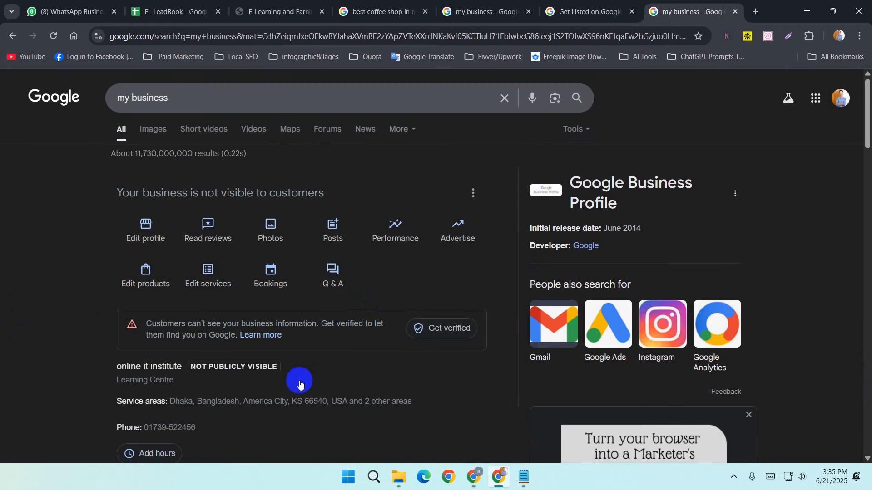
Step: Switch to a different Chrome profile and search Google for "google business profile"
click(838, 36)
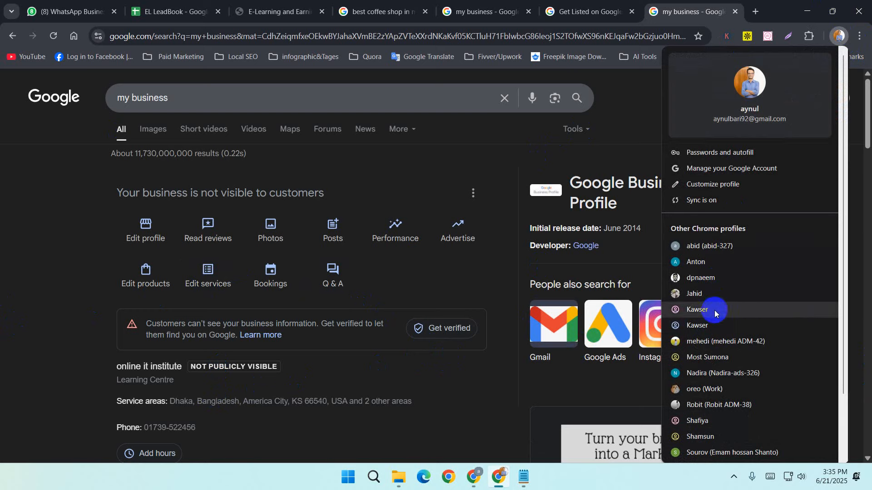
click(724, 373)
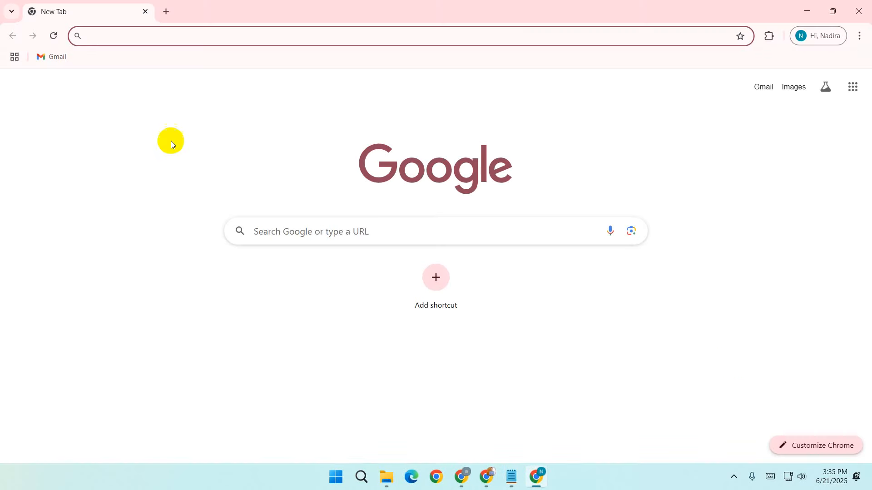
click(242, 33)
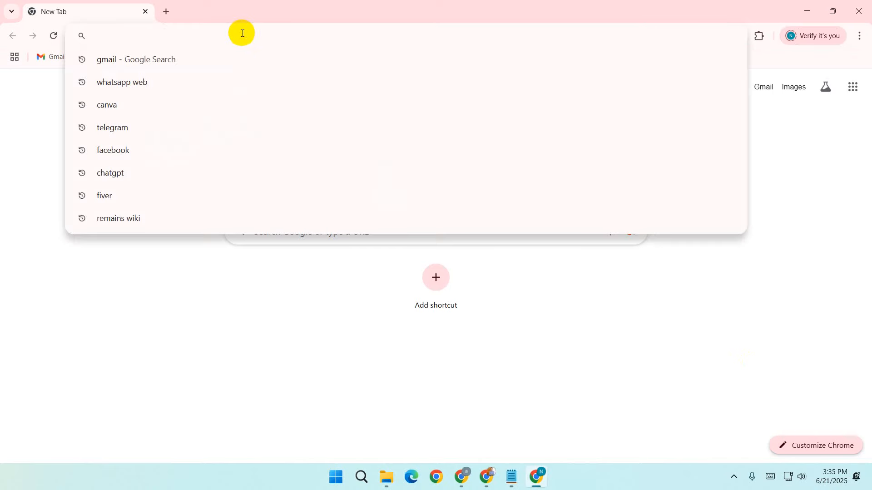
text(go)
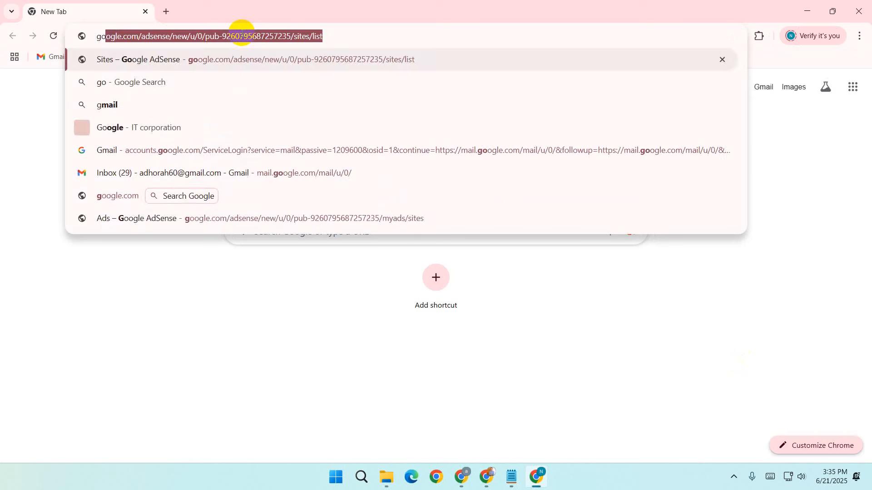
text(ogle bu)
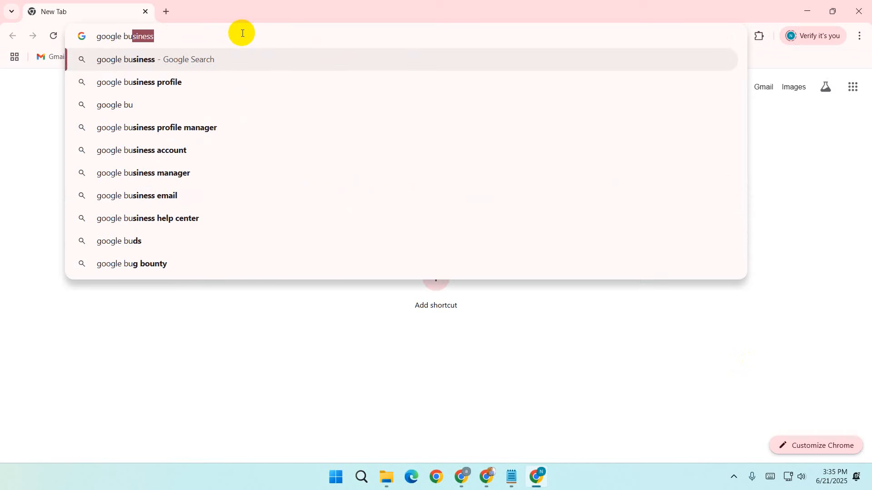
text(siness)
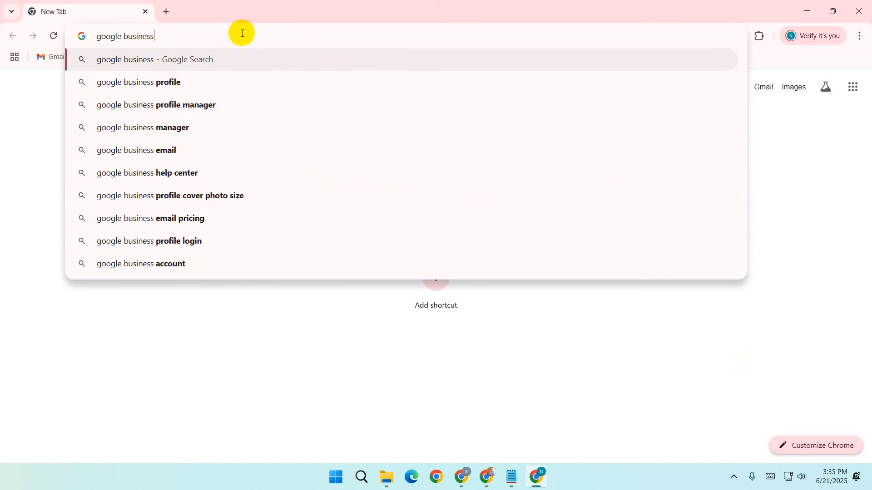
text( pro)
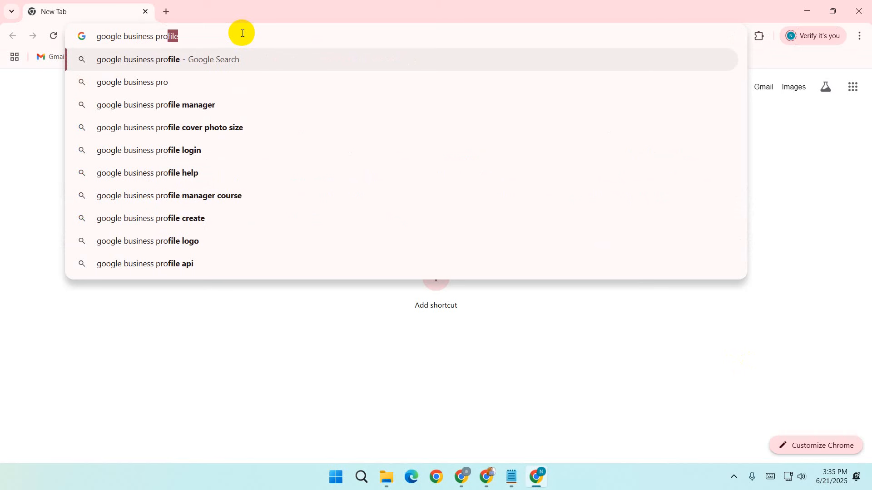
key(Return)
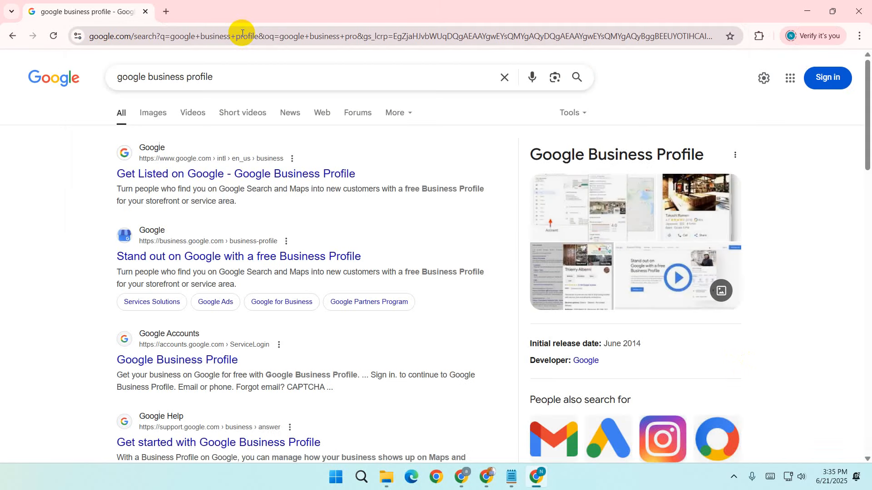
Step: Open the "Get Listed on Google - Google Business Profile" result, get started with a profile, and choose the first listed account
click(229, 178)
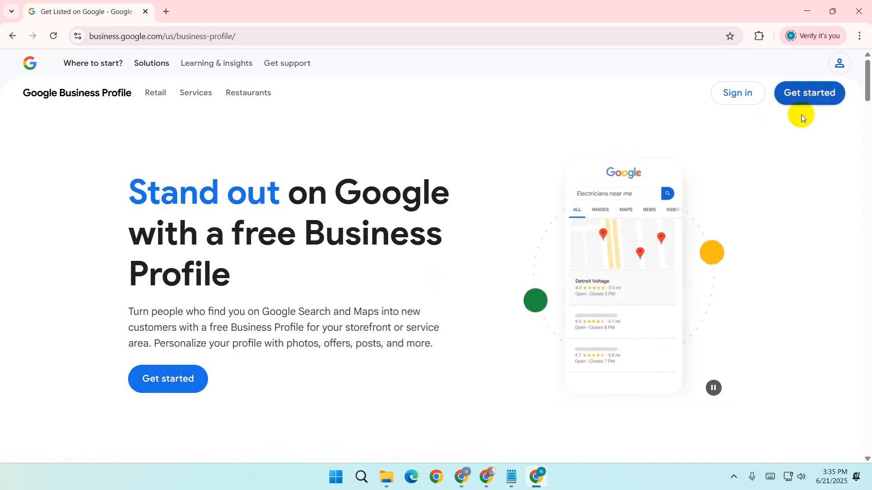
click(807, 90)
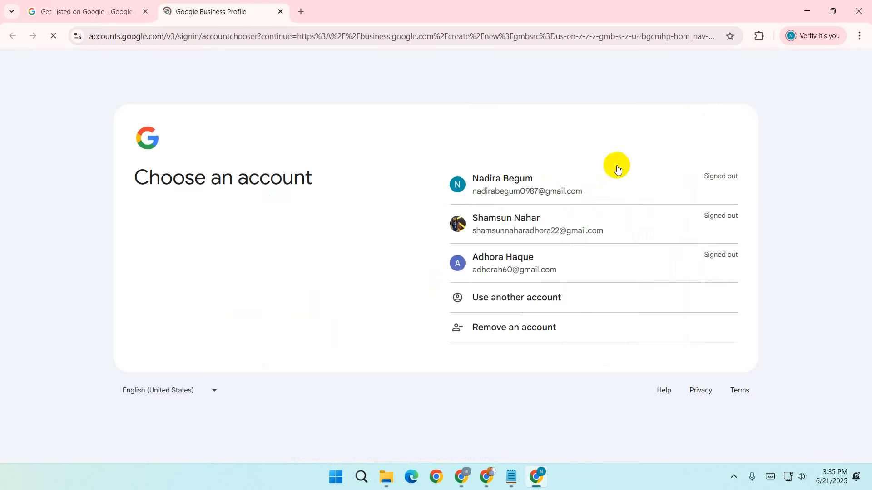
click(607, 176)
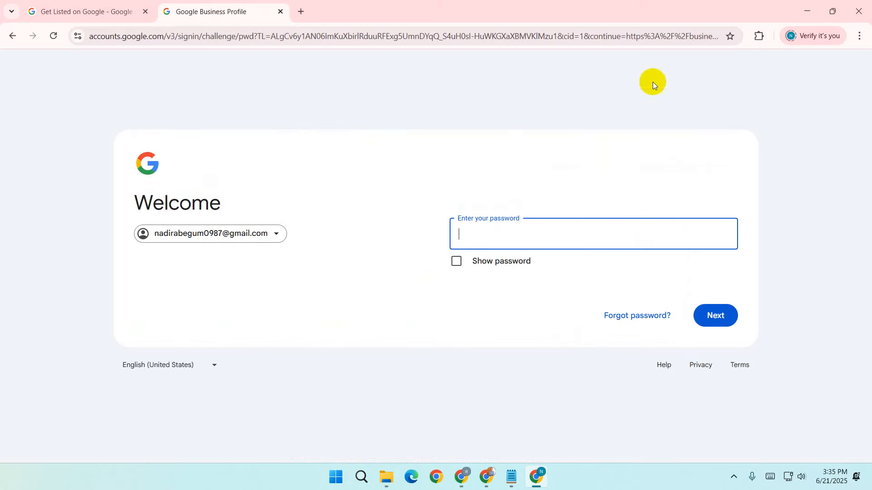
Step: Switch to another listed Chrome profile that is signed in and search Google for "google business profile"
click(815, 35)
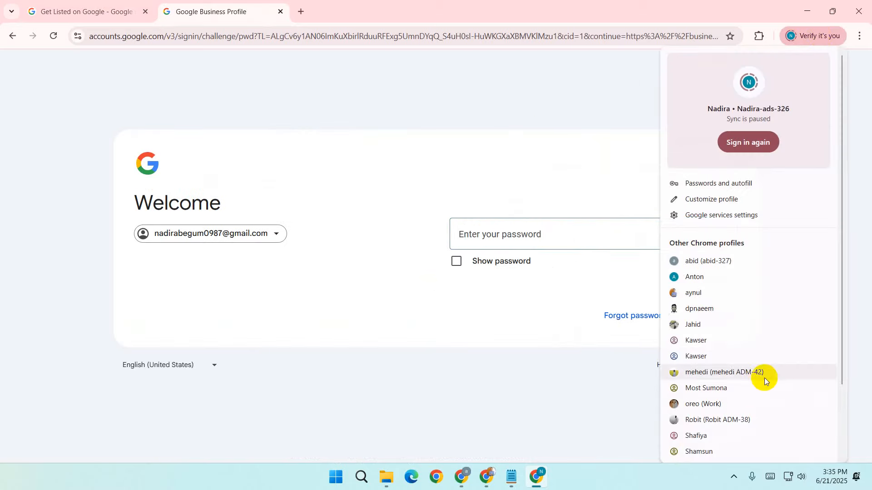
click(774, 369)
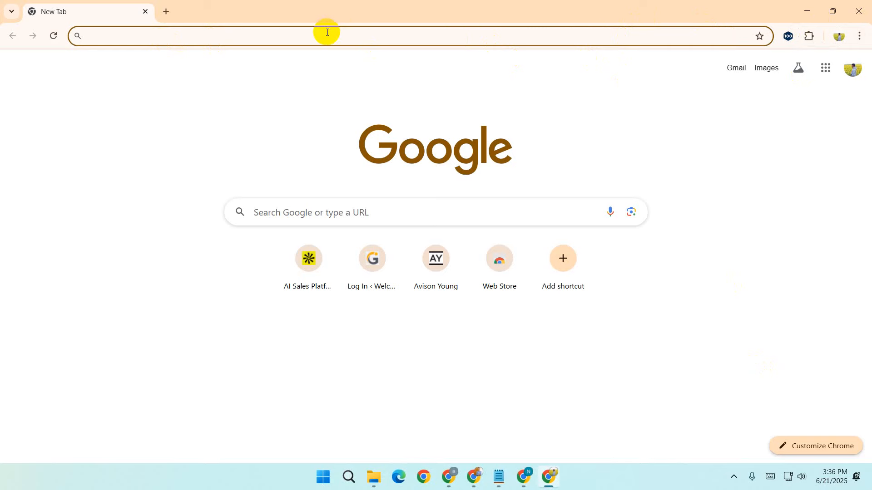
text(goo)
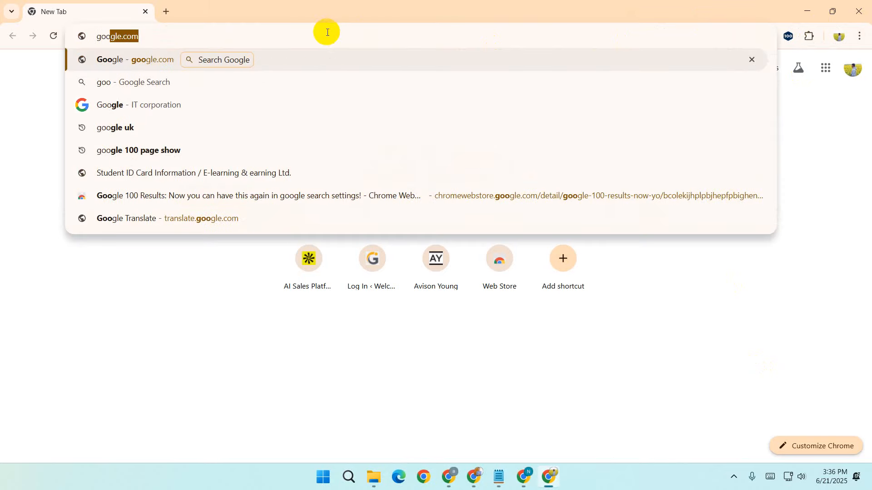
text(gle m)
key(BackSpace)
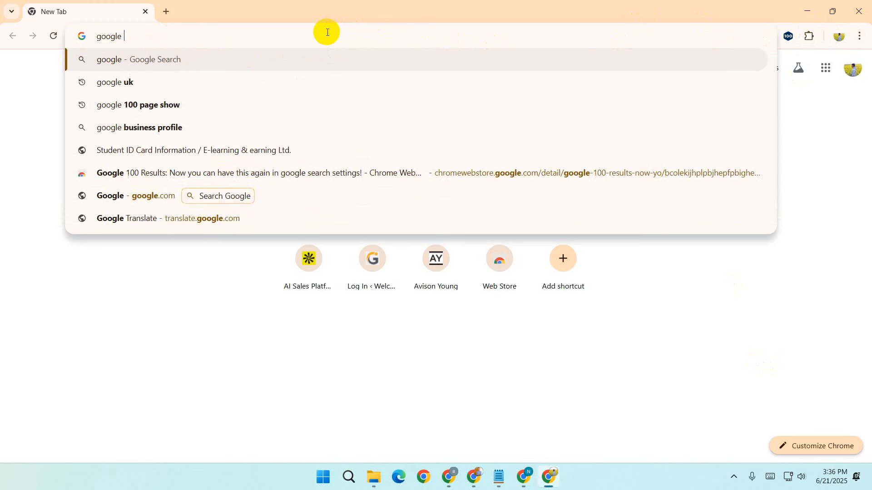
text(bu)
key(Return)
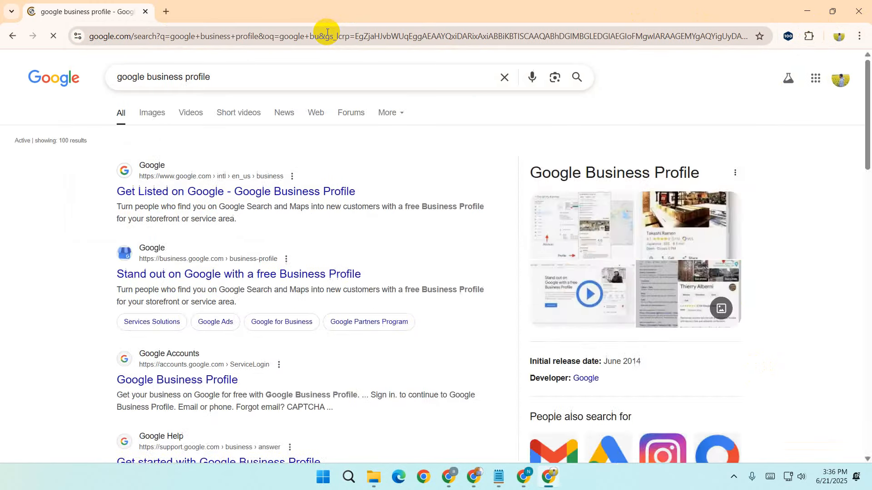
Step: Open the "Get Listed on Google - Google Business Profile" result, get started, and activate the Business name field
click(201, 195)
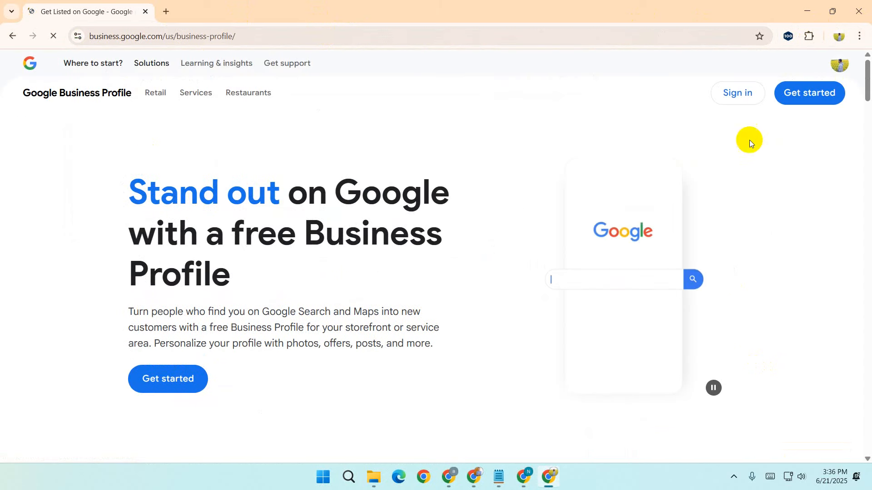
click(806, 93)
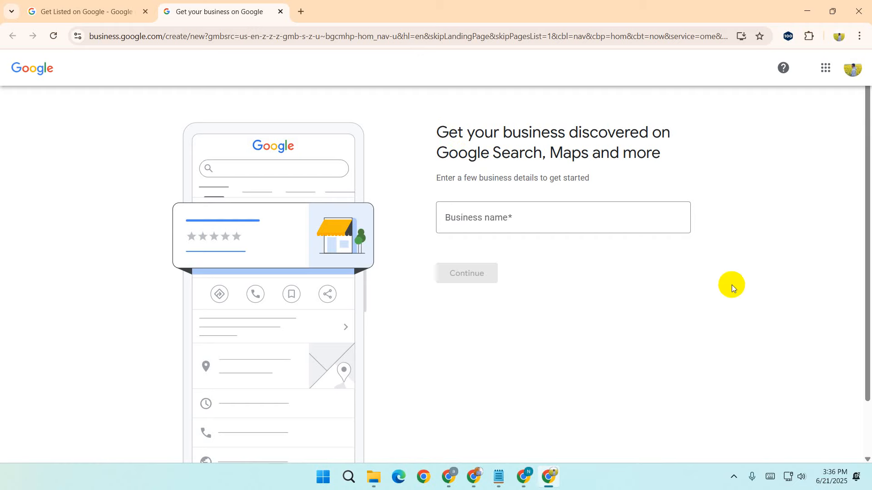
click(450, 216)
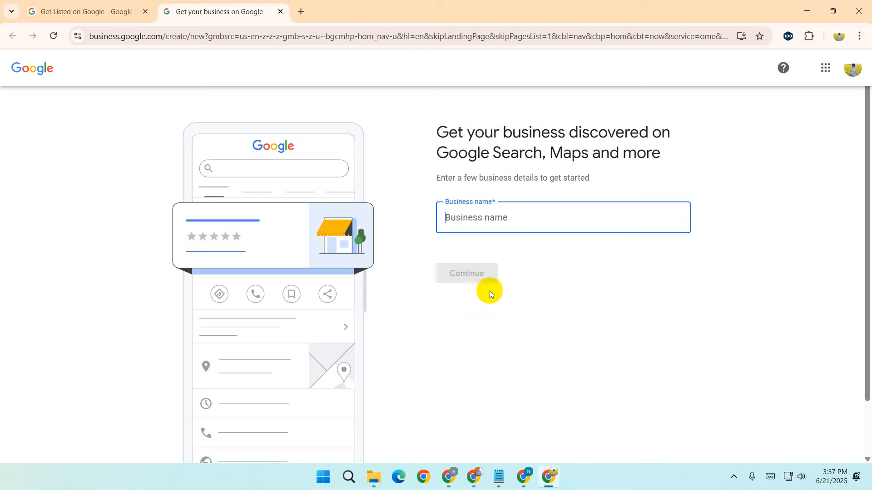
Step: Search for "chatgpt" in a new tab and open ChatGPT from the "Introducing ChatGPT" page
click(301, 10)
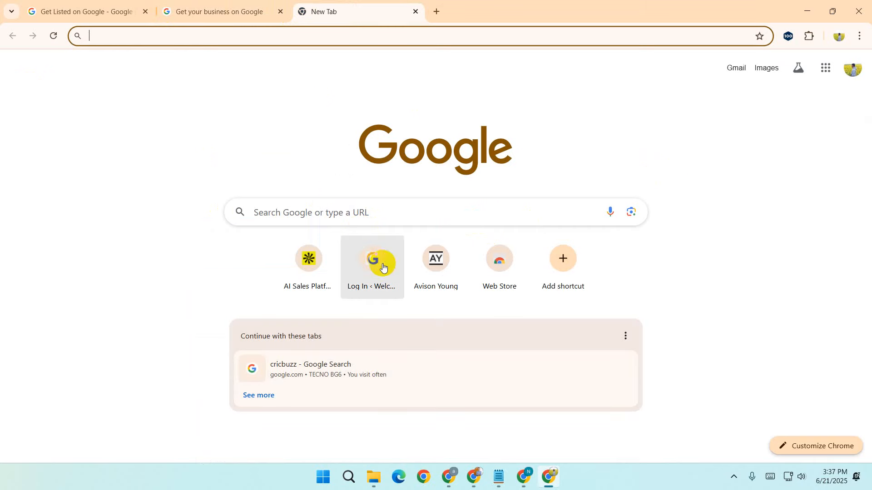
click(348, 209)
text(cha)
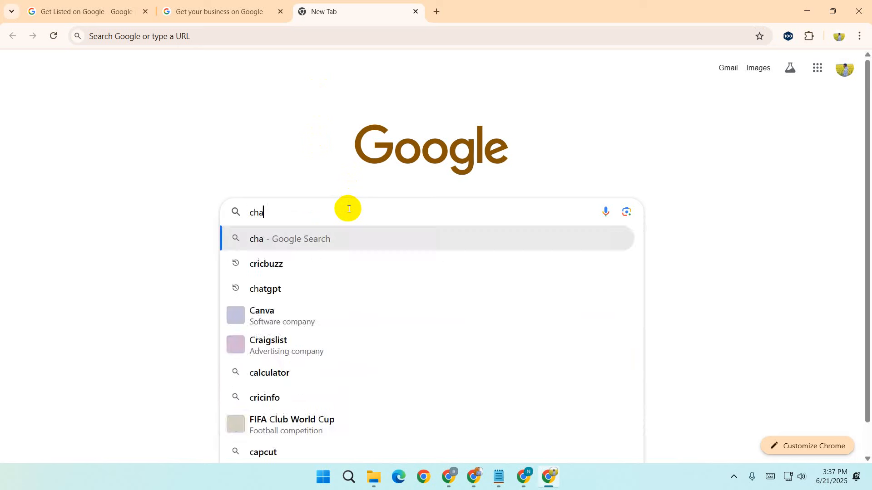
text(tgpt)
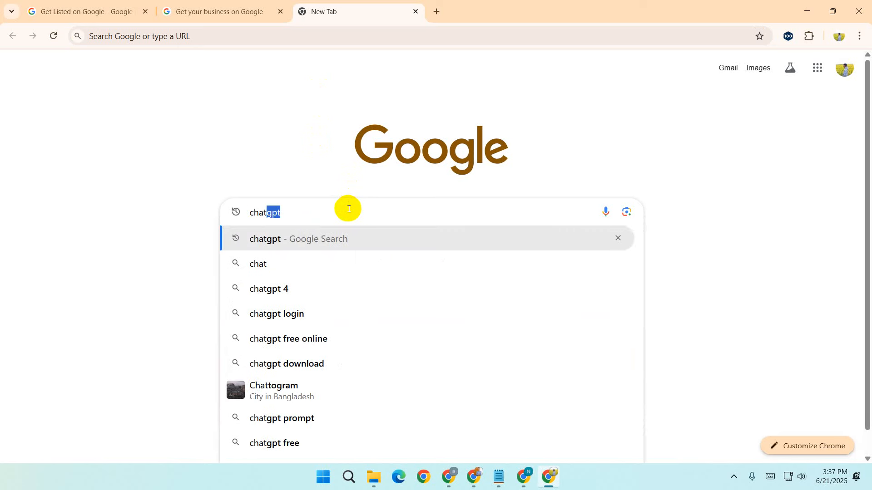
key(Return)
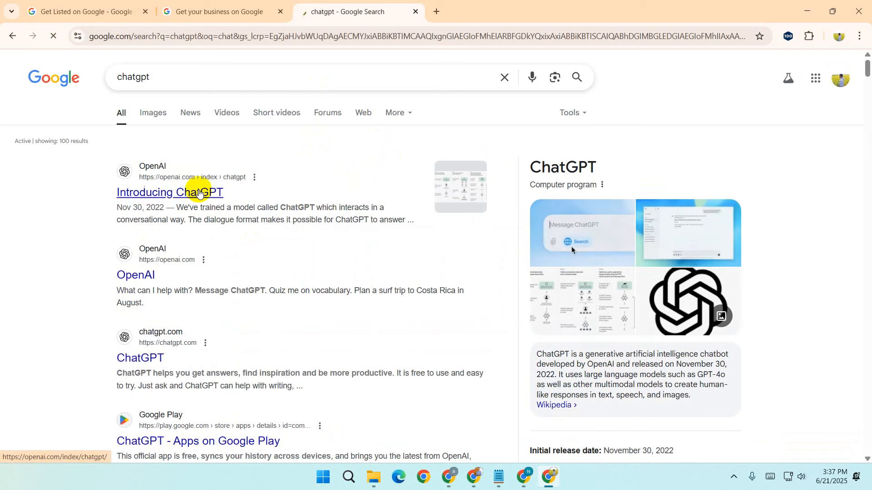
click(185, 190)
click(434, 210)
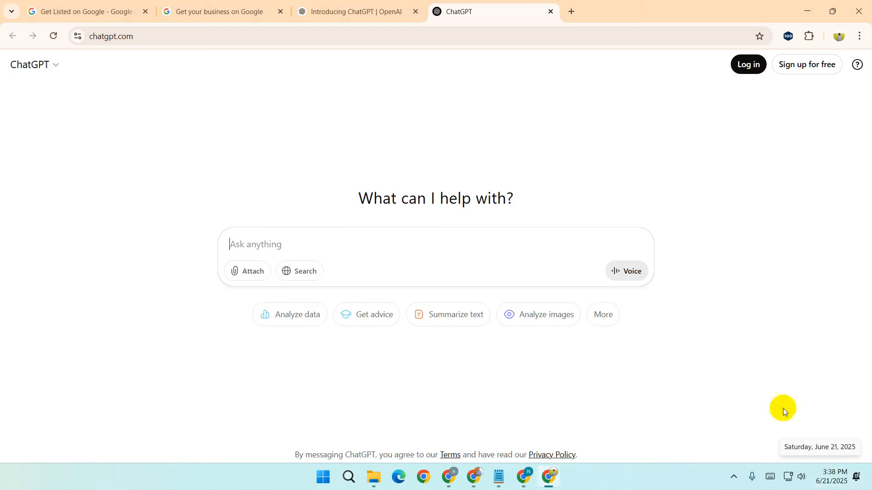
Step: Ask ChatGPT 'I need a "digital marketing" business name' and look through the suggested names
click(369, 234)
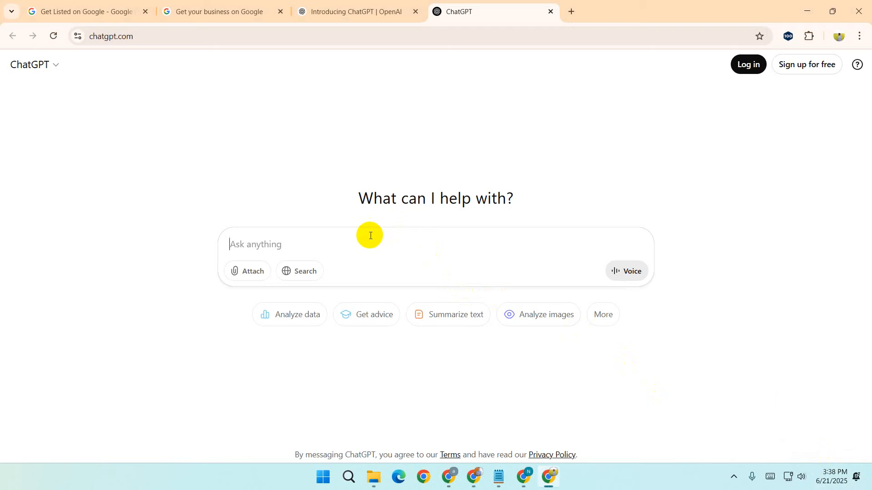
text(w)
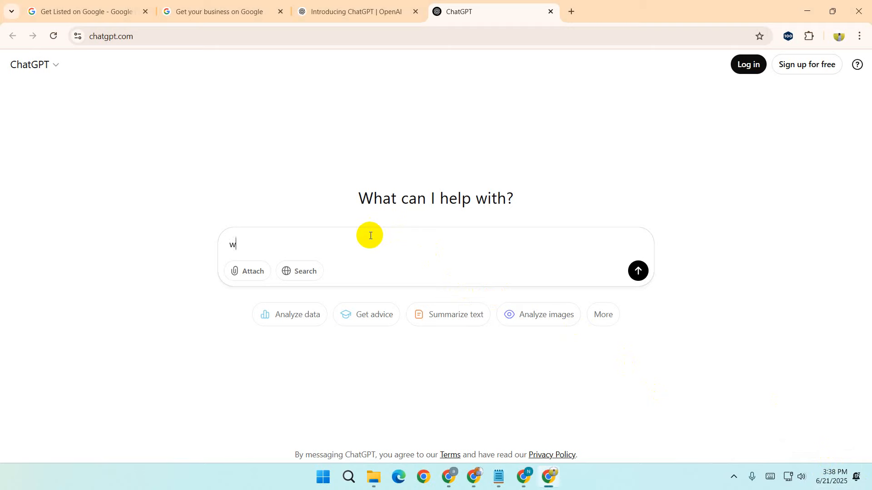
text(rite a digital)
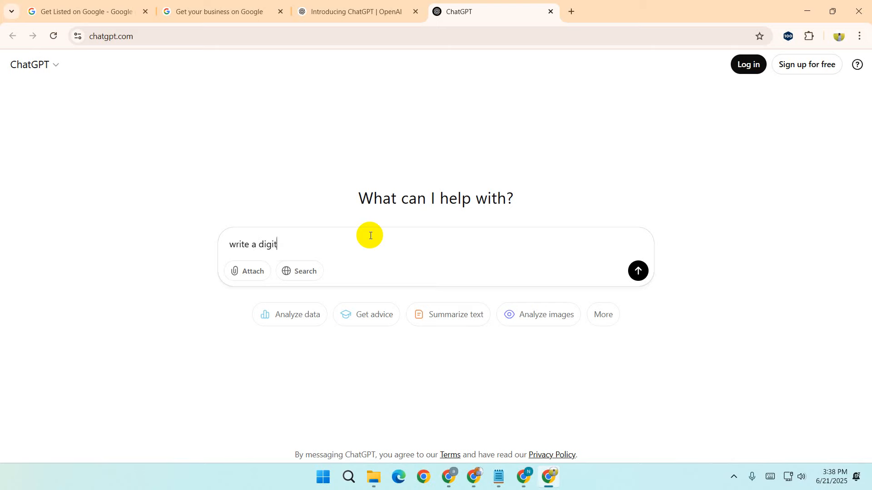
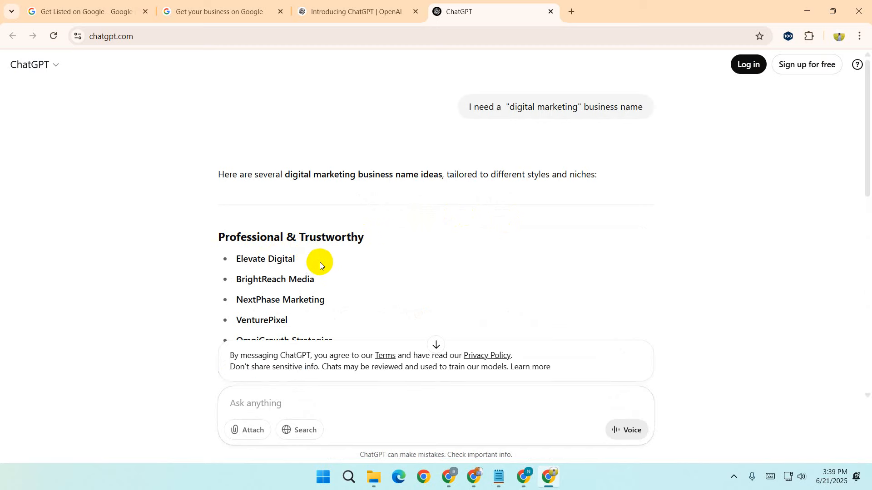
scroll(357, 266, down, 4)
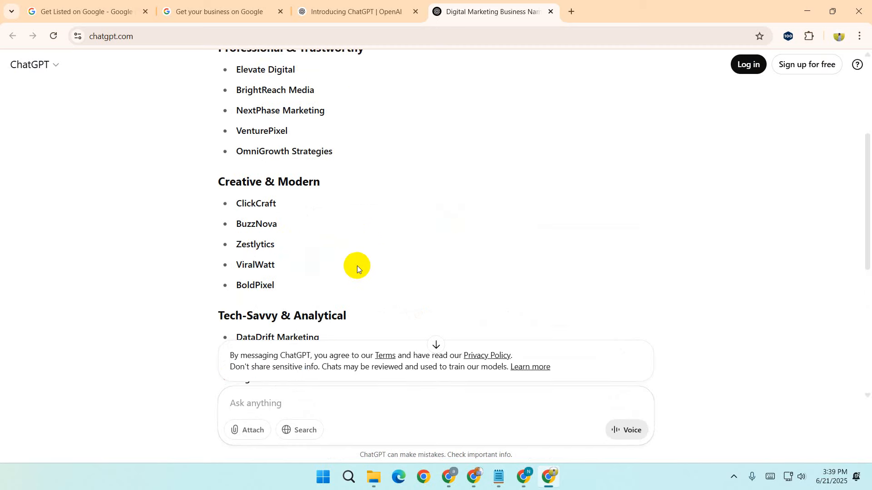
scroll(357, 269, down, 7)
scroll(357, 268, up, 9)
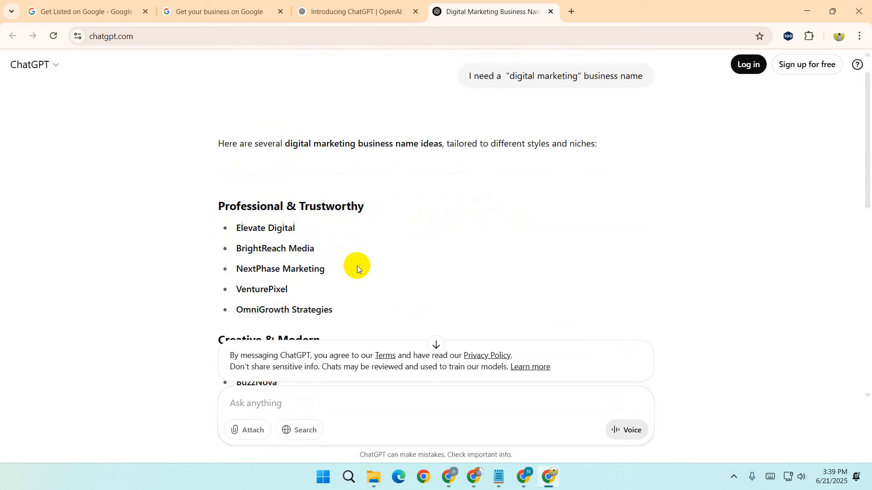
scroll(356, 269, up, 2)
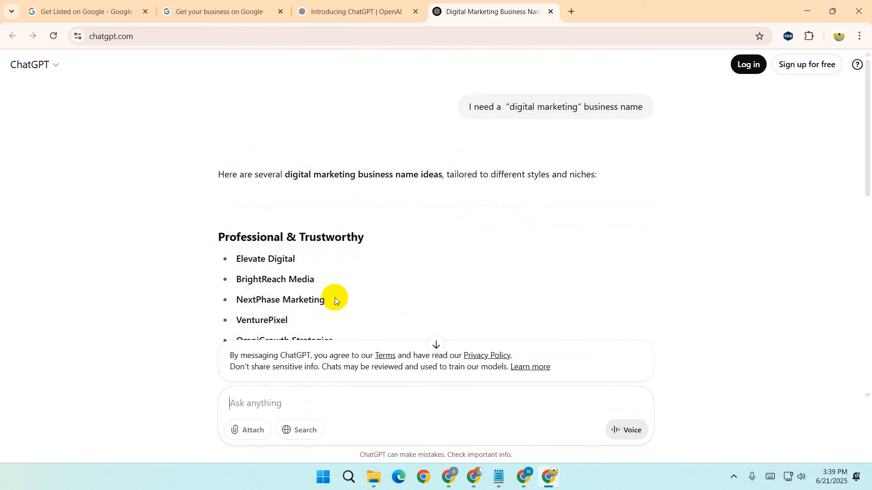
scroll(334, 298, down, 4)
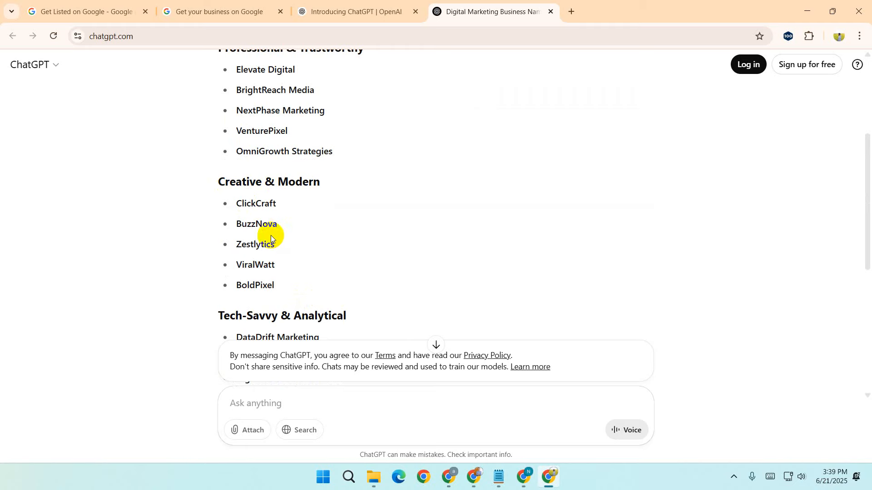
scroll(325, 253, down, 5)
Step: Send "bangla" as a follow-up prompt and compare the Bangla name suggestions with the earlier ones
click(363, 401)
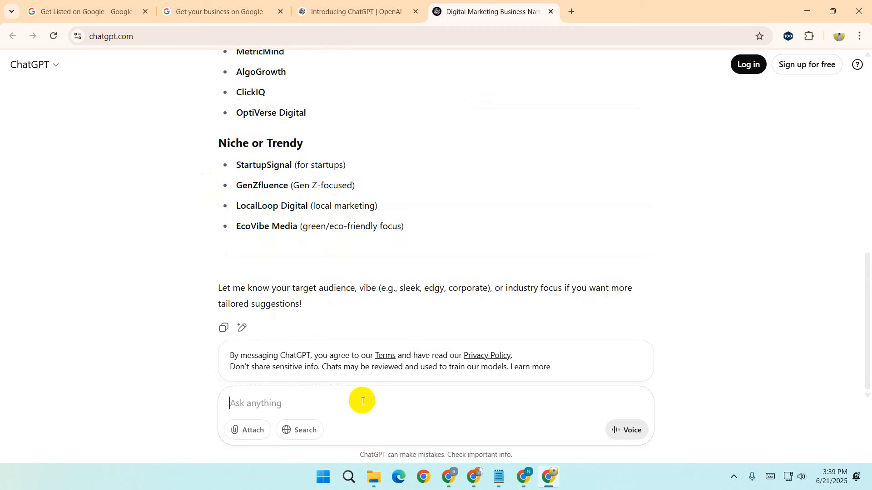
text(b)
key(BackSpace)
text(ban)
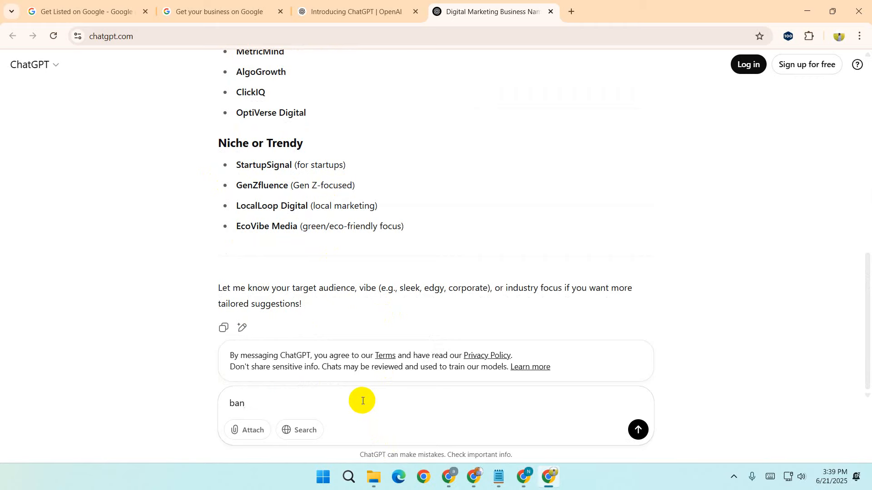
text(gla)
key(Return)
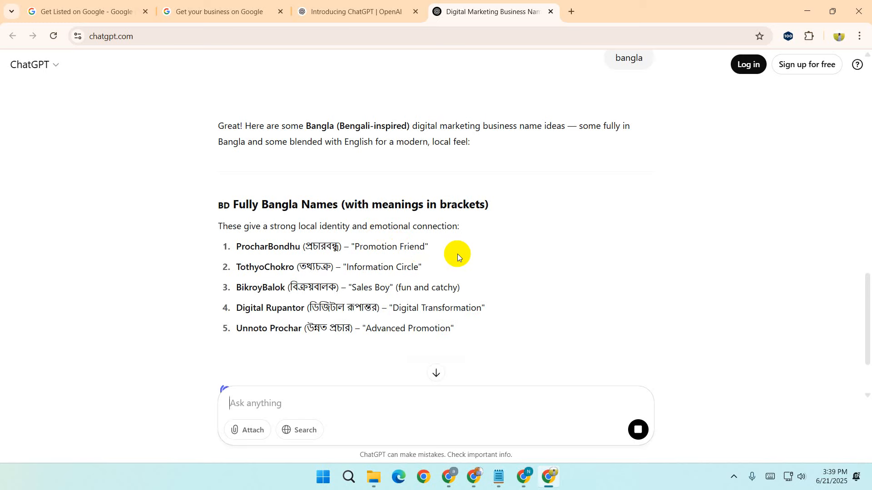
scroll(457, 254, down, 3)
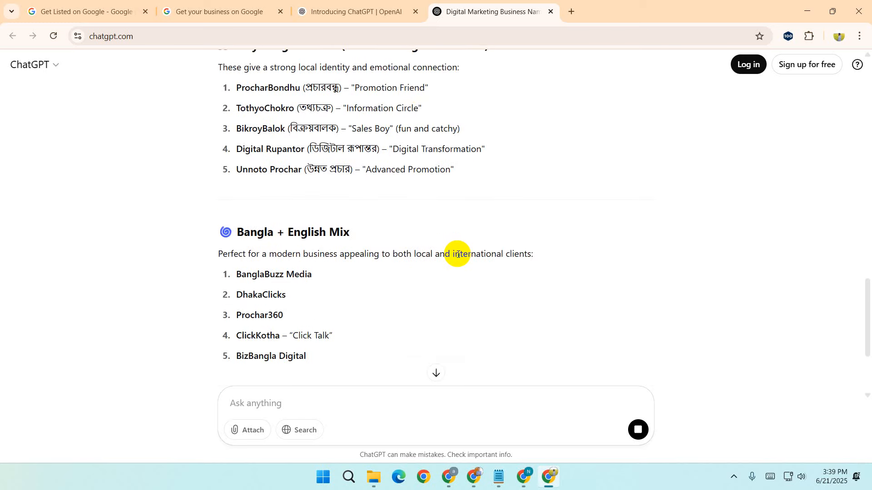
scroll(457, 254, down, 3)
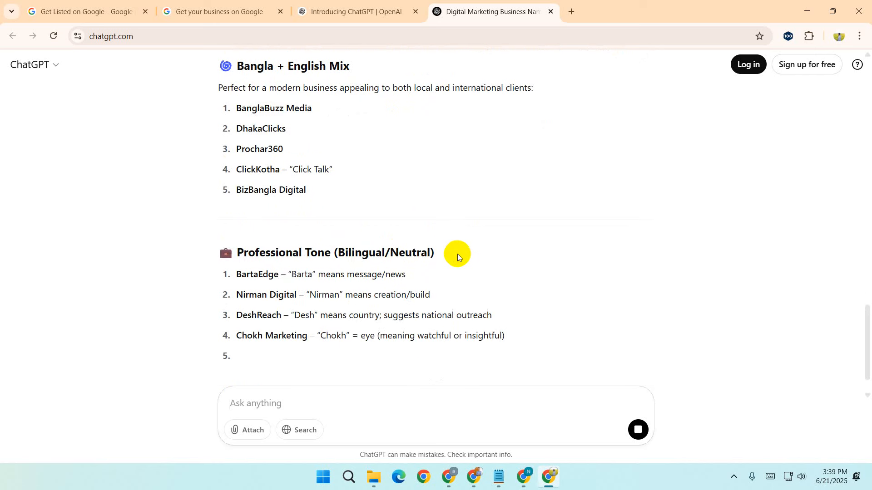
scroll(456, 254, up, 20)
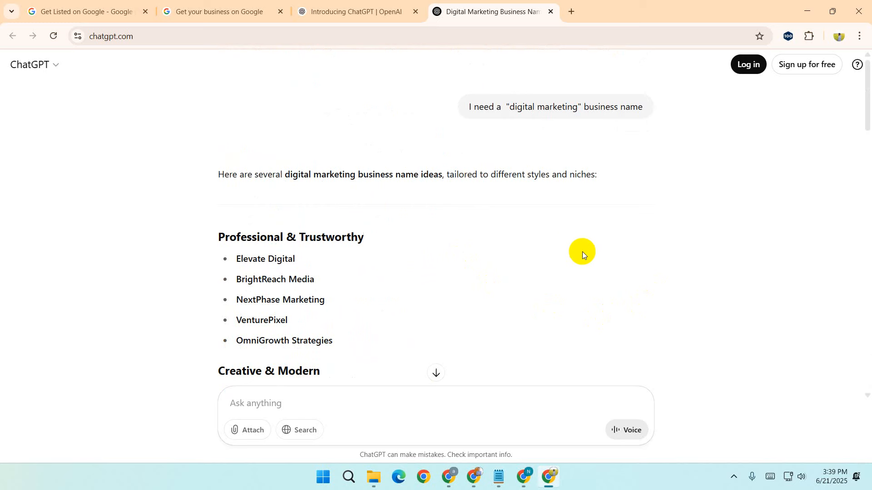
scroll(448, 249, down, 4)
scroll(449, 249, down, 20)
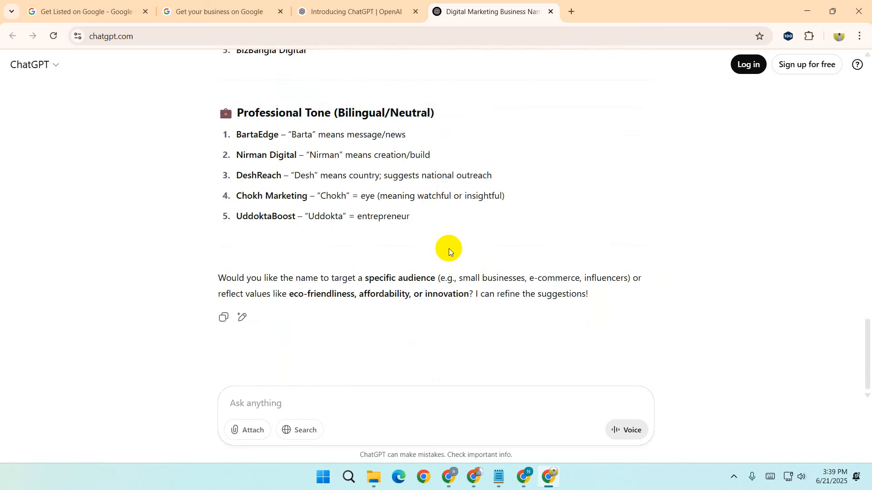
scroll(449, 248, up, 8)
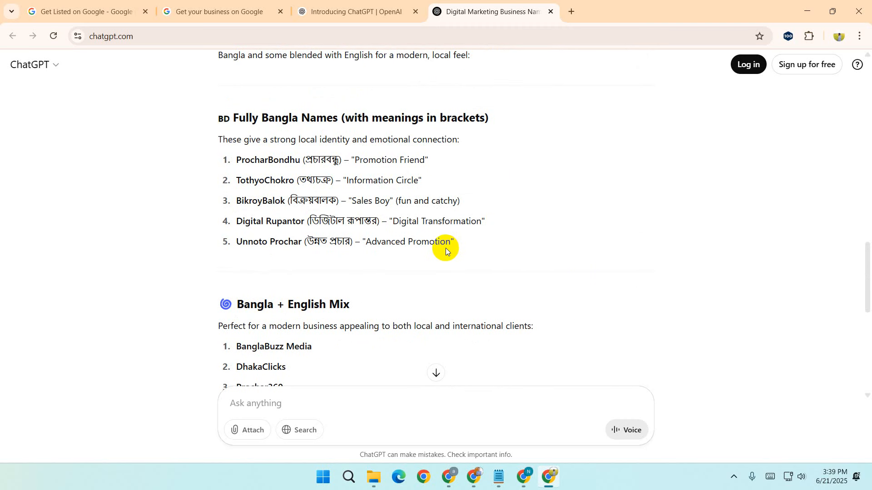
Step: Copy "Elevate Digital" from the Professional & Trustworthy suggestions into the Business name field of the profile form
scroll(446, 248, up, 15)
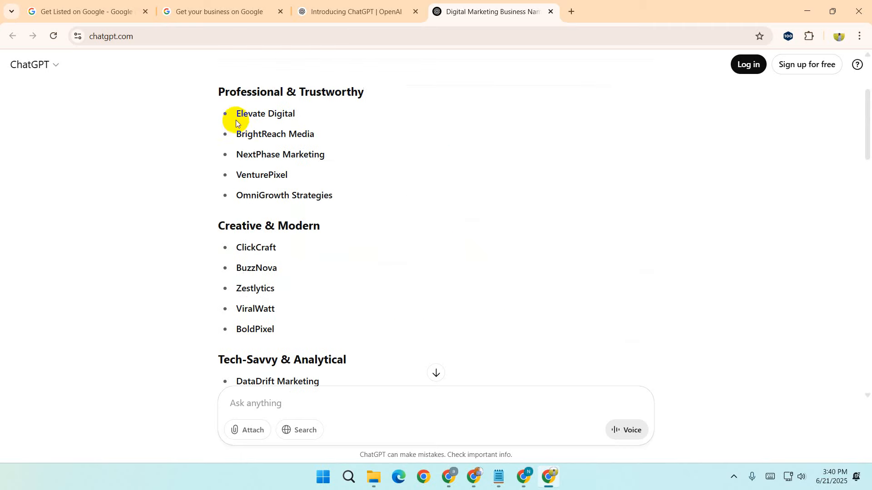
drag(237, 116, 300, 118)
key(ctrl+c)
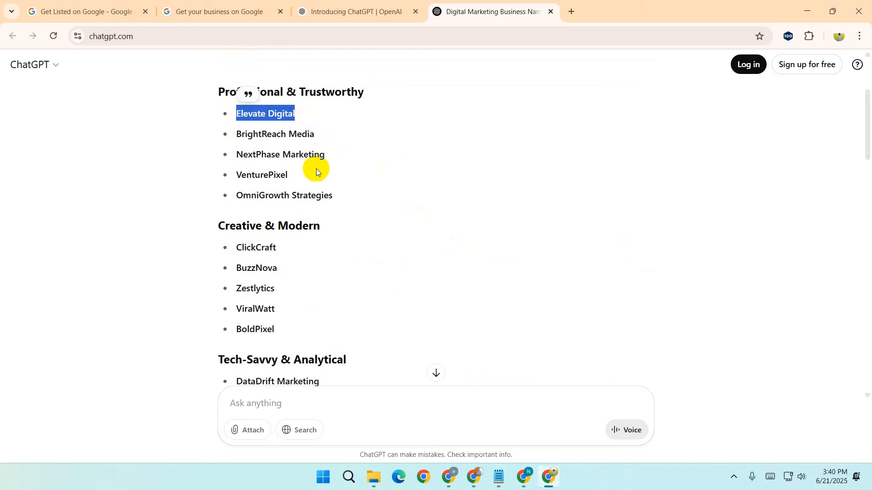
click(195, 9)
click(366, 4)
click(270, 10)
key(ctrl+v)
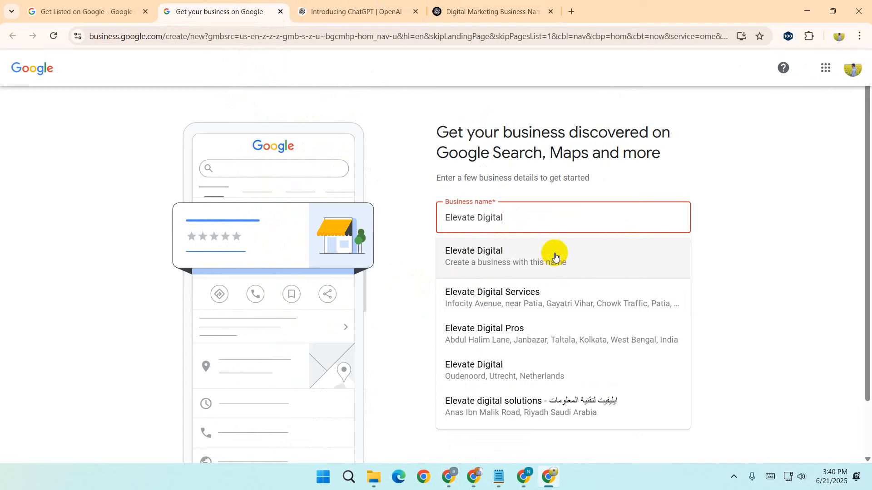
Step: Choose the existing "Elevate Digital Services" listing, start an access request, and look over its form
click(585, 304)
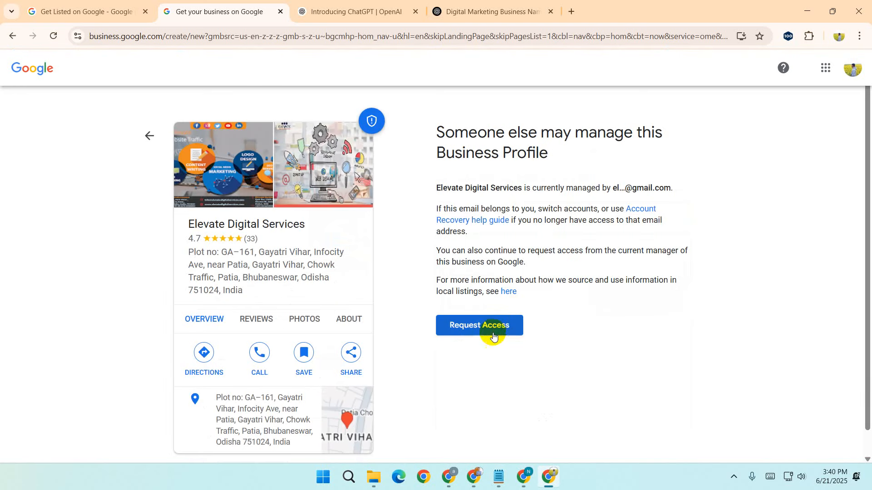
click(497, 332)
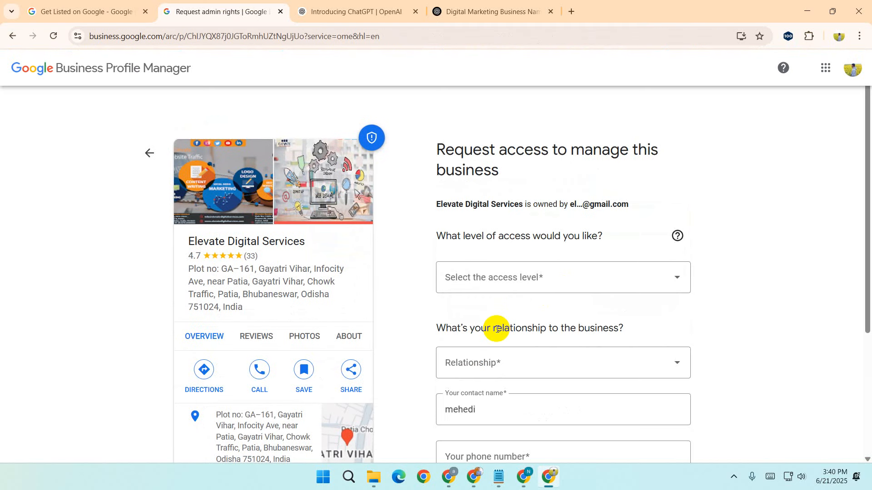
scroll(497, 329, down, 4)
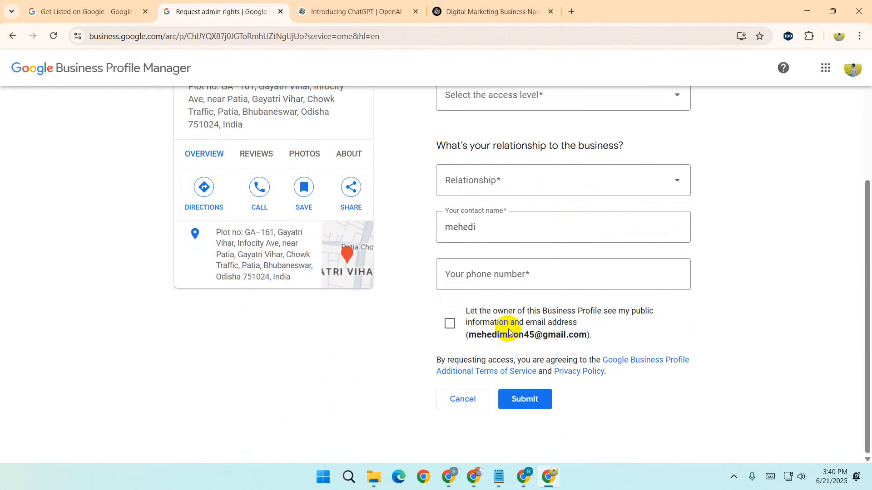
Step: Leave the access request, enter "Elevate Digital" as a new business name without choosing an existing listing, and continue
scroll(509, 331, up, 4)
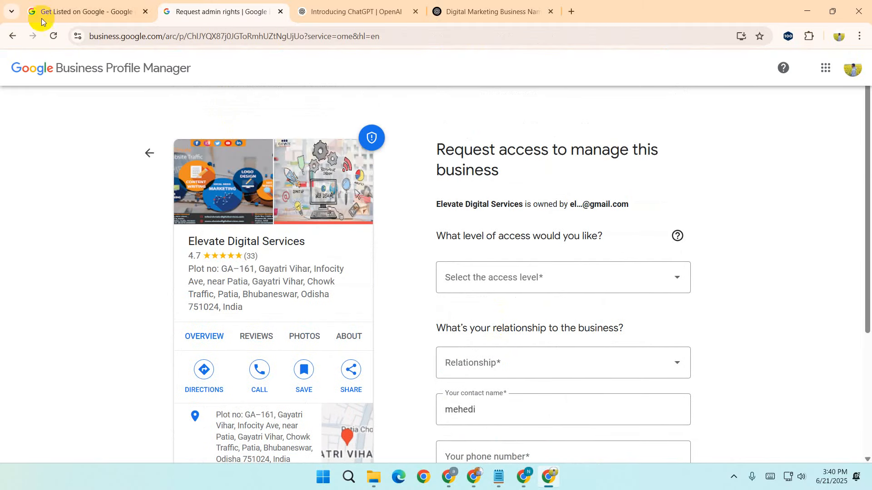
click(10, 36)
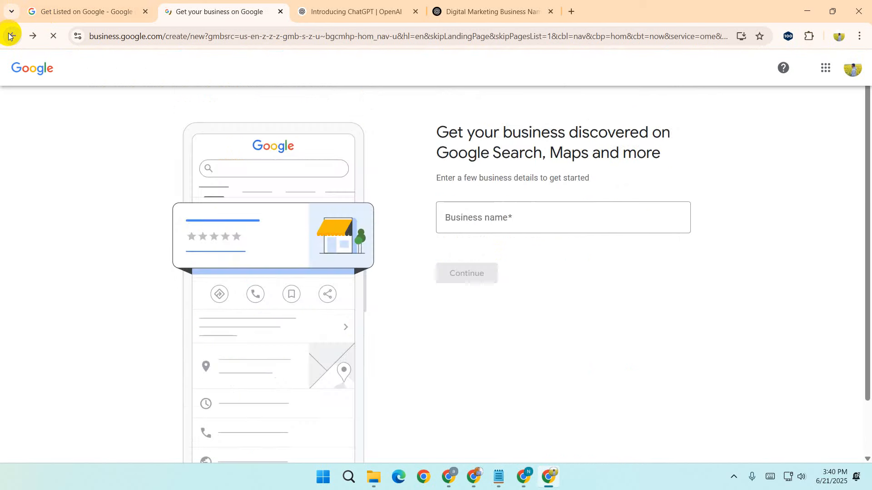
click(502, 218)
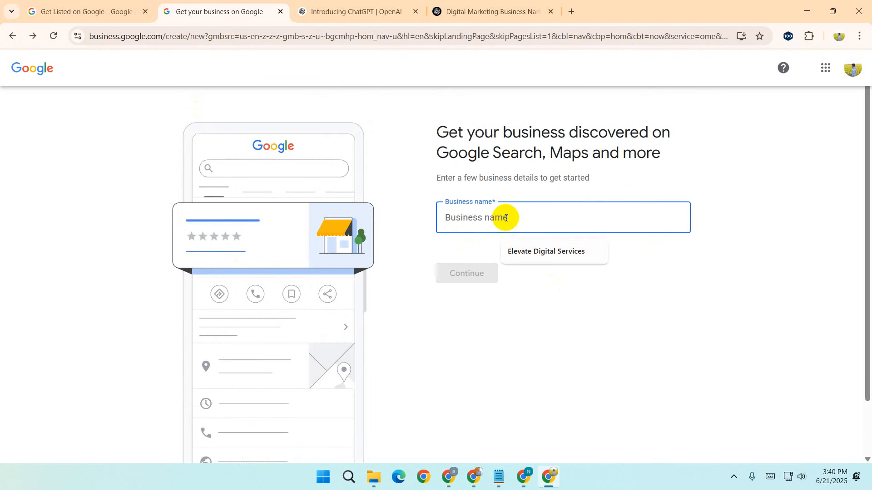
click(551, 250)
drag(504, 218, 617, 224)
key(BackSpace)
key(BackSpace)
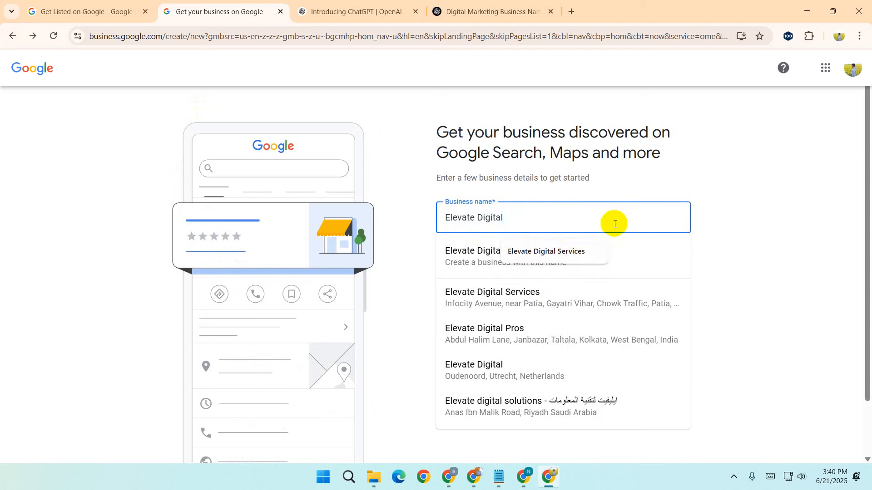
click(401, 298)
click(470, 274)
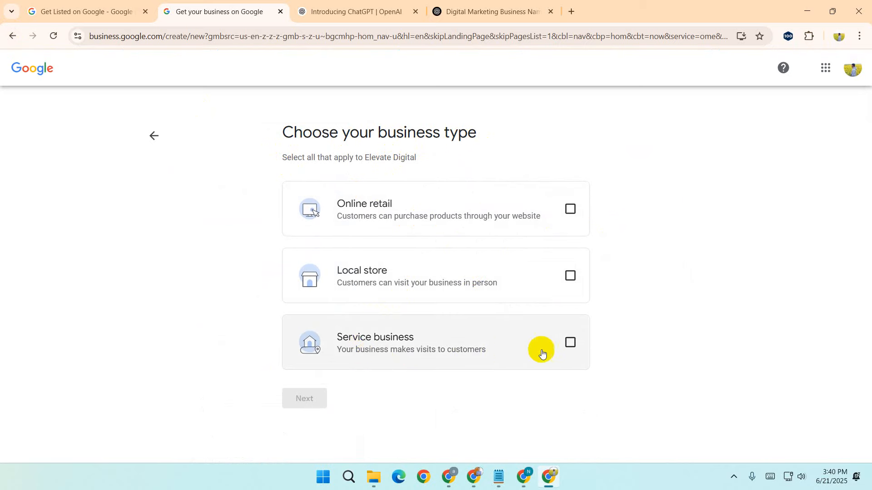
Step: Choose Service business, Local store and Online retail as the business types and continue
click(570, 343)
click(571, 277)
click(568, 212)
click(307, 395)
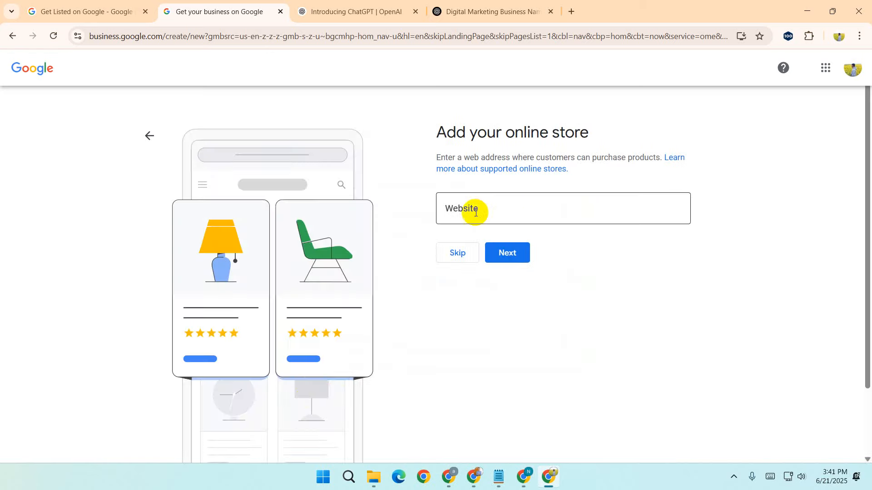
click(497, 206)
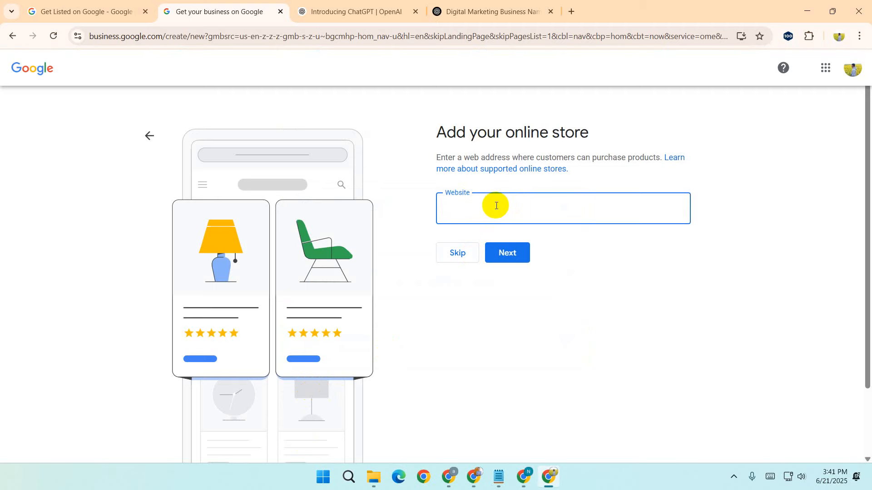
text(www.clippingpathworld.com)
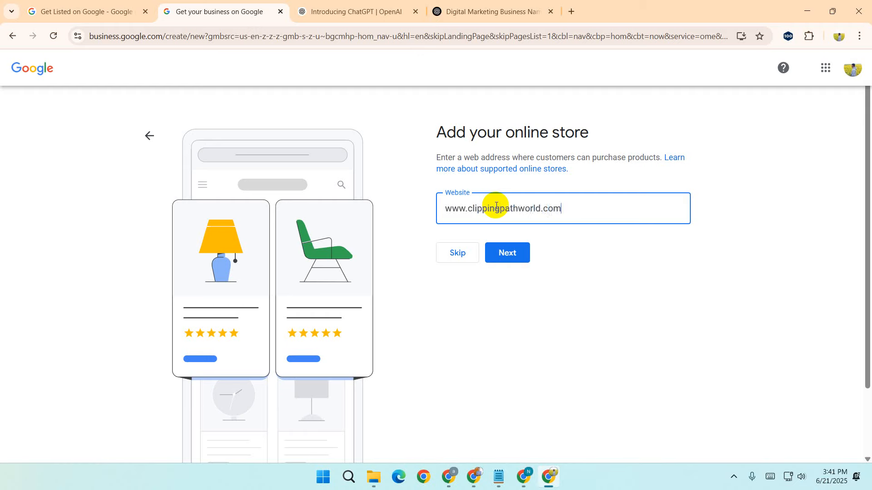
click(512, 251)
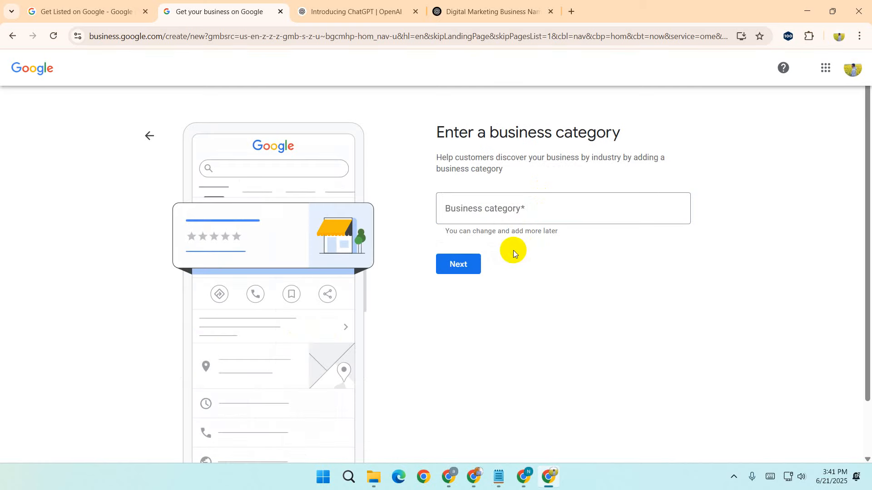
Step: Look up "Digital" business categories, choose Digital printing service, and continue to the business address
click(509, 212)
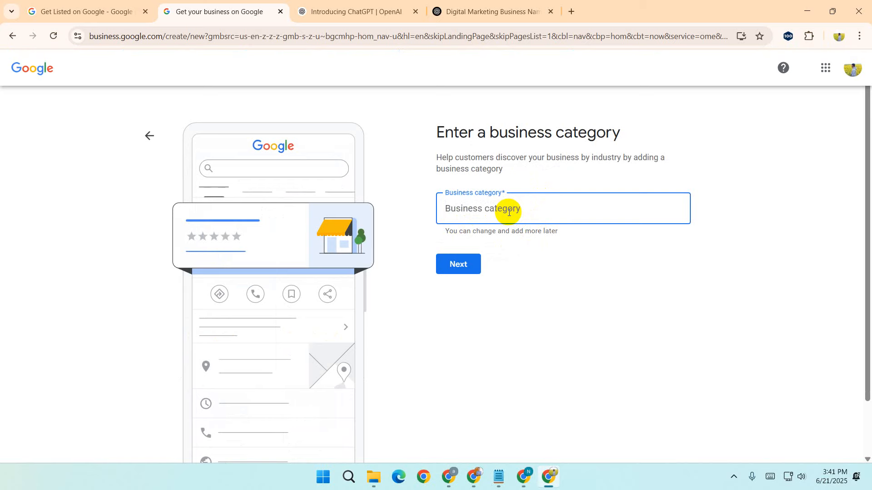
text(Digital)
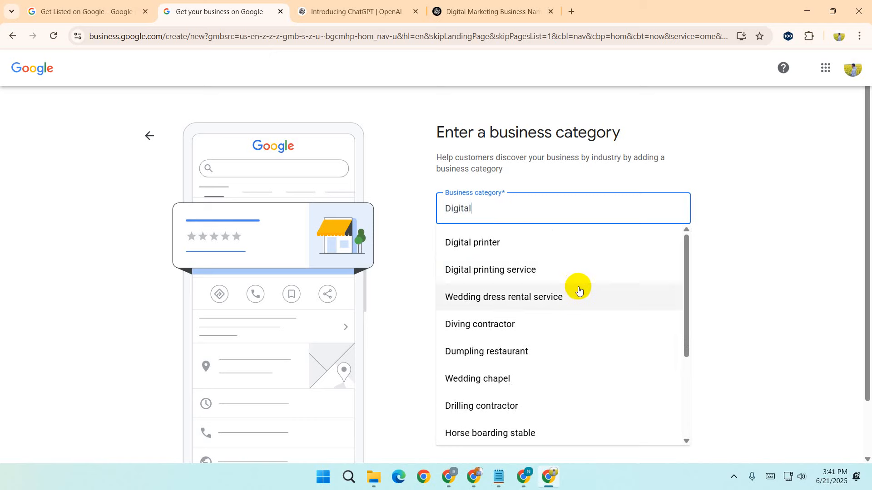
scroll(578, 290, down, 3)
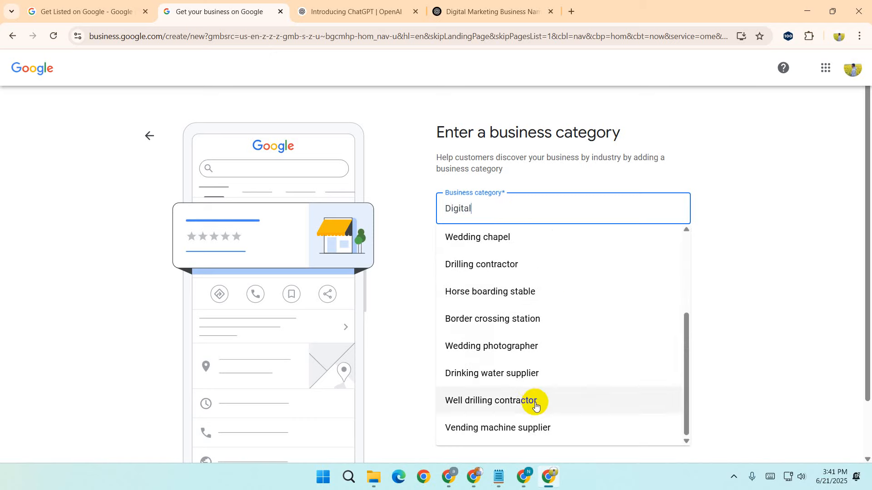
scroll(551, 354, up, 3)
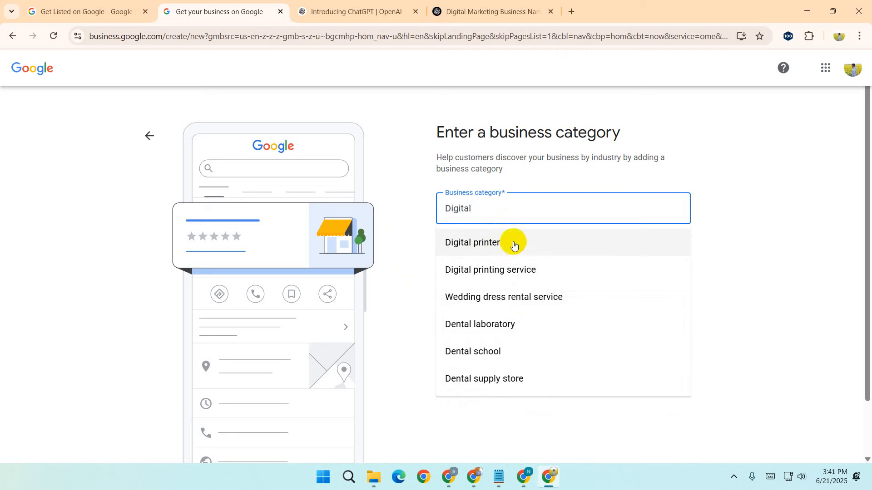
click(543, 272)
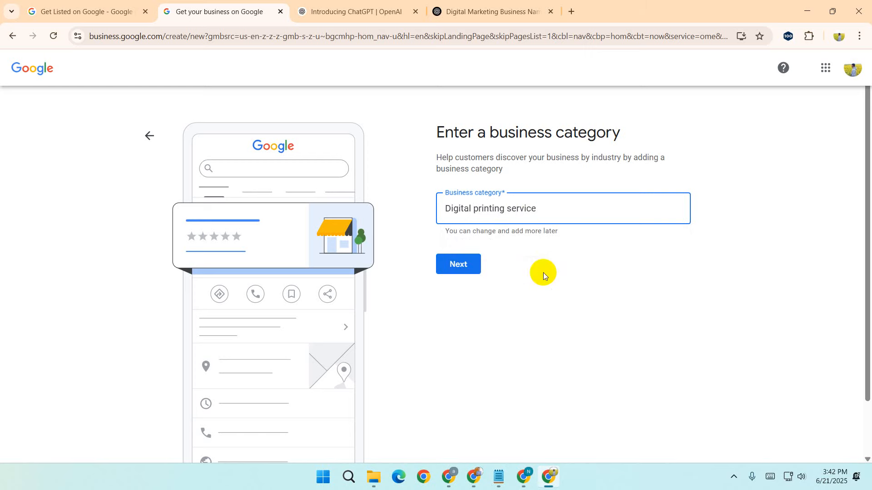
click(466, 264)
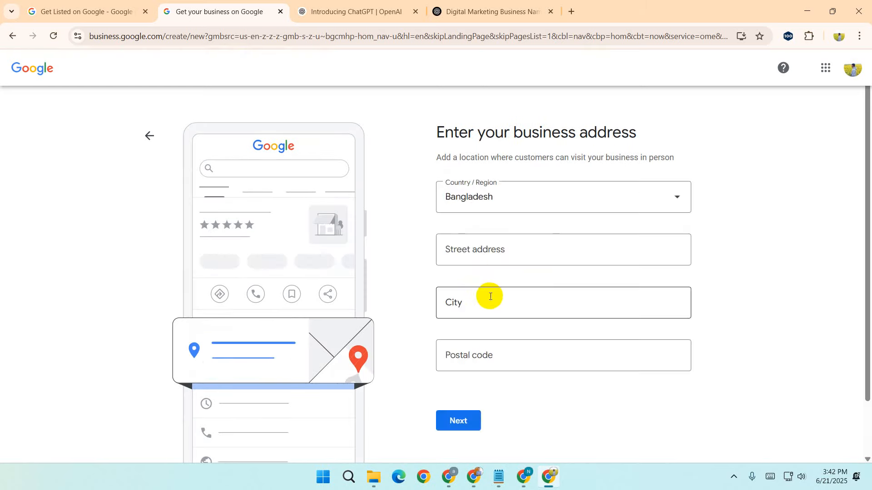
Step: Review the Notepad checklist of details needed from the buyer for Google My Business, and return to the business address form
drag(435, 134, 670, 133)
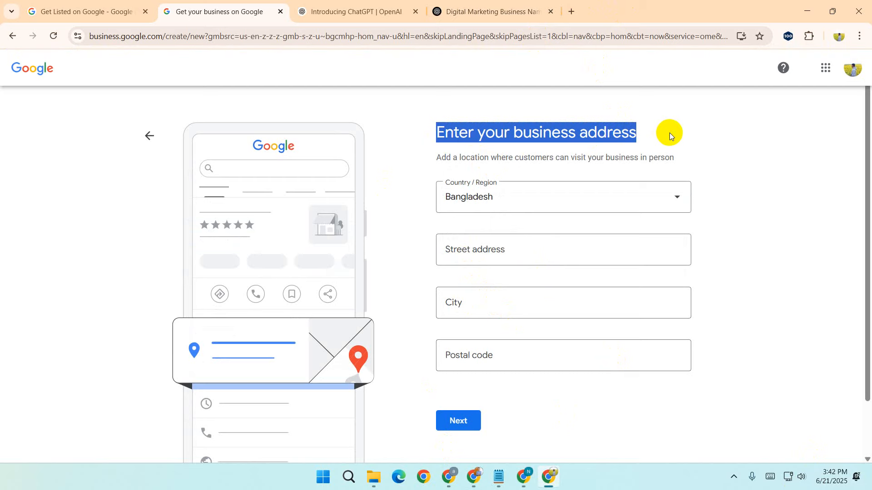
click(501, 476)
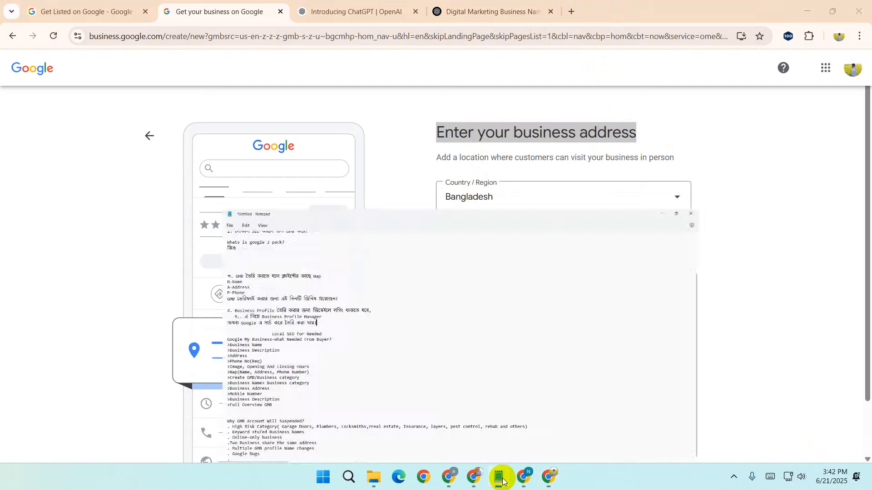
click(349, 278)
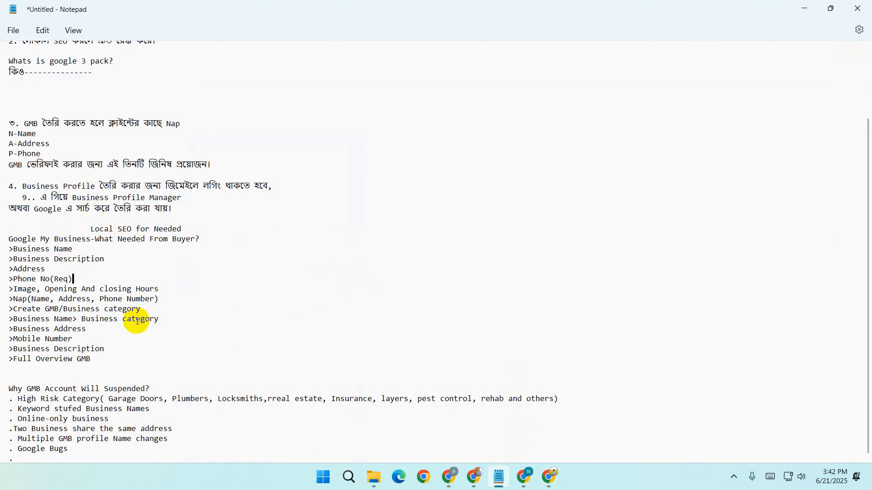
drag(14, 249, 92, 256)
drag(17, 269, 78, 288)
drag(23, 299, 74, 301)
drag(22, 309, 45, 319)
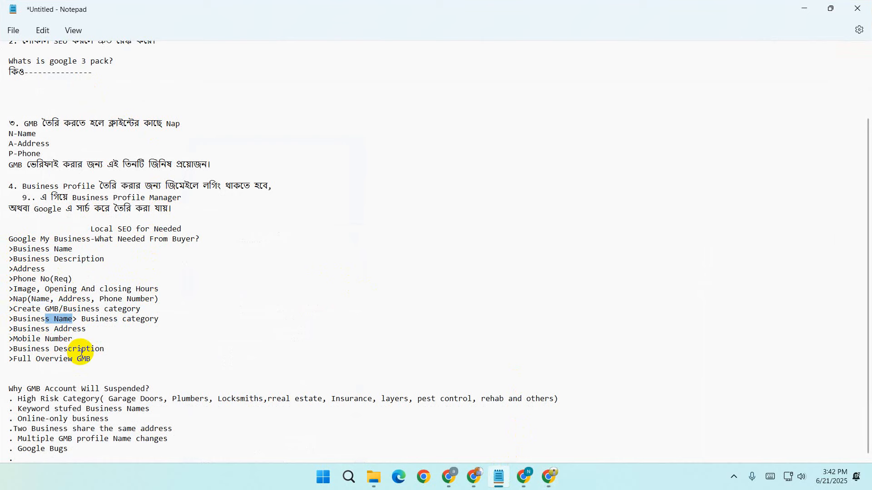
drag(17, 361, 142, 358)
click(146, 361)
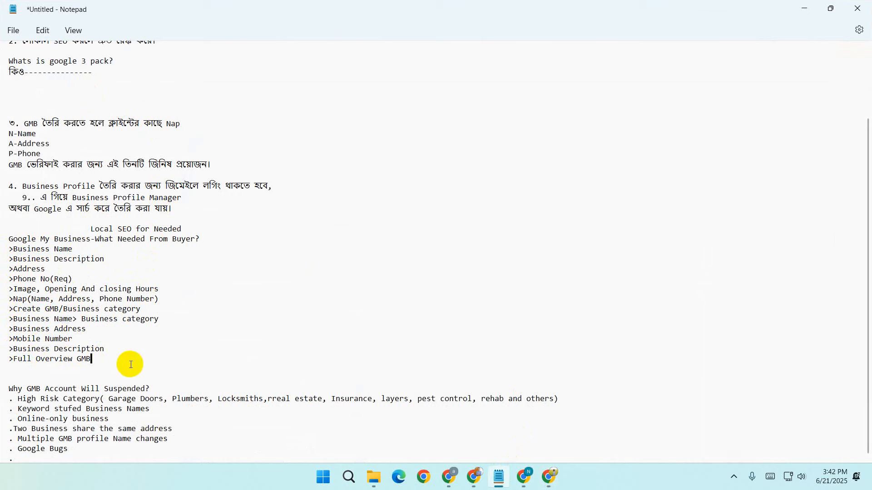
drag(107, 356, 9, 250)
click(261, 248)
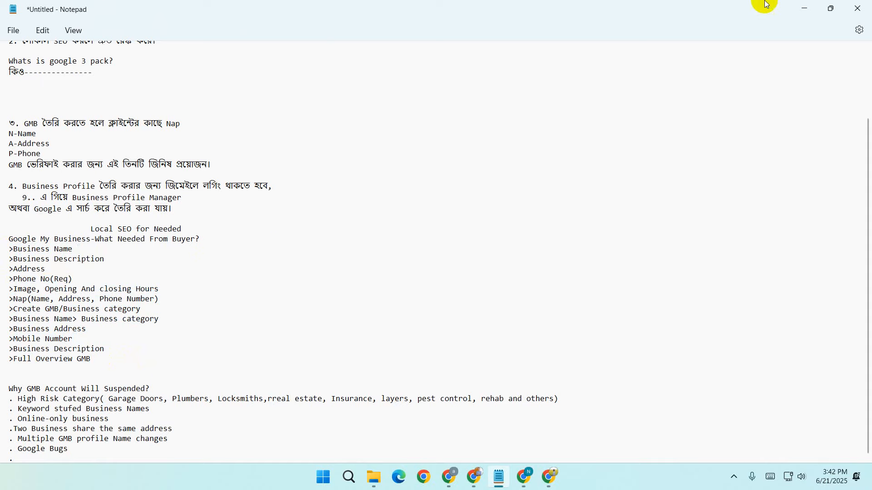
click(803, 7)
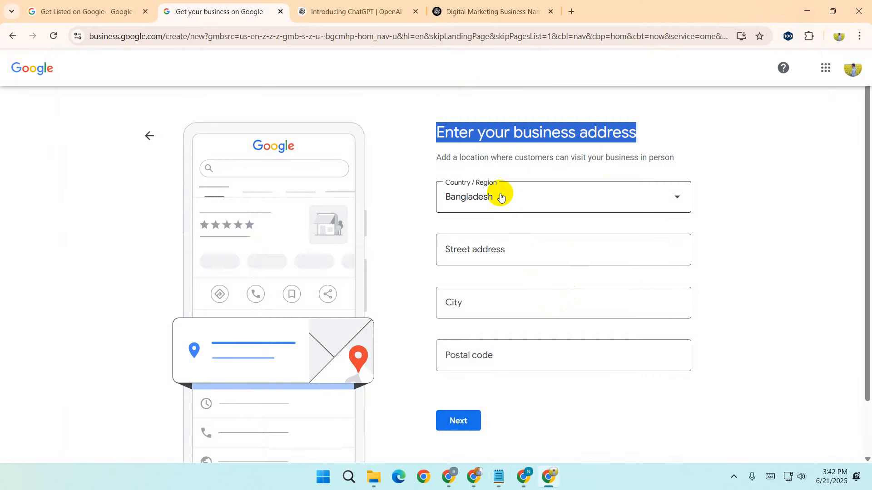
Step: Look through the country list and set the business address's country to United States
click(598, 199)
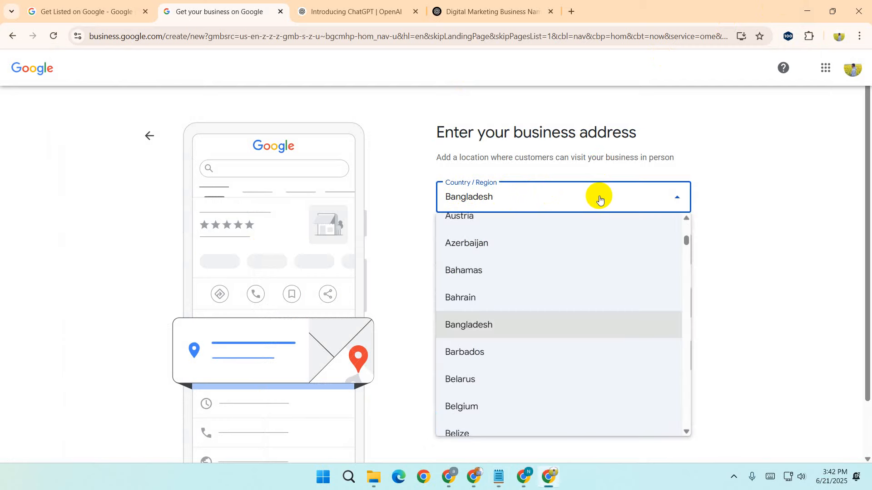
scroll(524, 350, down, 10)
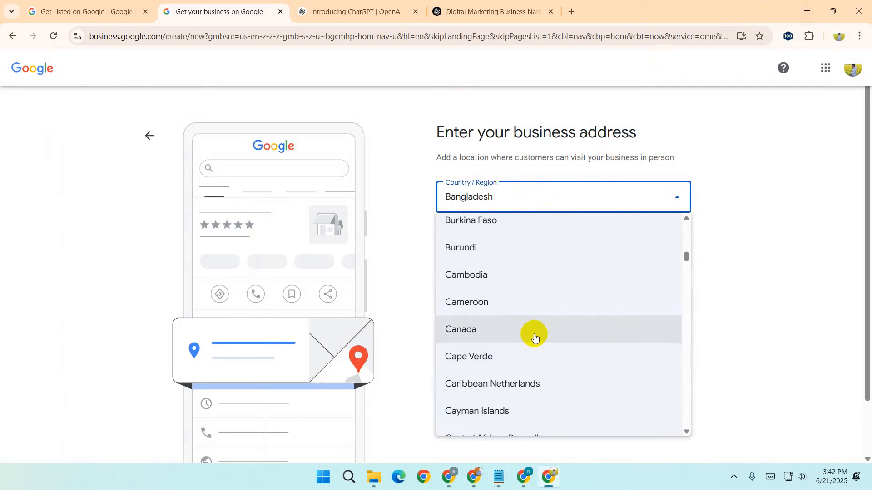
click(400, 244)
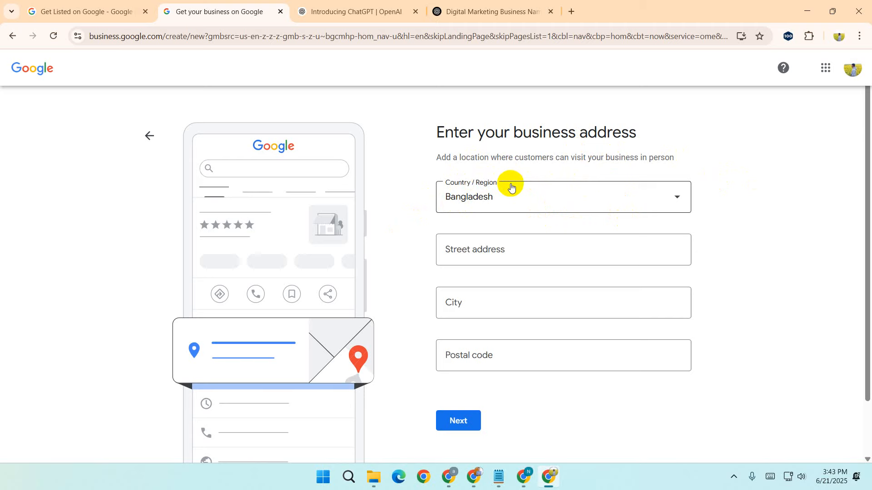
click(536, 197)
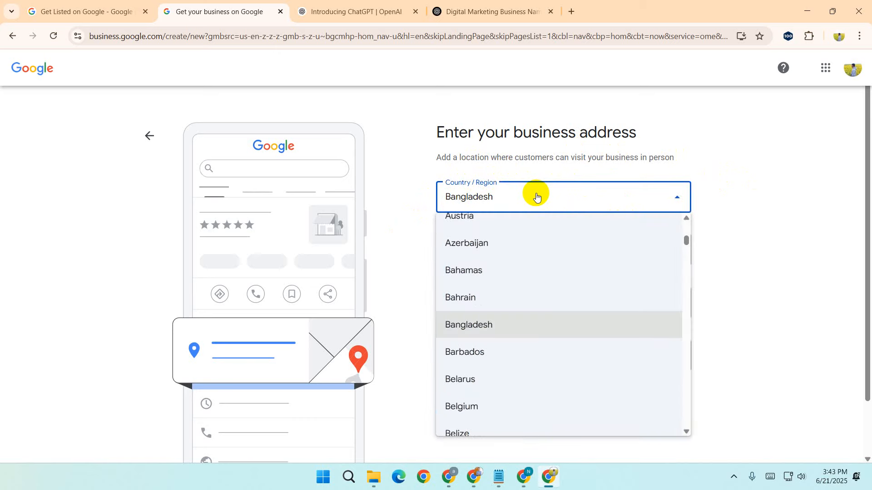
key(u)
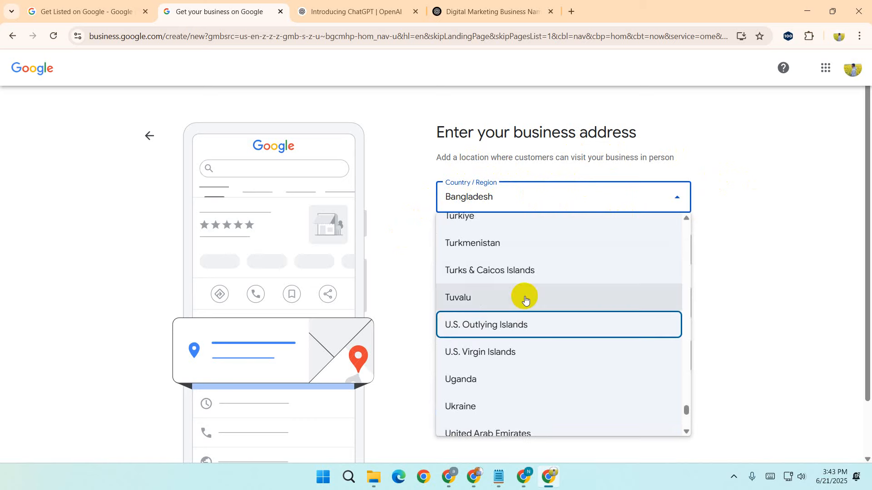
scroll(523, 298, down, 4)
click(552, 298)
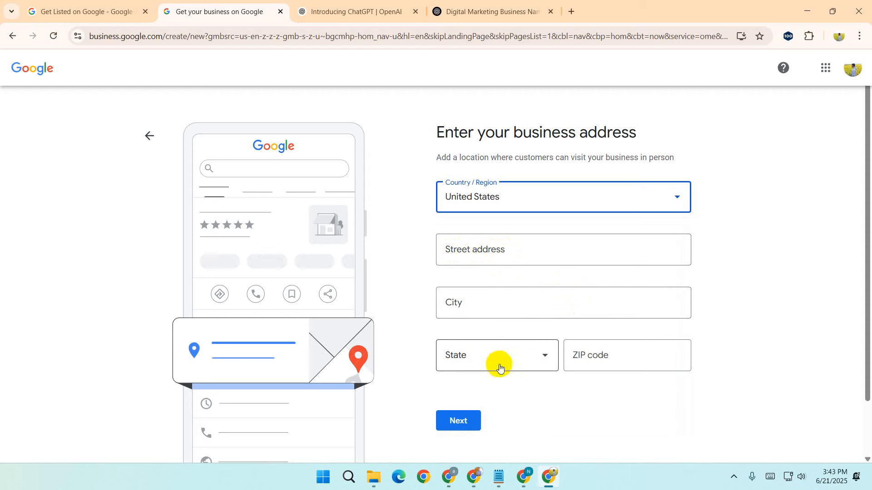
Step: Set the business address's country back to Bangladesh
click(530, 197)
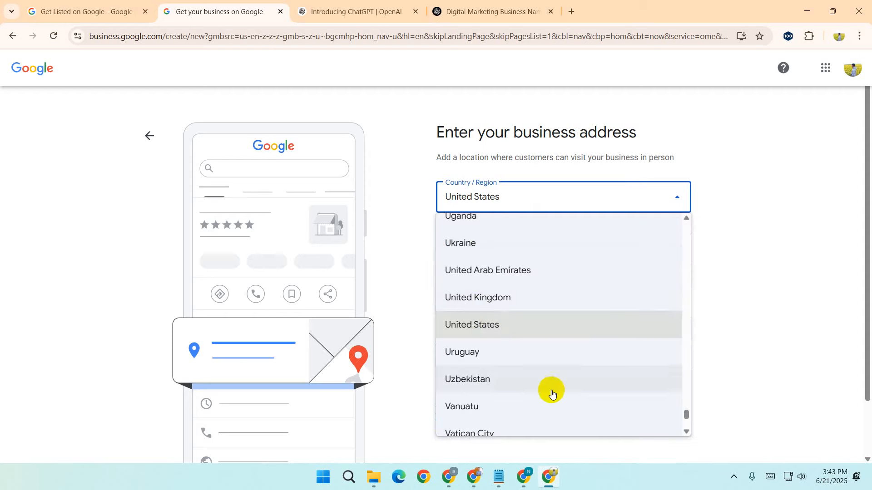
scroll(543, 386, up, 20)
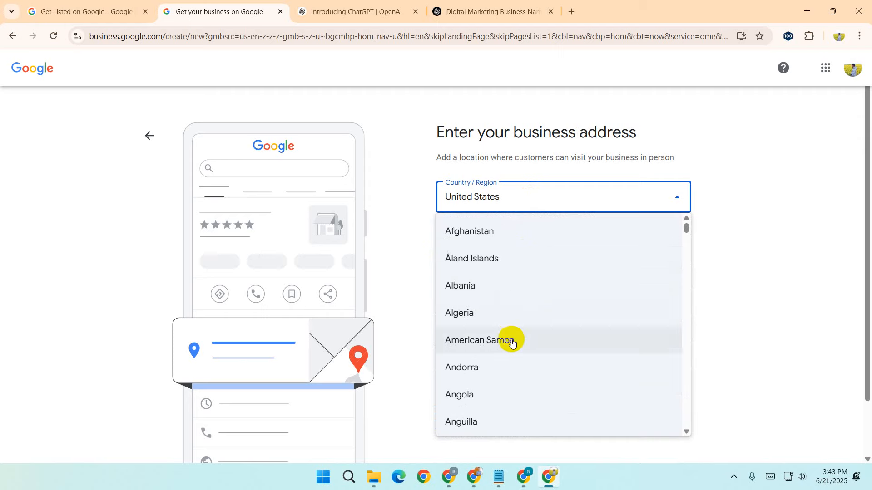
scroll(510, 340, down, 4)
scroll(507, 326, down, 4)
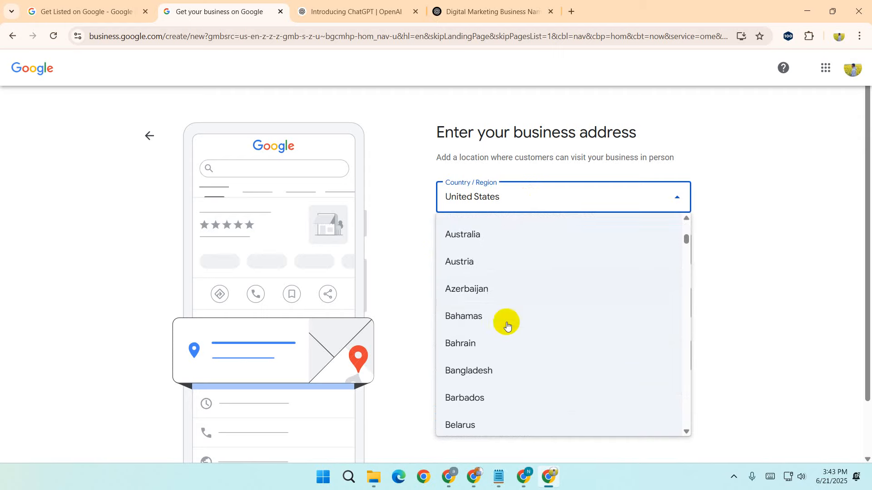
click(501, 370)
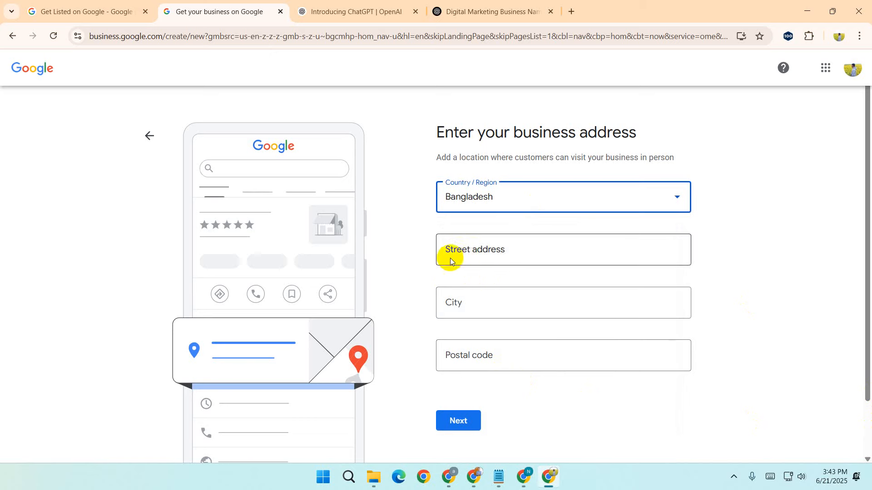
Step: Fill in the business's street address, city and postal code, submit them, and save the address to the Google account
click(474, 254)
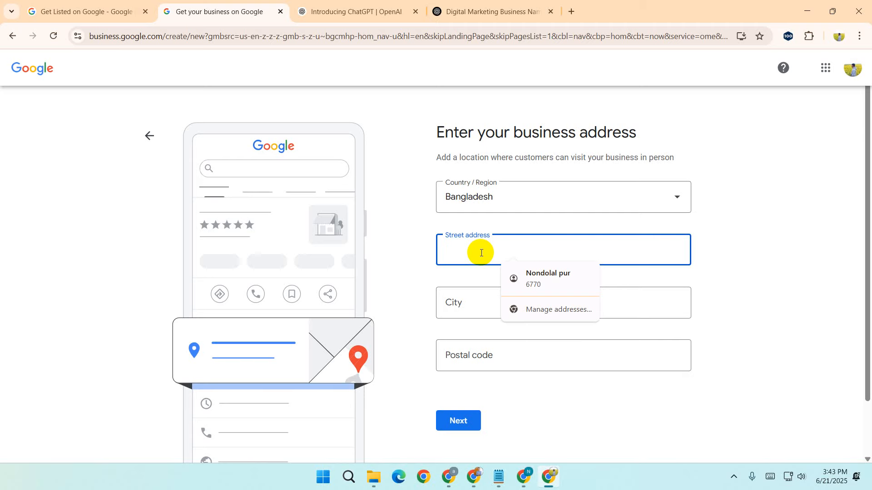
text(Kallyanpur)
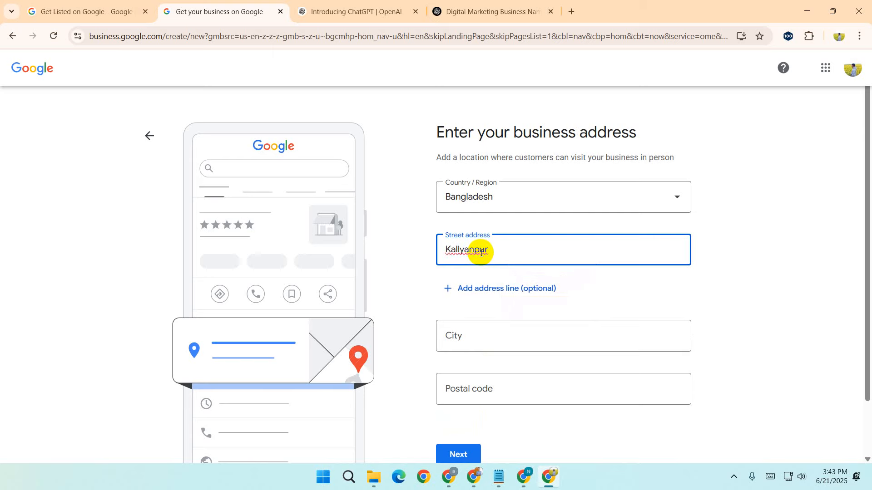
click(499, 339)
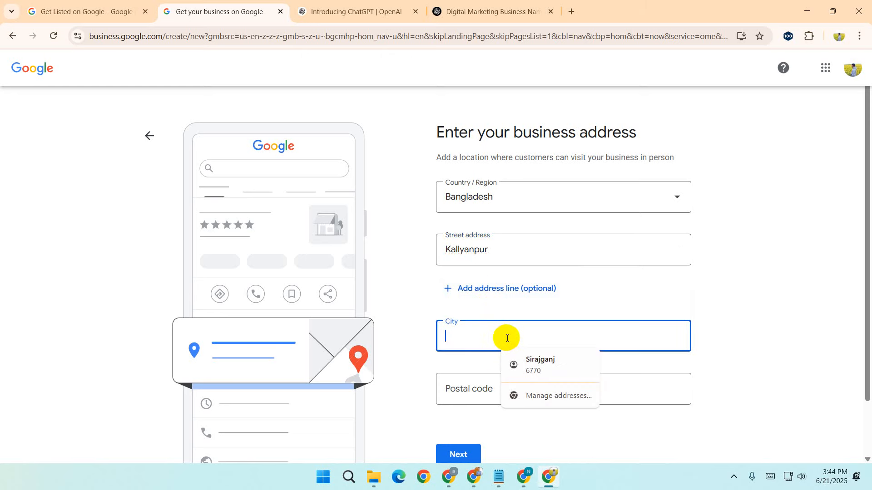
text(Dhaka)
key(Tab)
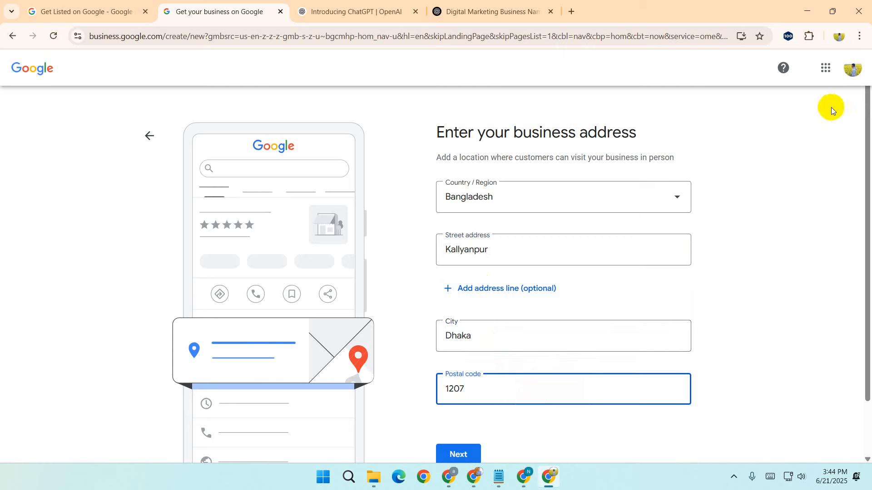
scroll(775, 236, down, 2)
click(468, 391)
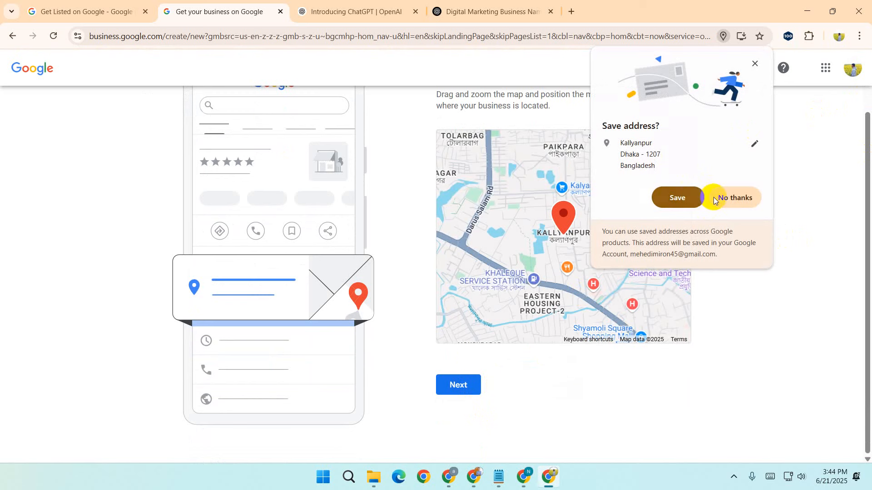
click(679, 197)
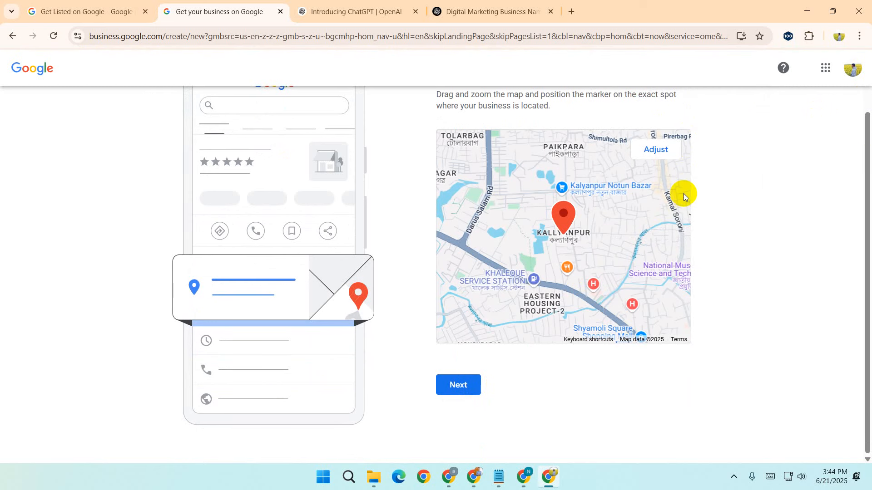
Step: Fine-tune the business location marker on the map, settling it near the neighbourhood's name label, and confirm the adjustment
scroll(862, 247, up, 2)
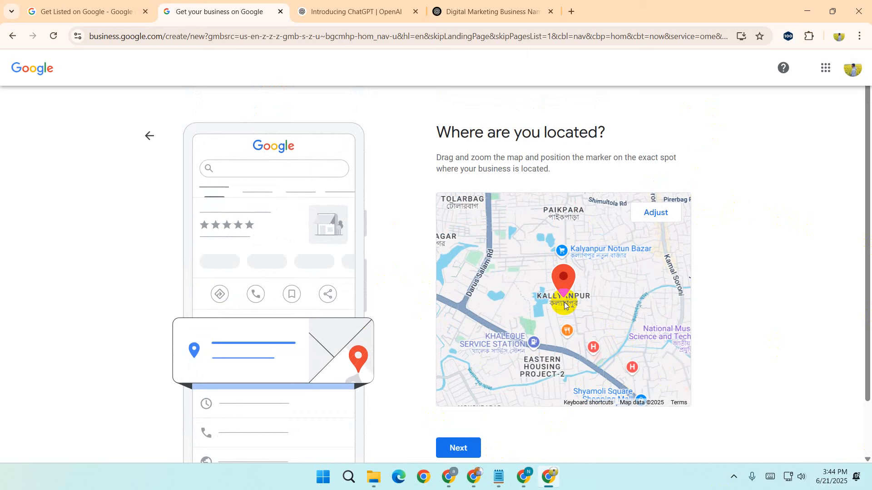
click(658, 212)
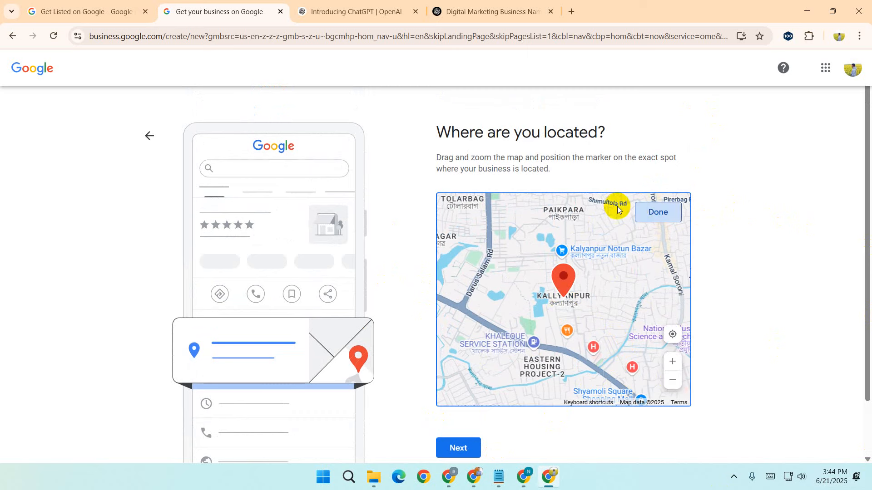
scroll(584, 327, up, 5)
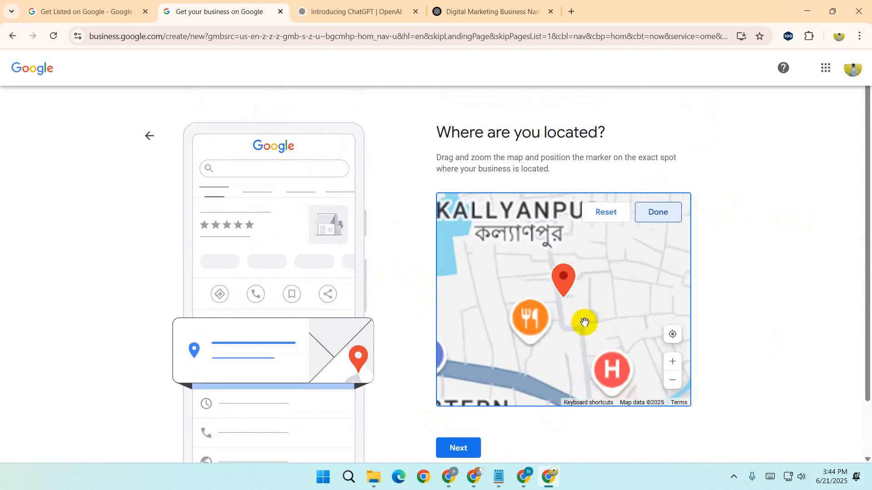
mouse_move(577, 348)
mouse_down()
mouse_move(589, 292)
mouse_move(463, 343)
mouse_move(515, 333)
mouse_up()
mouse_move(436, 326)
mouse_down()
mouse_move(540, 284)
mouse_move(563, 376)
mouse_up()
scroll(613, 259, down, 5)
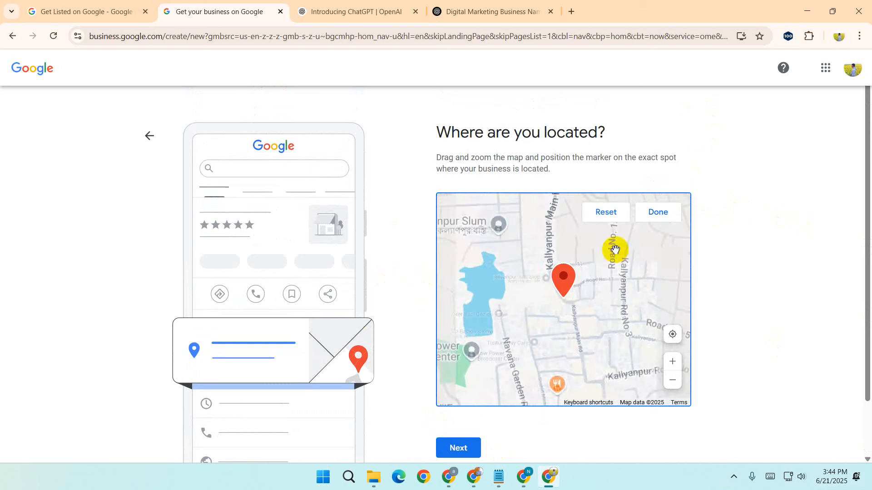
scroll(564, 309, down, 2)
scroll(563, 314, up, 3)
scroll(567, 330, up, 1)
drag(574, 306, 593, 404)
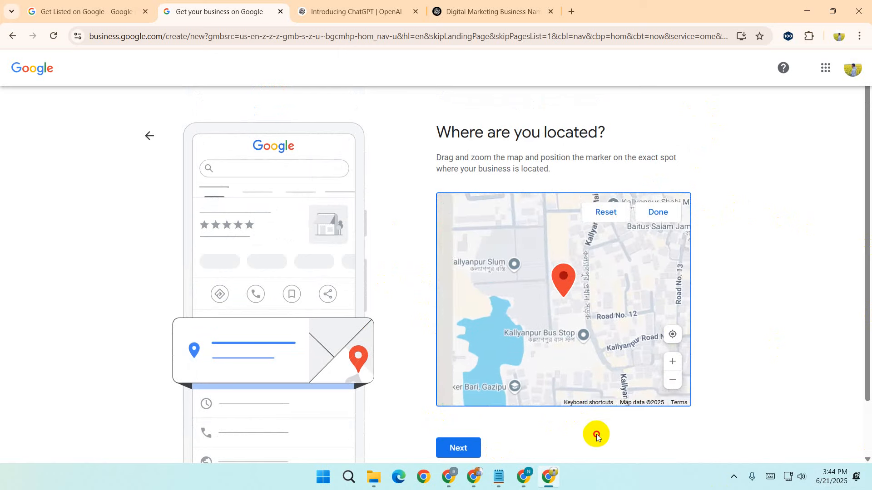
scroll(569, 343, down, 1)
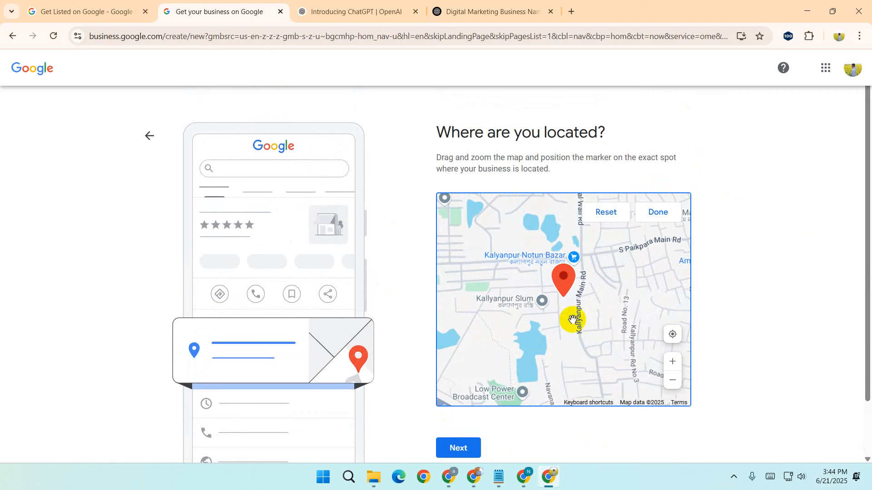
drag(583, 363, 565, 331)
scroll(590, 316, down, 2)
mouse_move(596, 355)
mouse_down()
mouse_move(564, 331)
mouse_move(586, 354)
mouse_up()
scroll(562, 315, up, 1)
scroll(539, 313, up, 1)
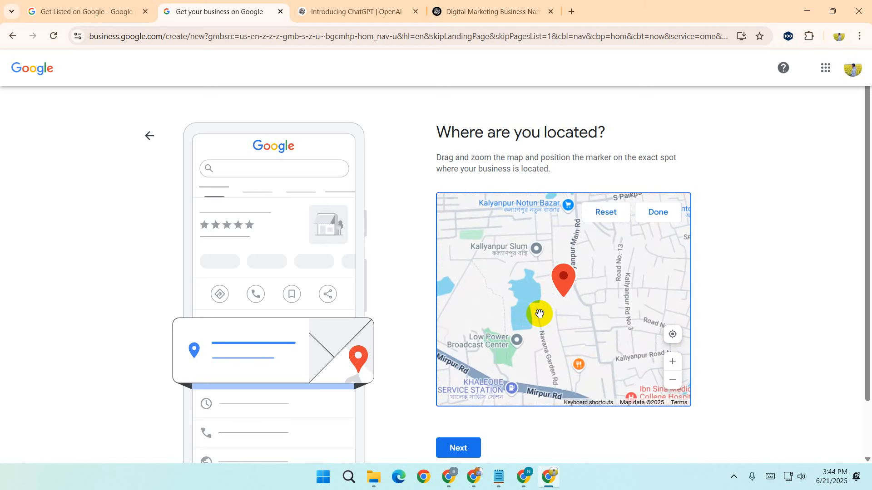
scroll(540, 313, down, 1)
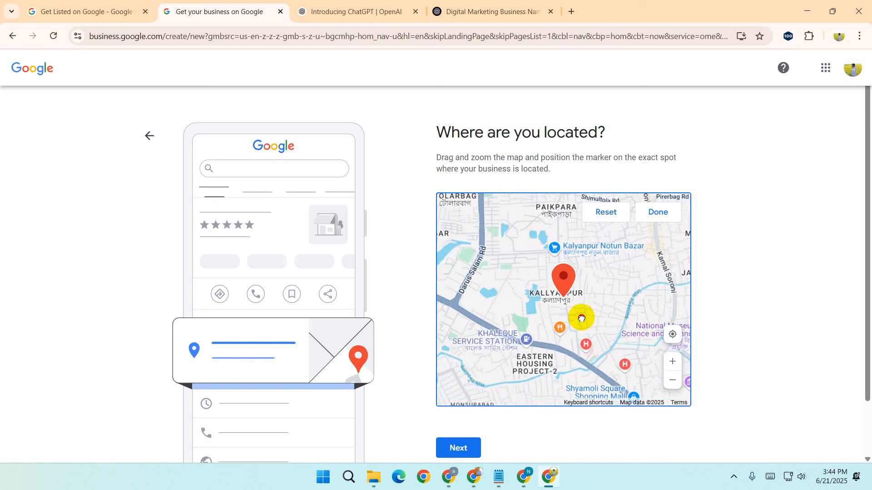
drag(581, 317, 585, 311)
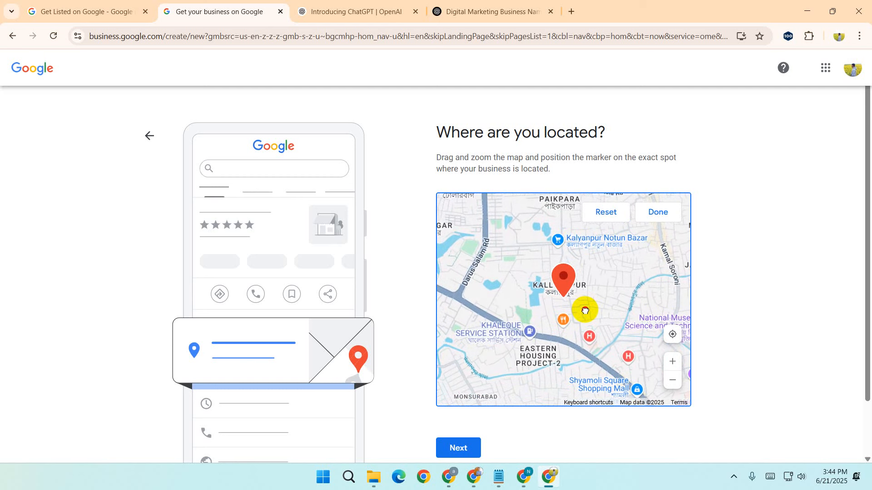
drag(585, 311, 587, 315)
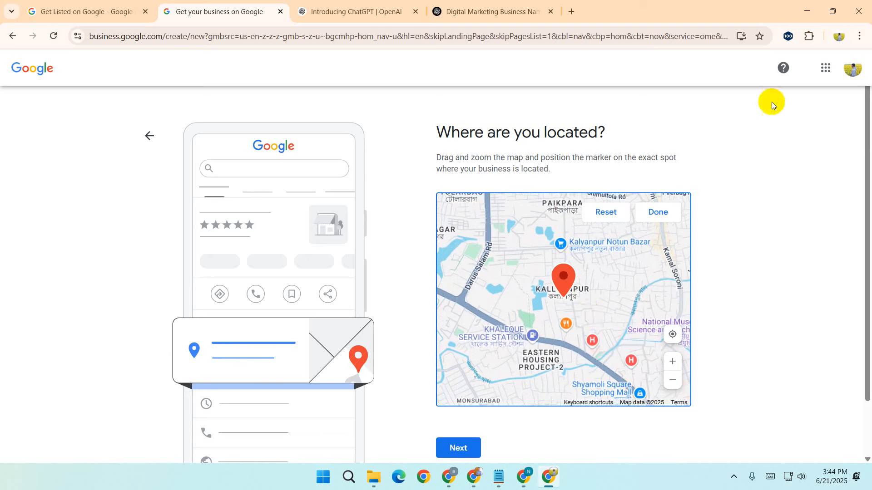
click(662, 210)
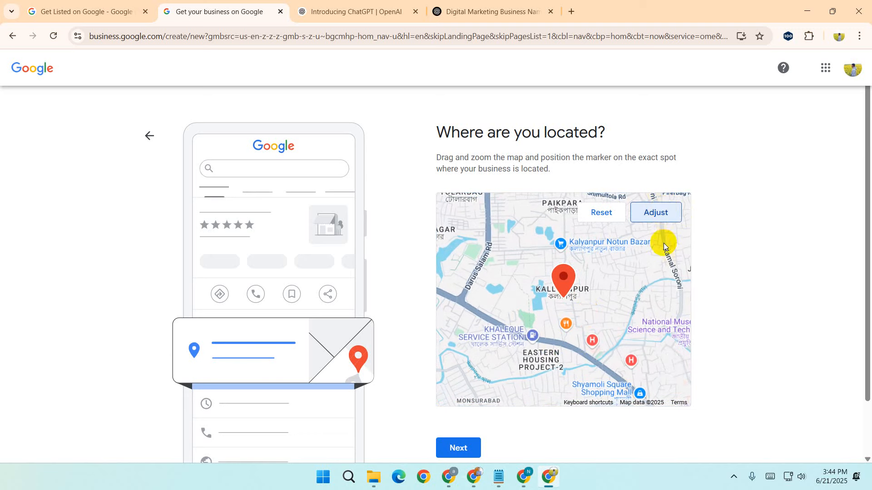
click(659, 210)
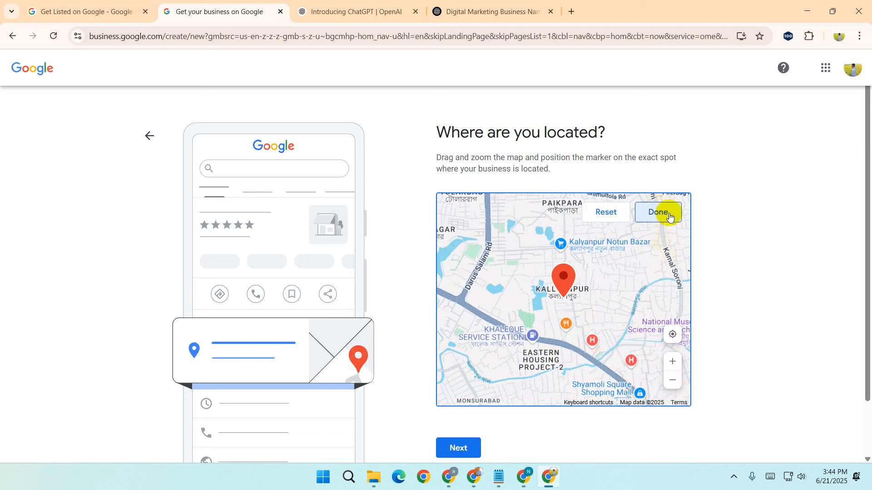
click(660, 212)
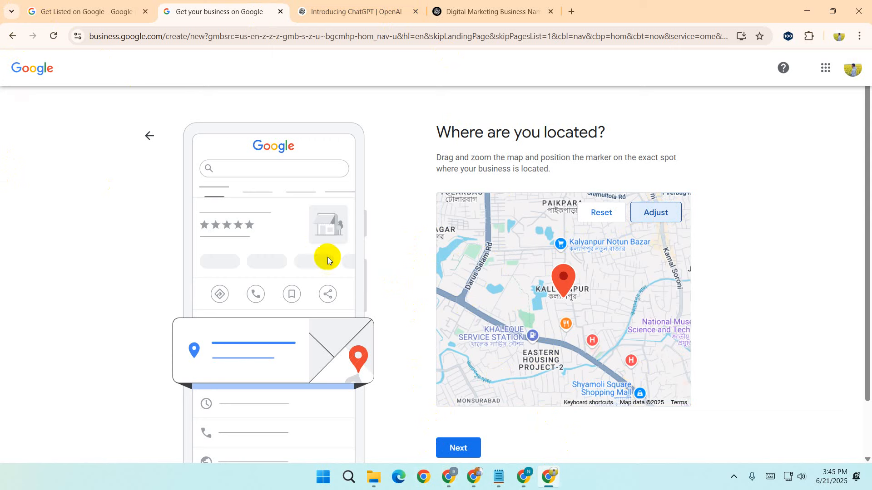
Step: Accept the map location and submit the business's contact phone number
scroll(819, 250, down, 2)
click(451, 383)
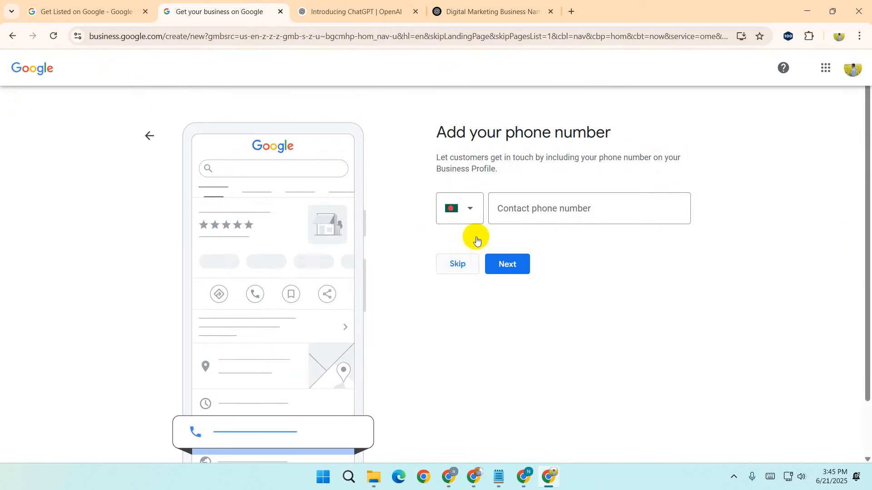
click(548, 206)
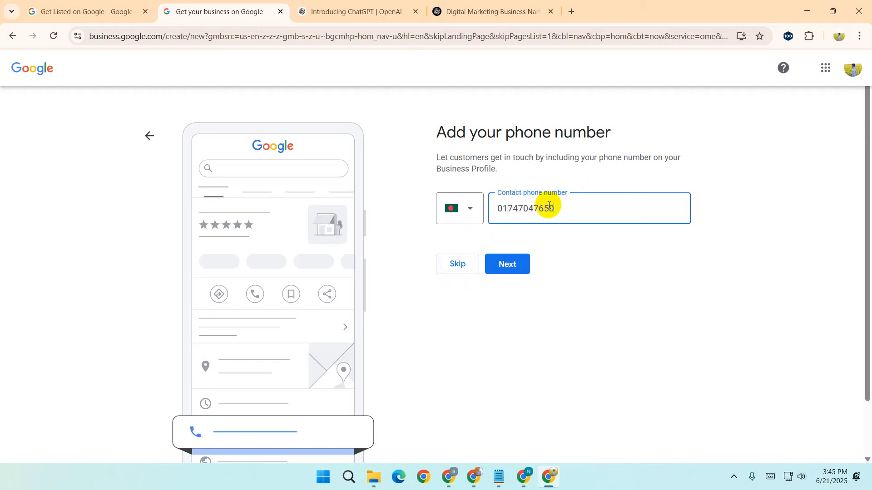
click(495, 264)
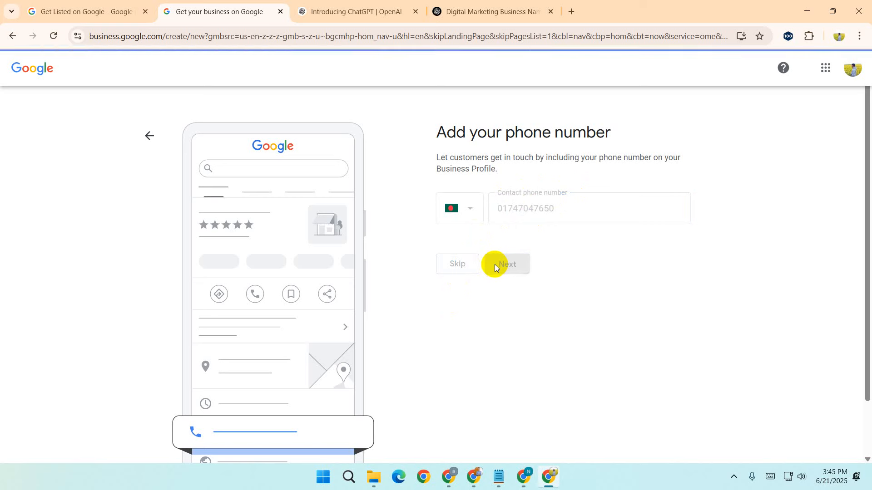
Step: Opt in to Business Profile news and tips and to survey and pilot invitations, and continue to verification
click(454, 300)
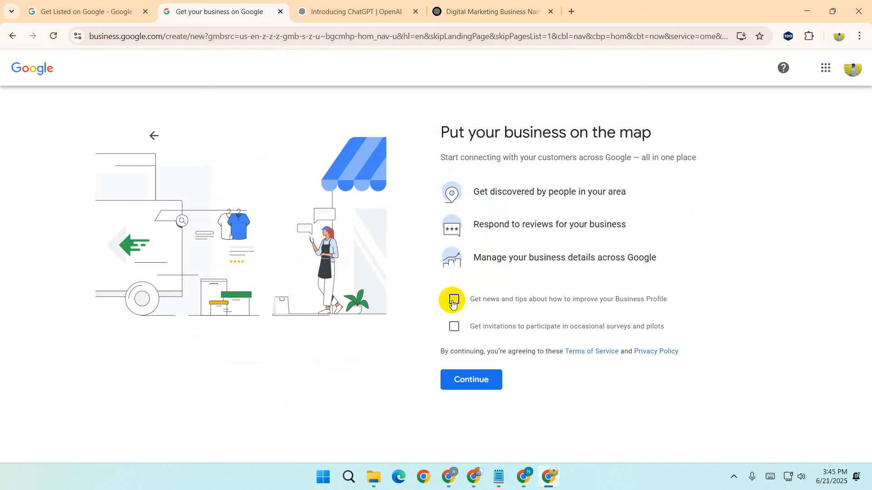
click(453, 328)
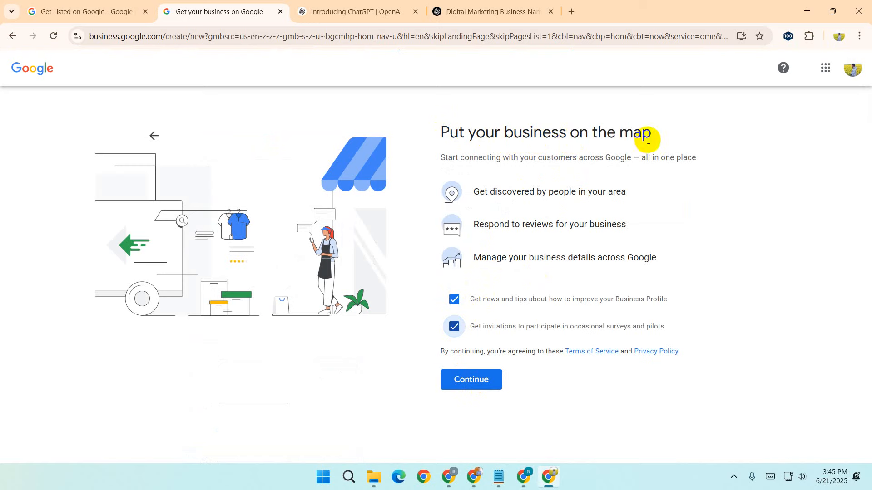
click(470, 379)
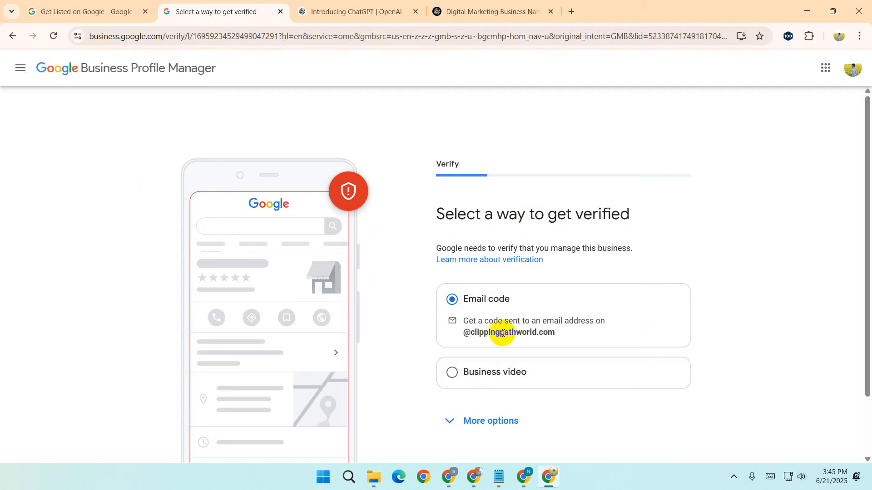
Step: Compare the Email code and Business video verification methods and the additional options, leaving Email code selected
drag(550, 332, 450, 325)
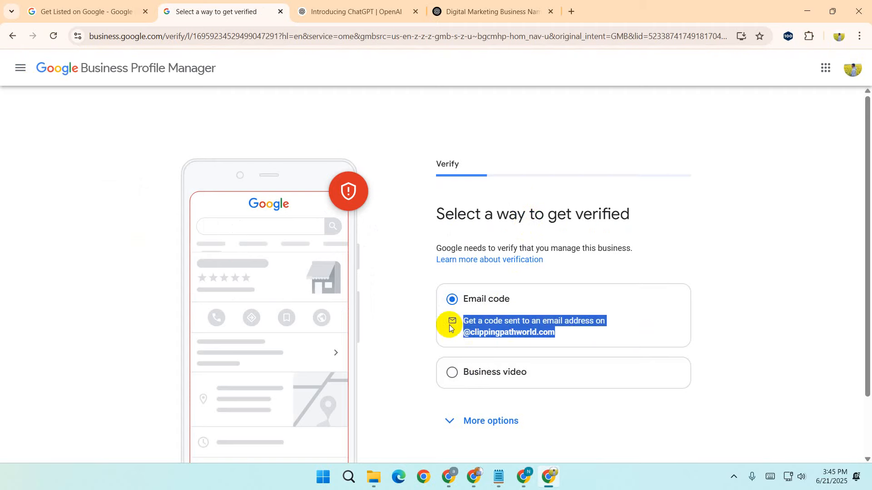
click(391, 317)
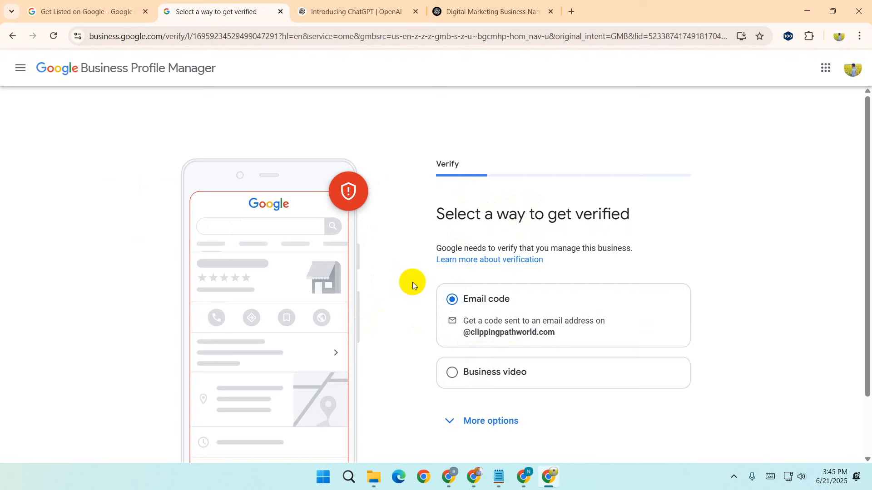
scroll(413, 282, down, 2)
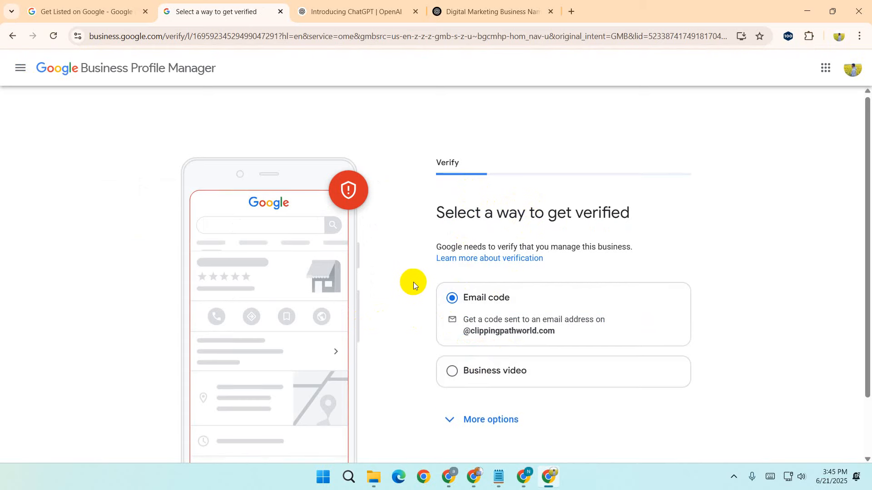
click(460, 350)
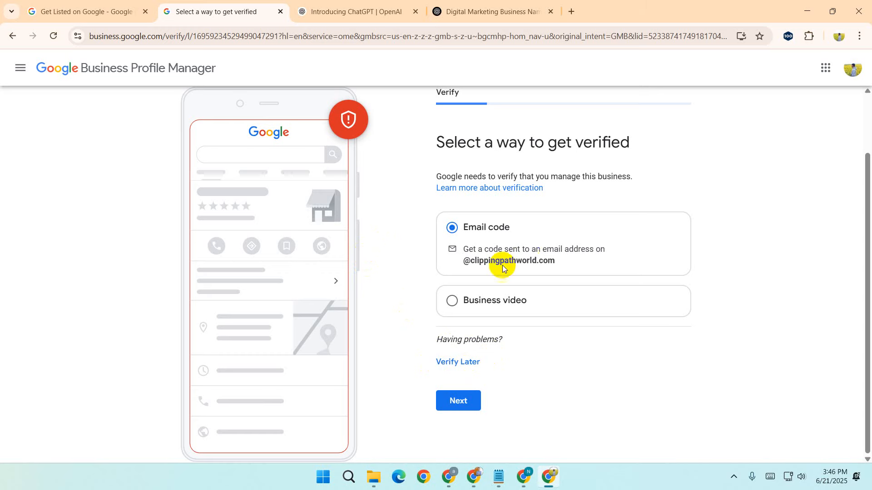
click(447, 302)
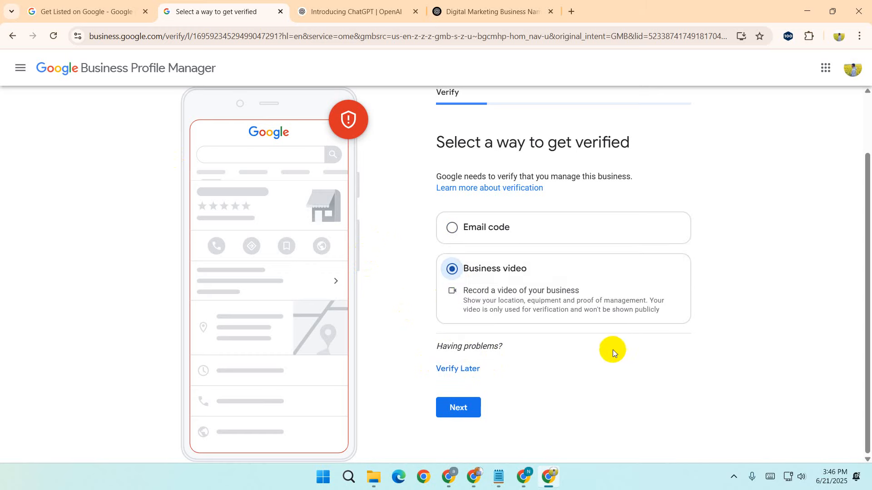
click(457, 232)
scroll(454, 232, up, 2)
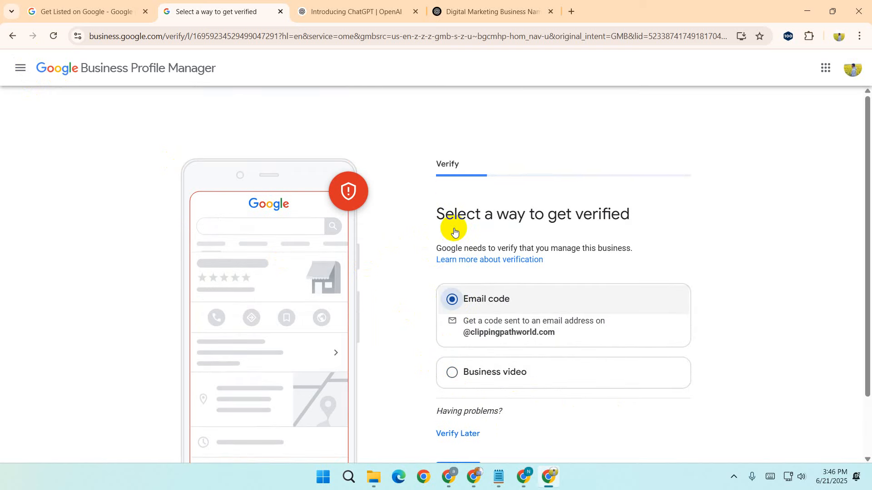
Step: Return to the verification method page and postpone verification of the business, confirming Verify Later
click(9, 39)
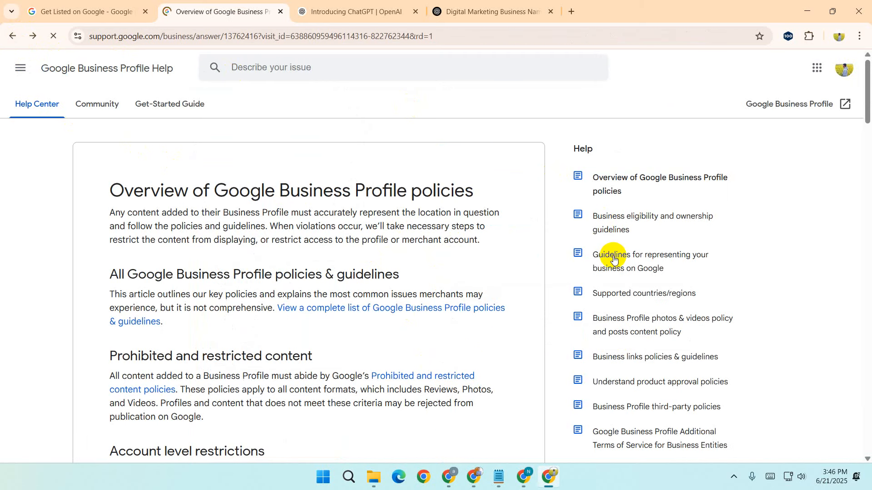
click(32, 36)
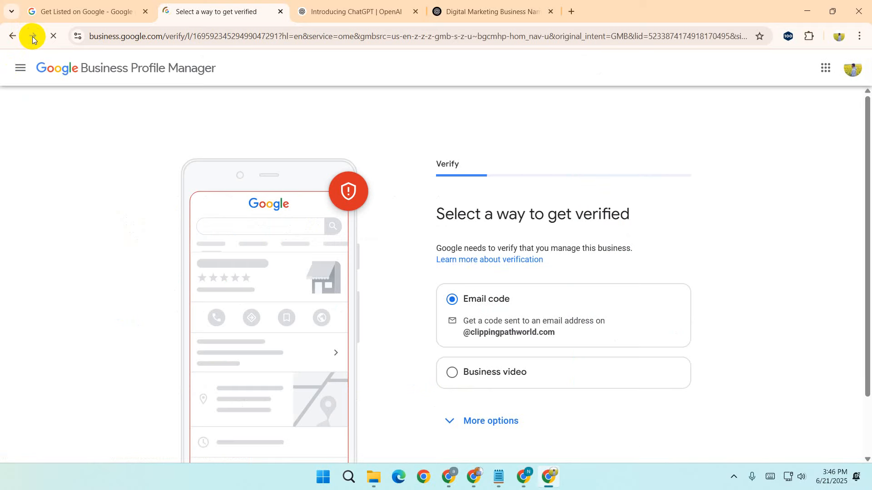
scroll(541, 340, down, 1)
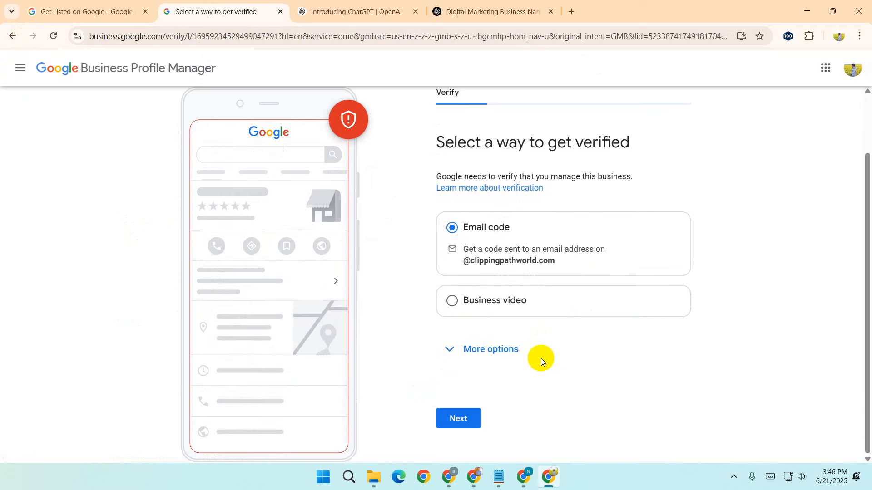
click(475, 346)
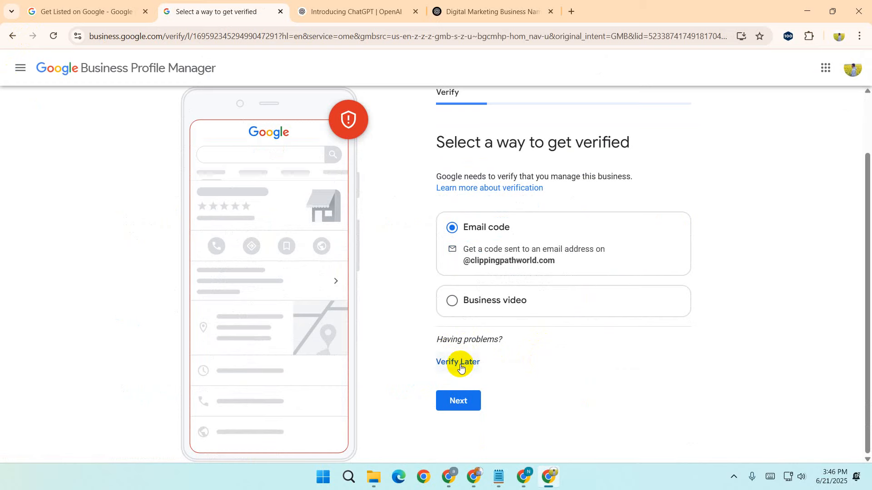
click(459, 367)
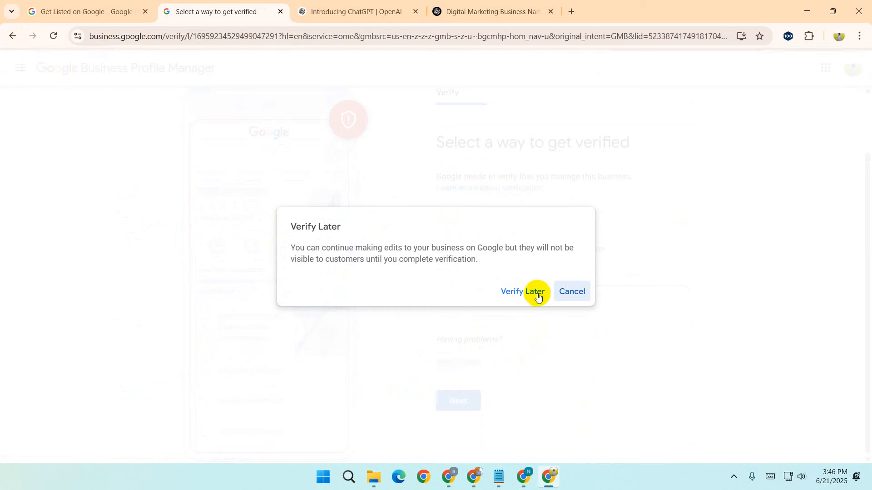
click(518, 295)
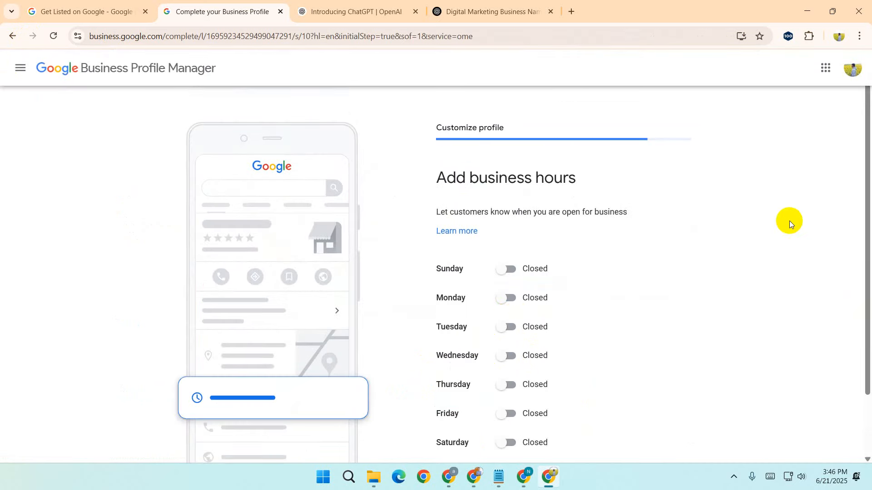
Step: Mark the business as open on Sunday through Thursday and on Saturday, leaving Friday closed
drag(438, 177, 609, 177)
click(611, 178)
click(511, 275)
click(506, 315)
scroll(505, 315, down, 3)
click(509, 254)
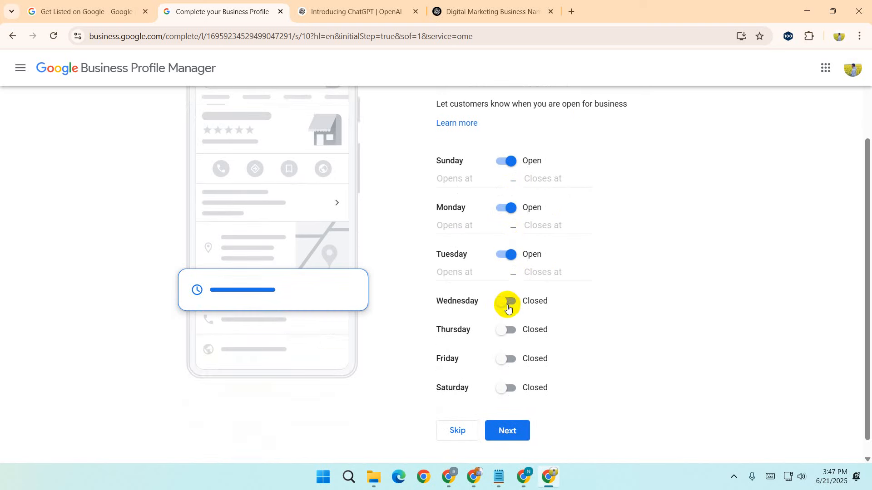
click(506, 301)
click(502, 348)
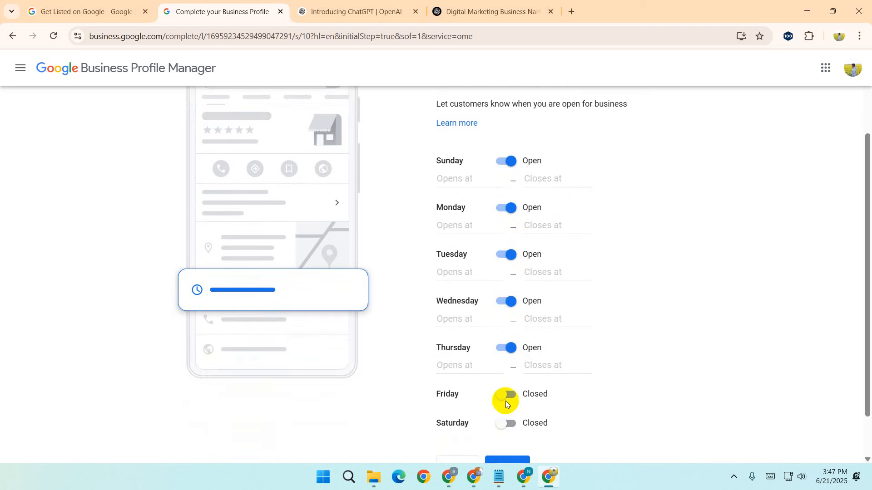
click(504, 425)
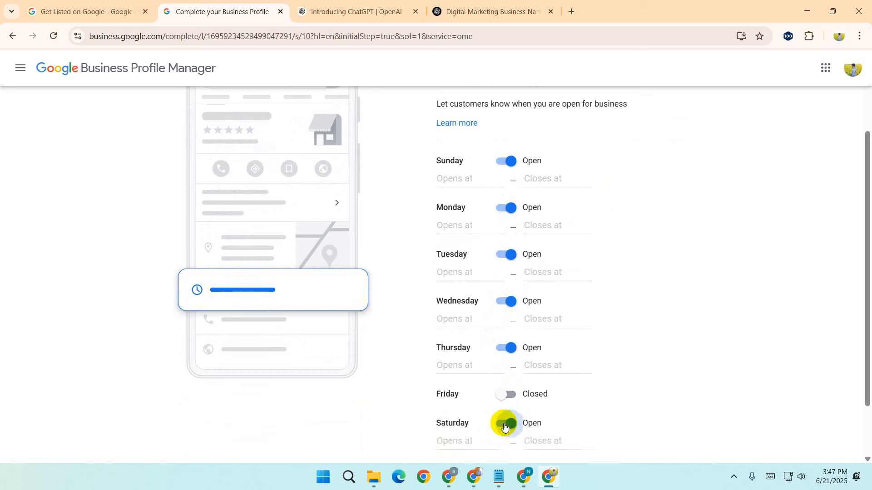
Step: Set Sunday's business hours to open at 6:00 PM and close at 10:00 PM
click(460, 178)
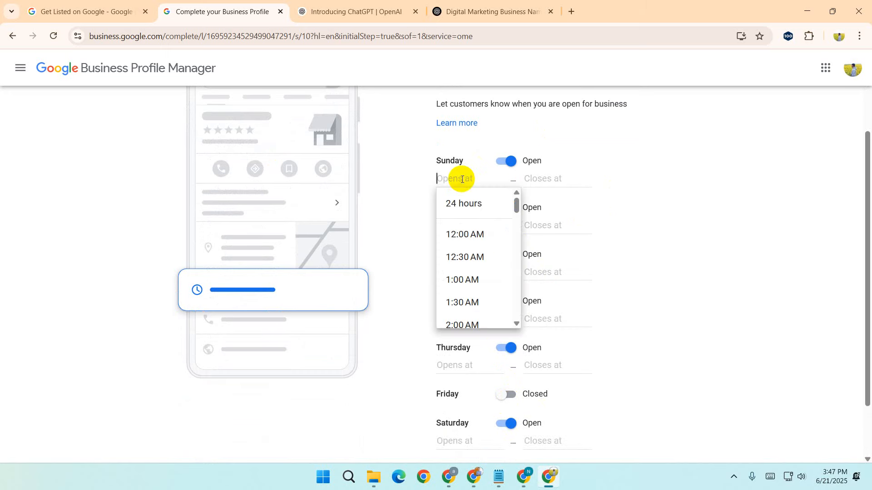
click(411, 184)
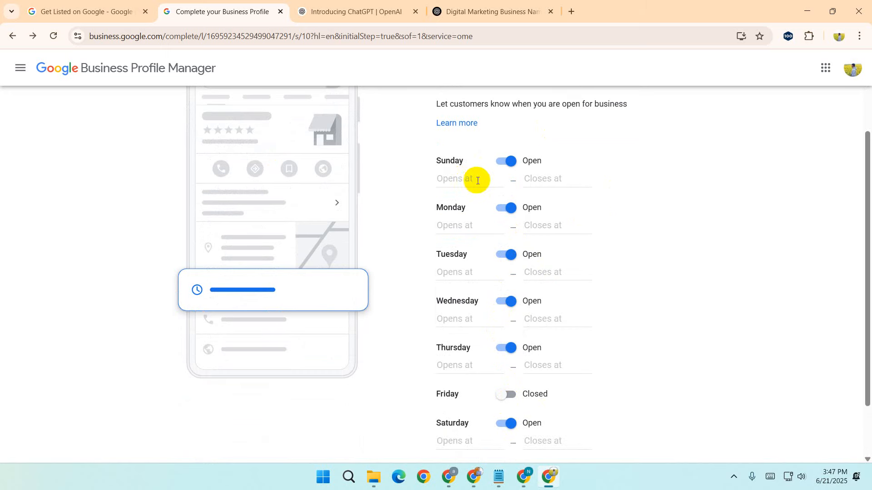
click(462, 179)
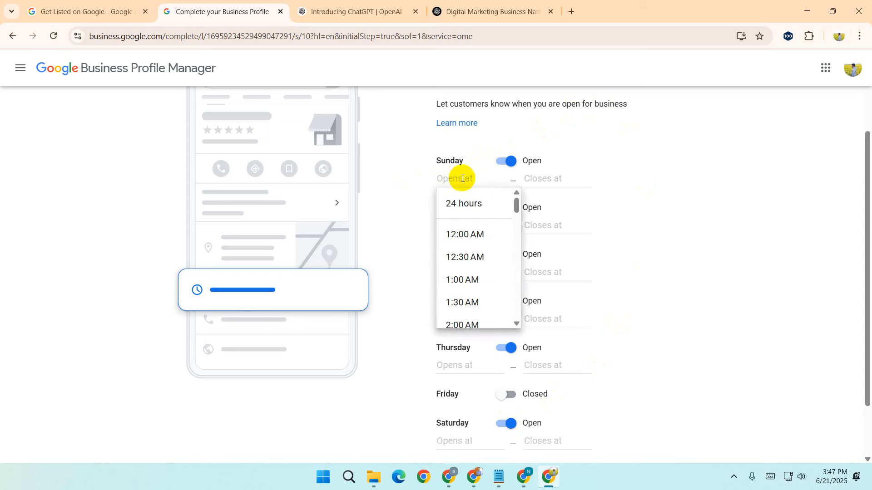
scroll(453, 247, down, 10)
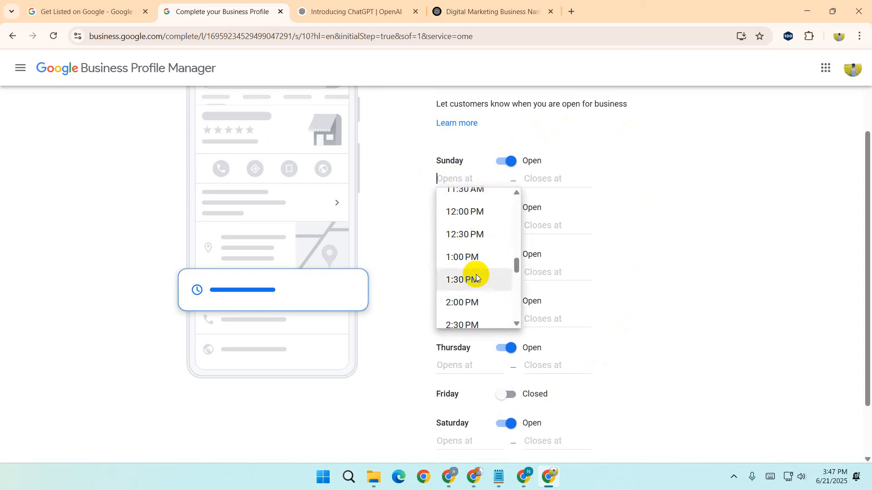
scroll(484, 254, down, 8)
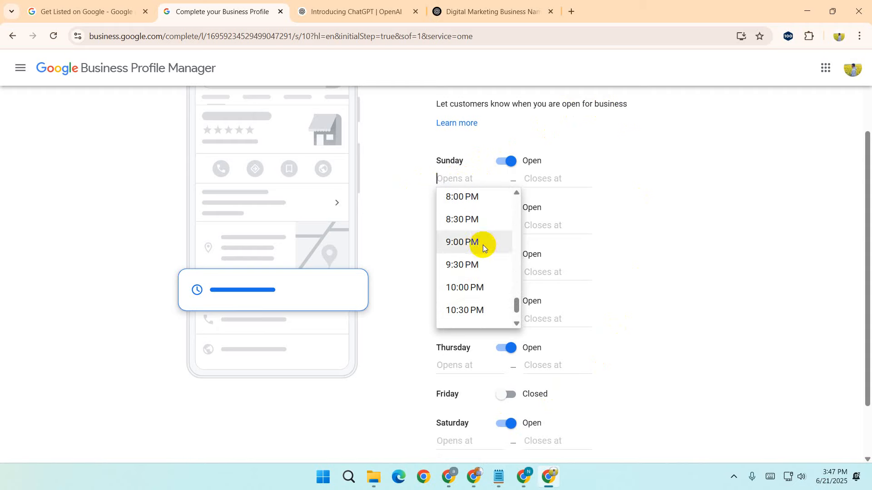
scroll(482, 237, up, 4)
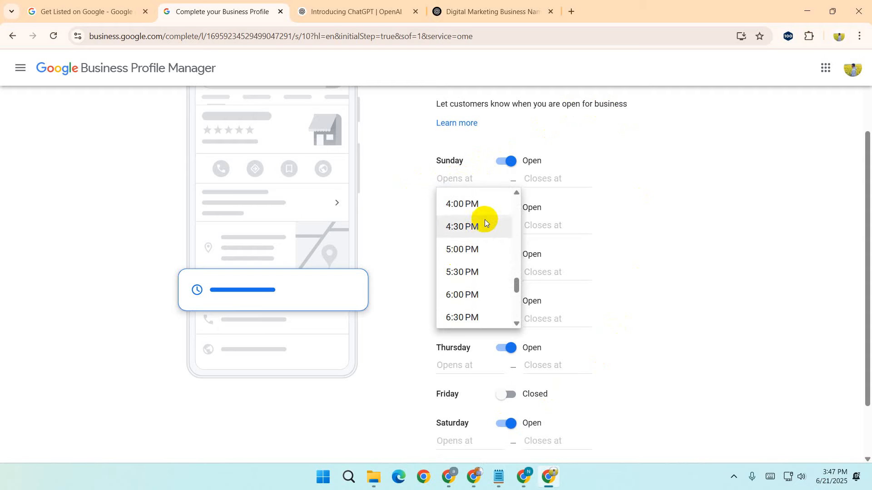
click(468, 294)
click(549, 184)
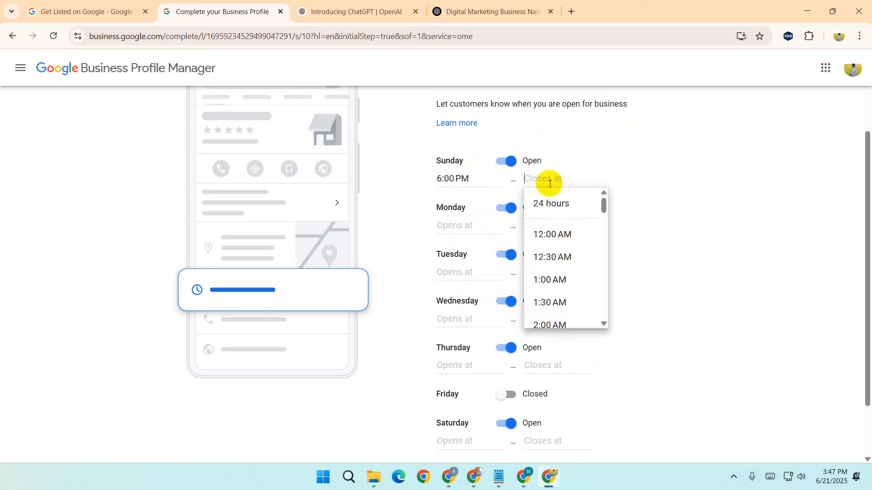
scroll(557, 272, down, 20)
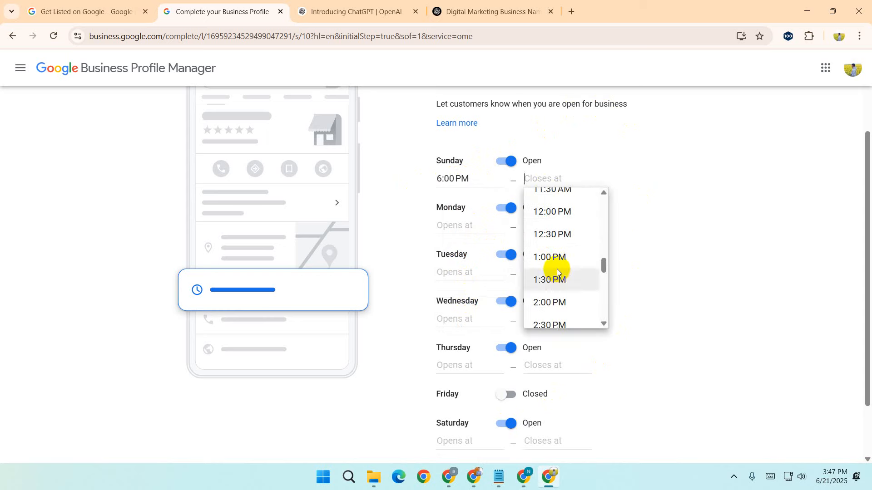
scroll(558, 270, down, 1)
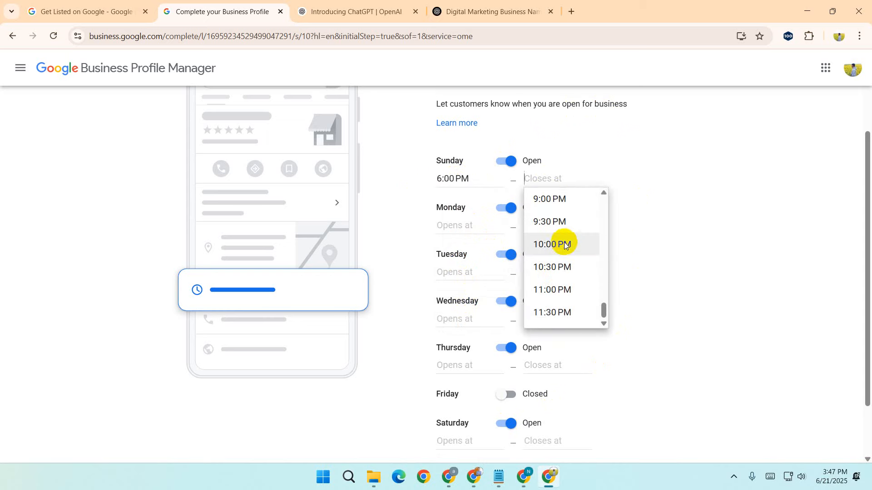
click(560, 253)
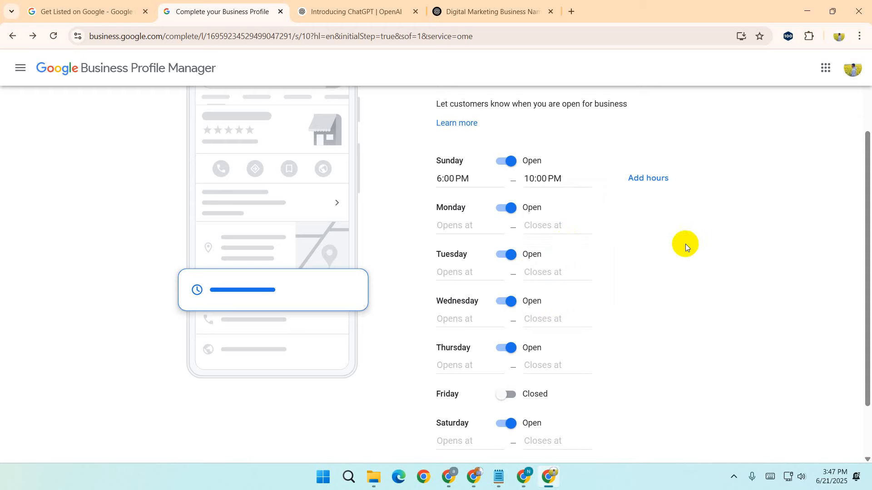
Step: Add a second set of hours for Sunday and set it to 24 hours
click(652, 177)
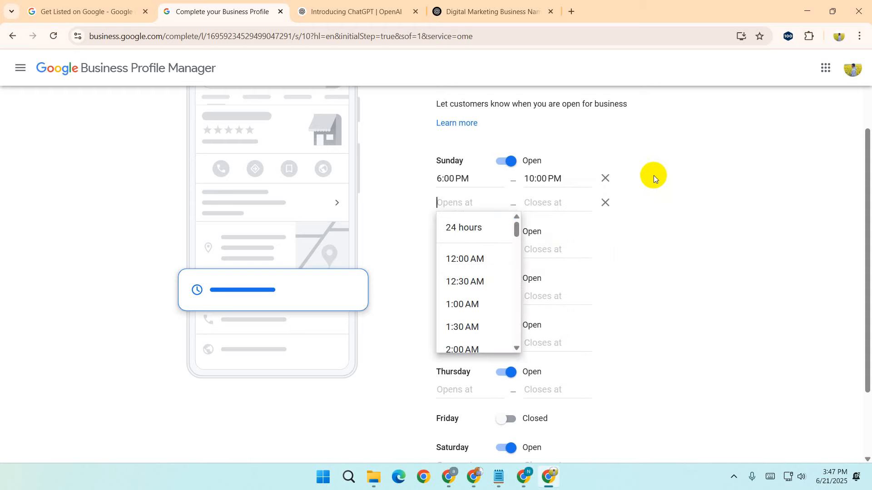
click(409, 230)
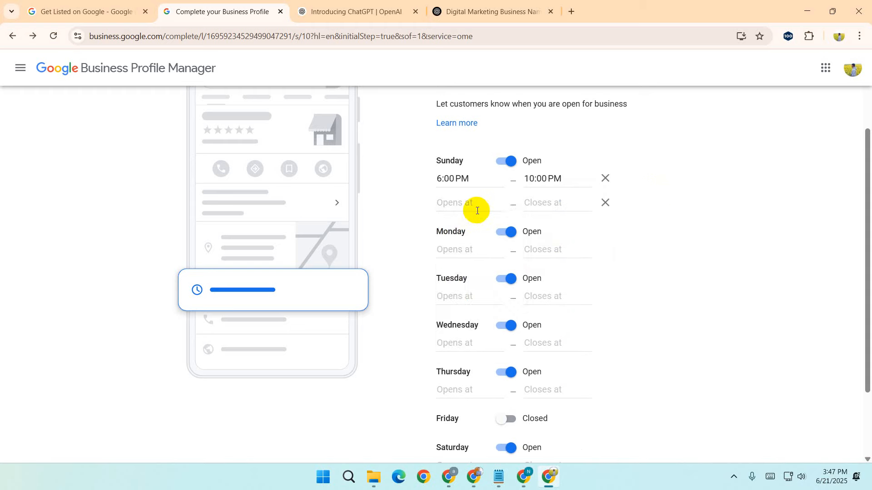
click(454, 202)
click(463, 228)
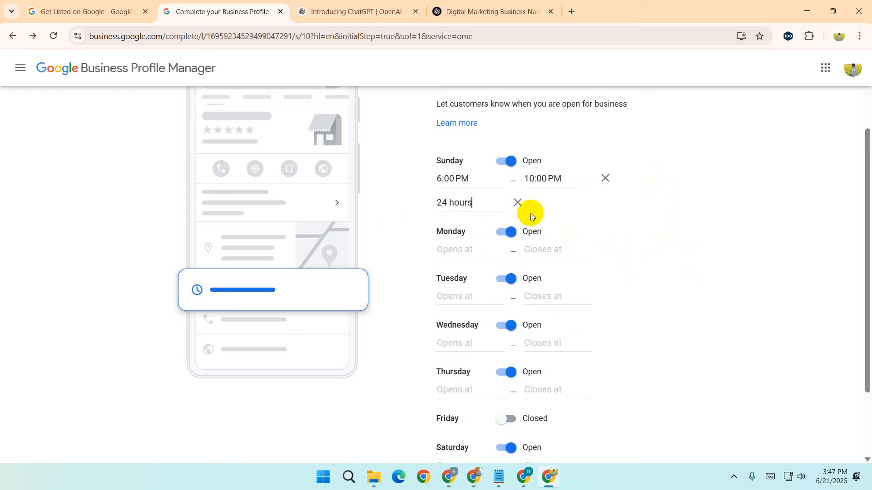
Step: Set Monday to 24 hours and Tuesday's hours from 12:00 AM to 12:00 AM
click(461, 248)
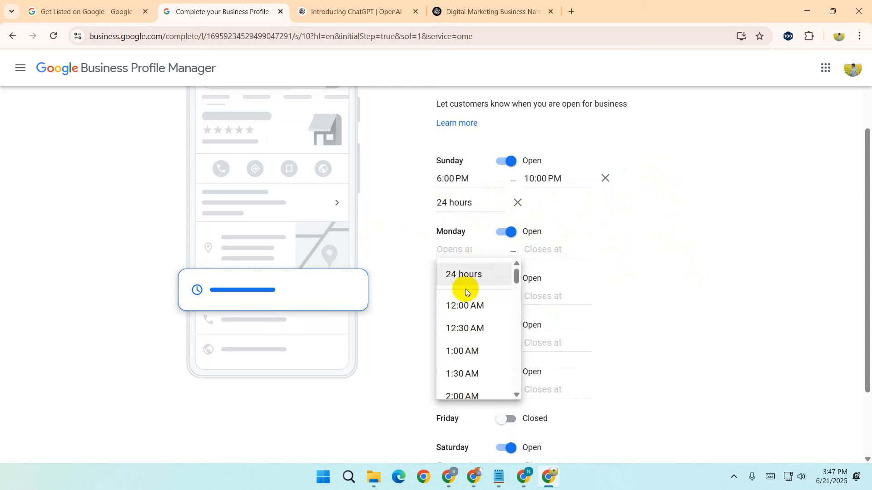
click(471, 279)
click(459, 278)
click(458, 336)
click(533, 276)
click(546, 333)
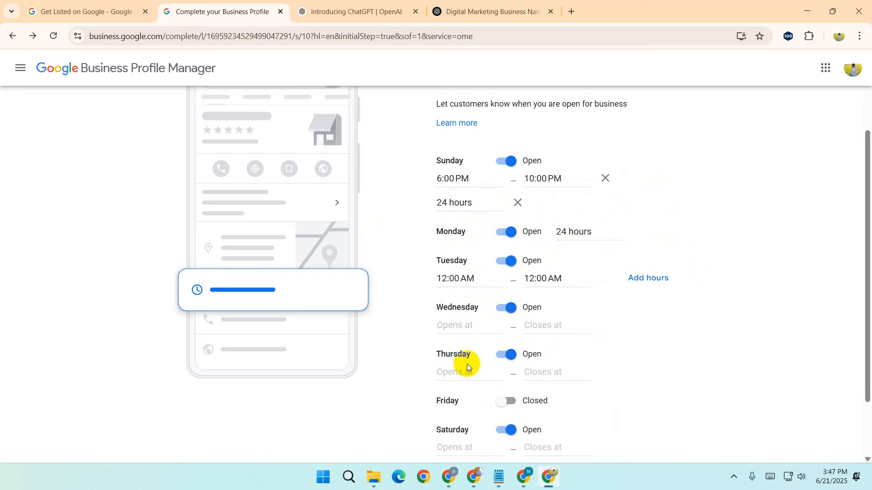
Step: Set Wednesday, Thursday and Saturday to 24 hours and submit the business hours
scroll(665, 427, down, 2)
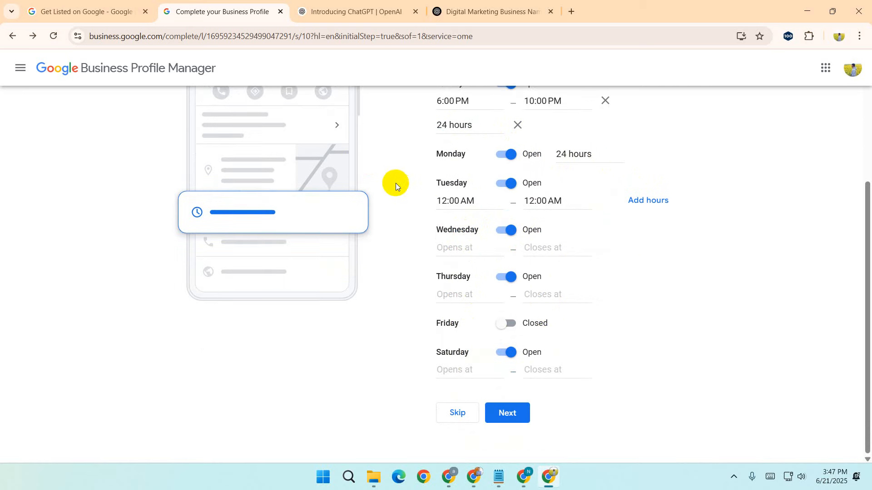
click(507, 413)
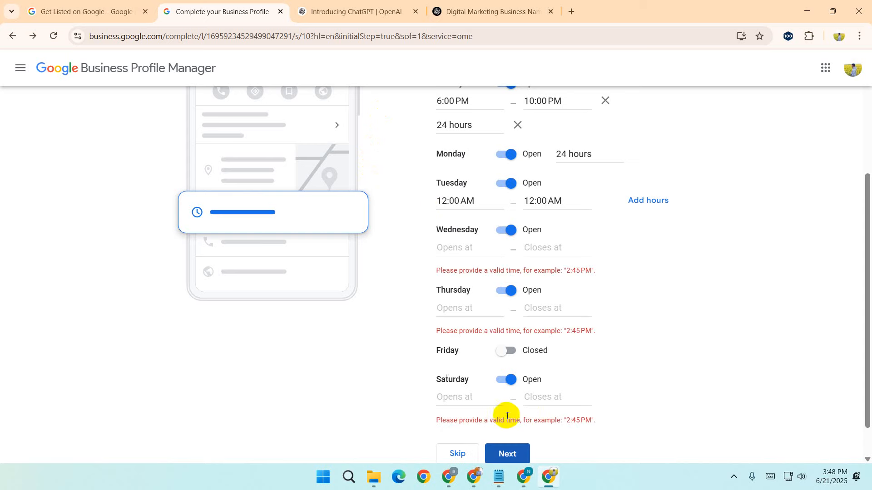
click(464, 397)
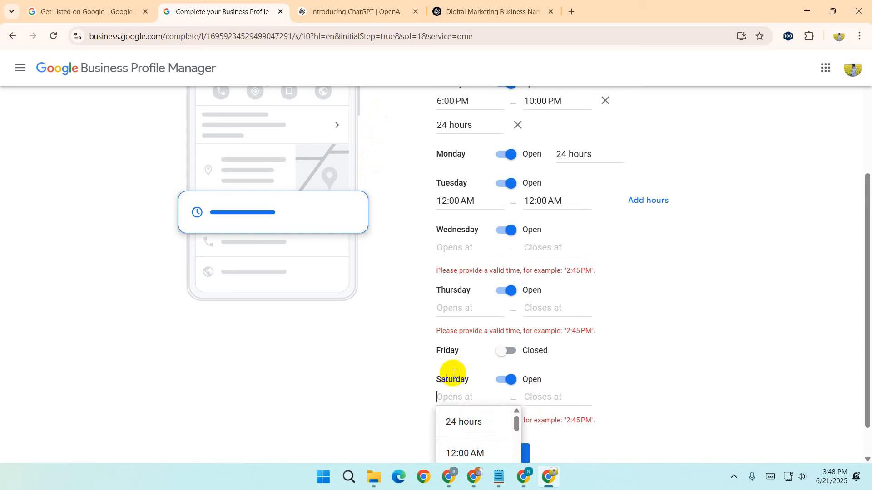
click(452, 424)
click(459, 309)
click(459, 332)
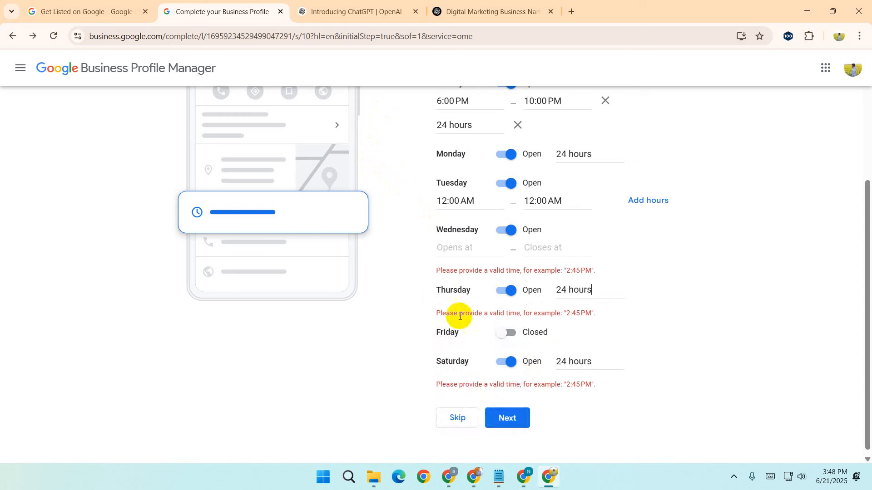
click(459, 249)
click(456, 273)
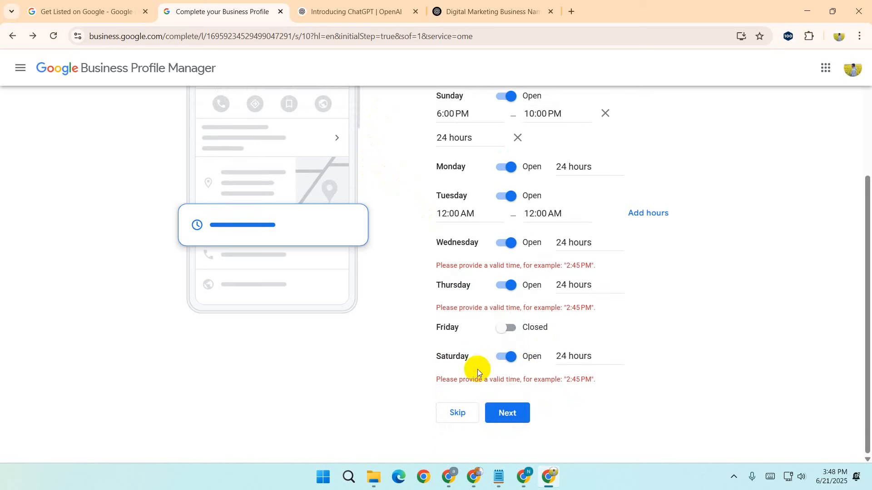
click(504, 413)
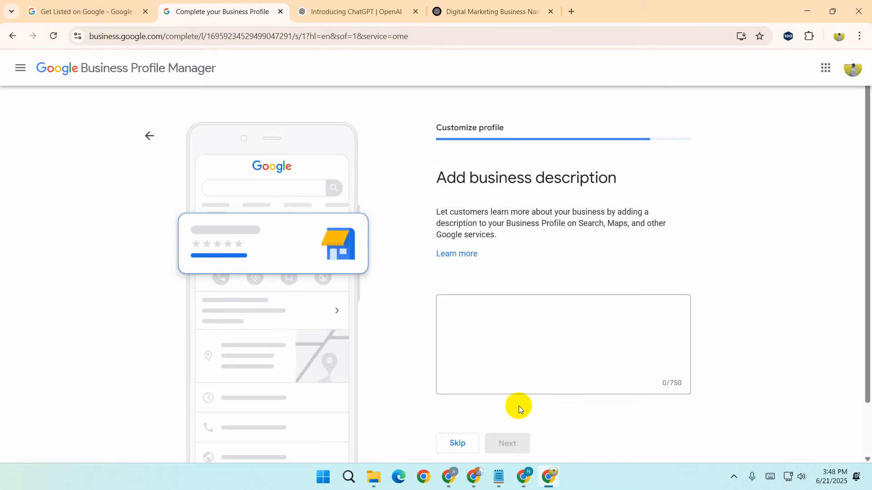
Step: Switch to the ChatGPT conversation about business names and send the prompt "write a short description" for the business description
drag(434, 176, 657, 187)
click(688, 189)
scroll(655, 203, down, 2)
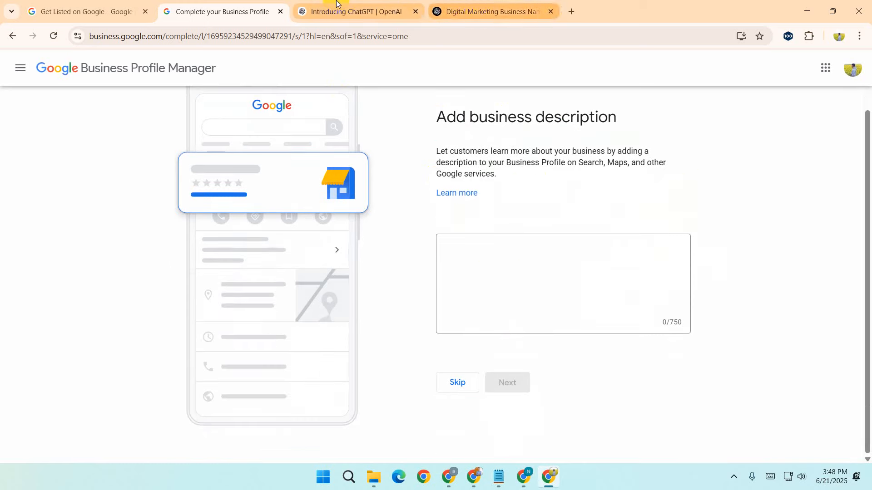
scroll(483, 175, up, 2)
click(318, 8)
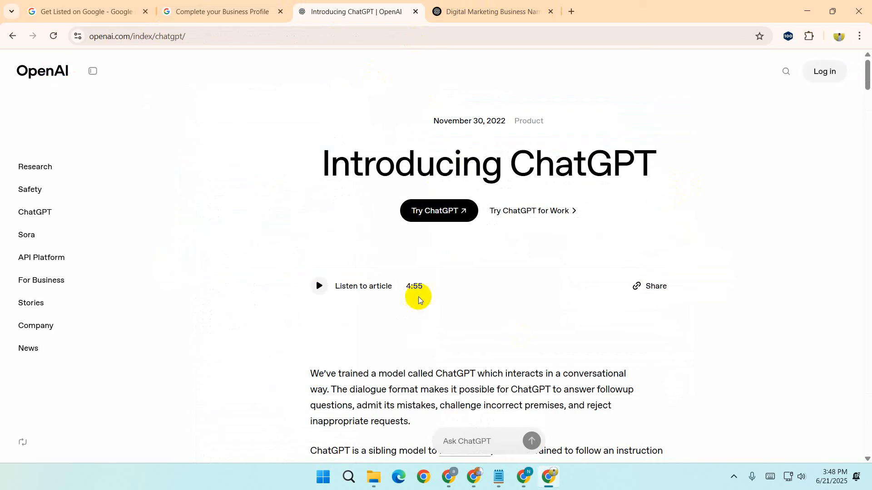
click(477, 12)
click(395, 404)
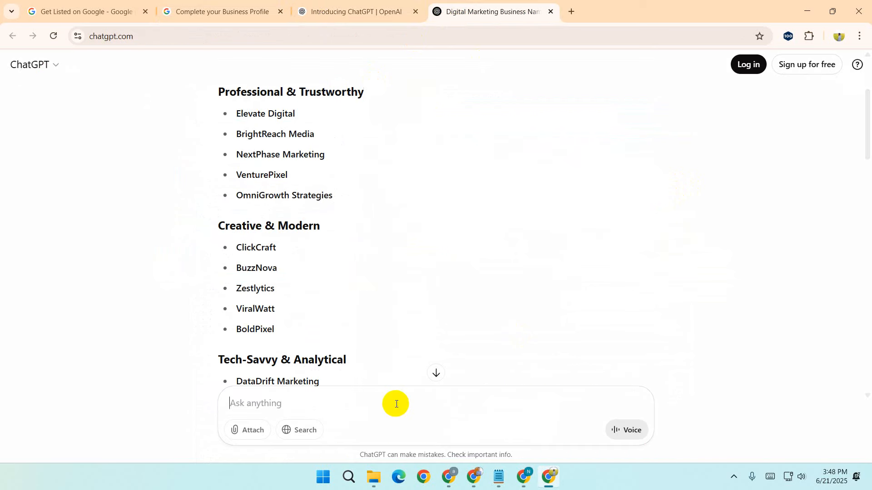
text(wr)
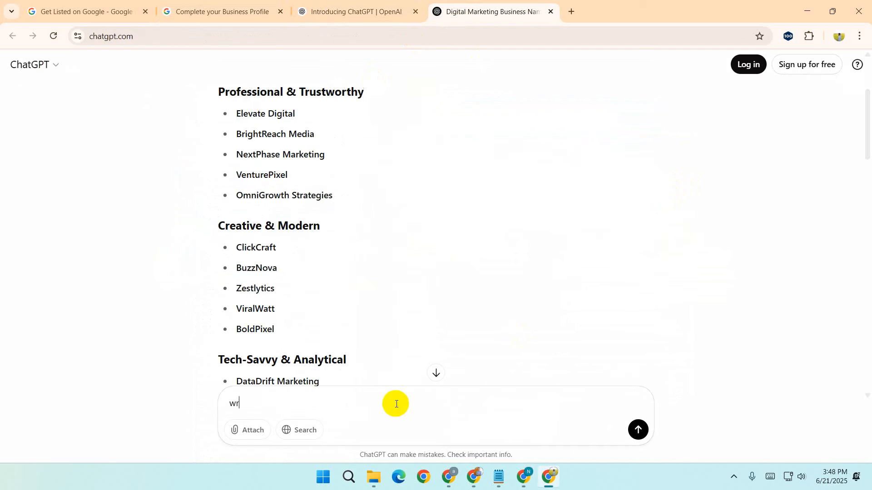
text(ite a short description)
key(Return)
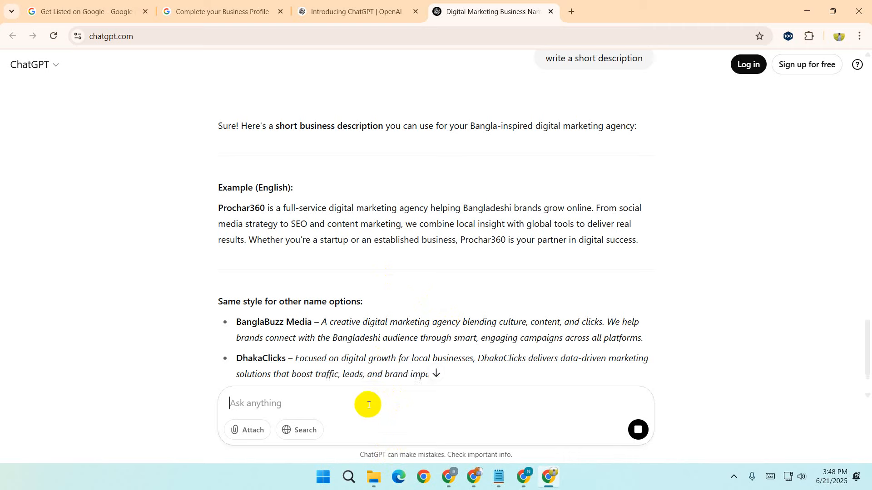
Step: Send ChatGPT the prompt "200 words" and copy the full generated "About Prochar360" business description
text(200 words)
key(Return)
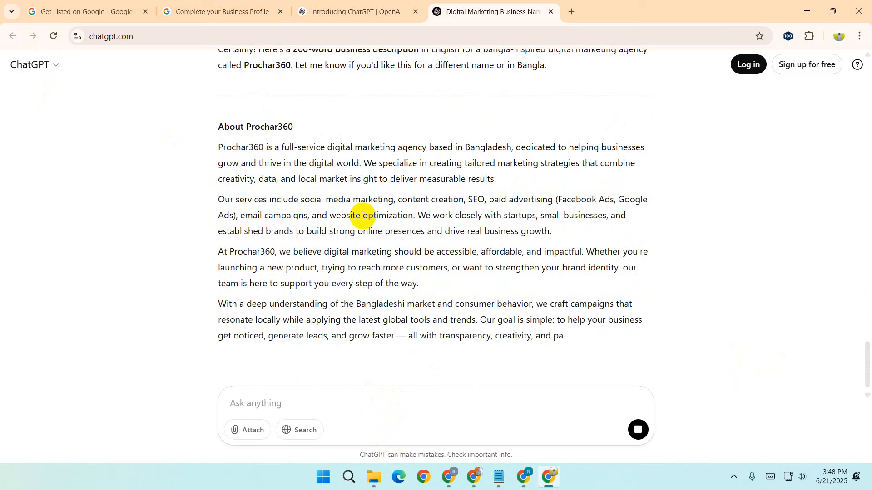
scroll(362, 223, up, 4)
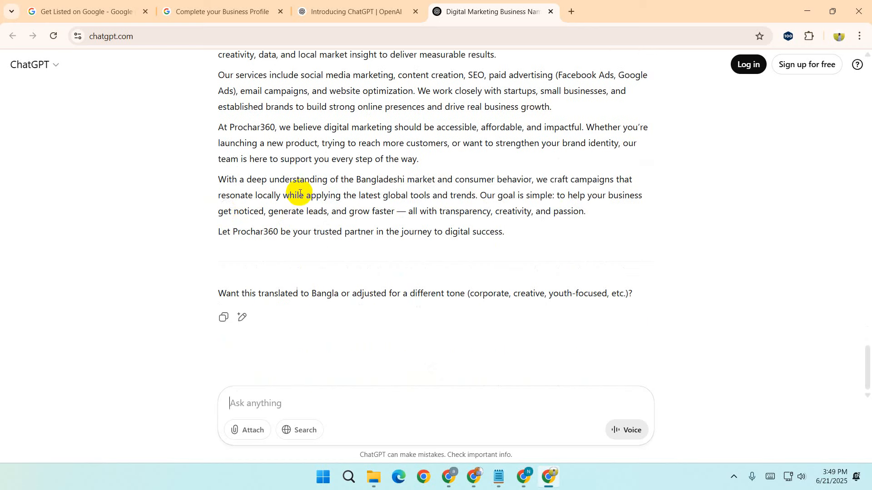
scroll(295, 194, up, 4)
drag(218, 211, 461, 249)
right_click(469, 209)
click(535, 222)
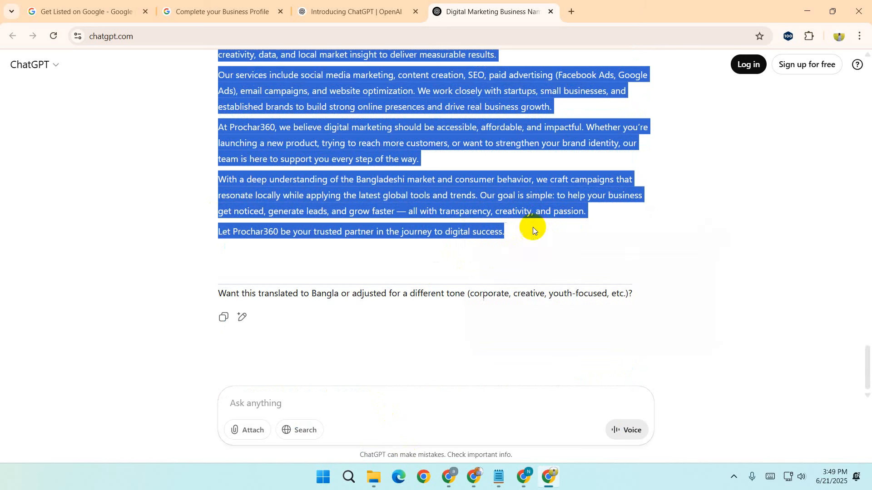
Step: Paste the copied text as the Business Profile description, end it with "customers." instead of the cut-off ", or", and submit it
click(217, 5)
click(490, 321)
key(ctrl+v)
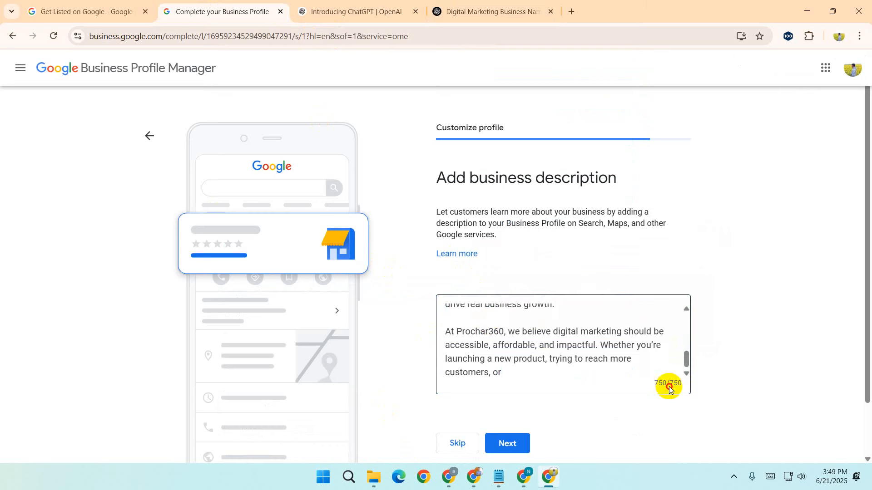
key(BackSpace)
key(BackSpace)
key(BackSpace)
key(BackSpace)
text(.)
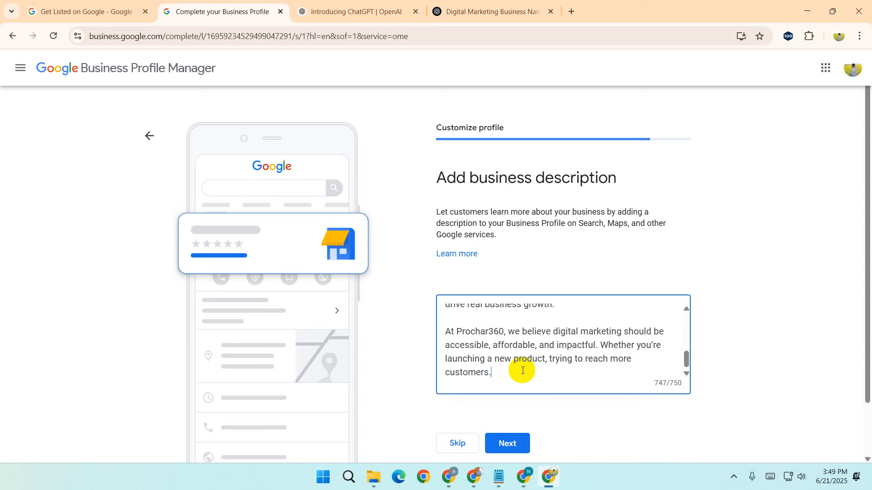
click(521, 358)
scroll(760, 305, down, 2)
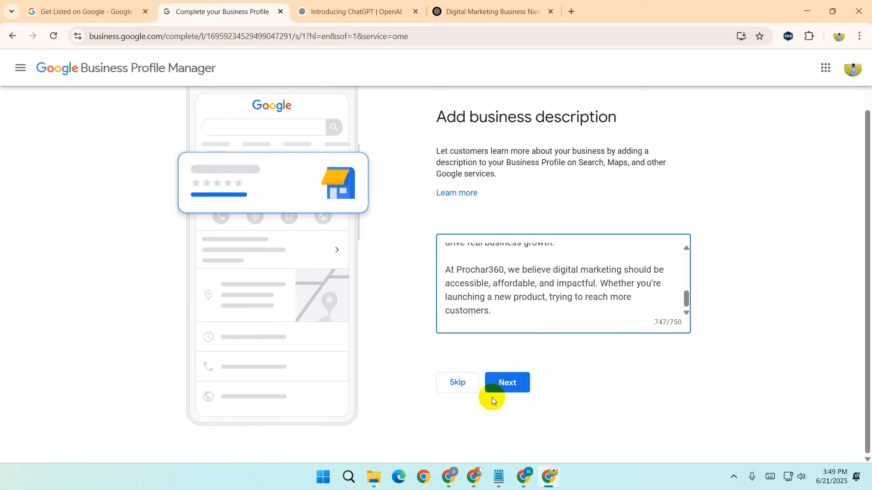
click(507, 382)
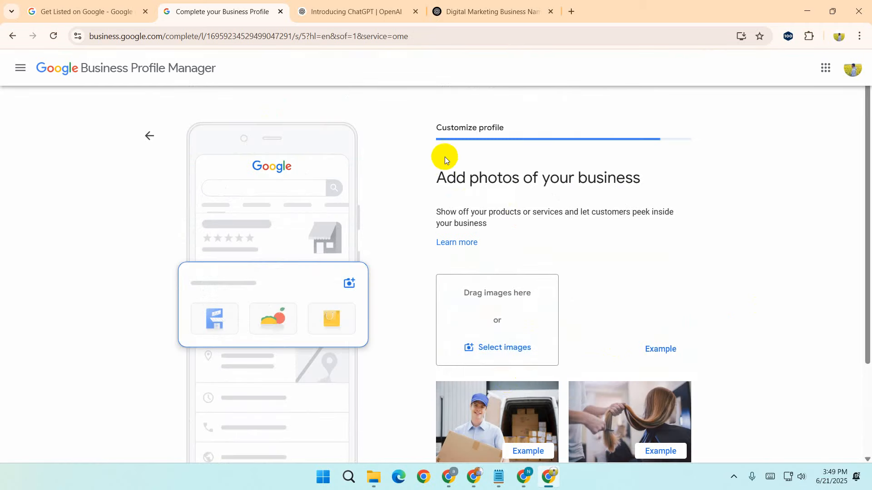
Step: Upload Photo-retouching.jpg from the Downloads folder as a business photo
drag(434, 176, 663, 176)
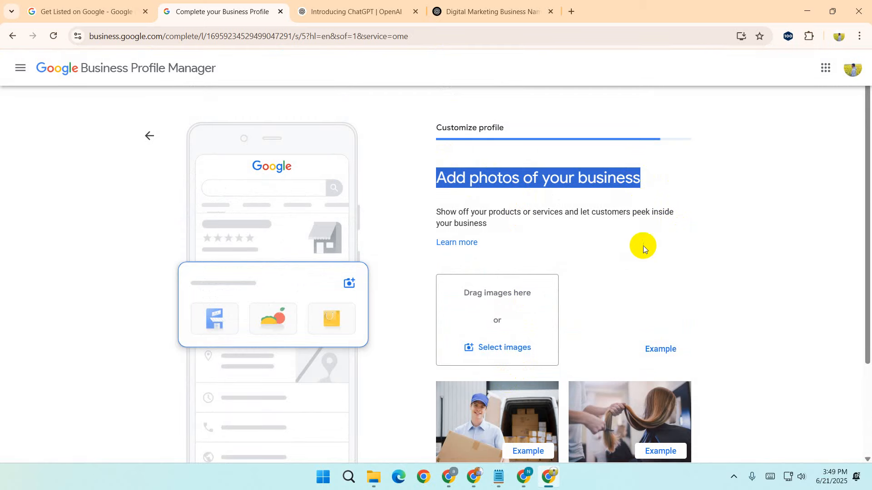
scroll(518, 304, down, 3)
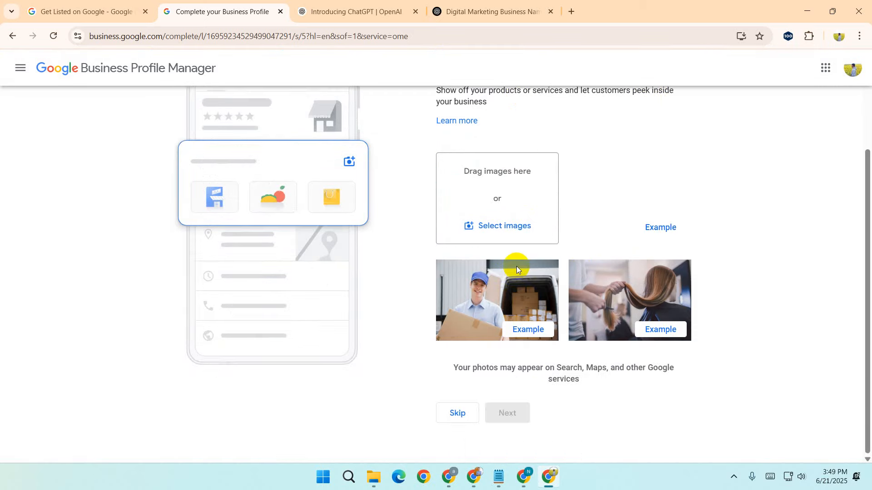
click(489, 225)
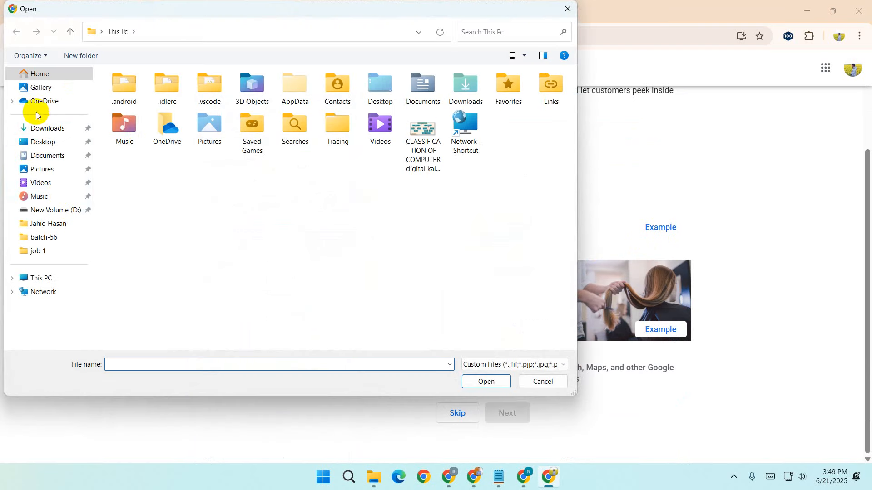
click(51, 210)
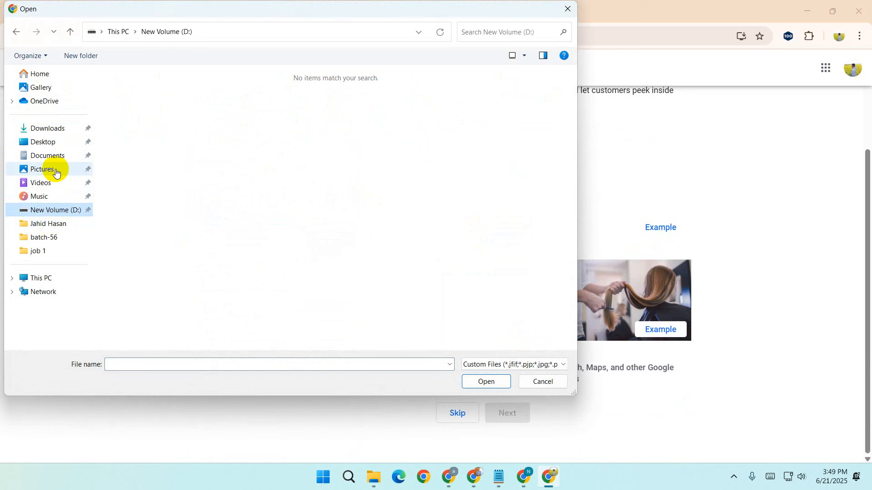
click(49, 129)
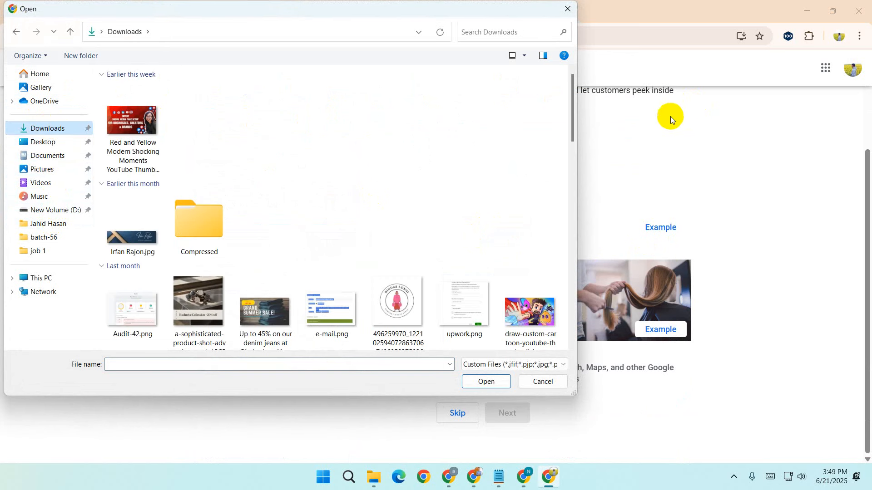
drag(567, 103, 584, 185)
click(396, 112)
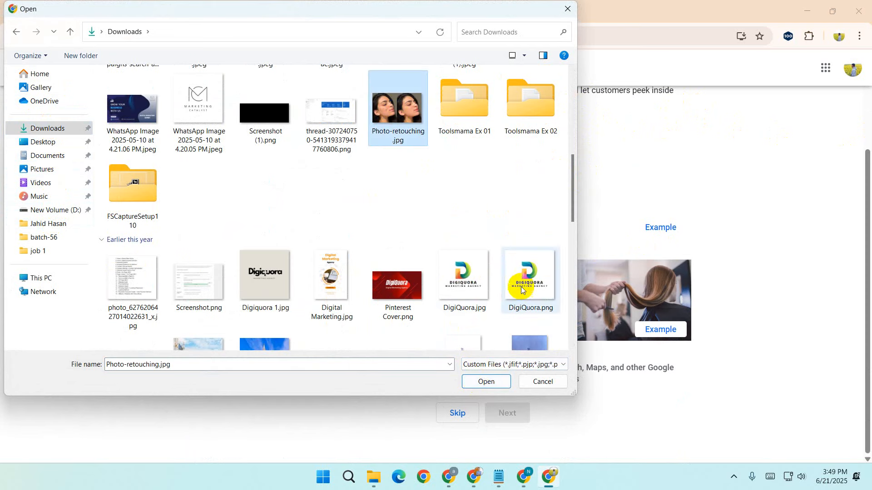
click(486, 383)
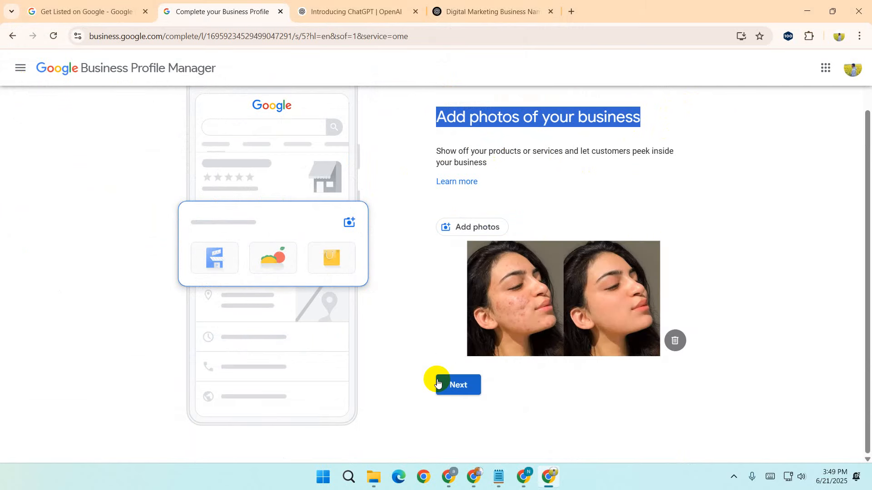
Step: Add the "Grey & Orange Simple Work Desk Photo Digital Marketing" image from Downloads as a second business photo and submit the photos
click(448, 230)
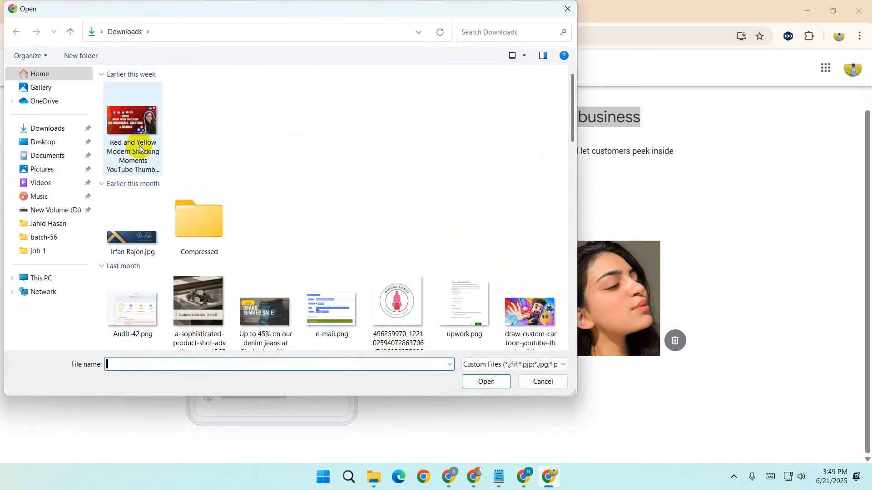
scroll(141, 145, down, 1)
scroll(142, 145, down, 3)
scroll(404, 267, down, 3)
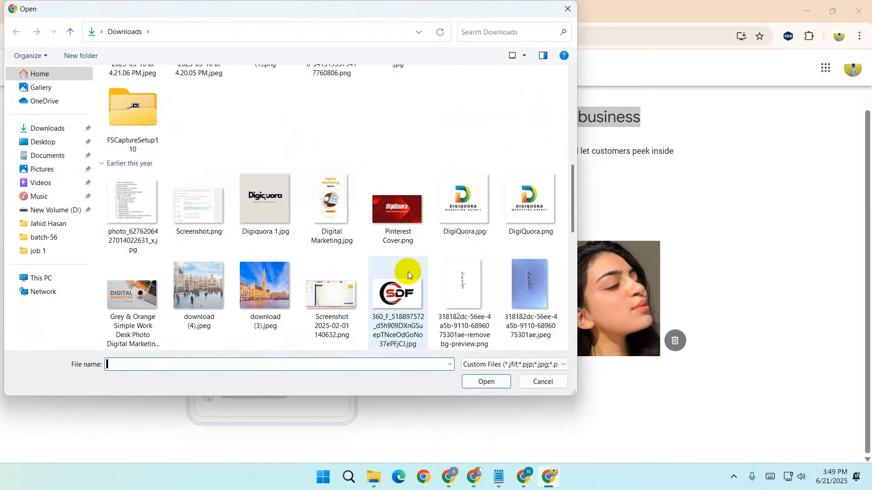
scroll(408, 271, down, 3)
scroll(408, 272, down, 6)
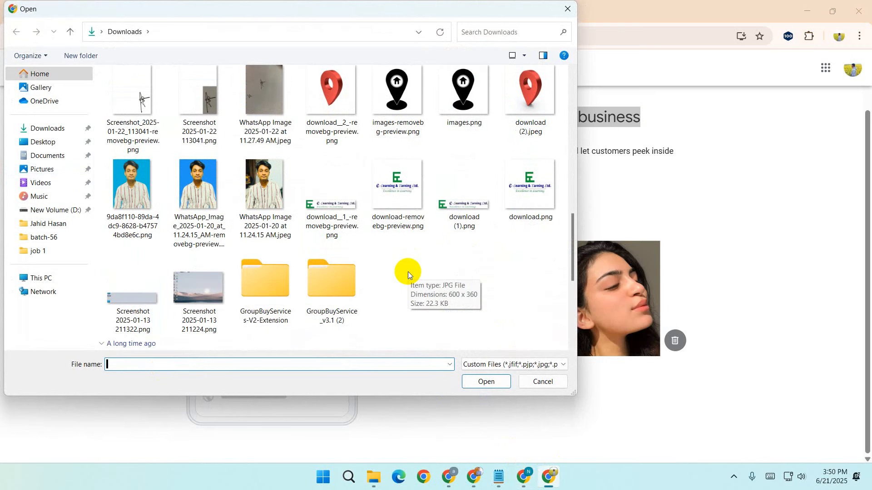
scroll(408, 272, down, 3)
scroll(407, 272, down, 6)
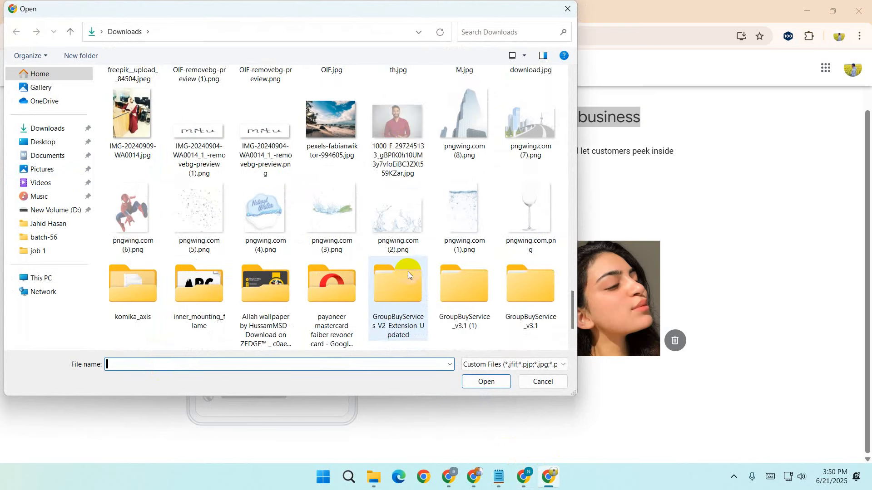
scroll(408, 271, up, 6)
scroll(407, 271, up, 9)
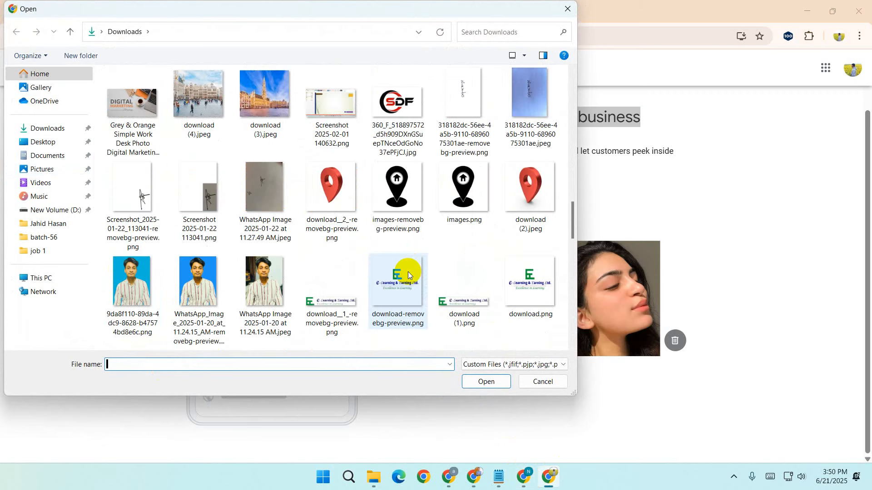
scroll(408, 271, up, 6)
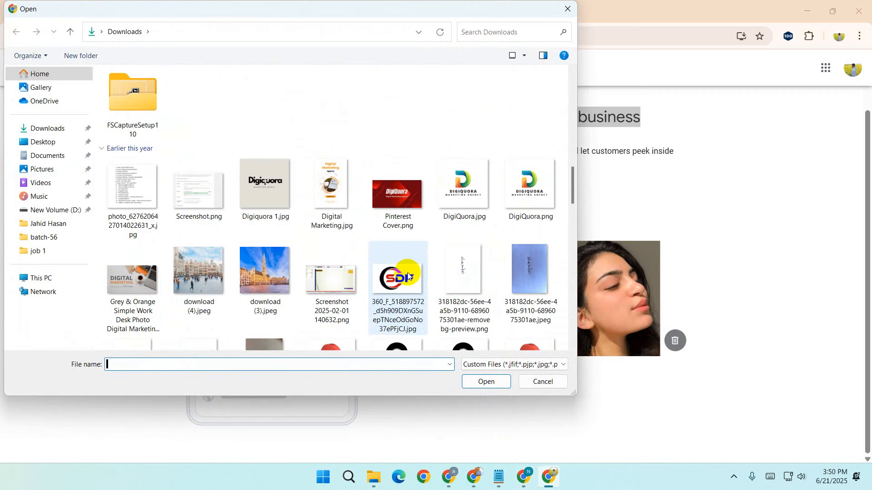
scroll(407, 273, down, 6)
scroll(408, 273, up, 6)
click(129, 284)
click(486, 382)
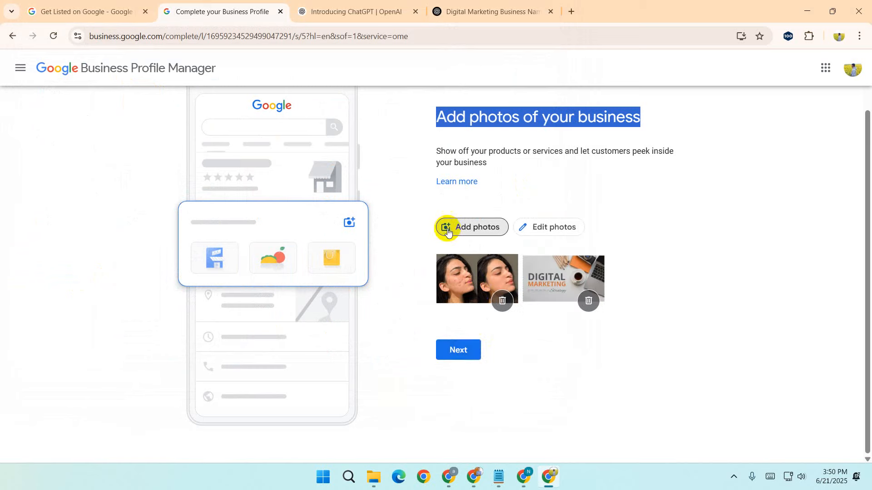
click(466, 352)
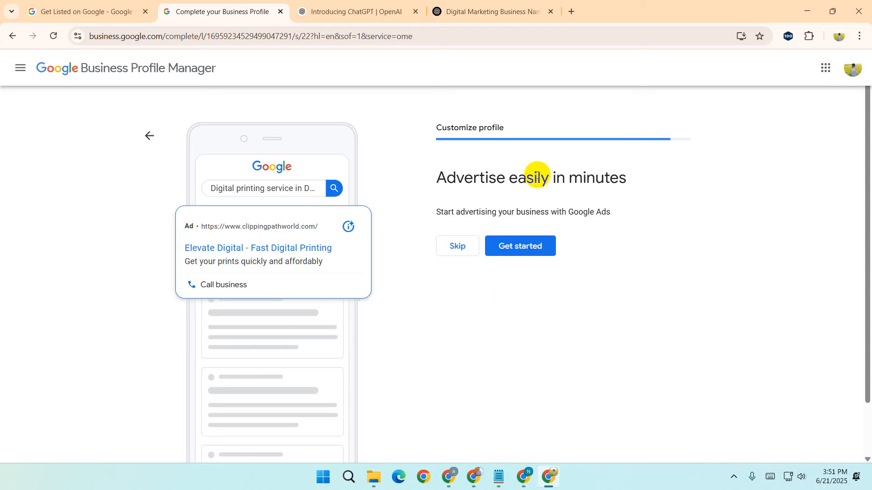
Step: Skip the Google Ads and Google Workspace offers and continue to the finished profile's management page
click(456, 250)
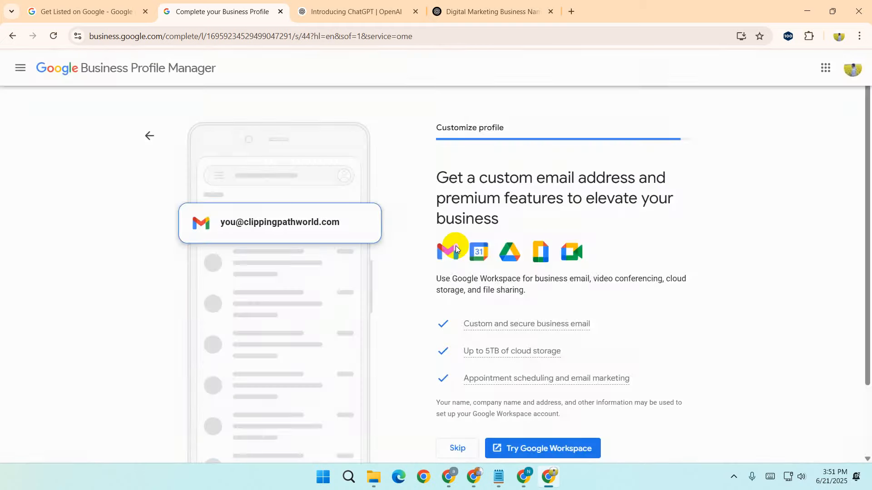
scroll(525, 237, down, 2)
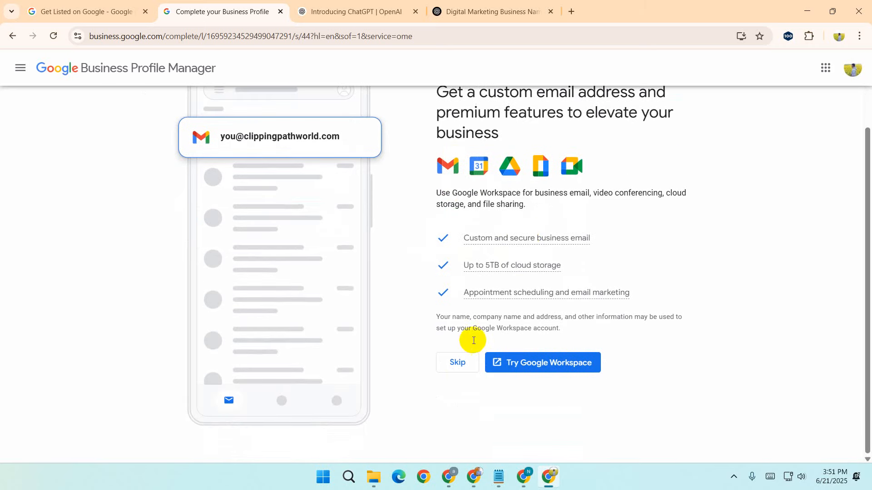
scroll(522, 211, up, 2)
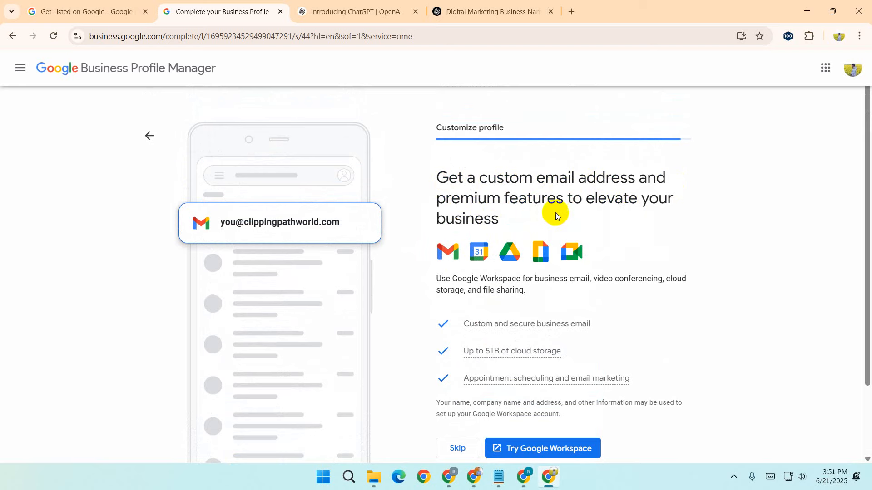
scroll(555, 213, down, 2)
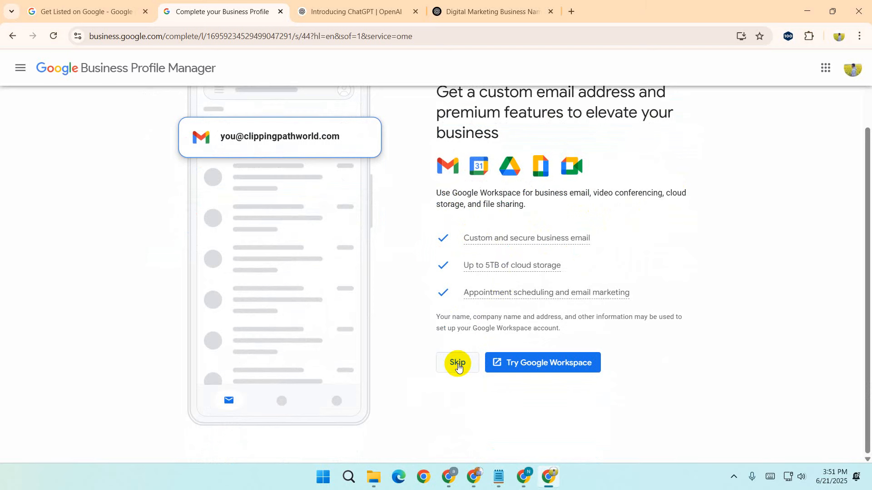
click(458, 363)
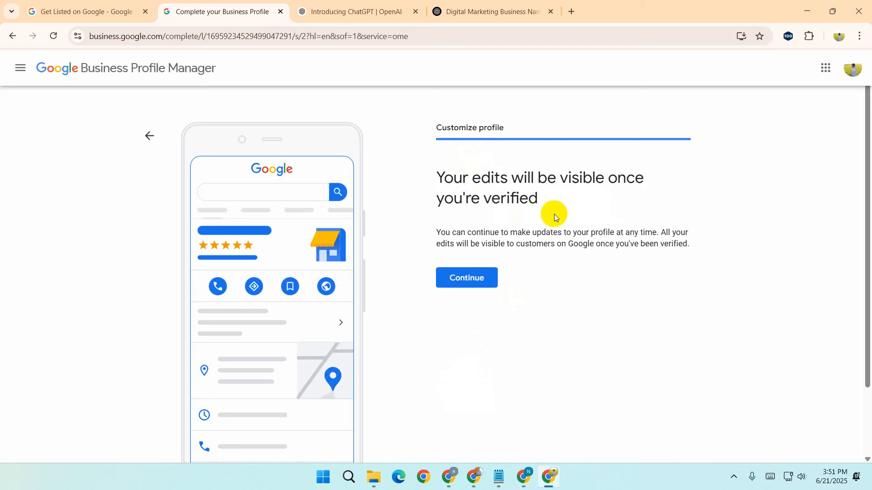
click(473, 277)
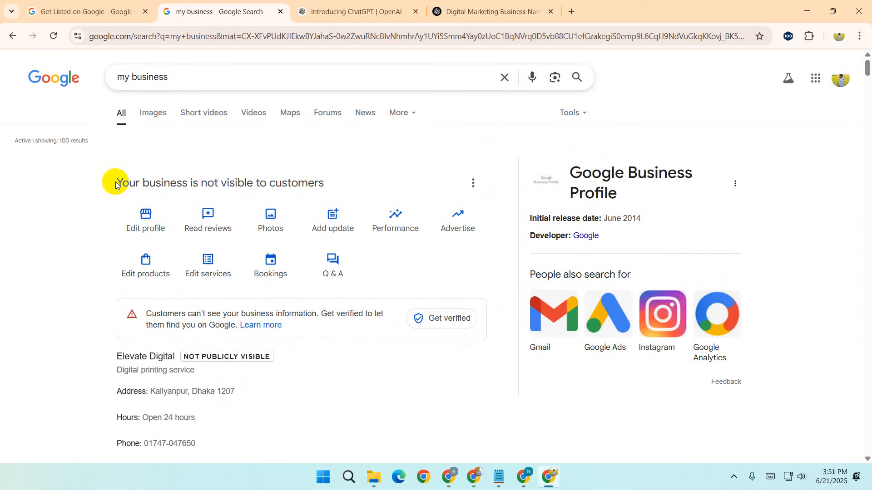
Step: Review the Elevate Digital profile summary, and open and close the verification window without verifying
scroll(115, 182, down, 9)
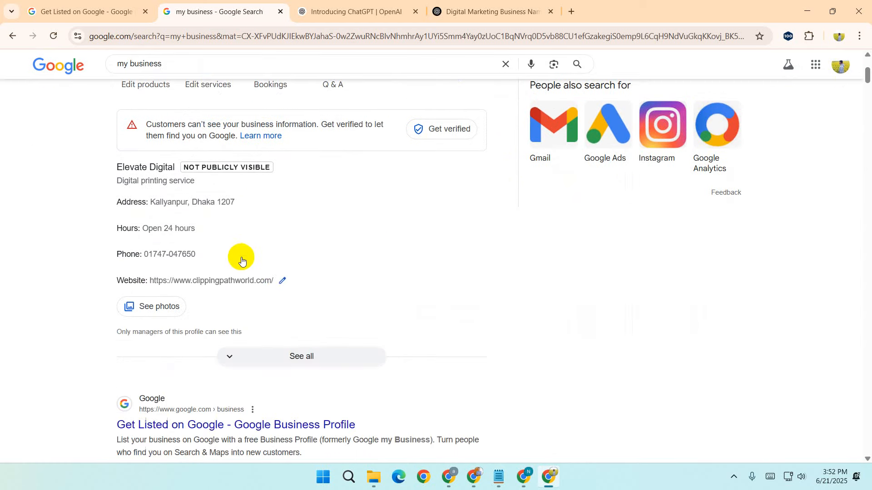
scroll(234, 250, up, 6)
scroll(236, 249, up, 3)
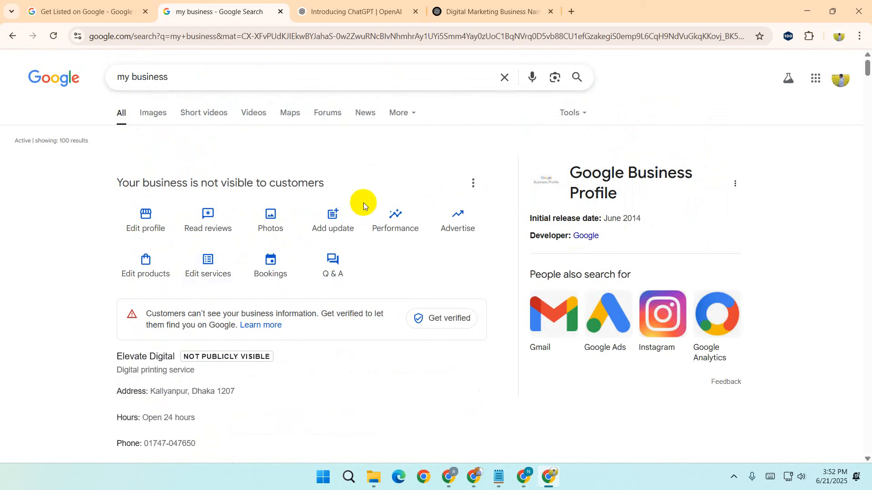
right_click(456, 317)
click(414, 318)
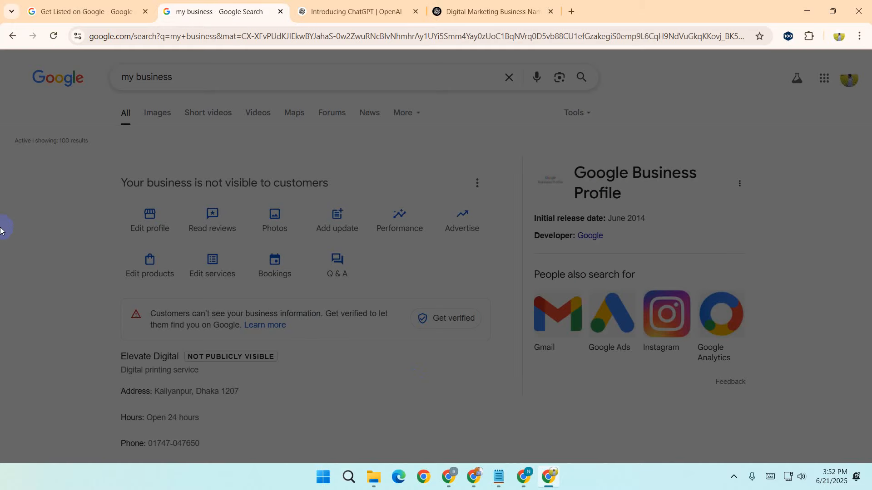
click(750, 139)
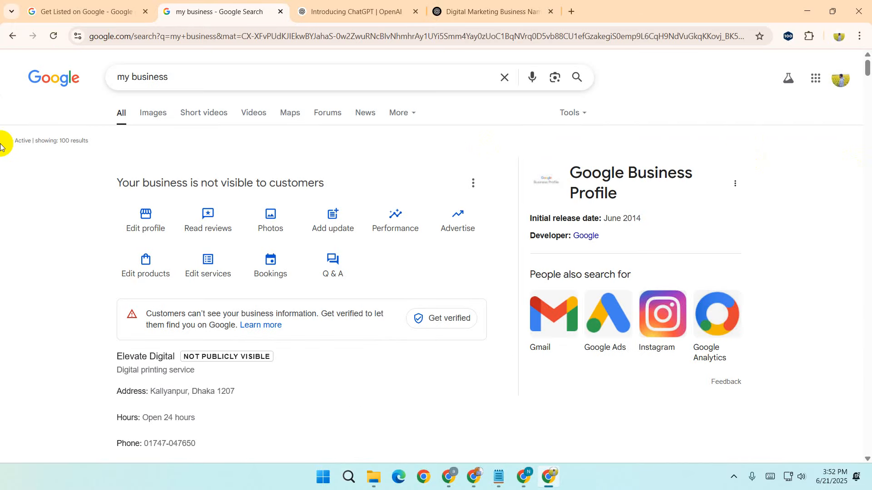
Step: Highlight the profile's visibility heading and open the business information for editing
drag(122, 182, 339, 182)
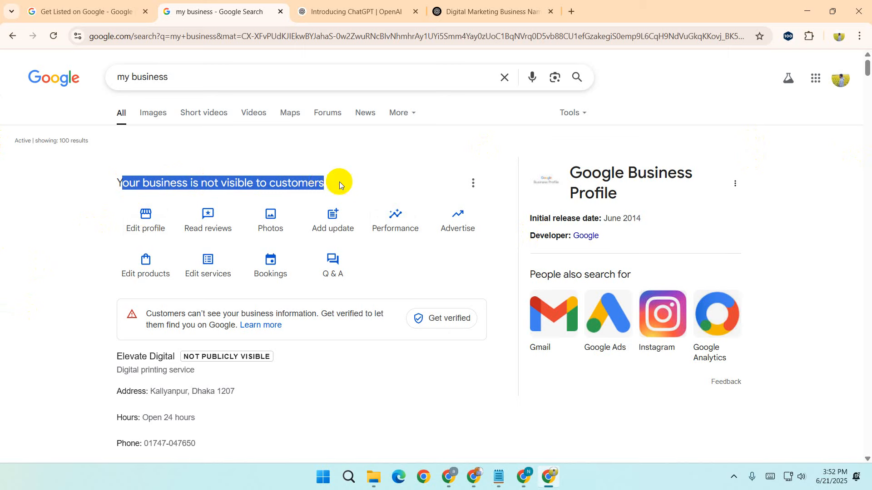
click(365, 185)
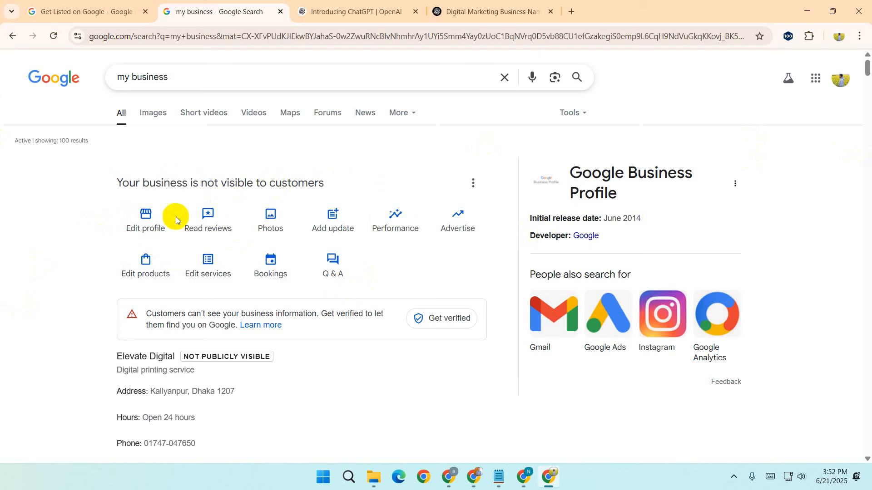
click(149, 221)
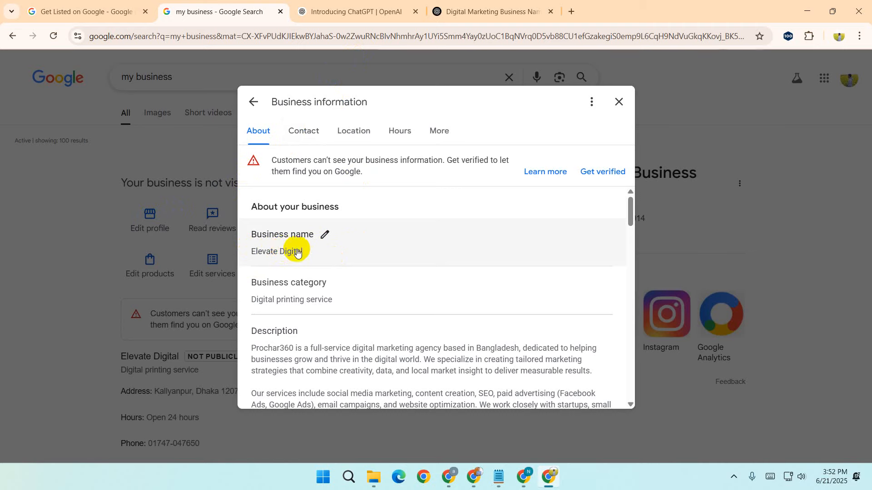
Step: Open the business name for editing and save it as Elevate Digital
click(323, 235)
click(336, 285)
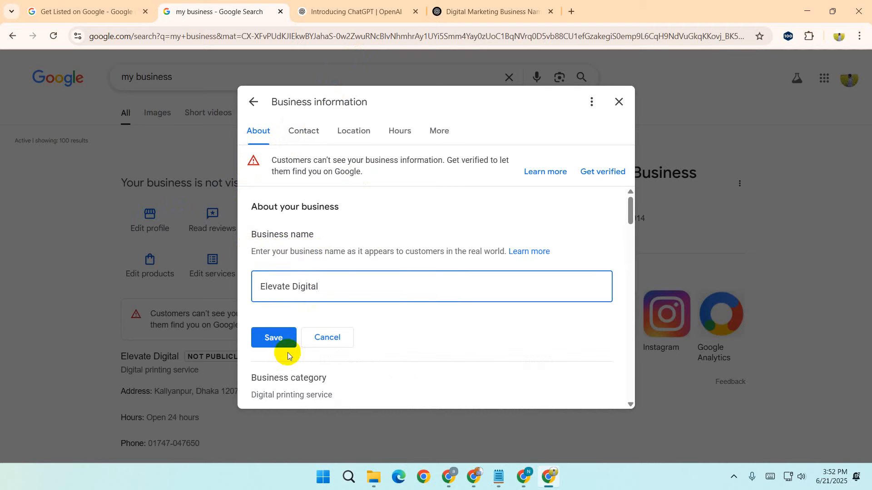
scroll(429, 300, down, 3)
scroll(430, 300, down, 3)
scroll(363, 318, up, 6)
click(274, 334)
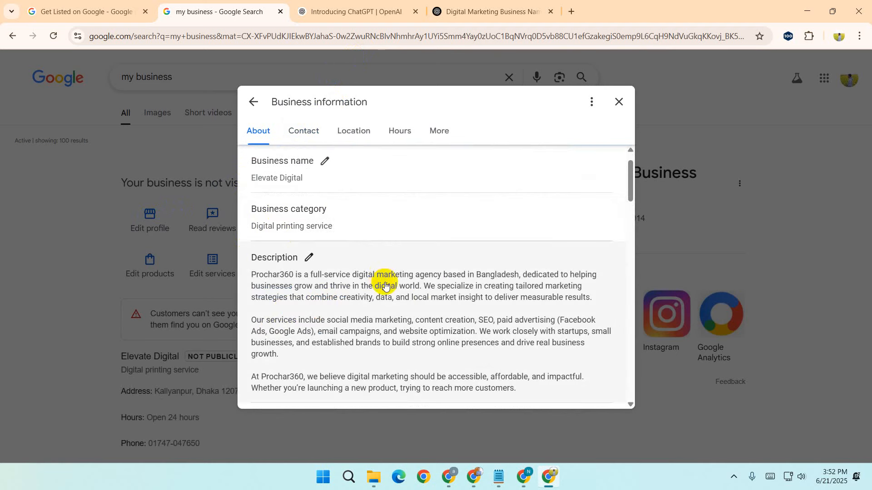
Step: Add 21 June 2025 as the business's opening date and save it
scroll(389, 298, down, 4)
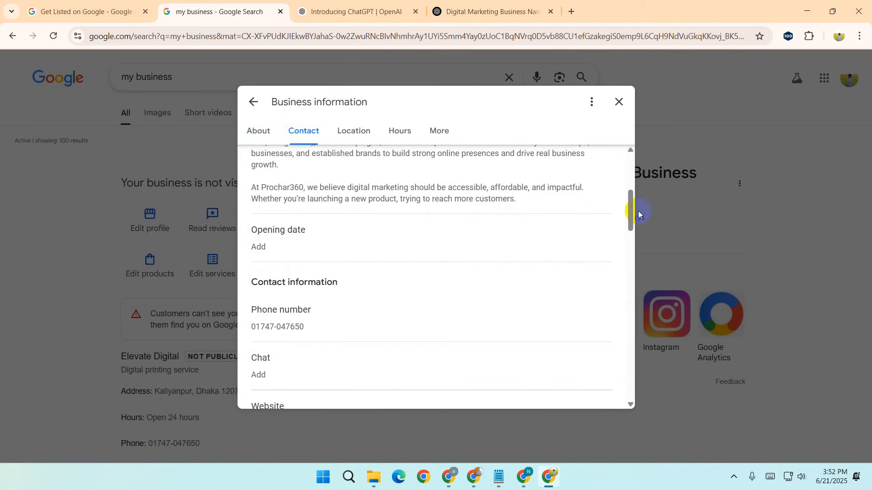
mouse_move(629, 208)
mouse_down()
mouse_move(628, 196)
mouse_move(628, 208)
mouse_up()
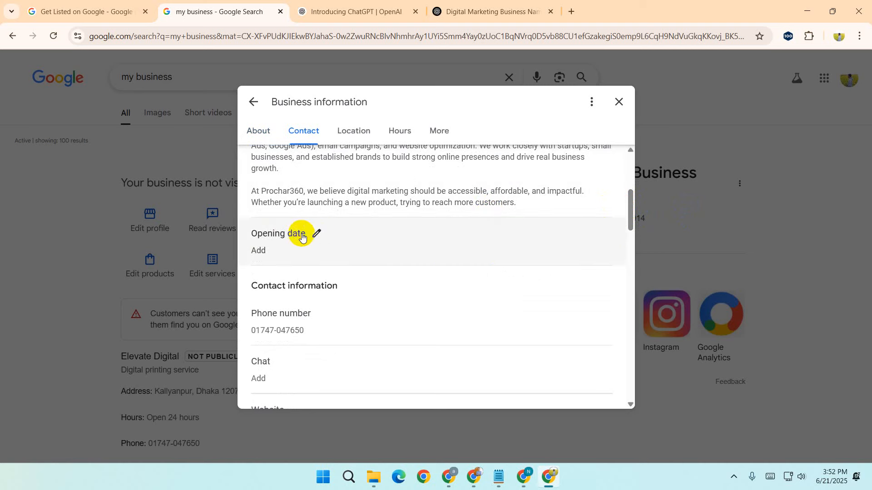
click(317, 235)
click(319, 286)
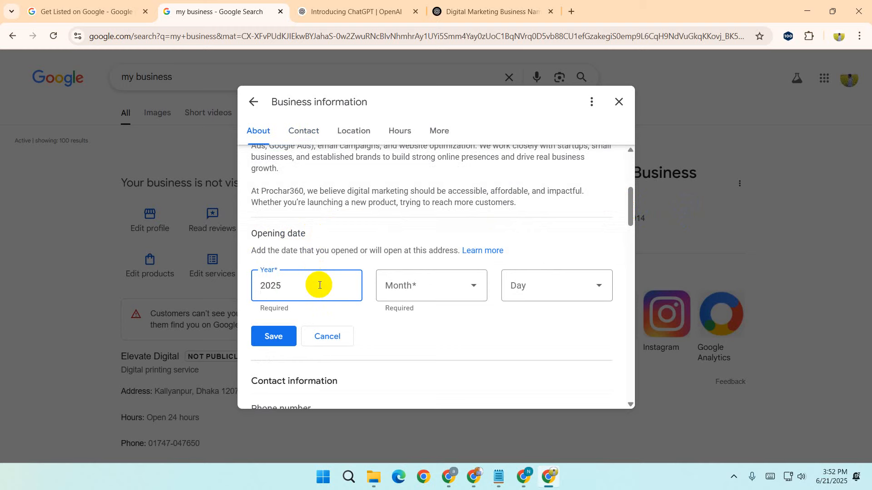
key(Tab)
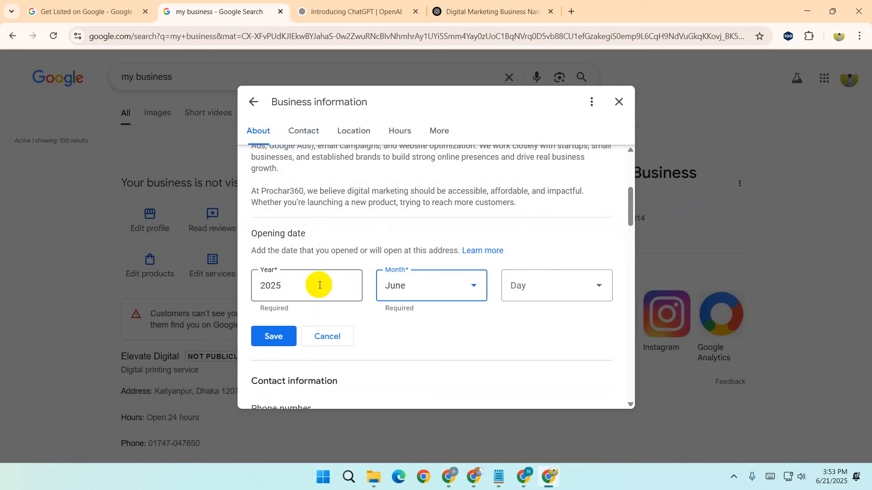
key(Tab)
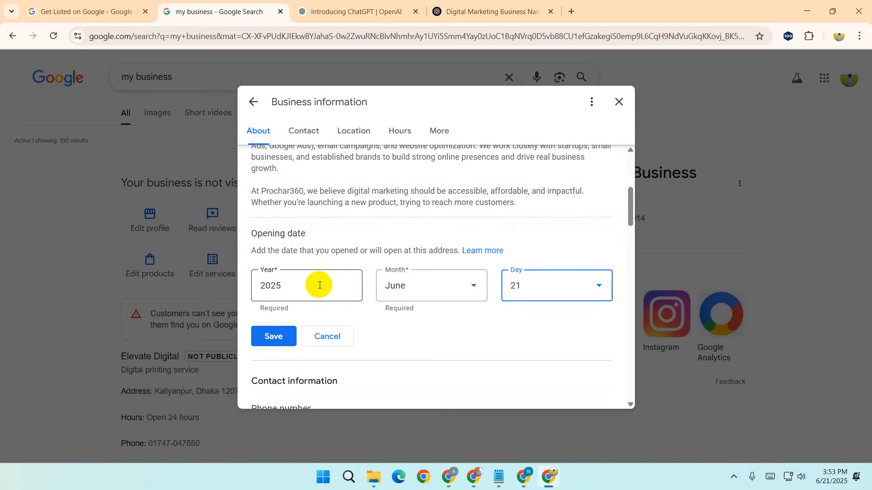
mouse_move(632, 208)
mouse_down()
mouse_move(641, 275)
mouse_move(638, 208)
mouse_up()
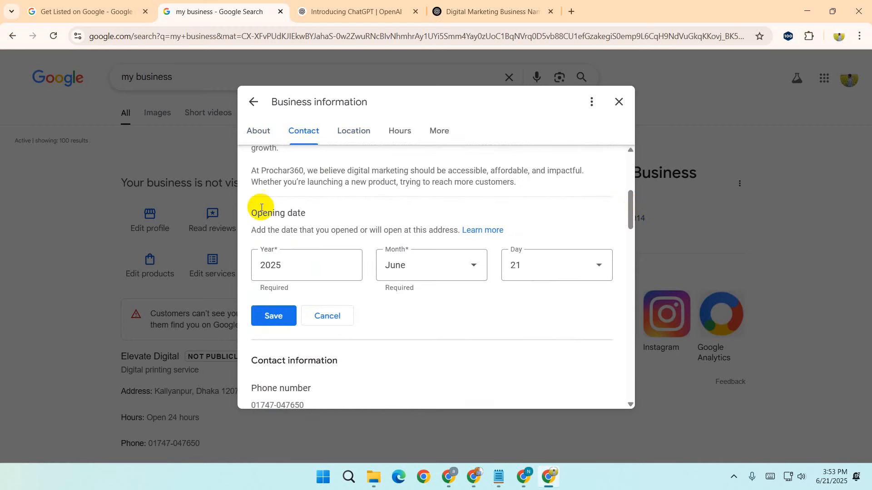
click(269, 315)
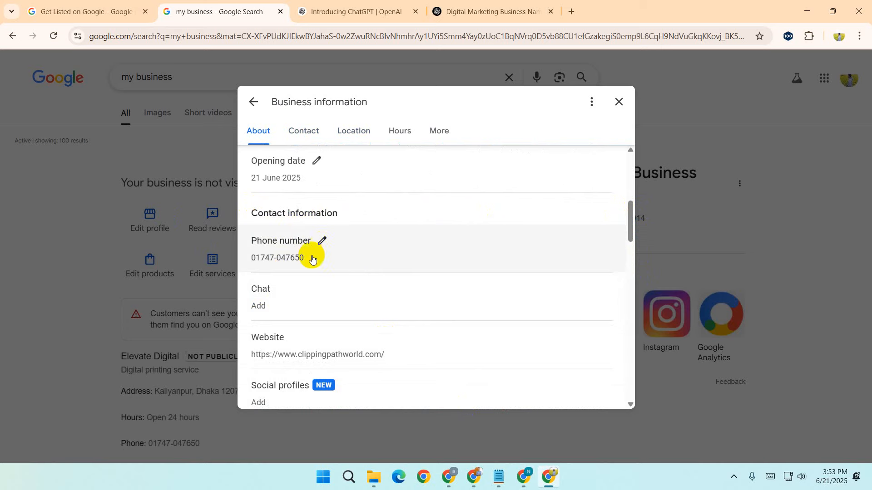
Step: Open the chat contact option for editing, try Text message, and choose WhatsApp with its click-to-chat URL entry
click(281, 290)
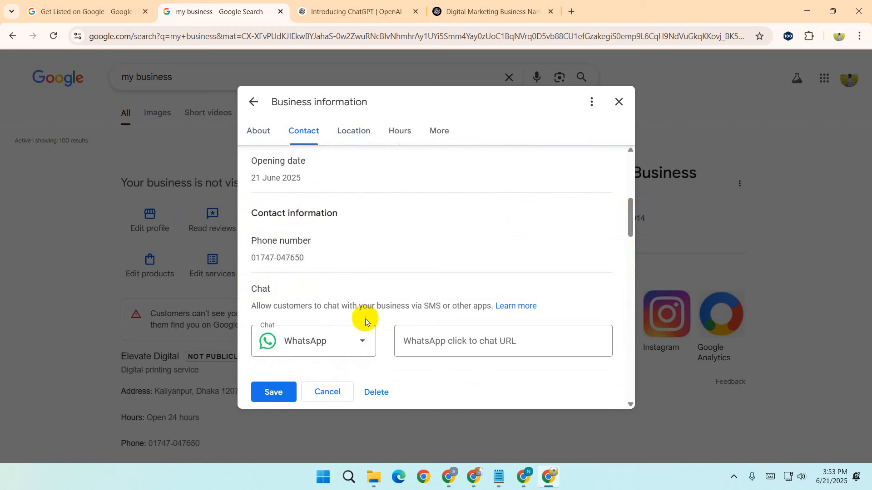
click(347, 341)
scroll(494, 241, down, 4)
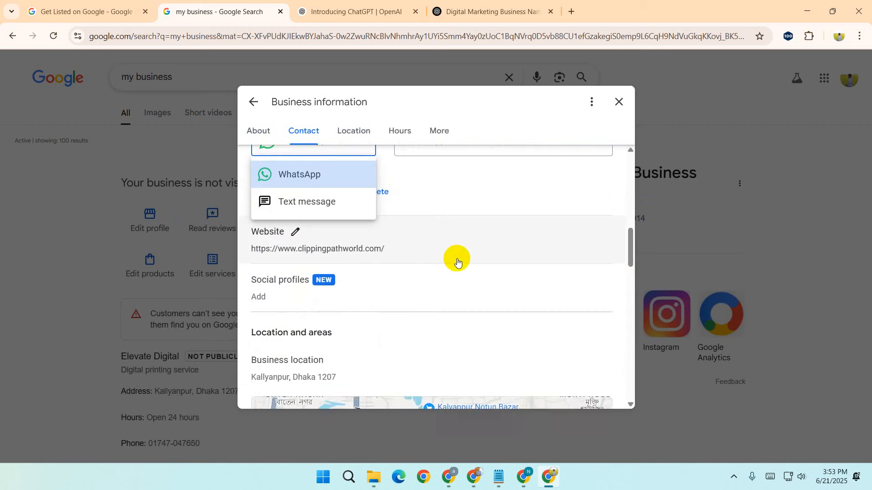
scroll(460, 249, up, 4)
scroll(423, 259, down, 4)
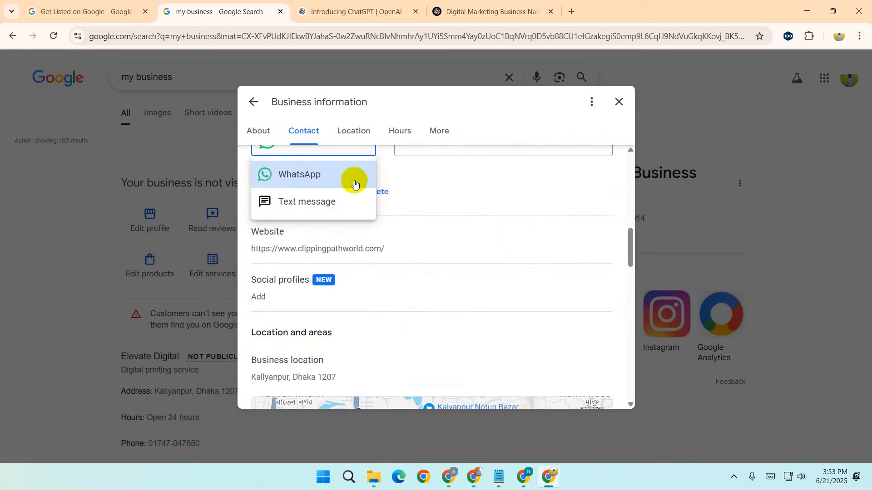
drag(629, 250, 631, 237)
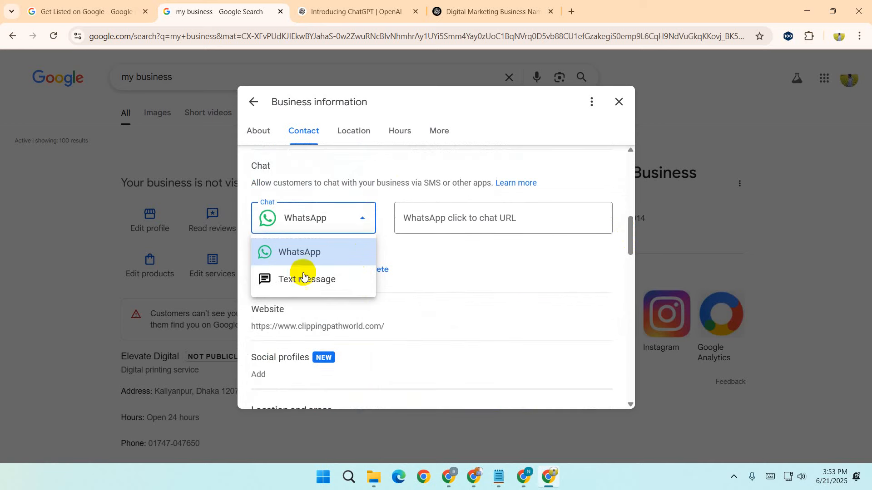
click(326, 285)
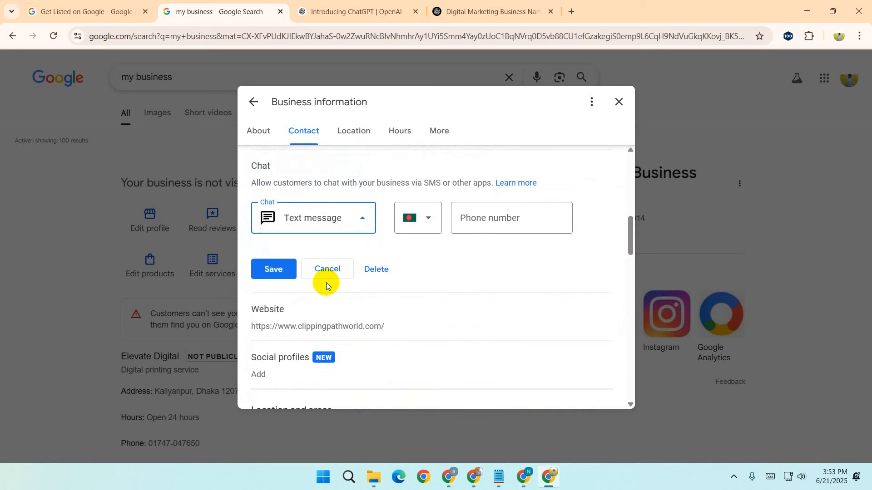
click(356, 219)
click(302, 251)
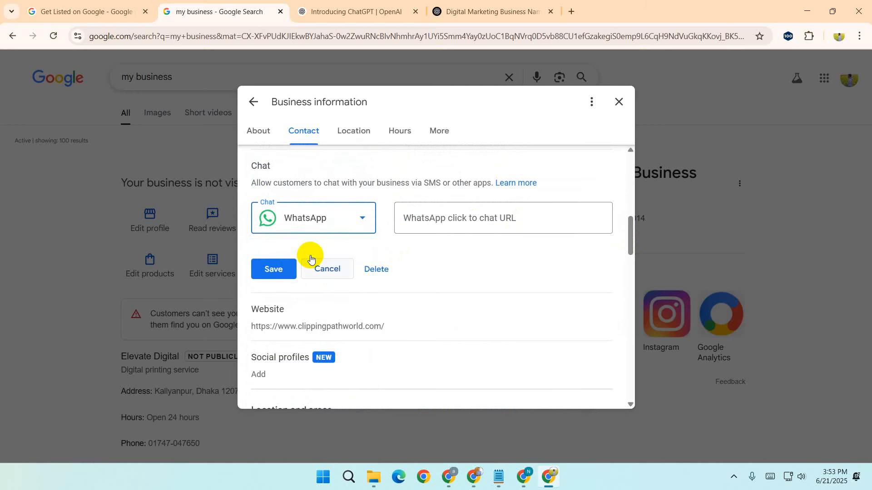
click(517, 223)
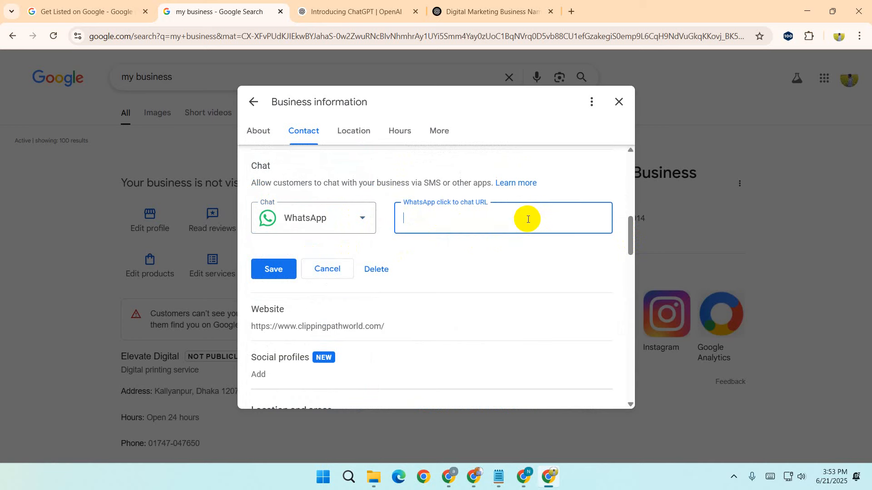
Step: Switch to WhatsApp Web and look through its settings for a click-to-chat link
click(474, 477)
click(84, 4)
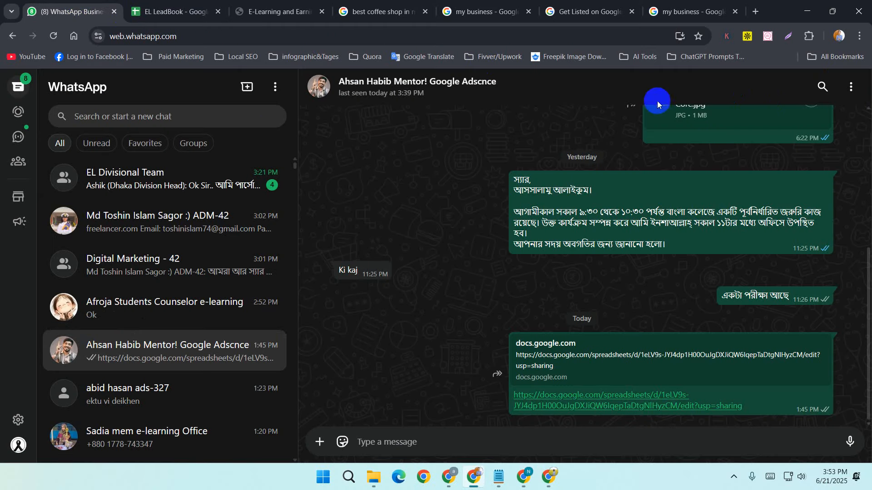
click(18, 445)
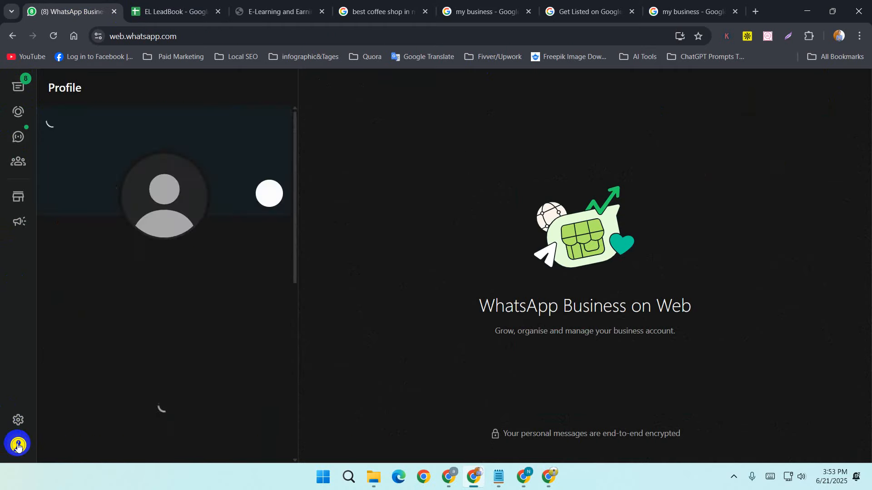
click(19, 420)
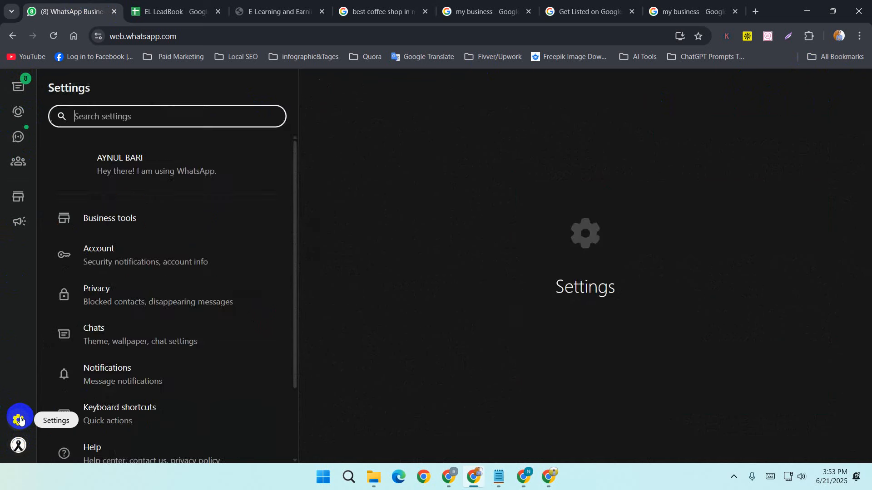
scroll(118, 345, down, 2)
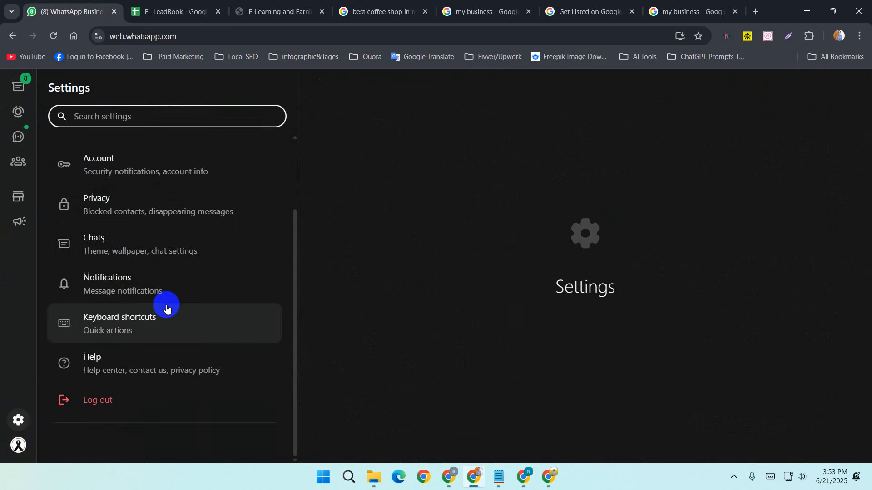
Step: Examine the whole WhatsApp business profile for a click-to-chat link and return to the chat list
click(20, 444)
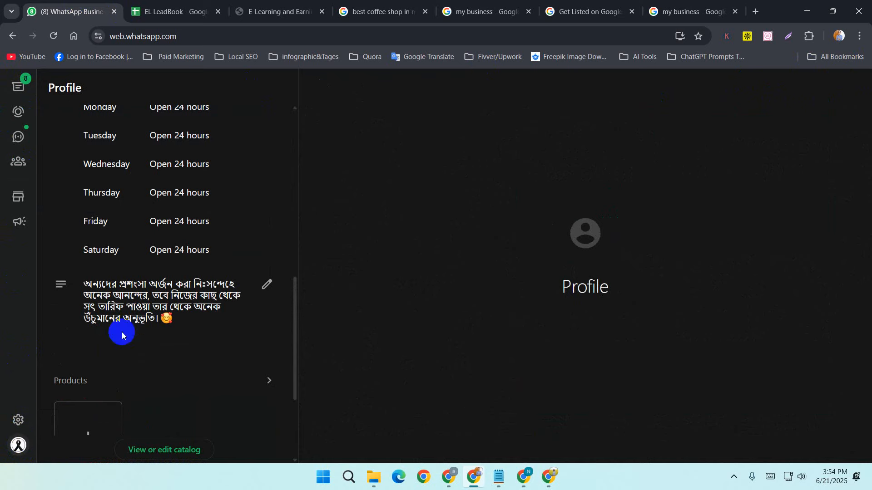
scroll(39, 382, up, 8)
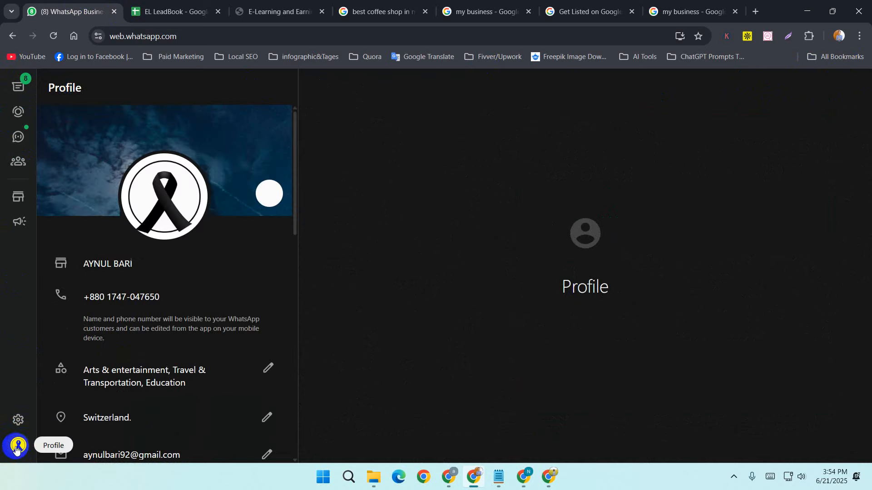
scroll(200, 295, down, 4)
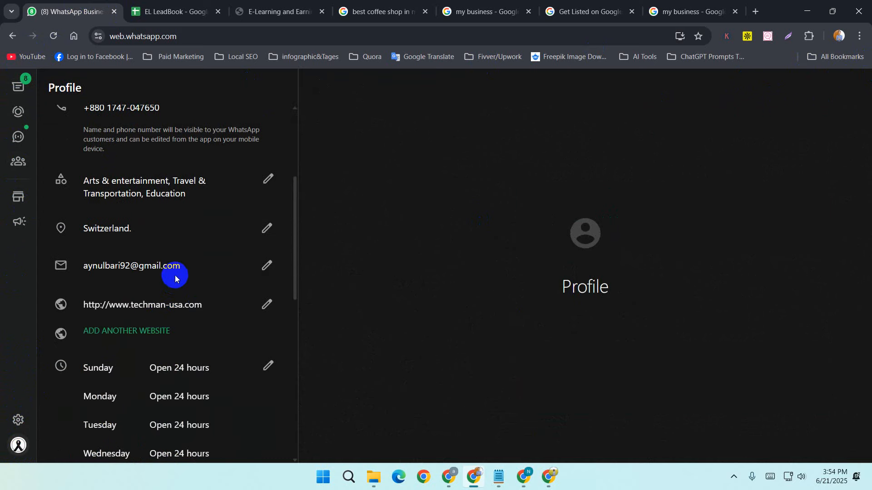
scroll(190, 260, down, 10)
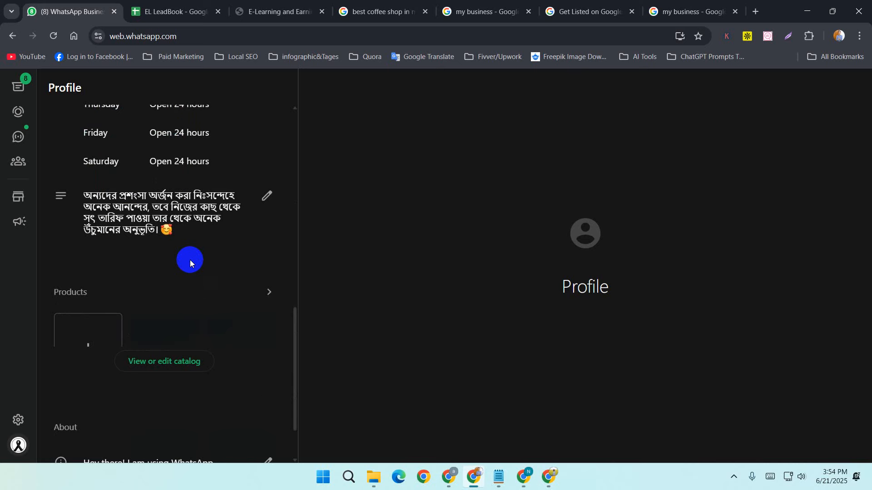
scroll(220, 309, up, 12)
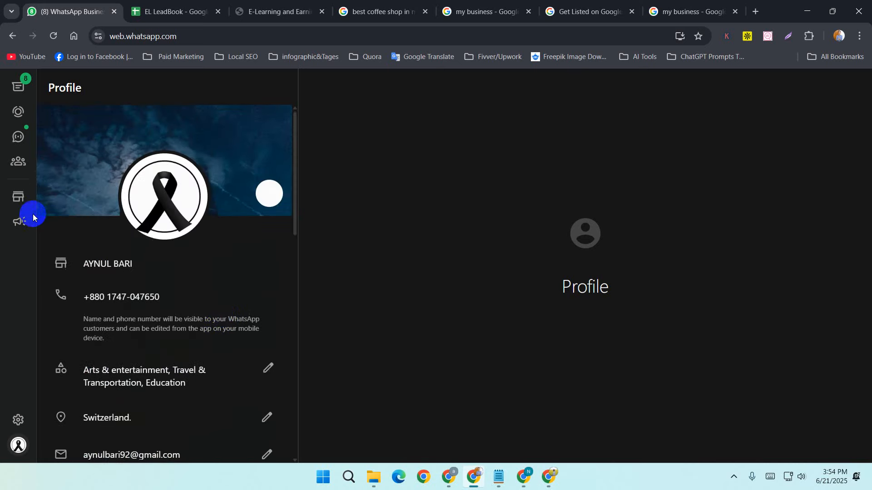
click(17, 111)
click(20, 91)
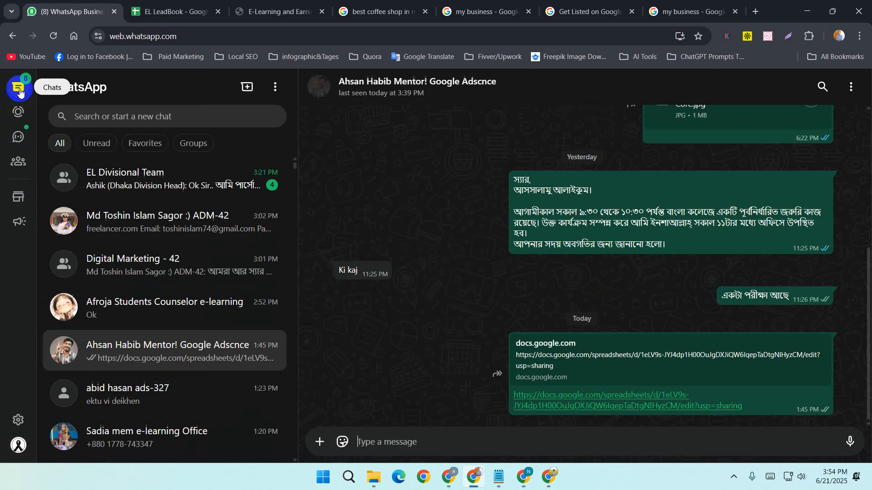
Step: Look for a click-to-chat link in the open chat's options, the chat settings and the account profile
click(842, 93)
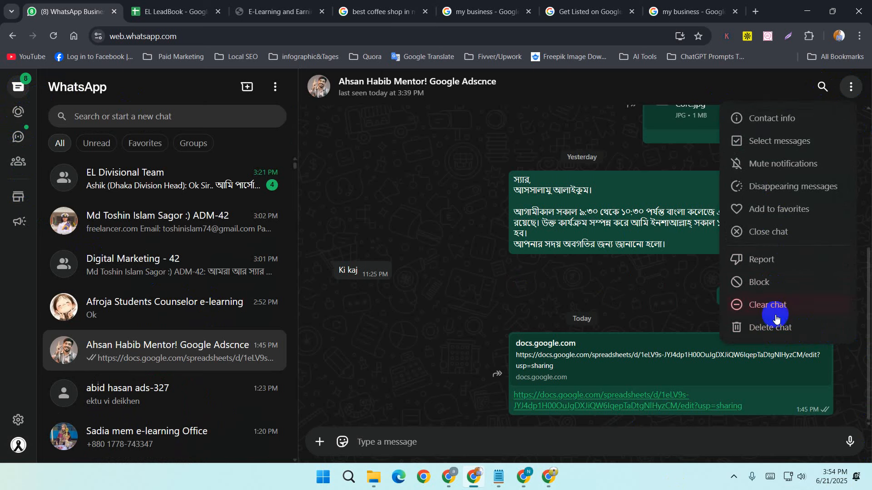
click(343, 295)
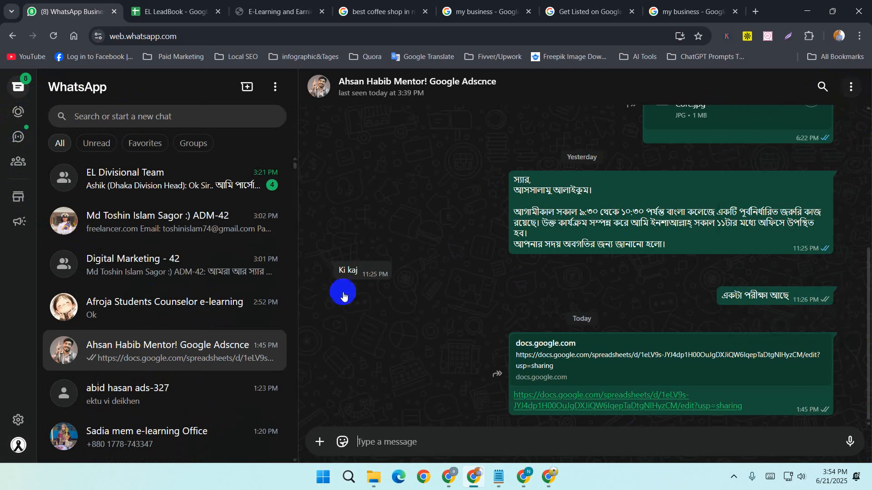
click(19, 420)
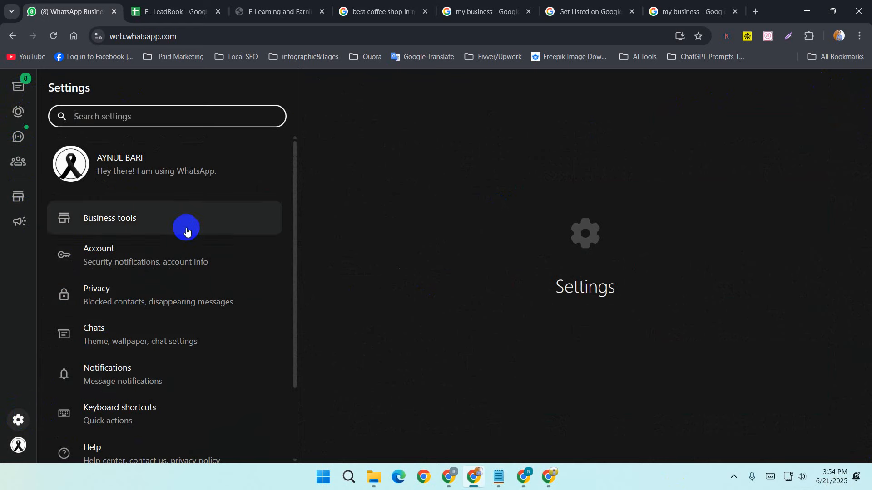
click(196, 340)
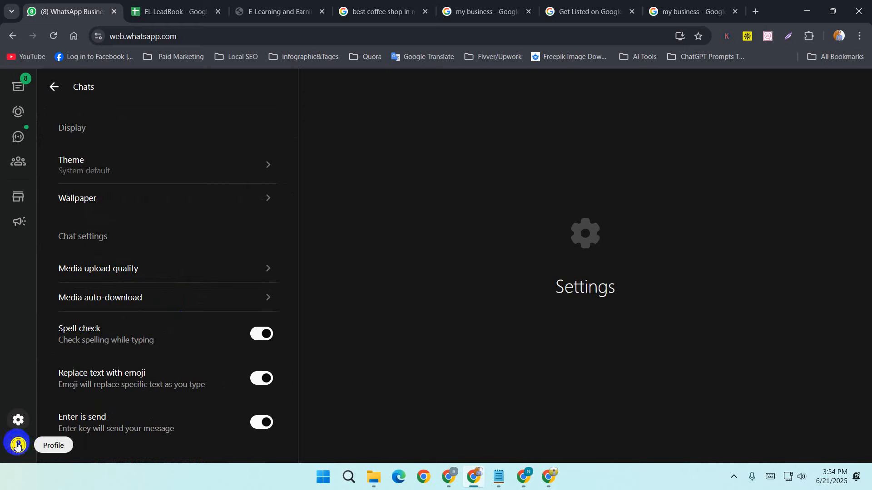
click(497, 32)
click(497, 32)
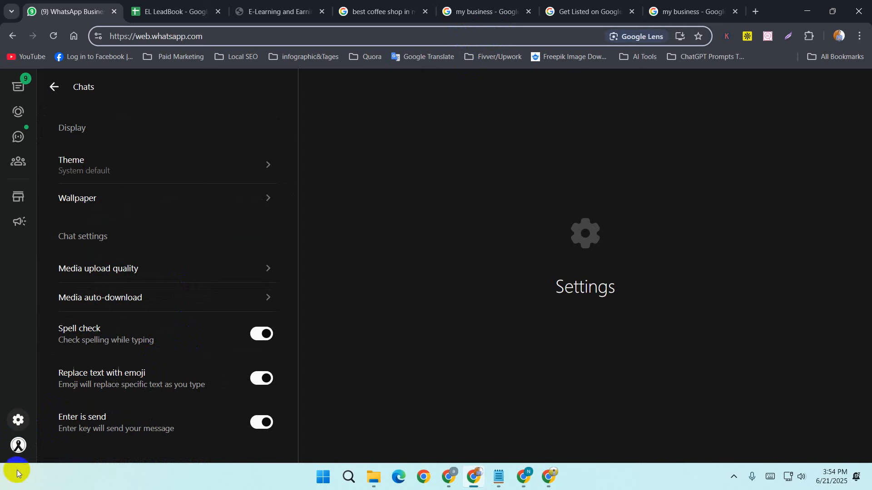
click(18, 448)
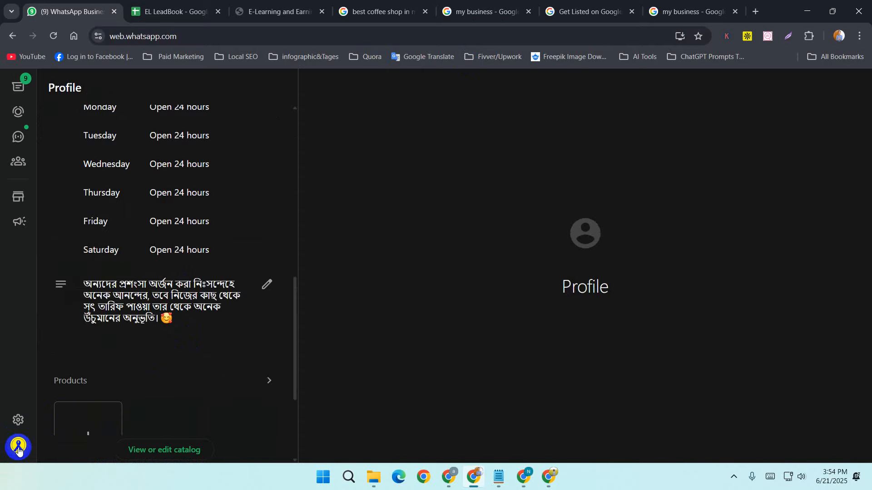
scroll(206, 254, up, 5)
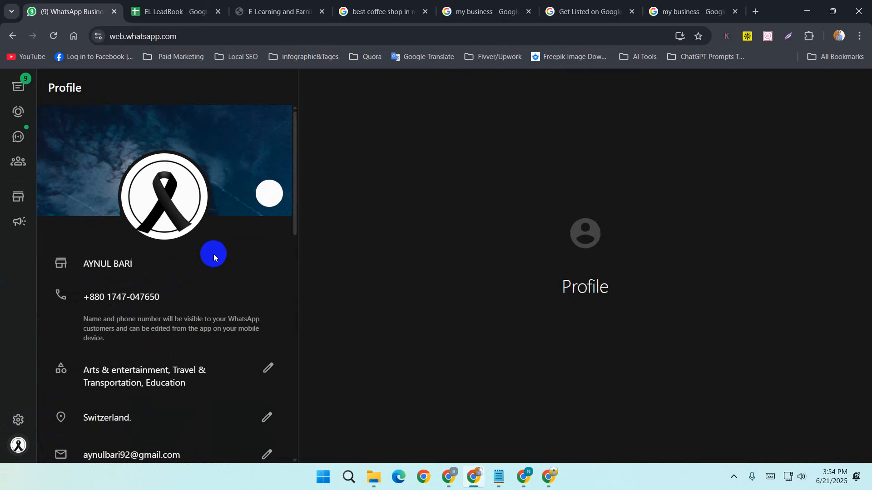
click(504, 36)
click(259, 37)
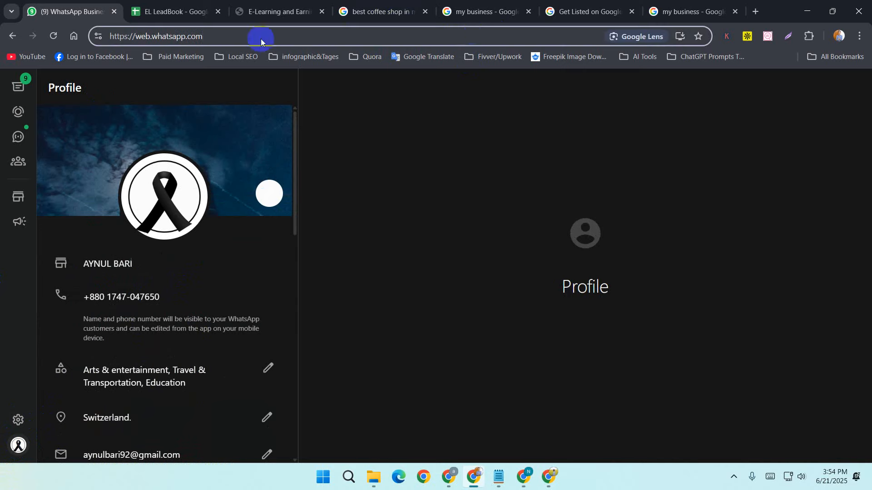
Step: Examine the business tools for a chat link, including the business profile, catalog and business help center
click(18, 197)
click(191, 344)
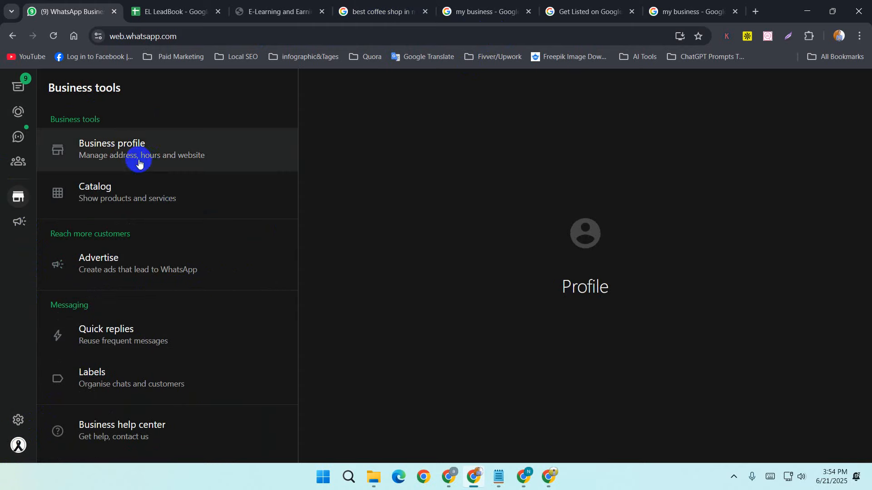
click(130, 153)
scroll(129, 150, down, 8)
scroll(190, 278, down, 3)
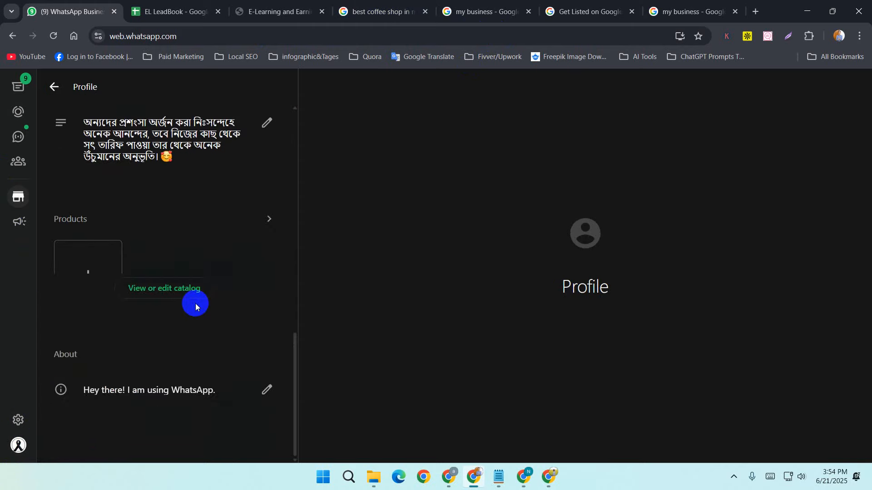
scroll(195, 305, up, 11)
click(55, 87)
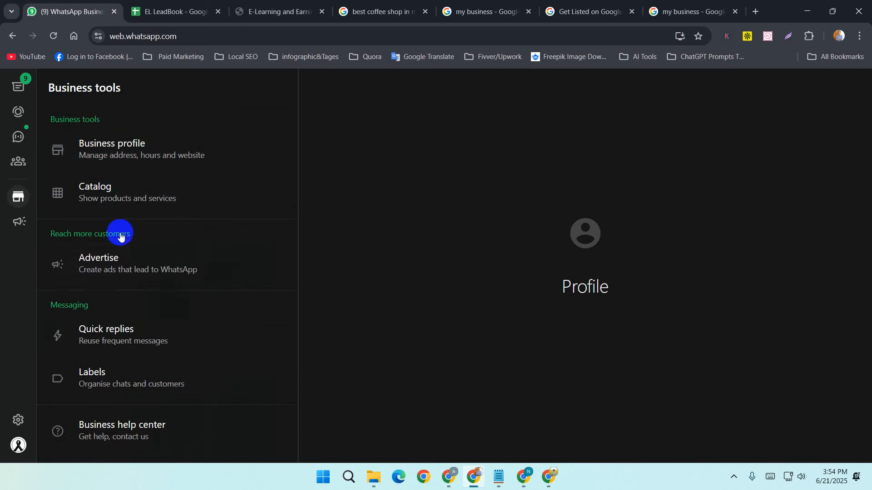
click(190, 193)
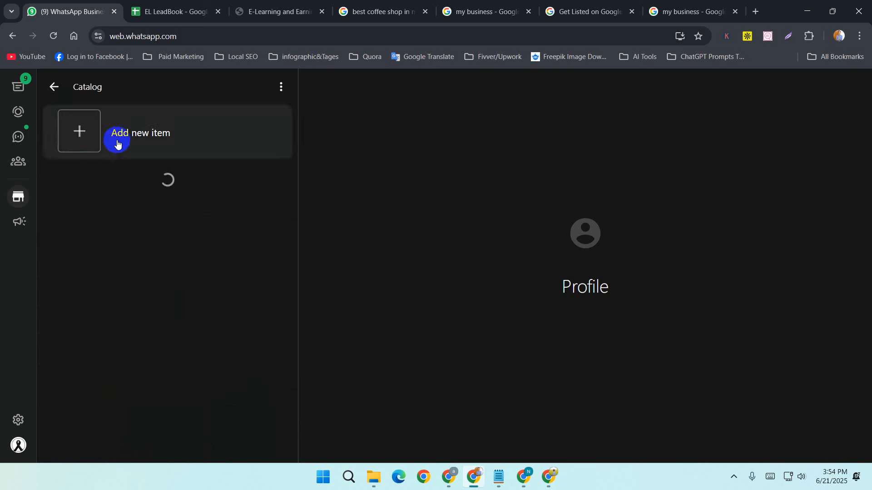
click(55, 89)
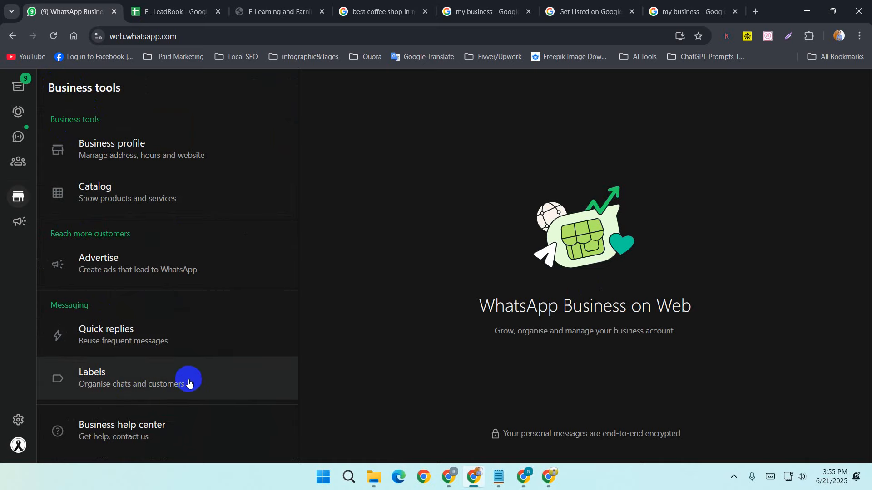
click(189, 429)
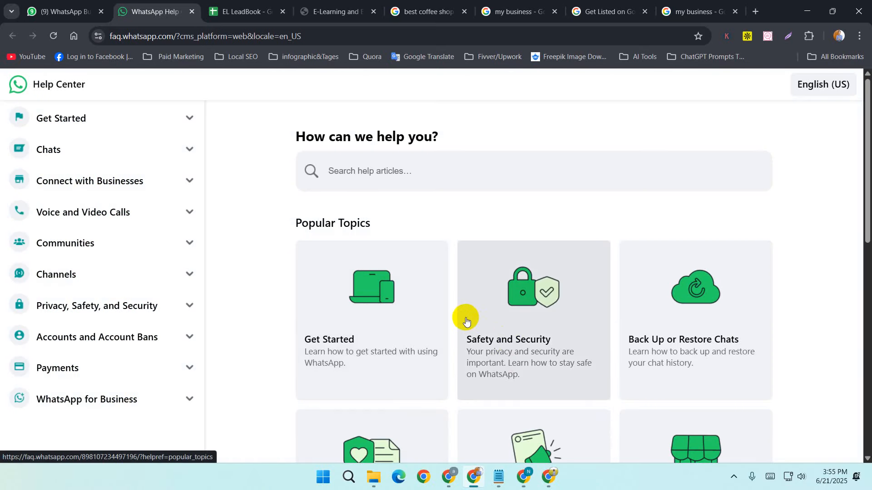
scroll(466, 322, down, 7)
scroll(465, 318, up, 7)
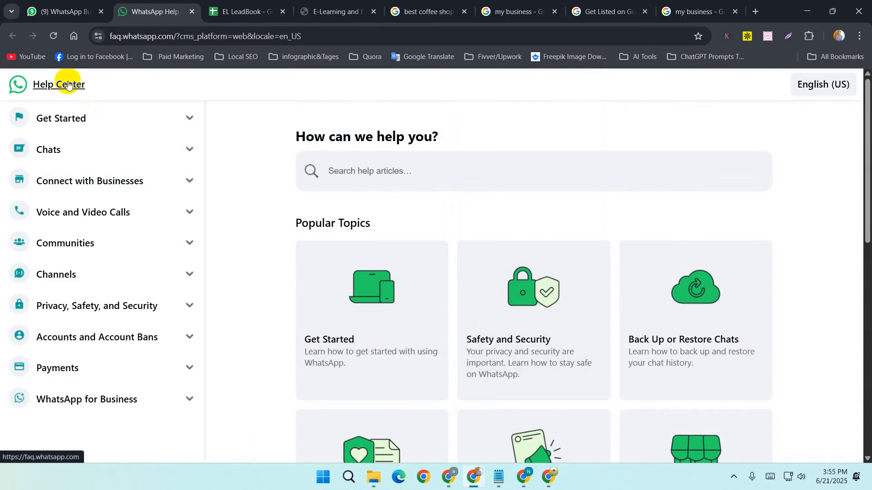
click(70, 15)
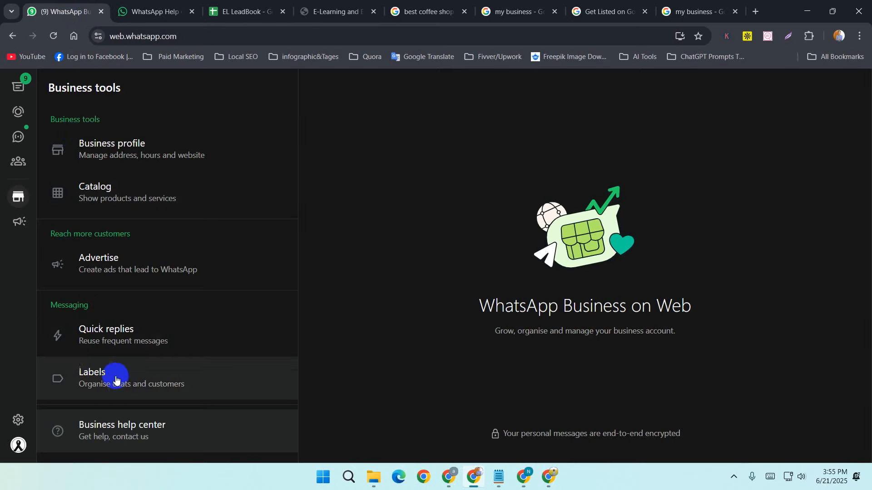
Step: Look through the general settings, status page, main chats options and the open conversation's options for a chat link
click(18, 419)
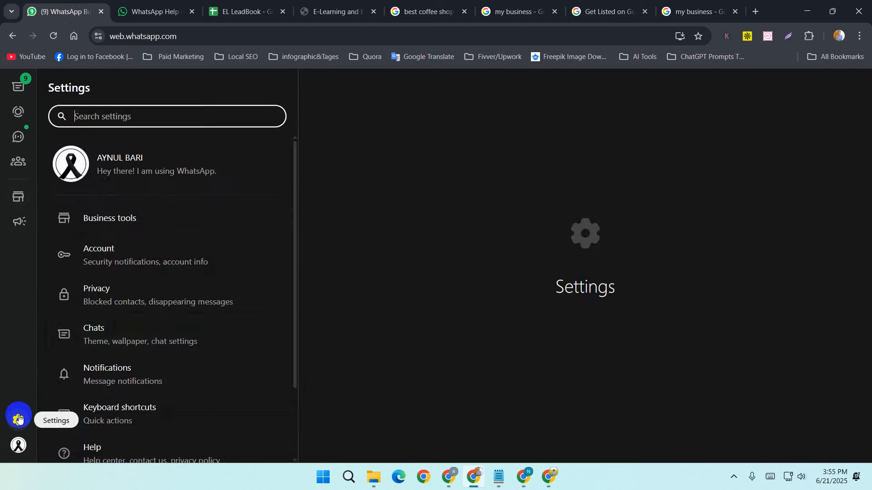
scroll(182, 269, down, 2)
scroll(182, 268, down, 1)
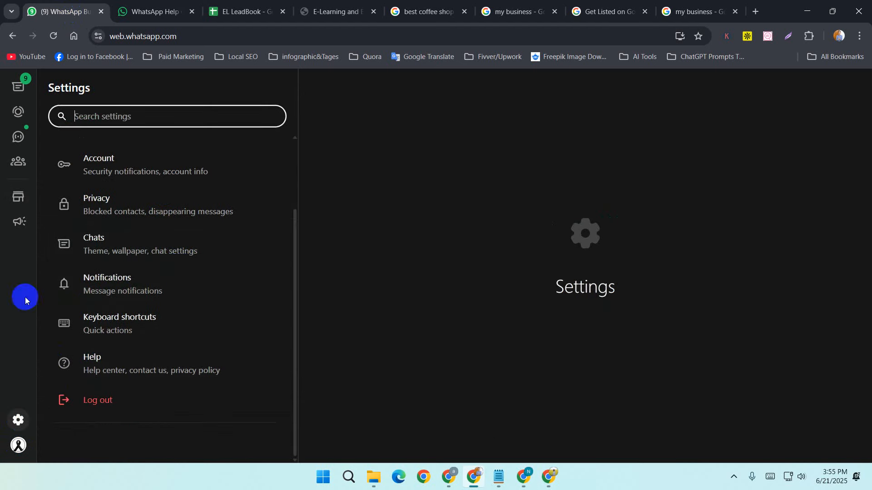
click(20, 164)
click(18, 112)
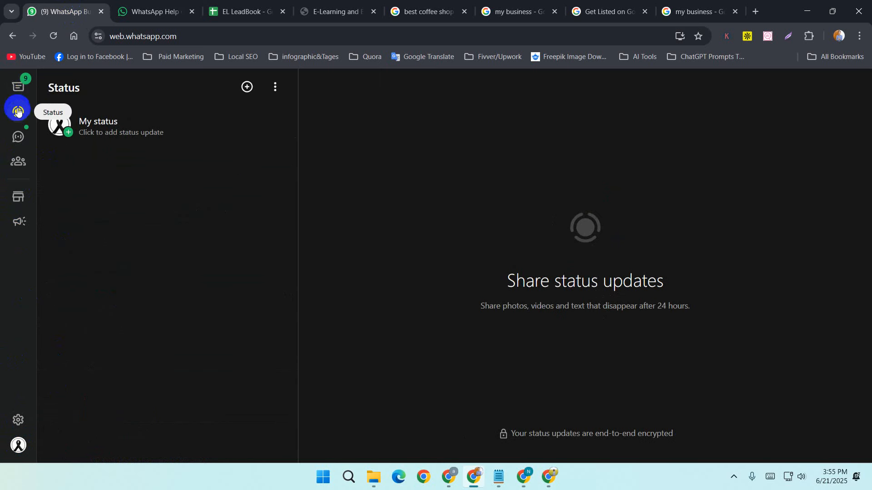
click(18, 87)
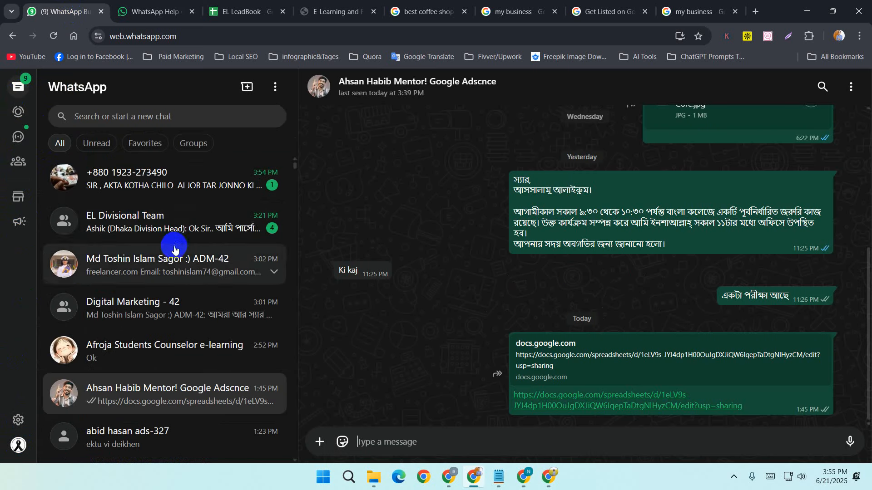
click(851, 86)
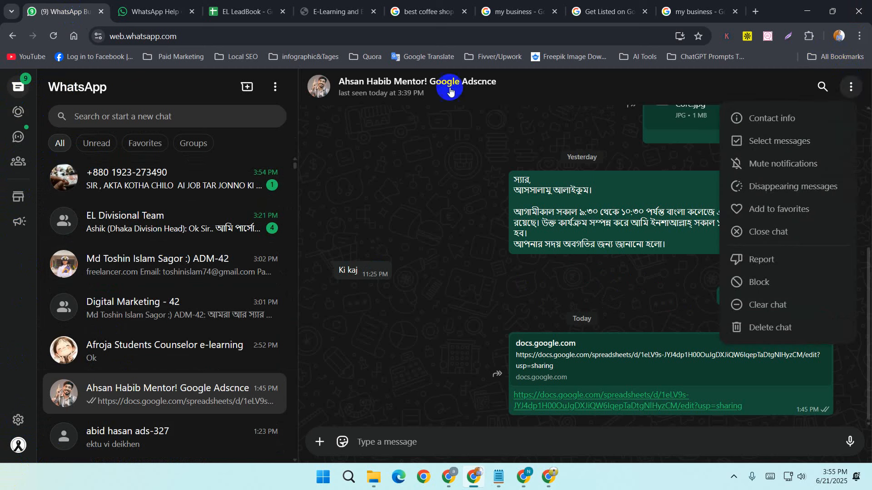
click(274, 87)
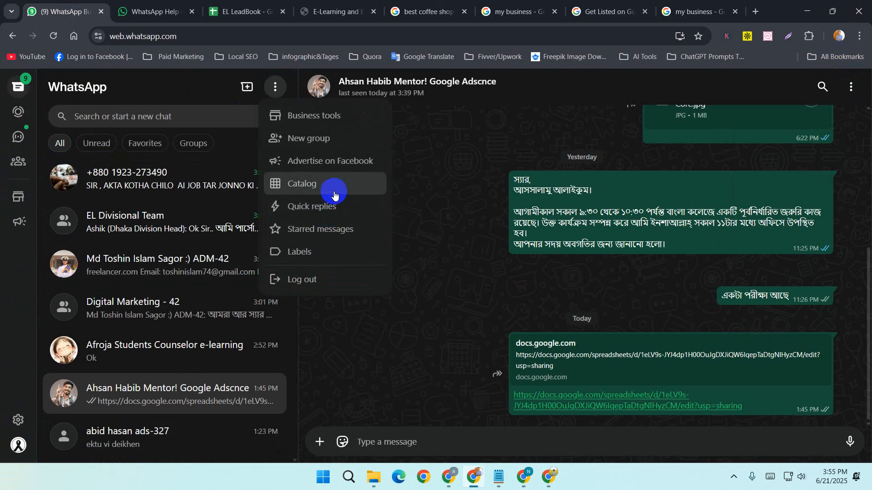
click(322, 121)
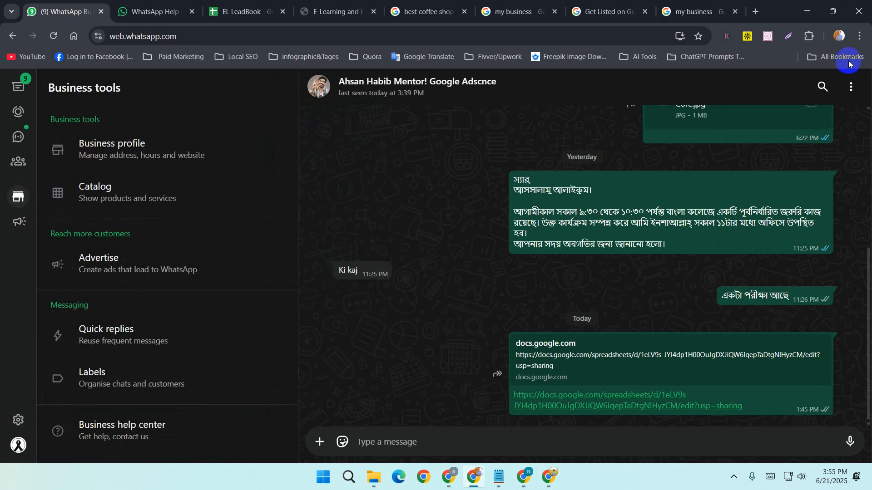
click(851, 87)
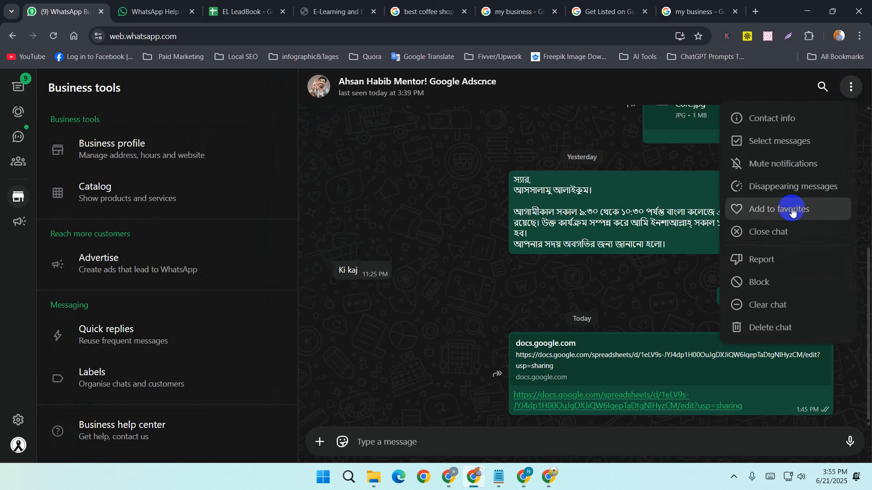
click(426, 339)
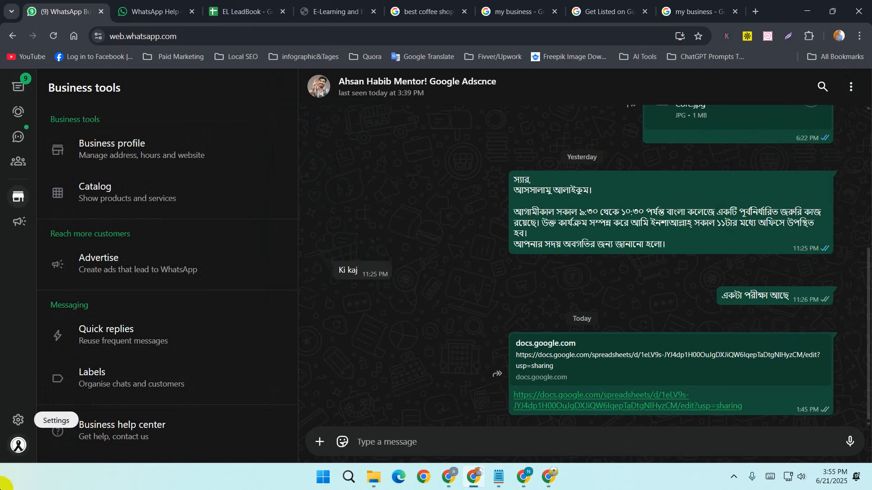
Step: Copy the web address of the WhatsApp profile page and try it as the WhatsApp click to chat URL in the Google Business information
click(19, 445)
scroll(206, 302, down, 10)
scroll(207, 302, up, 10)
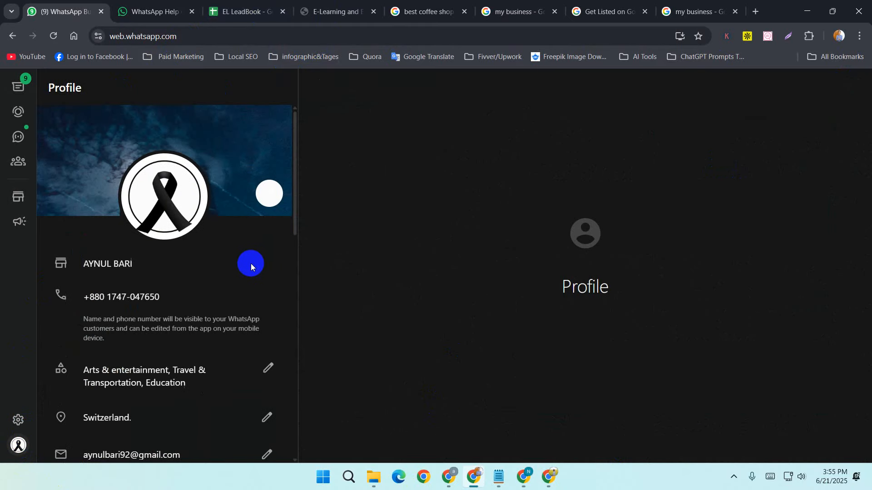
click(267, 36)
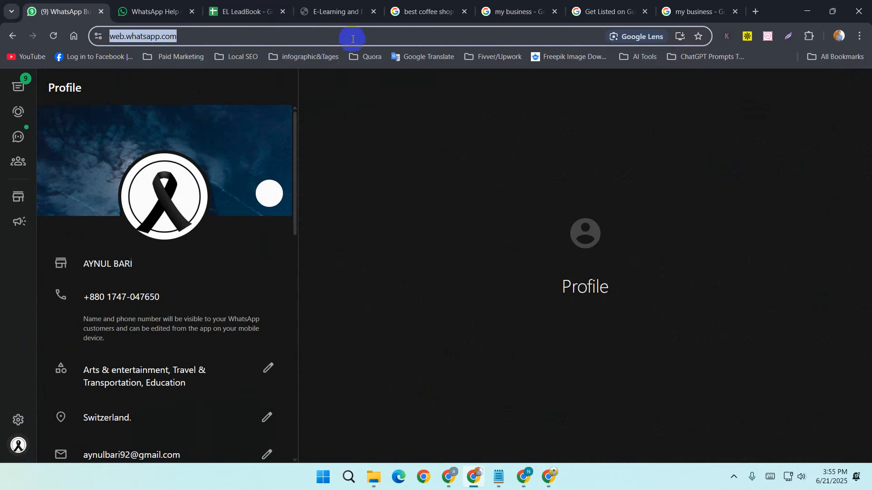
click(806, 11)
click(473, 221)
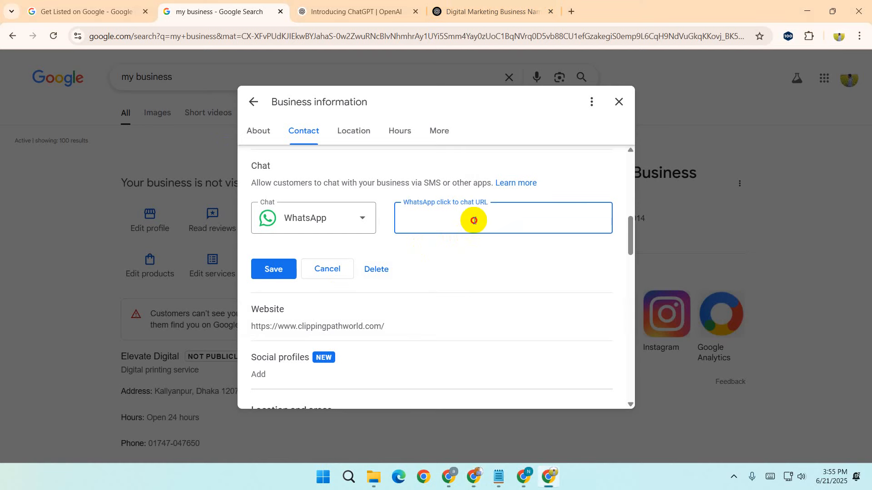
key(ctrl+v)
click(486, 253)
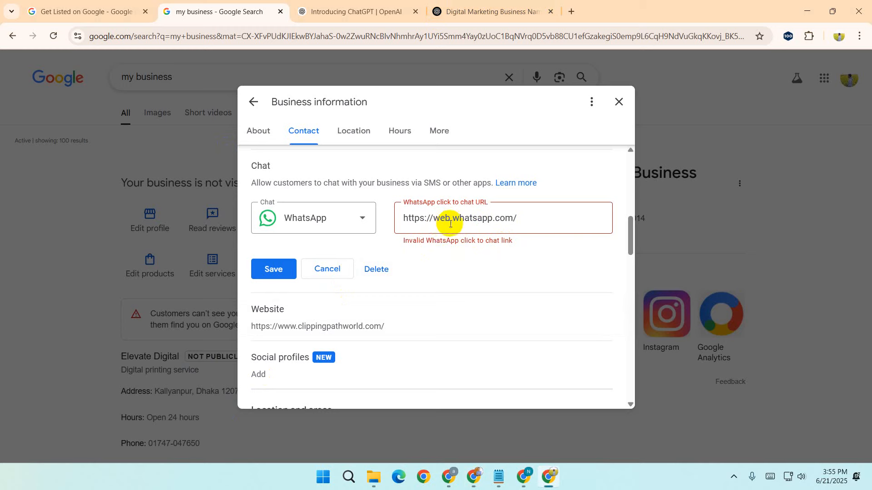
drag(435, 218, 403, 218)
key(BackSpace)
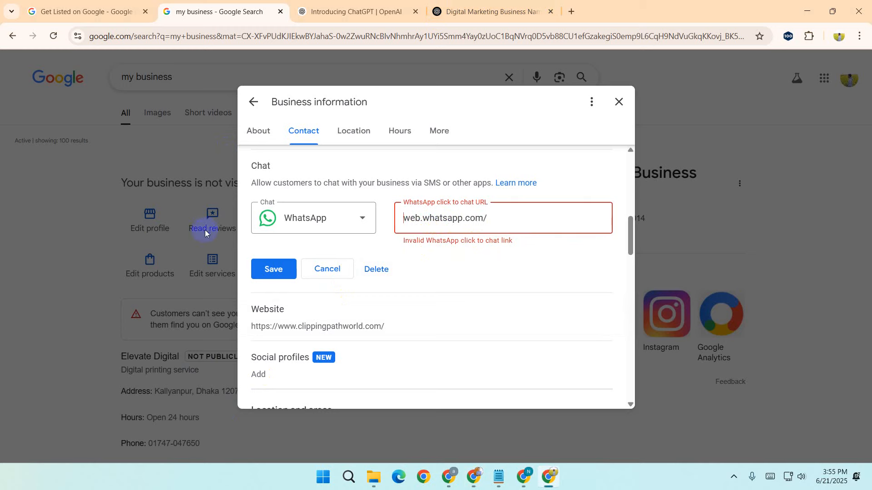
click(523, 219)
key(BackSpace)
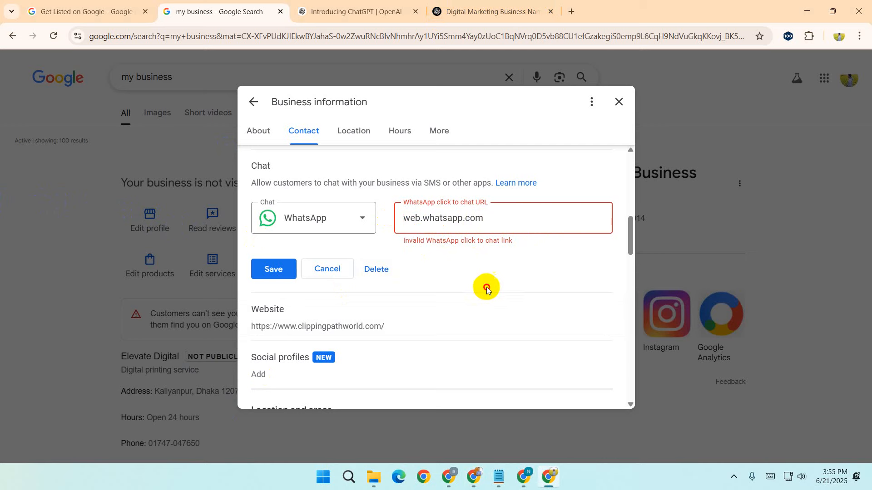
click(402, 218)
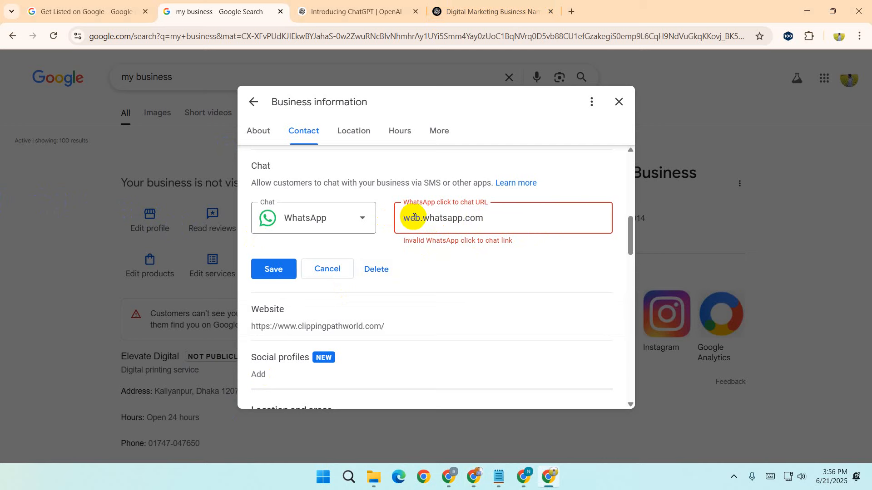
text(www.)
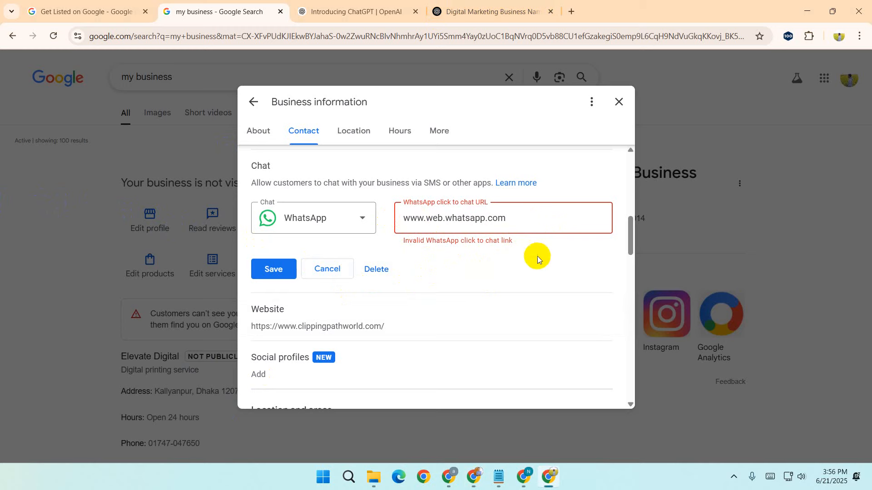
Step: Clear the WhatsApp click to chat URL and cancel editing the Chat contact option
click(538, 218)
drag(537, 217, 385, 211)
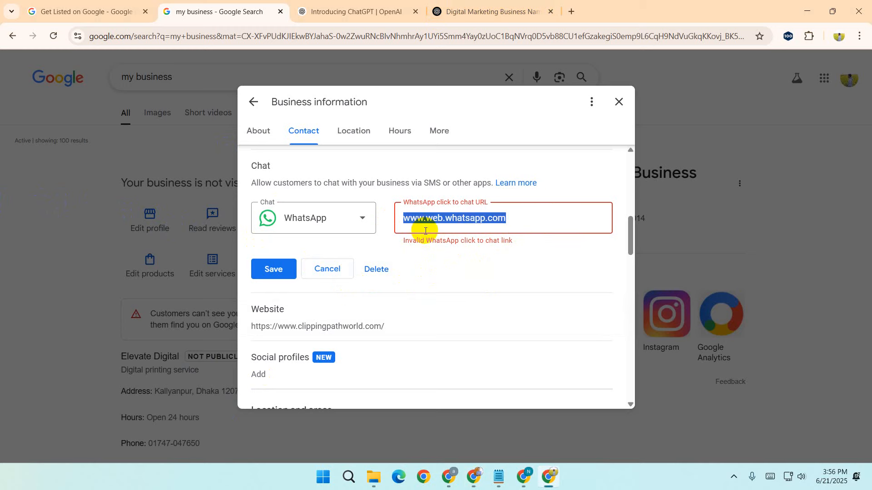
key(BackSpace)
click(328, 268)
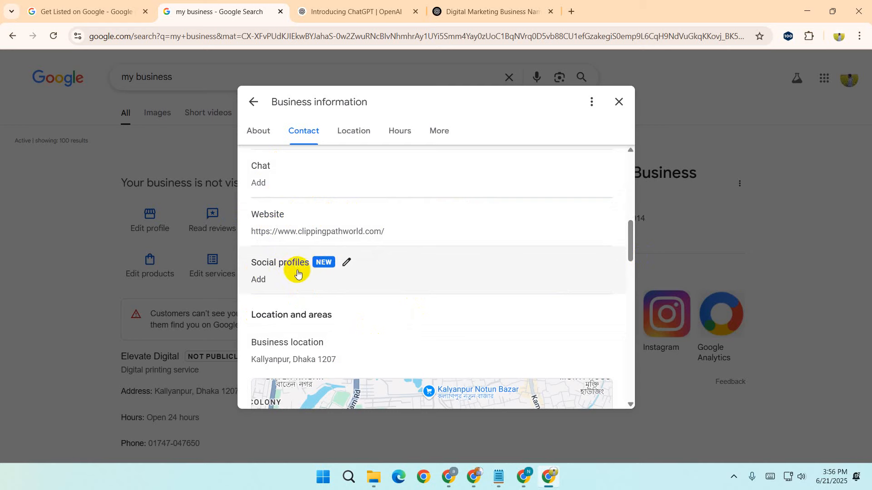
Step: Start adding a social profile to the contact information and look through the available networks
click(325, 279)
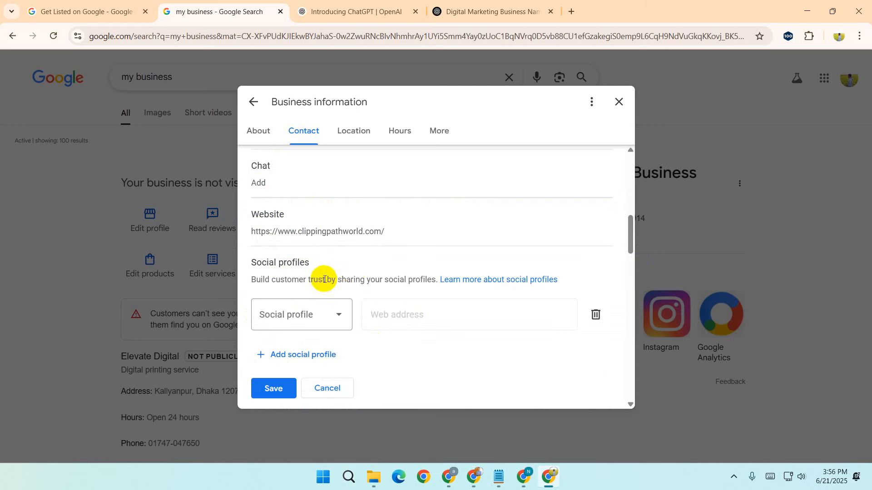
scroll(399, 254, down, 4)
drag(629, 271, 639, 254)
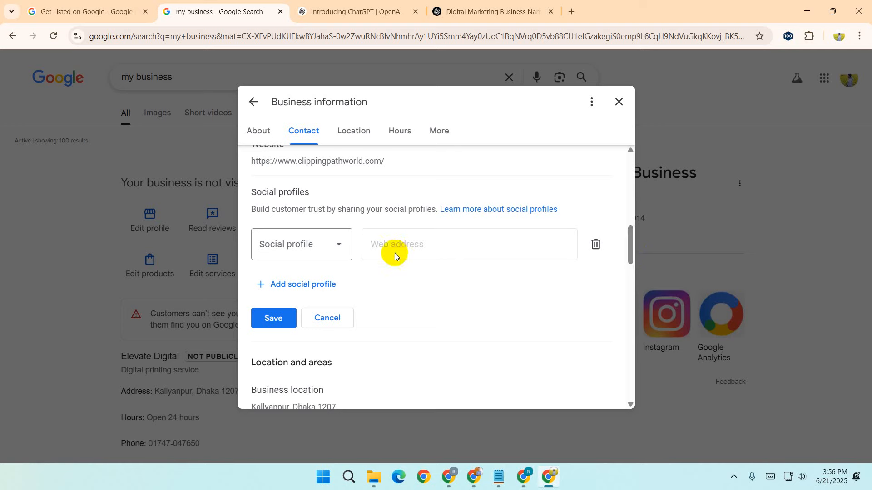
click(333, 248)
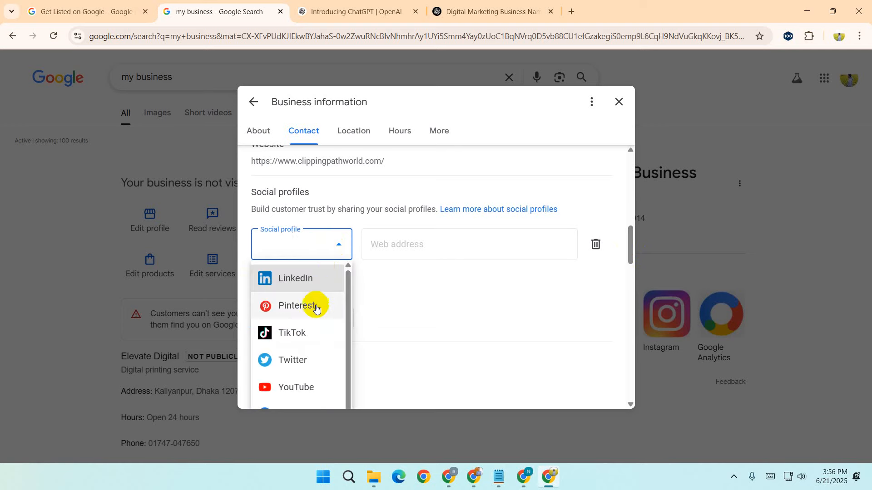
scroll(316, 313, down, 1)
scroll(316, 314, down, 10)
scroll(336, 295, up, 6)
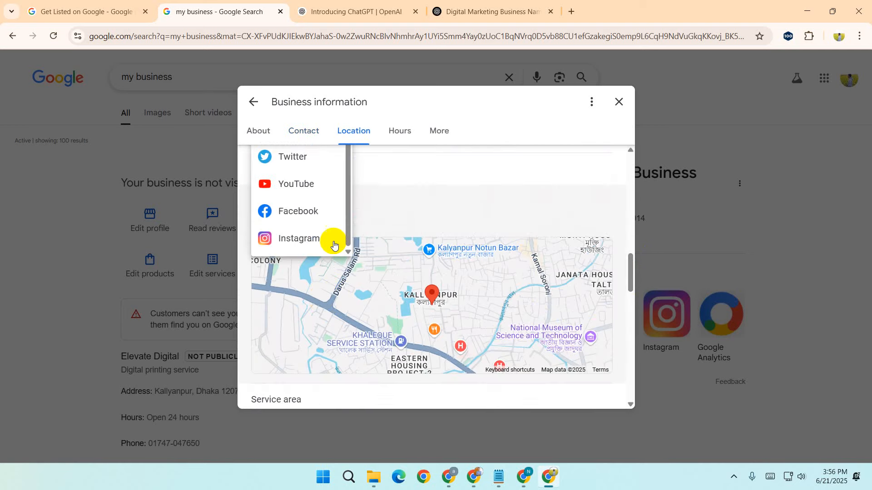
scroll(631, 259, up, 2)
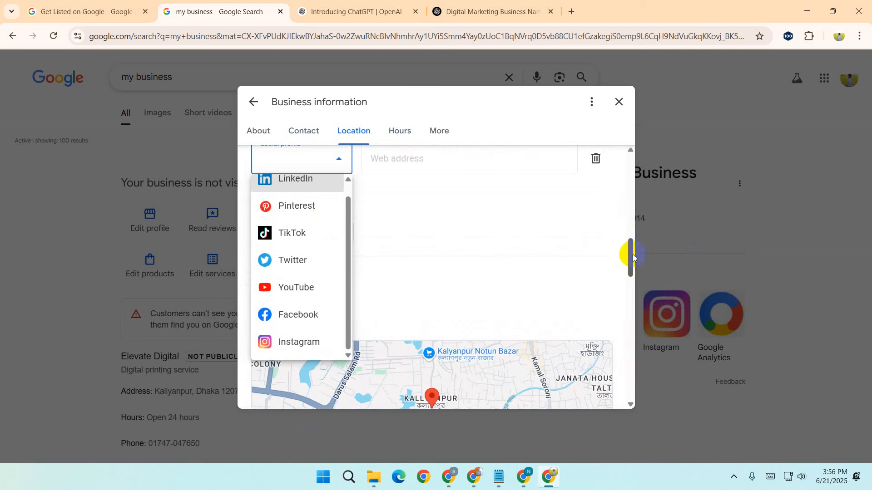
scroll(345, 270, up, 1)
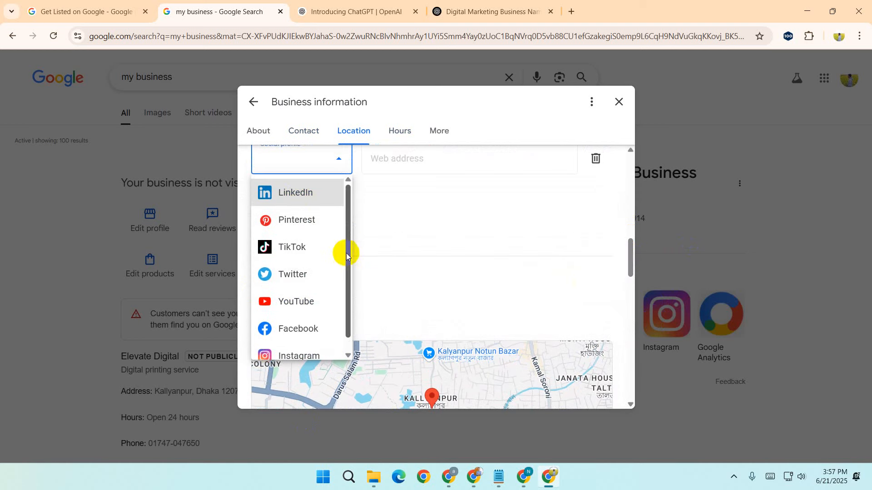
scroll(347, 277, down, 1)
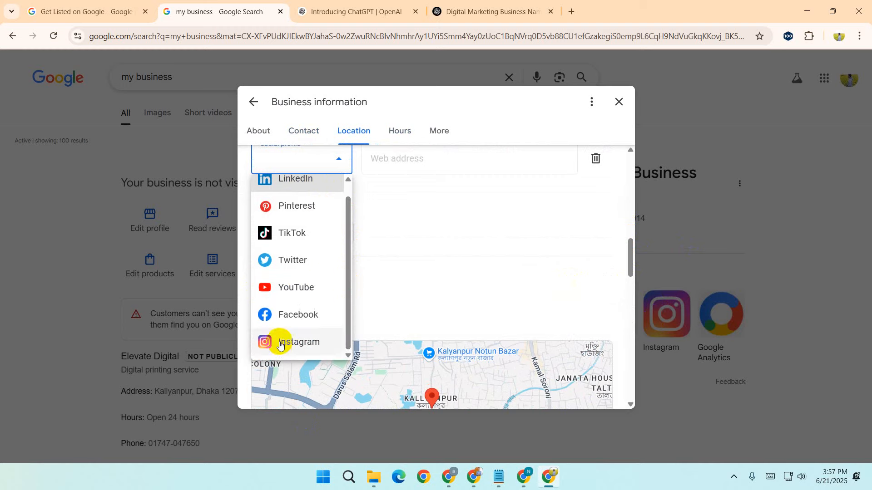
scroll(313, 260, up, 1)
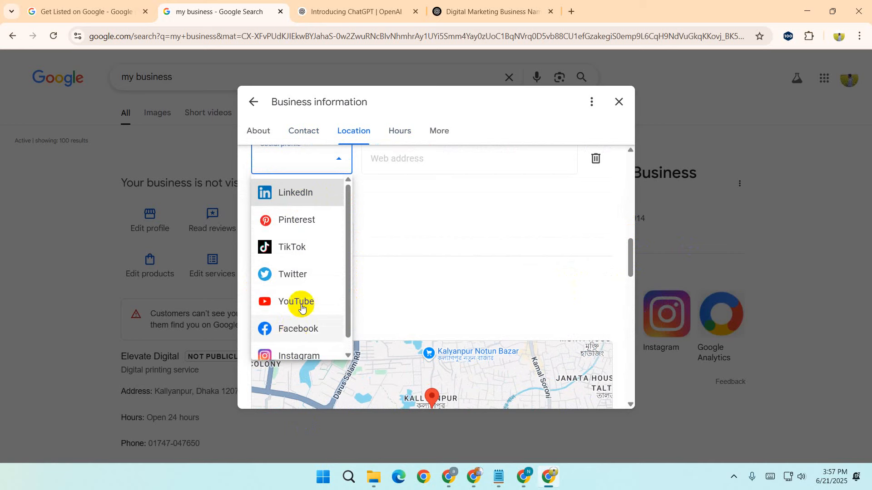
scroll(302, 302, down, 1)
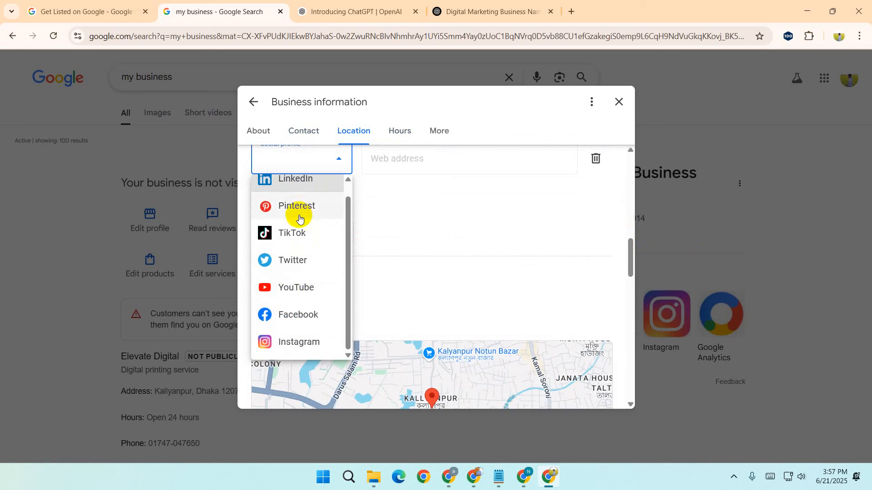
Step: Try TikTok as the network for the new social profile
click(304, 234)
click(457, 162)
drag(631, 262, 631, 254)
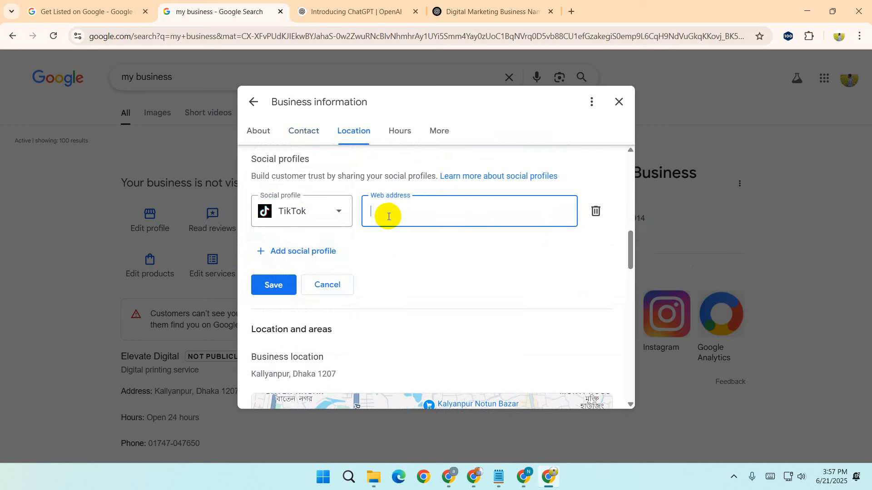
Step: Set the new social profile's network to YouTube and make its web address ready for entry
click(295, 211)
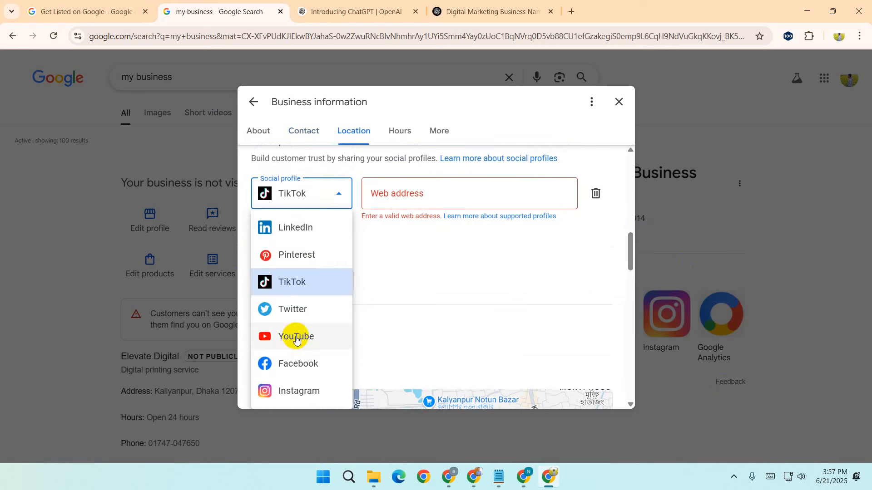
click(295, 339)
click(504, 185)
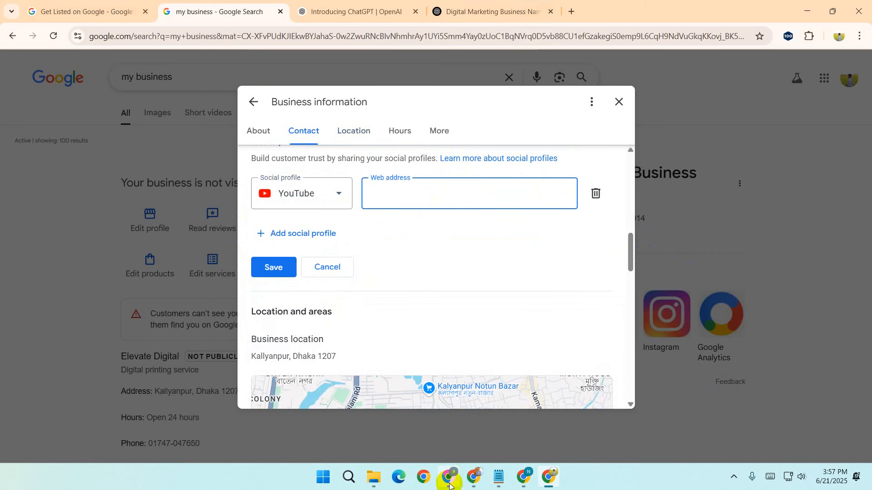
Step: Switch to the other Chrome window and open YouTube in a new tab
click(473, 477)
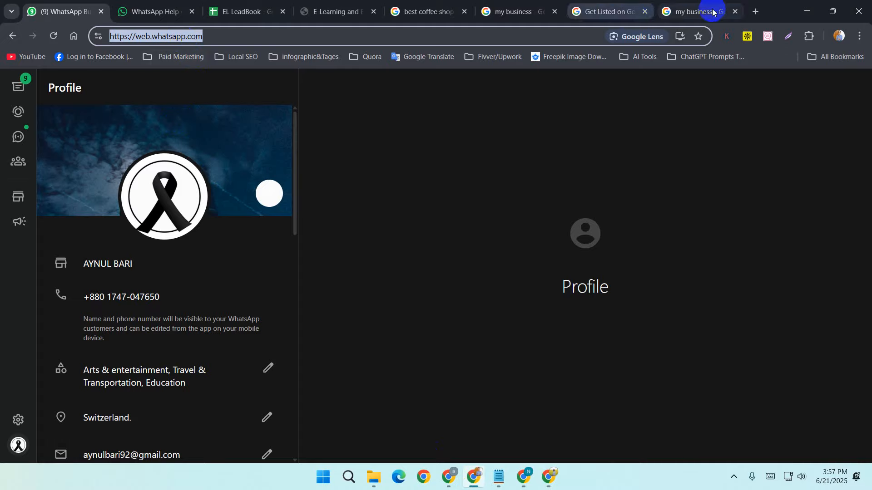
click(755, 11)
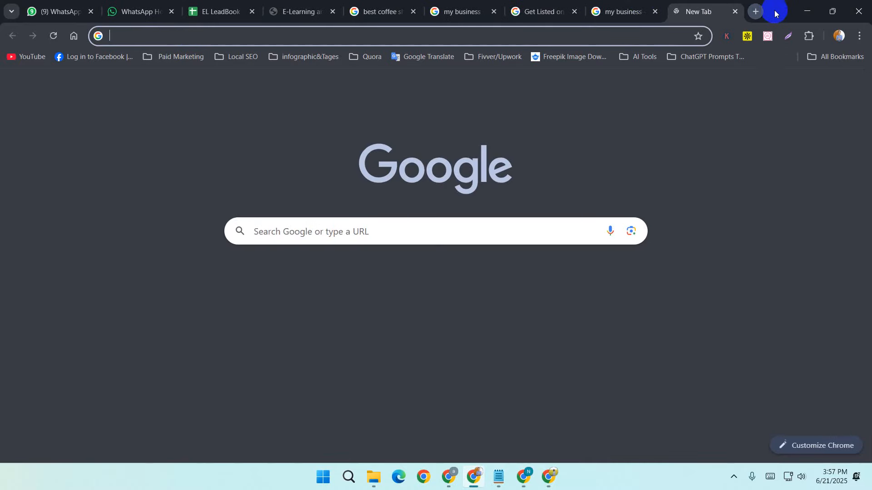
click(32, 63)
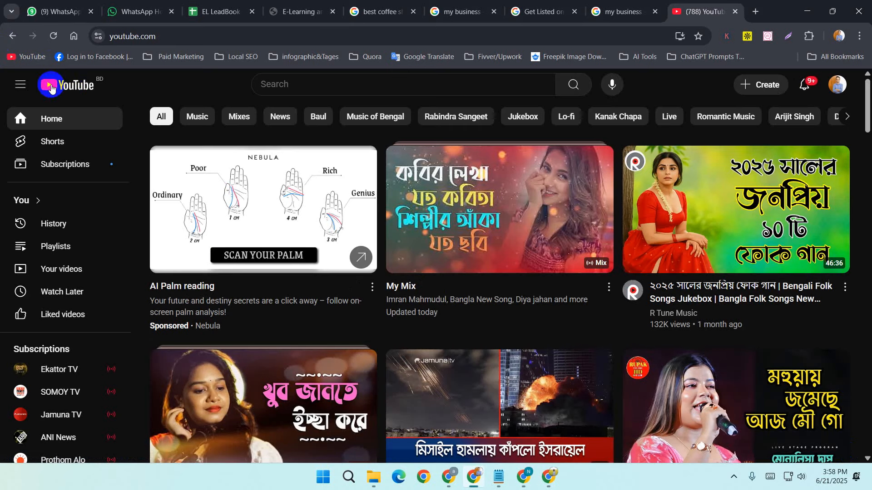
click(21, 89)
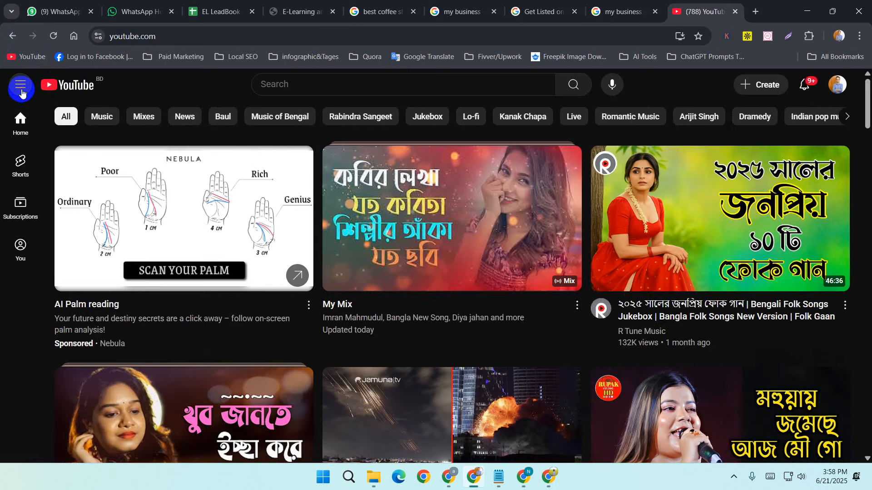
click(317, 37)
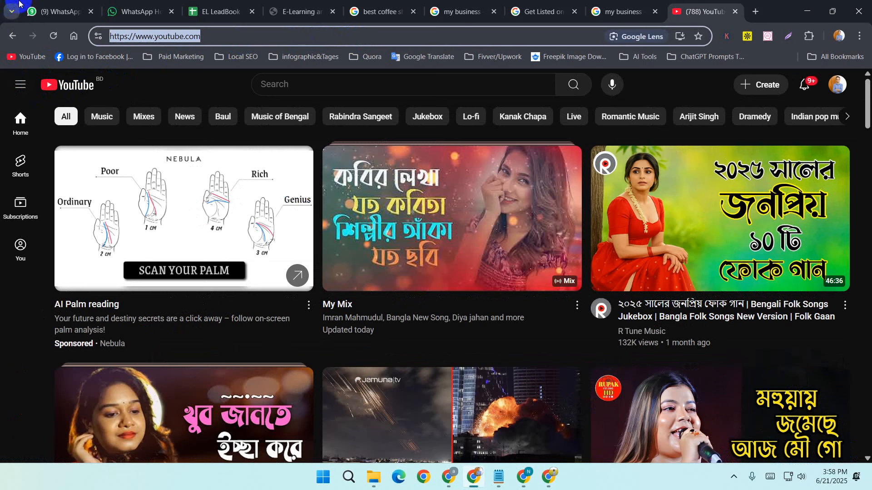
Step: Open the signed-in account's own YouTube channel and copy its web address
click(839, 81)
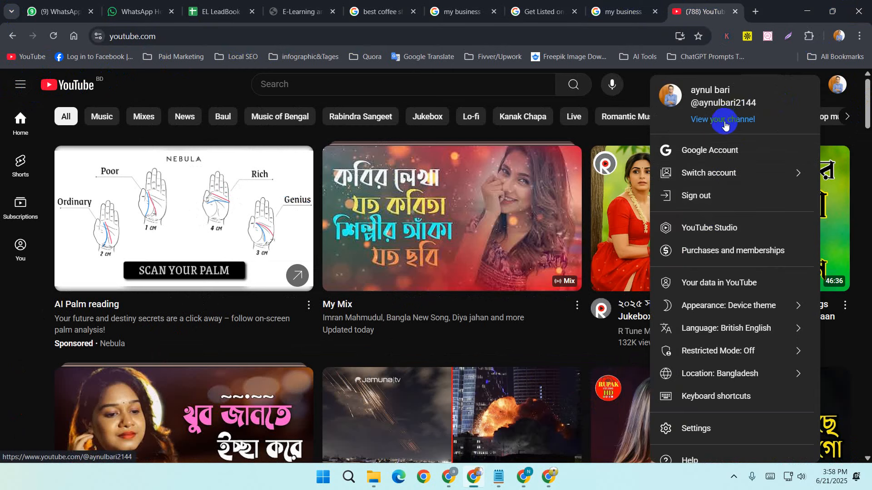
click(725, 126)
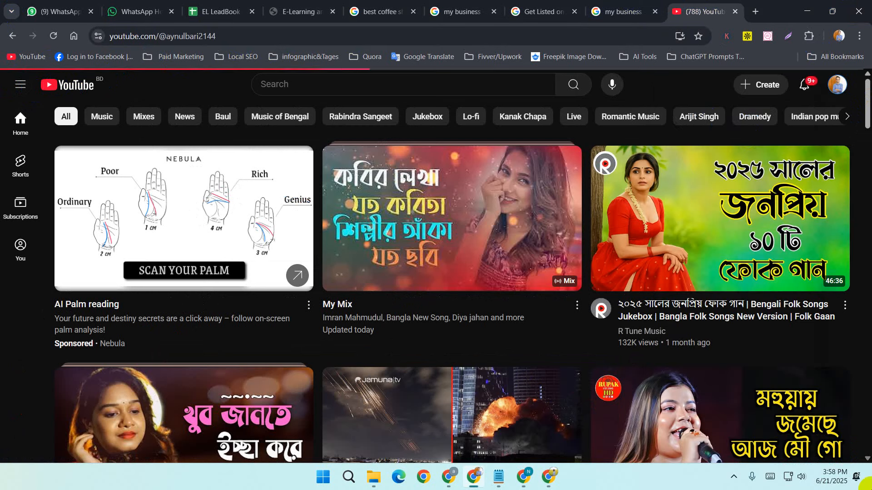
click(329, 33)
key(ctrl+c)
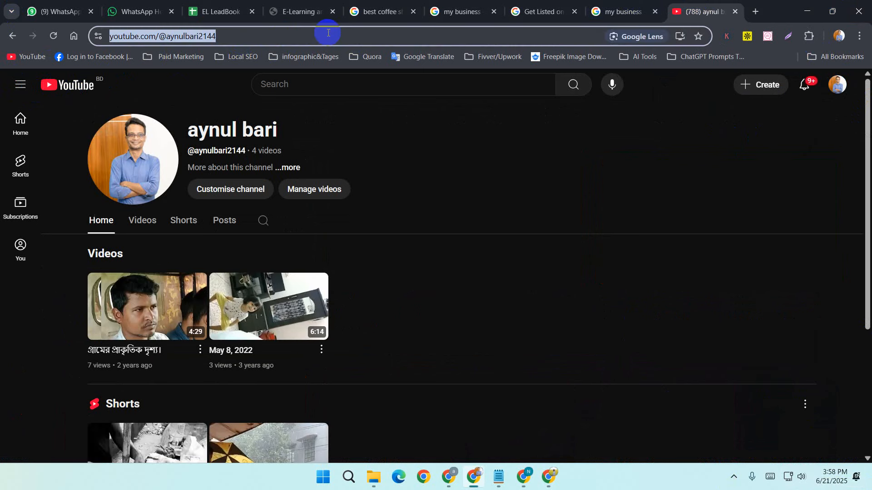
Step: Return to the Business information form, paste the channel link as the YouTube web address and save the social profile
key(alt+Tab)
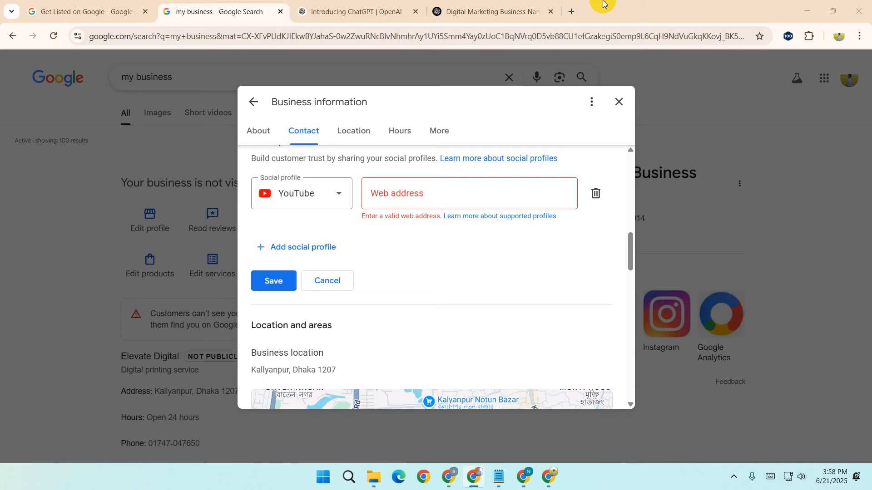
key(ctrl+v)
click(497, 247)
click(273, 267)
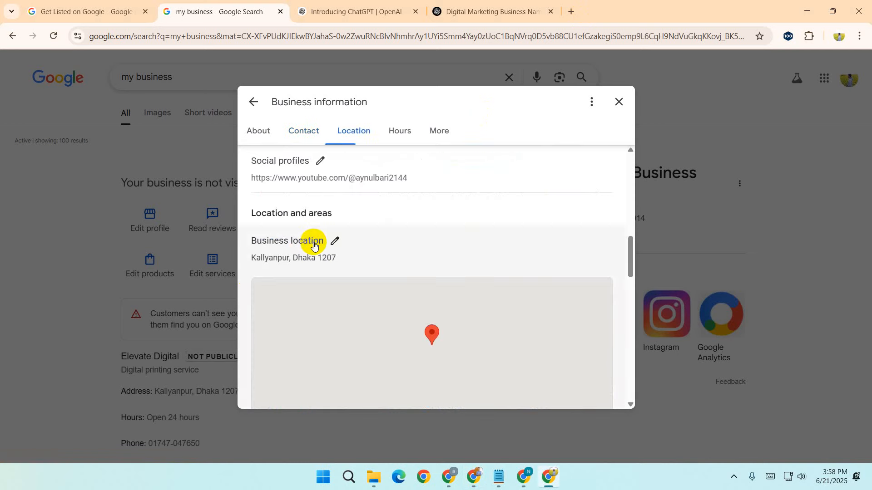
Step: Start editing the business's service area and add Bangladesh
scroll(360, 248, up, 4)
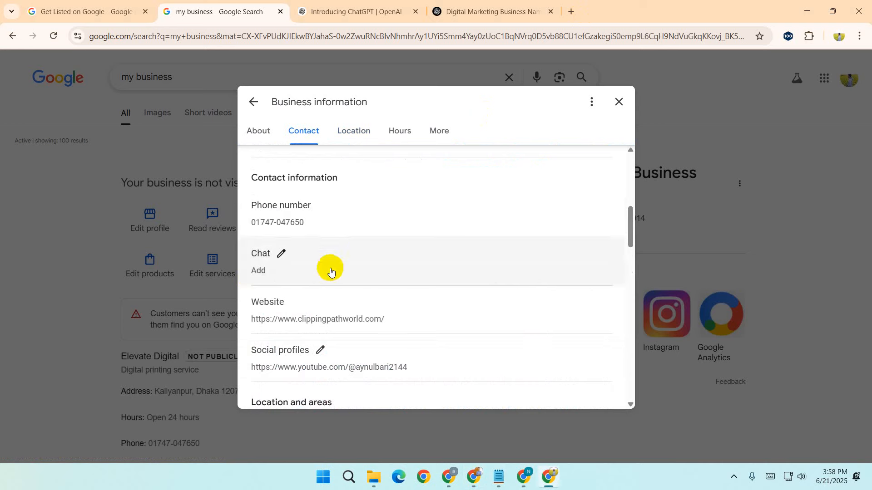
drag(630, 226, 628, 247)
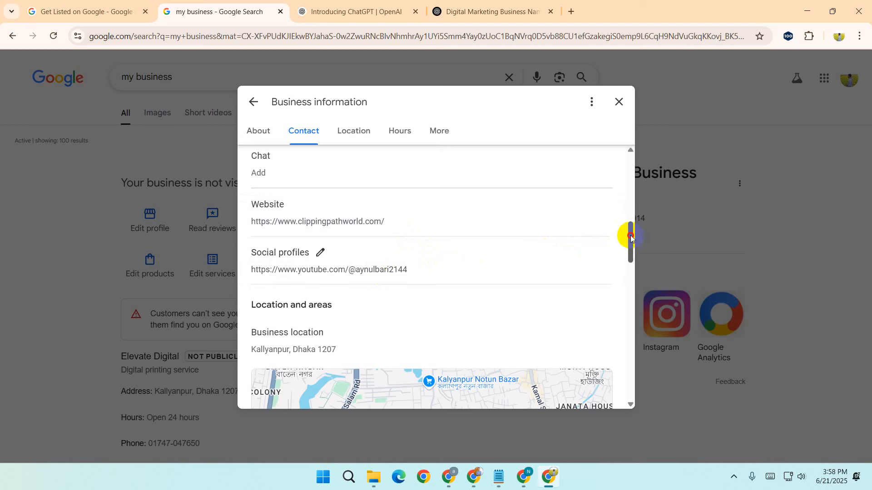
drag(630, 233, 629, 248)
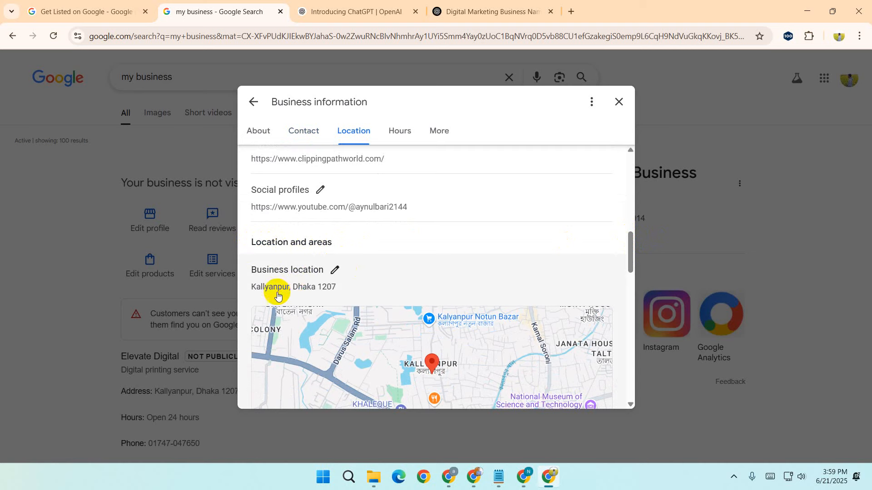
drag(628, 257, 632, 287)
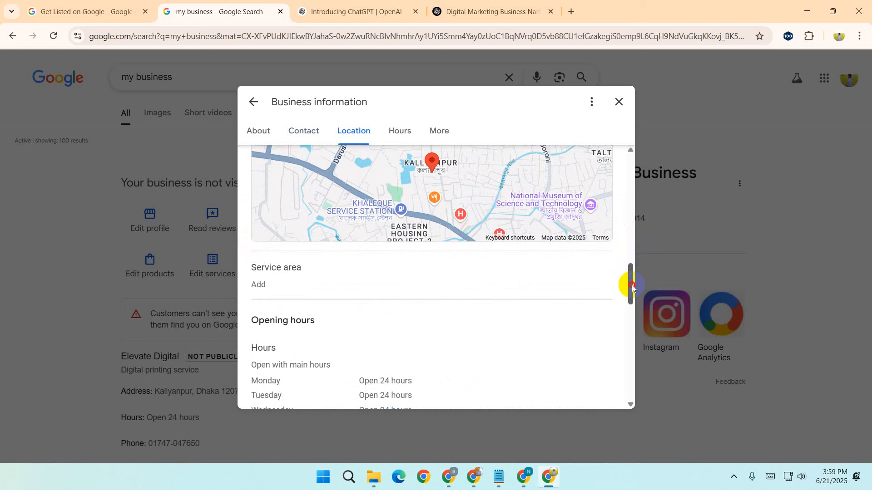
click(263, 288)
click(294, 327)
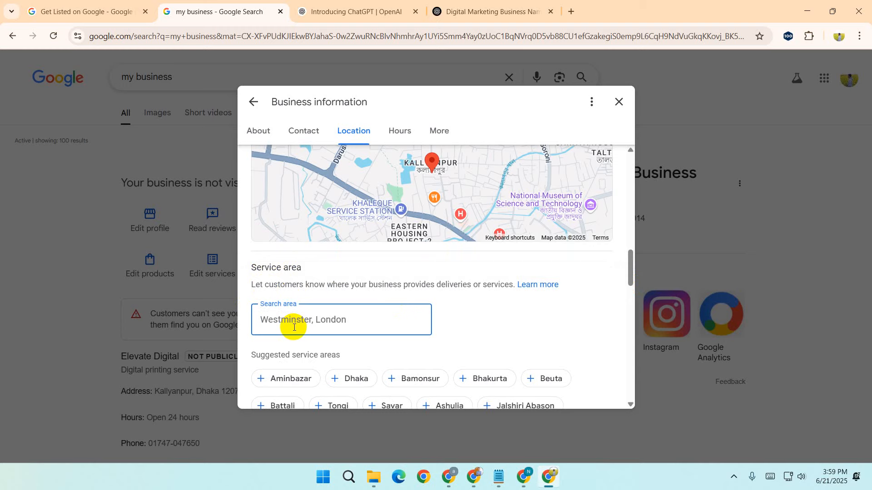
text(Ba)
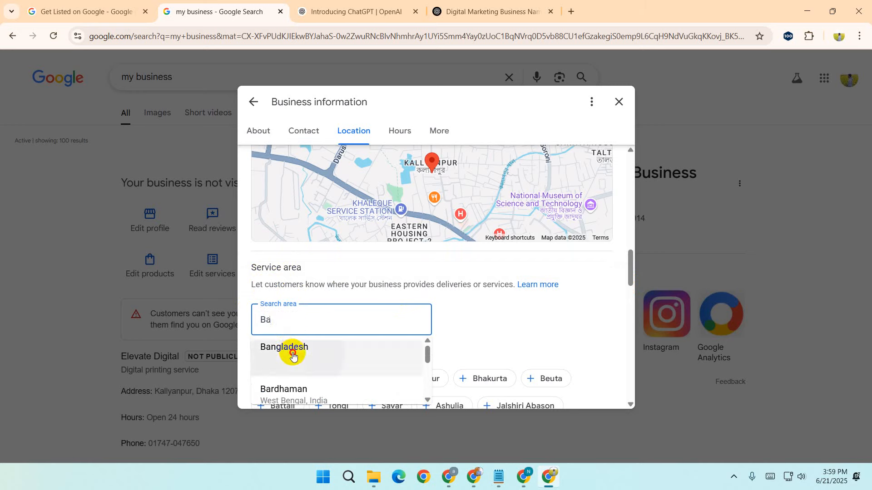
click(291, 348)
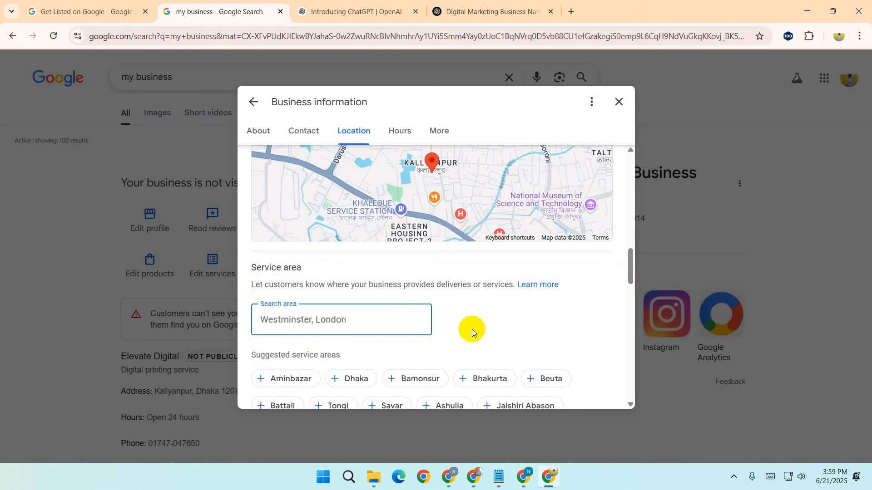
Step: Add USA to the business's service areas
drag(629, 263, 630, 272)
click(393, 278)
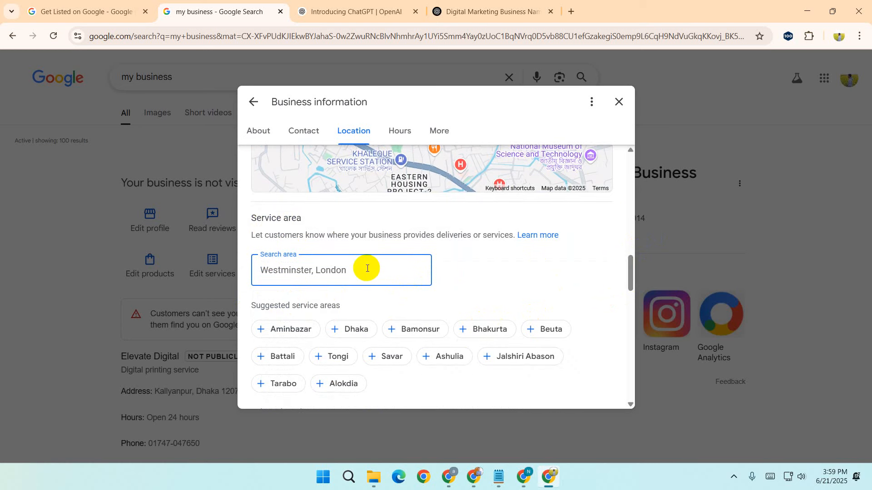
text(Us)
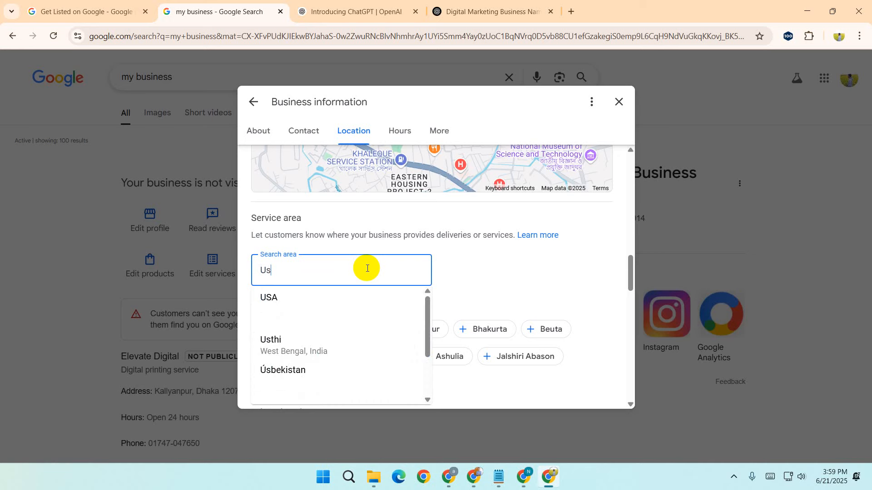
click(334, 298)
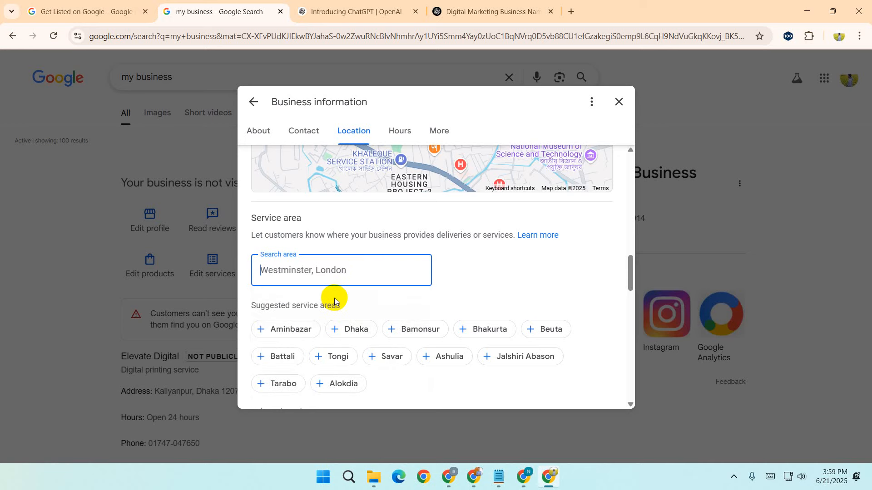
Step: Search the service areas for Canada and add a matching result
mouse_move(633, 276)
mouse_down()
mouse_move(633, 293)
mouse_move(628, 275)
mouse_up()
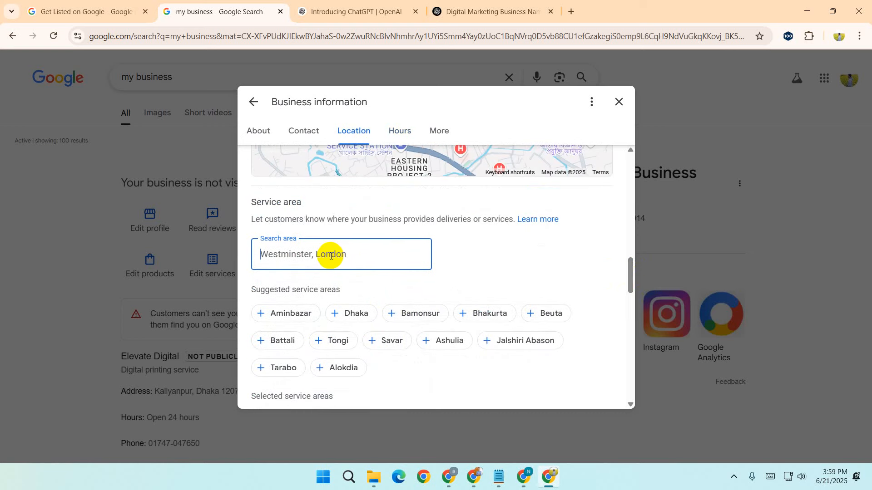
text(Ca)
text(nada)
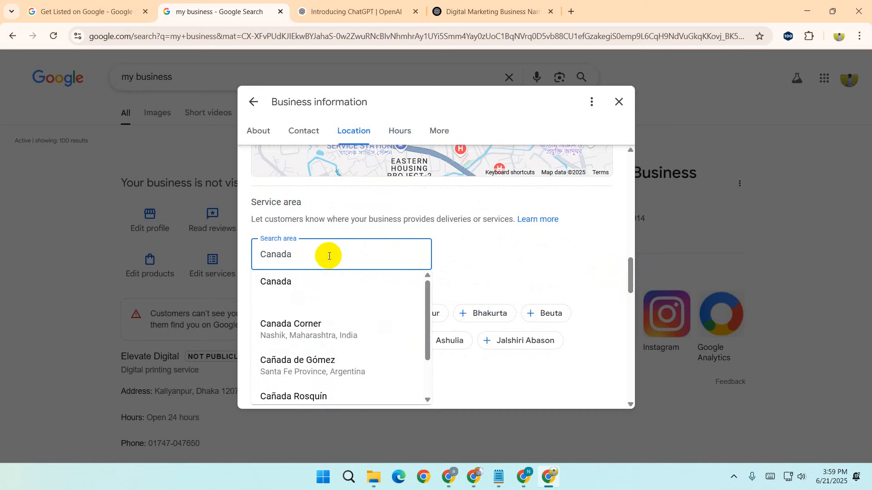
click(312, 333)
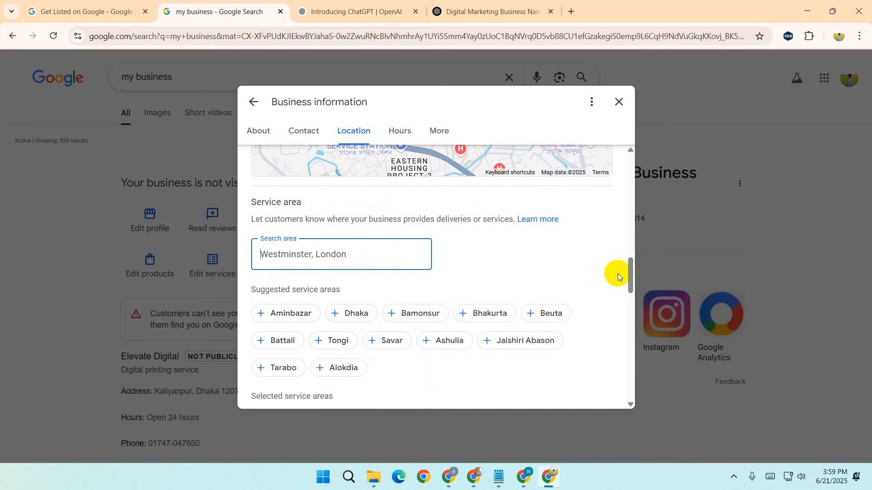
Step: Keep the unsaved service area changes and add the suggested areas Tongi, Ashulia, Savar, Battali and Jalshiri Abason
click(635, 278)
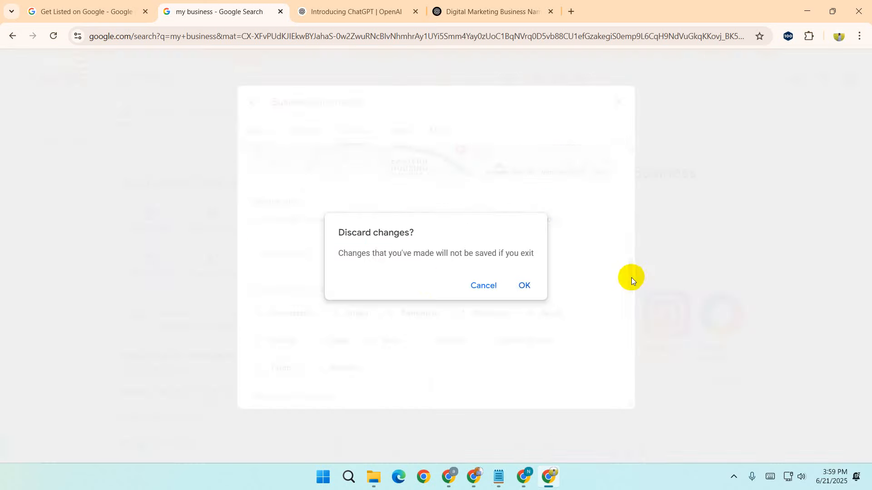
click(485, 286)
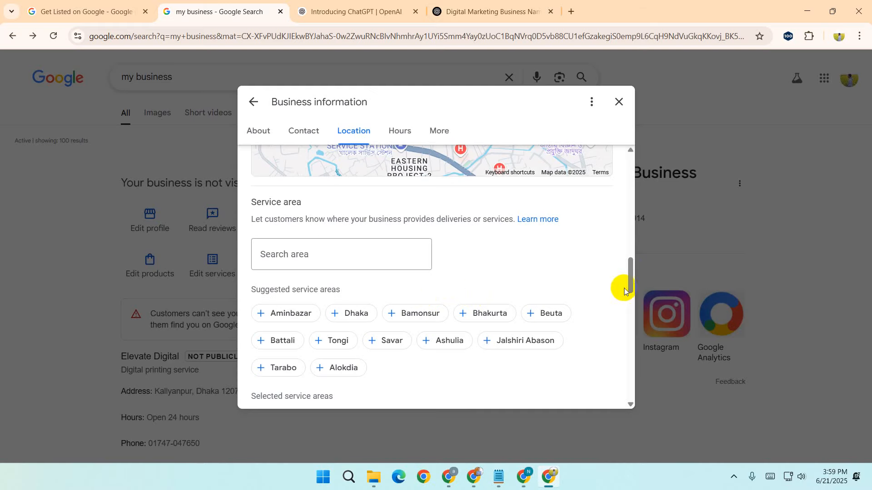
mouse_move(633, 269)
mouse_down()
mouse_move(630, 285)
mouse_move(634, 276)
mouse_up()
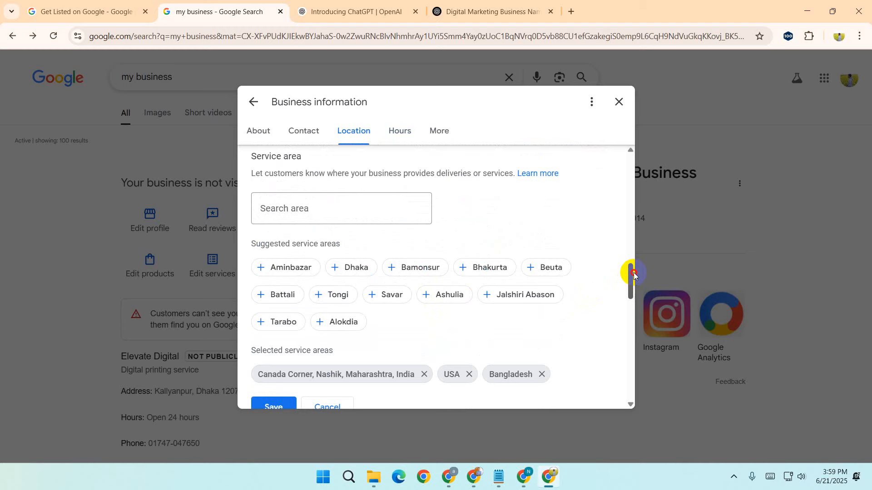
click(340, 296)
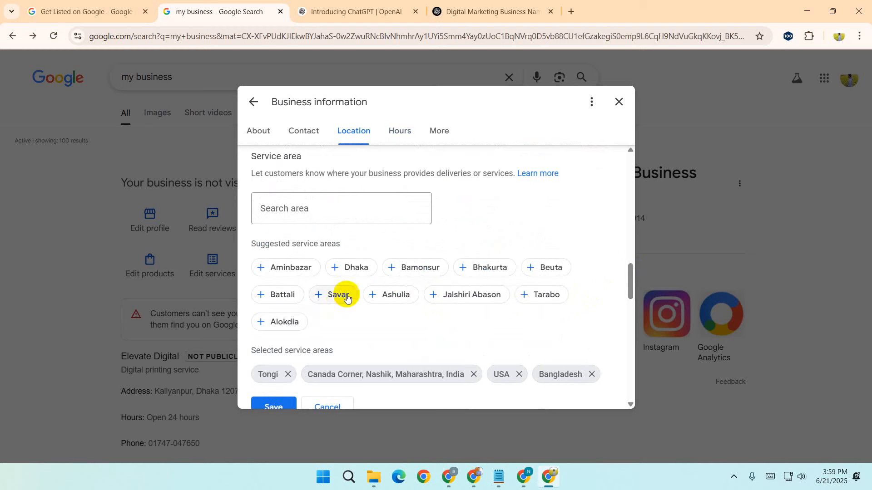
click(388, 301)
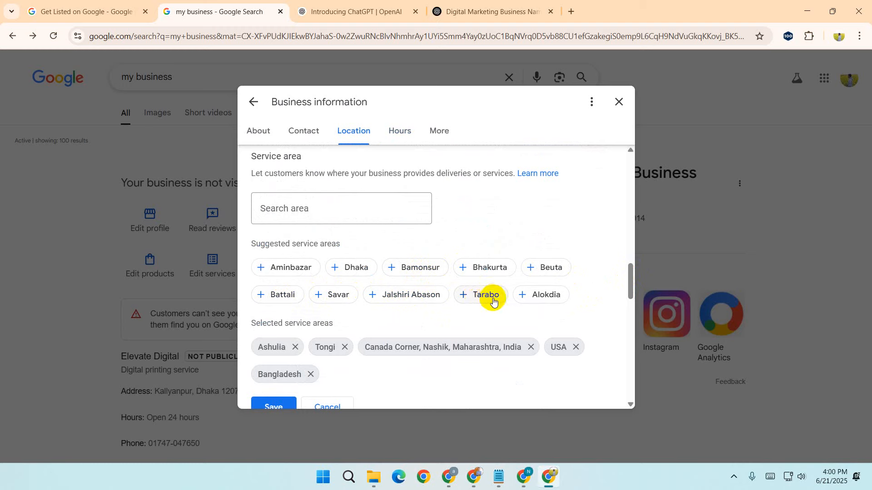
click(335, 294)
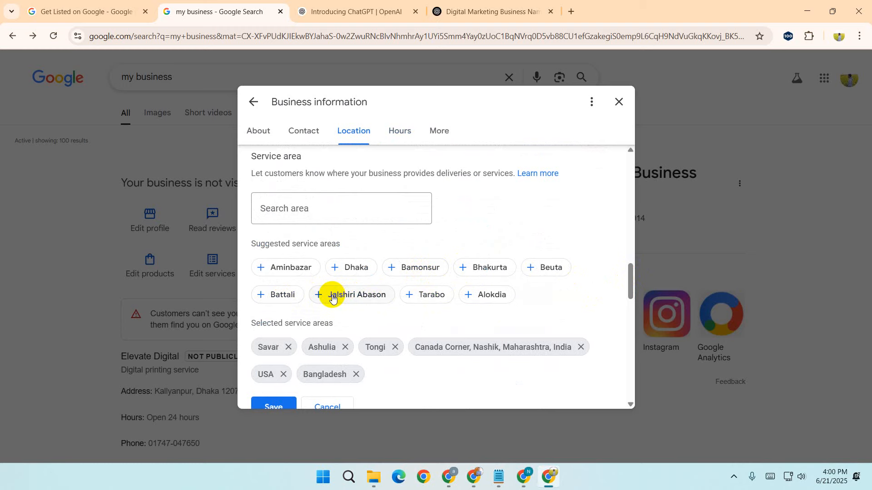
click(275, 297)
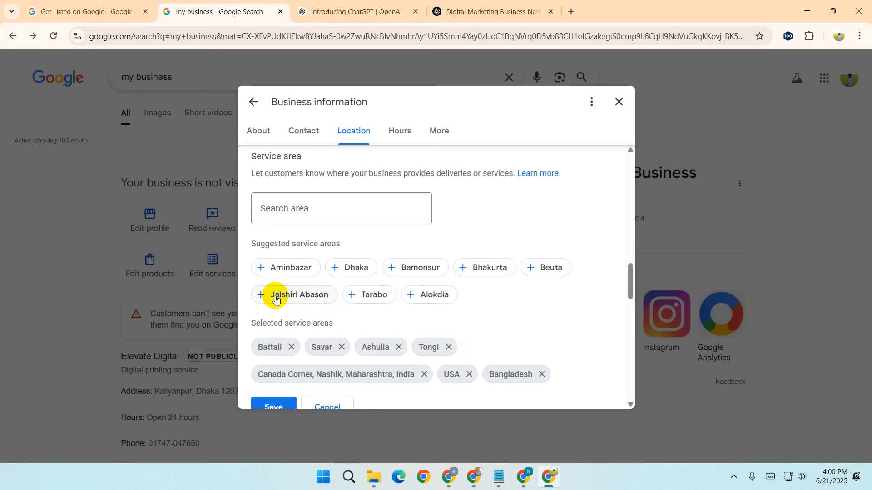
click(312, 298)
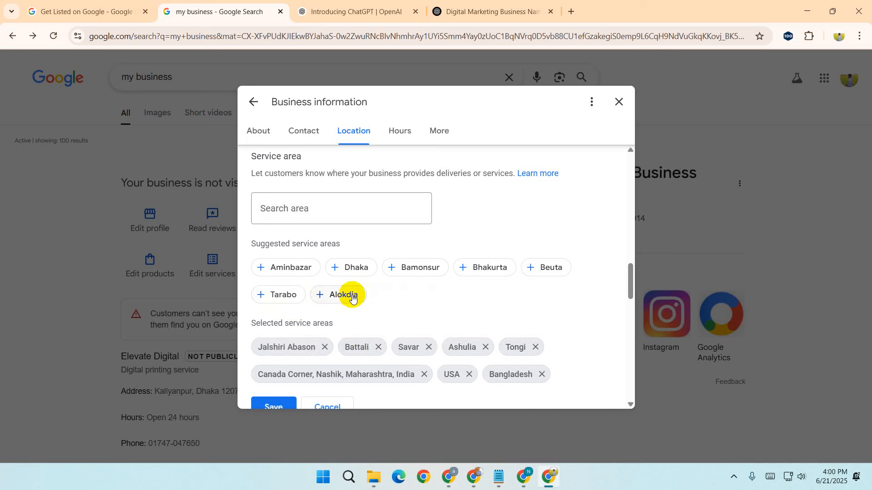
Step: Add the suggested areas Alokdia, Tarabo, Aminbazar, Bamonsur, Beuta, Bhakurta and Dhaka, and save the service area
click(350, 295)
click(262, 294)
click(288, 267)
click(341, 267)
click(401, 267)
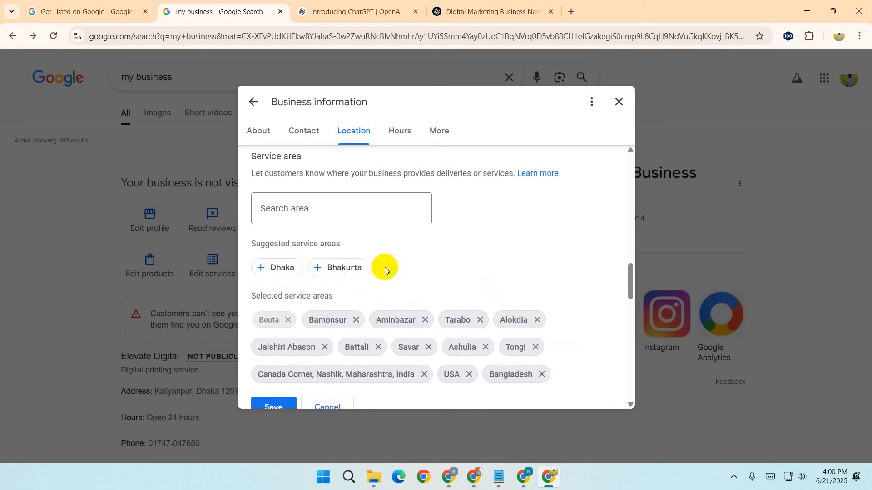
click(347, 270)
click(281, 267)
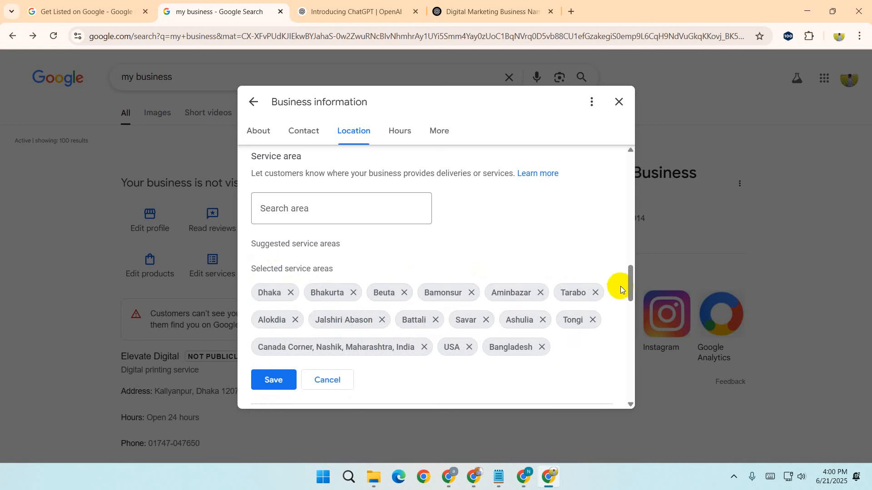
drag(634, 283, 631, 295)
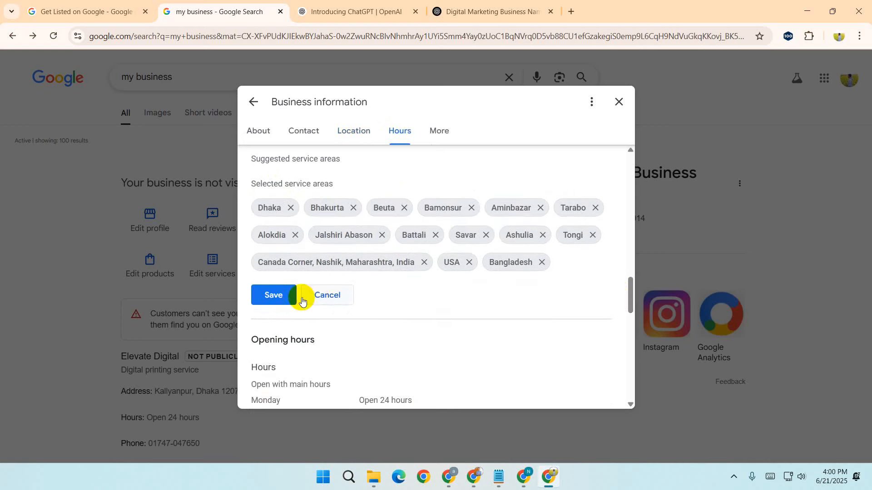
click(268, 295)
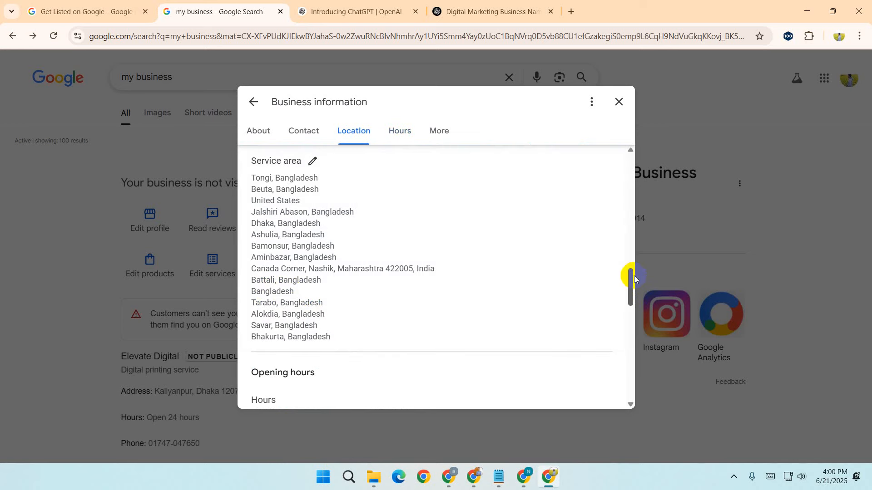
Step: Start editing the business's special hours and add a new date entry for 22/06/2025
drag(634, 283, 634, 322)
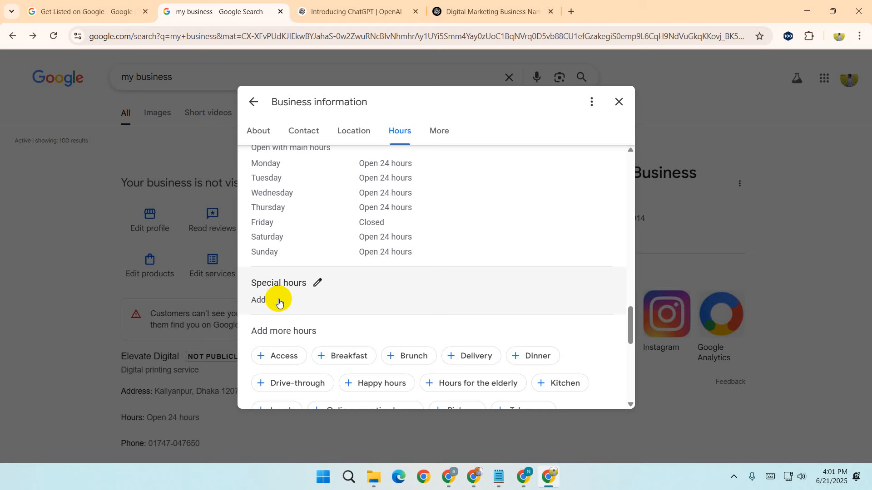
click(278, 301)
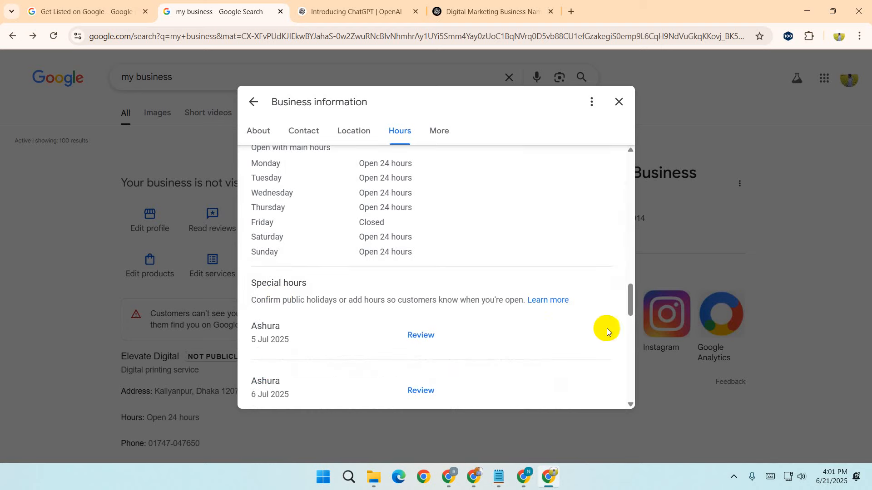
drag(634, 295, 638, 323)
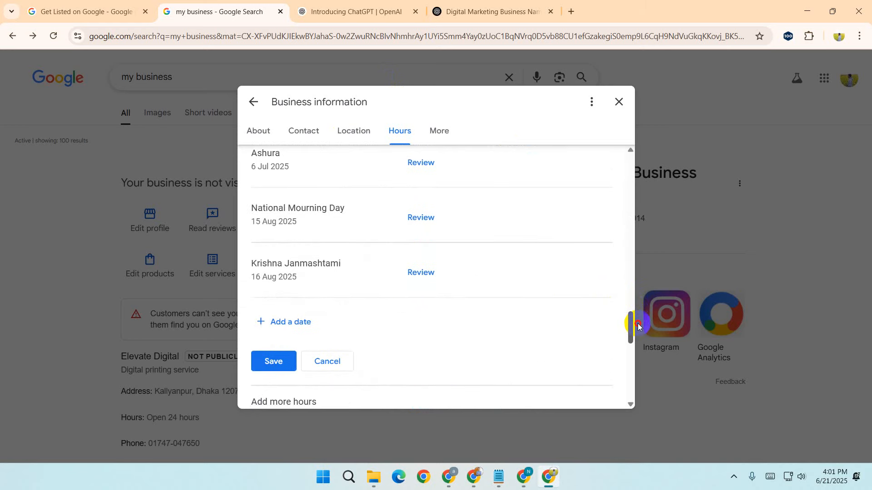
drag(638, 323, 636, 318)
click(310, 368)
click(288, 364)
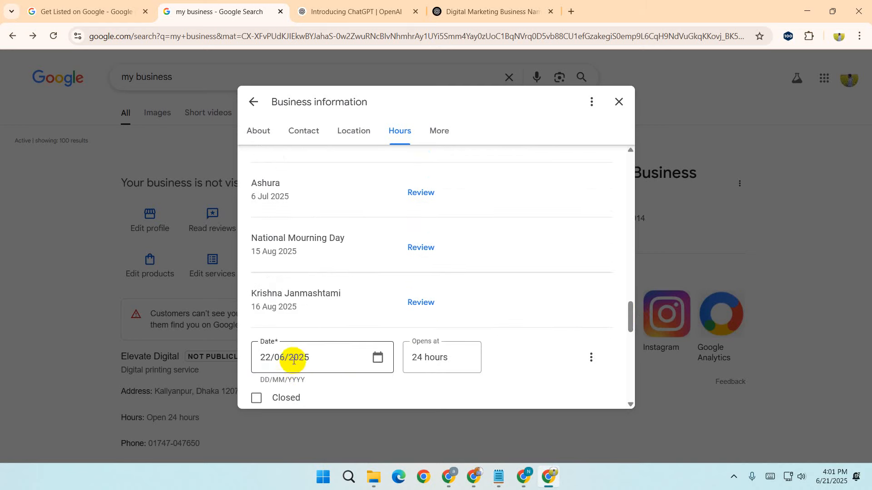
Step: Keep 22/06/2025 as open 24 hours instead of closed and save the special hours
drag(632, 312, 632, 316)
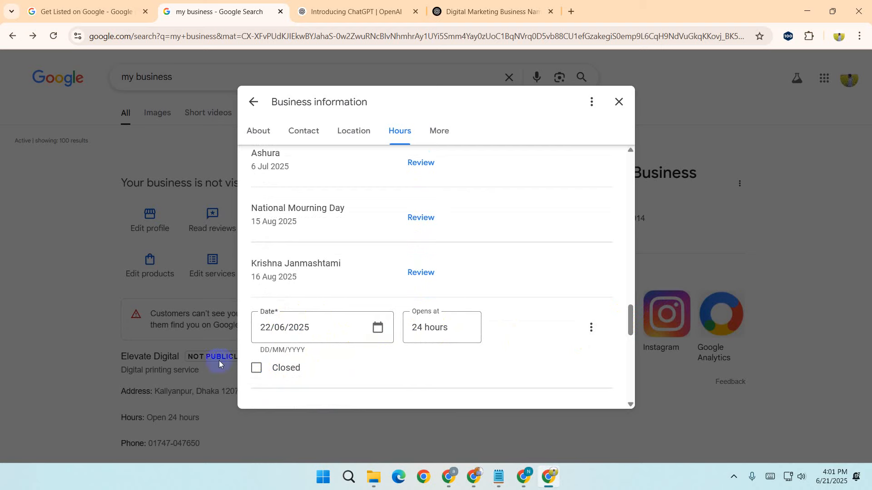
drag(628, 315, 633, 326)
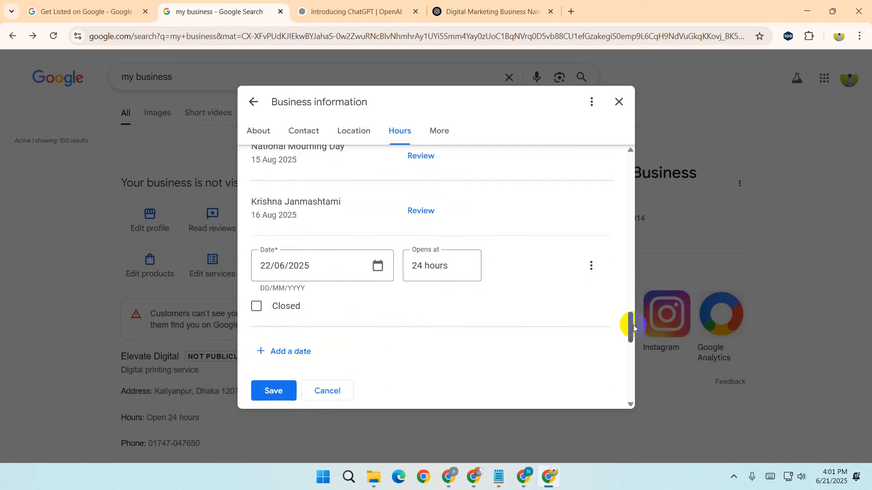
click(255, 307)
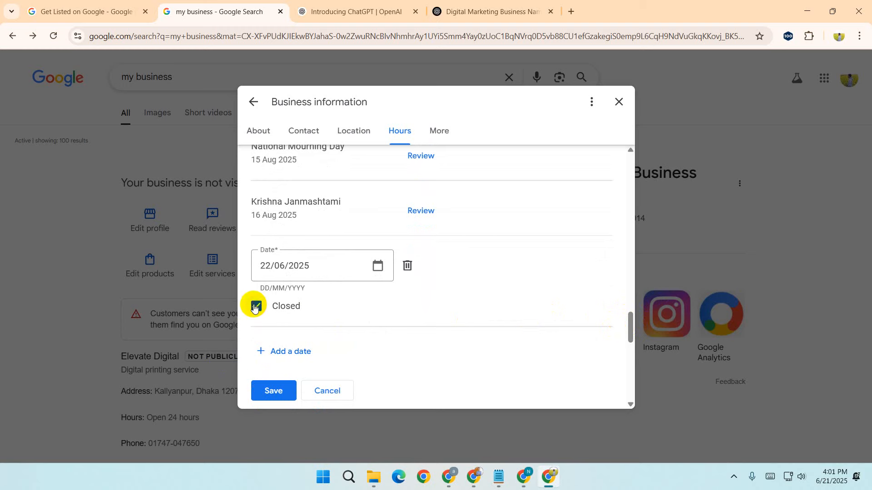
click(255, 307)
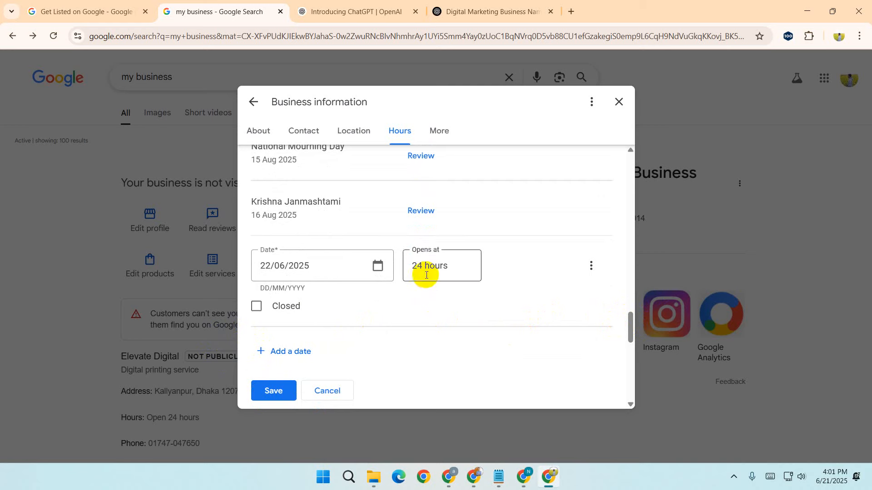
click(267, 388)
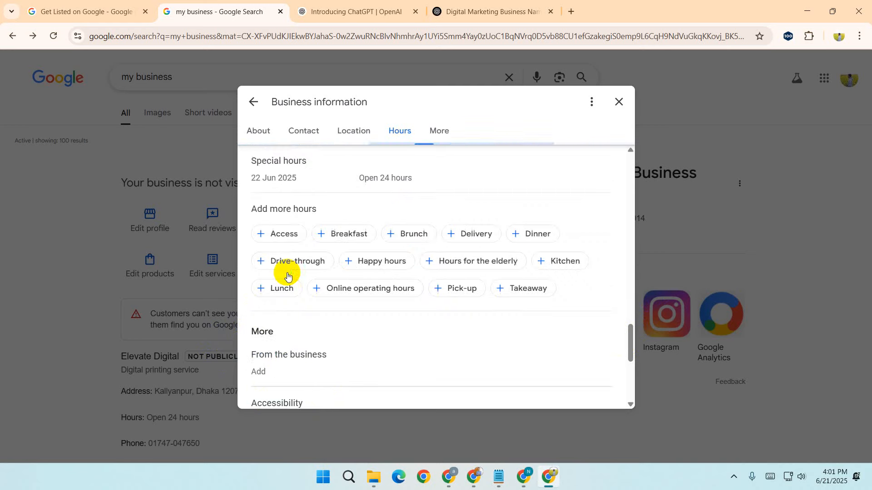
Step: Add a dinner hours section, leave every day from Monday to Sunday marked closed, and save it
drag(630, 340, 633, 320)
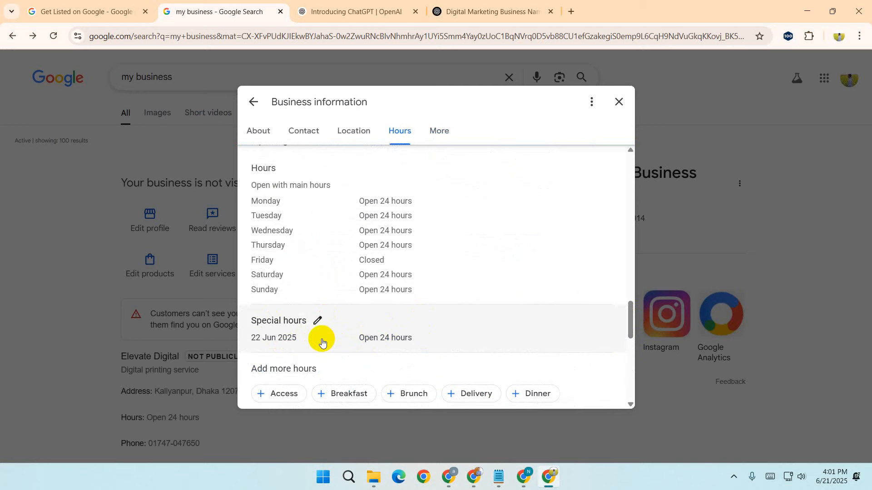
drag(628, 313, 629, 338)
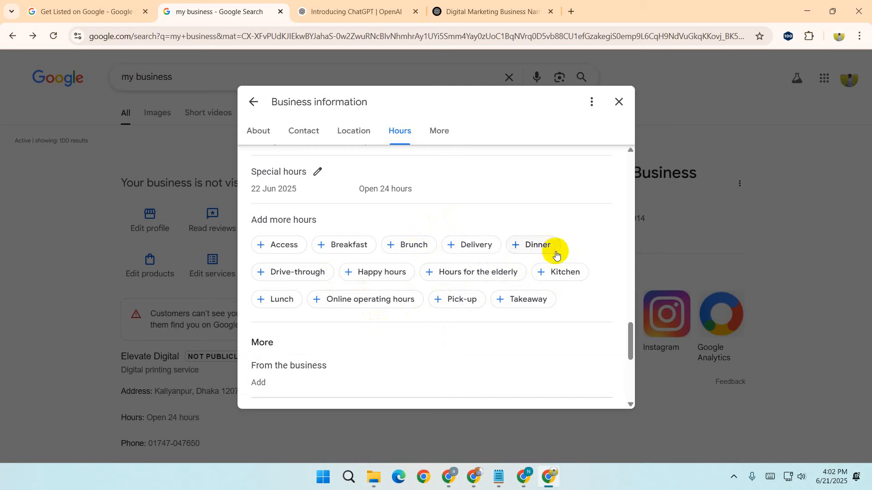
click(542, 246)
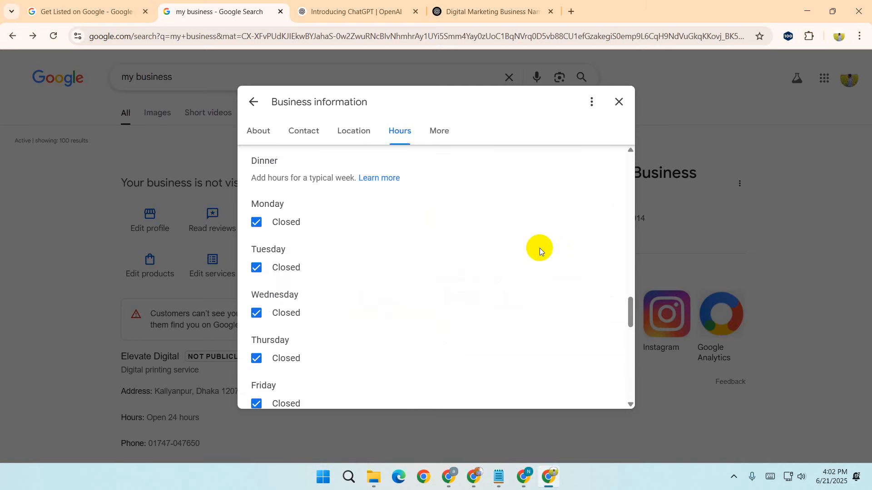
scroll(539, 249, down, 8)
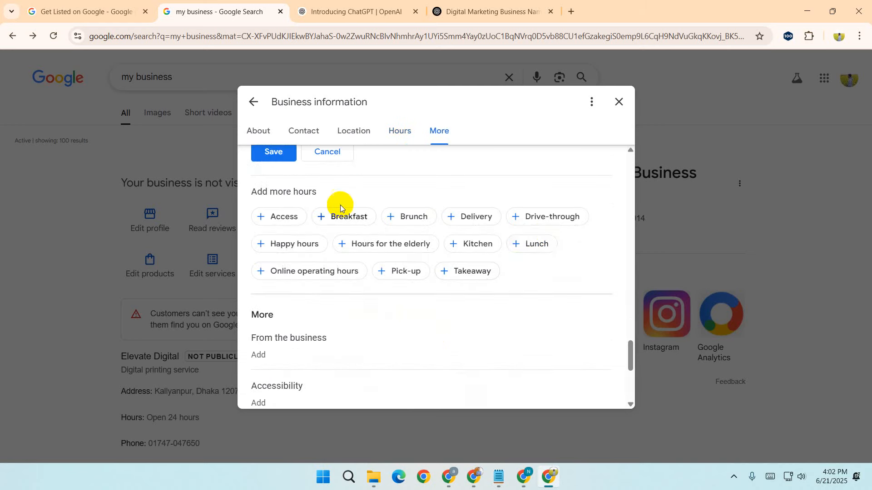
drag(631, 354, 646, 335)
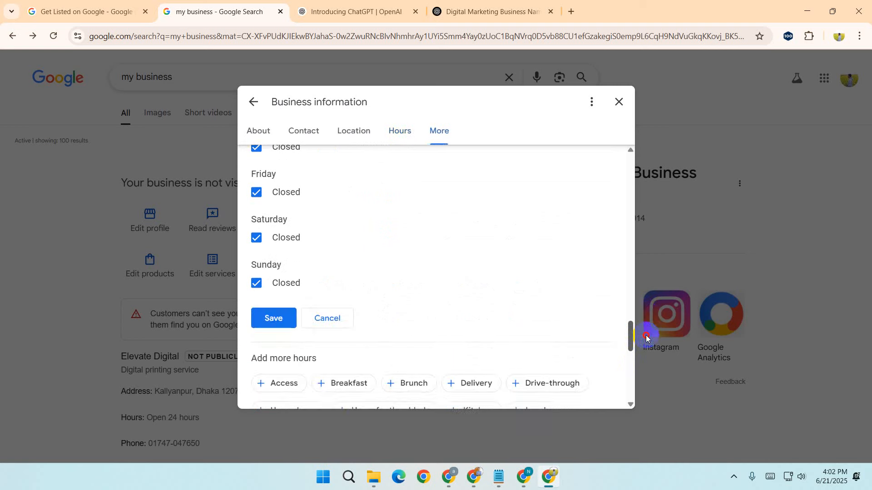
scroll(282, 230, up, 4)
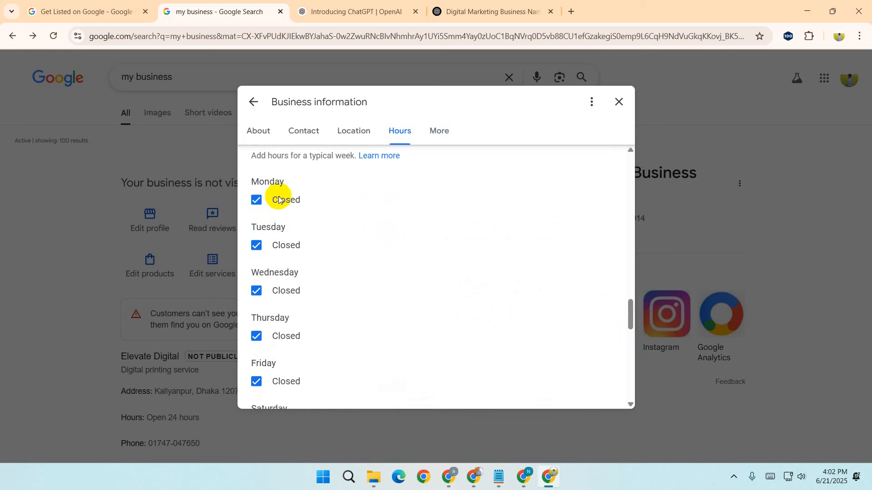
drag(269, 181, 303, 182)
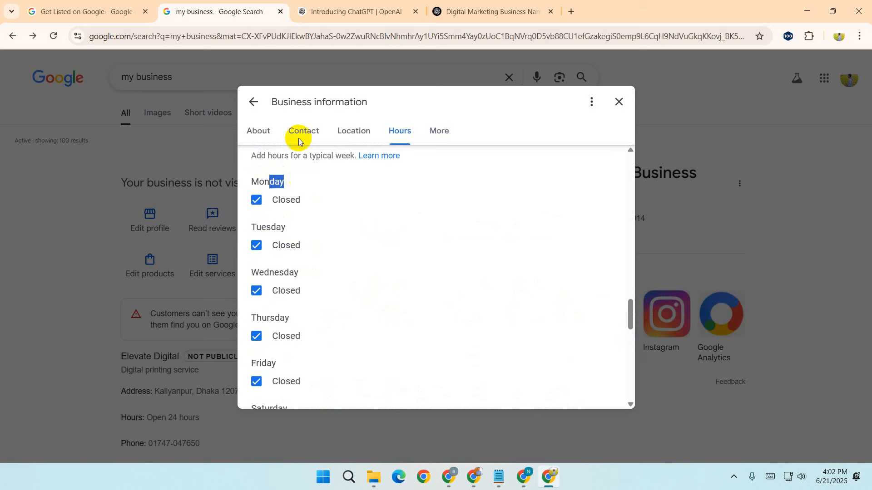
scroll(404, 345, down, 4)
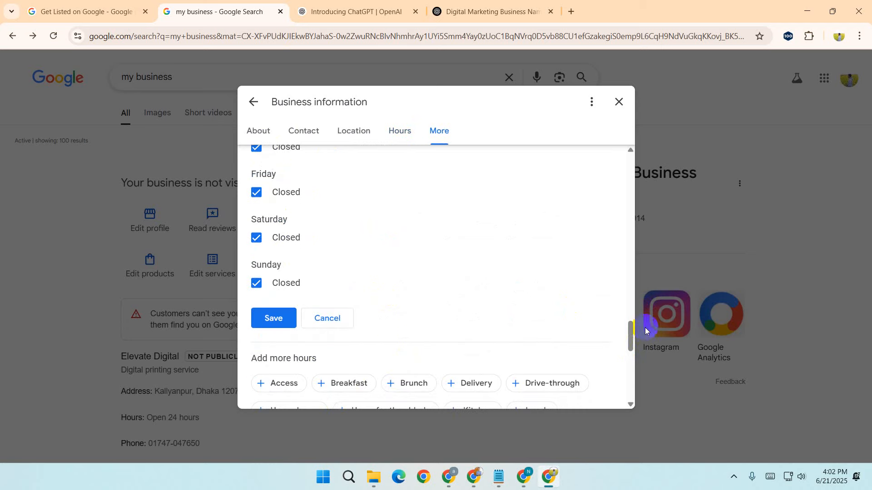
drag(633, 339, 633, 301)
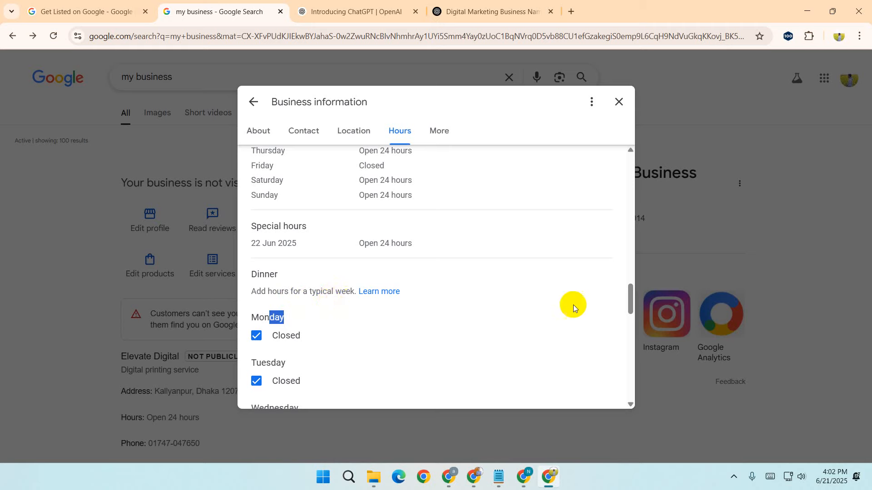
drag(630, 303, 630, 312)
scroll(310, 317, down, 8)
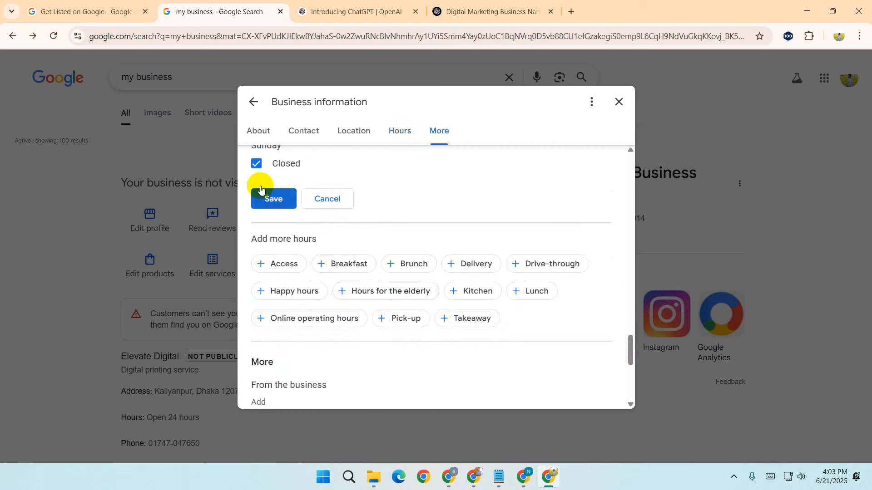
click(283, 201)
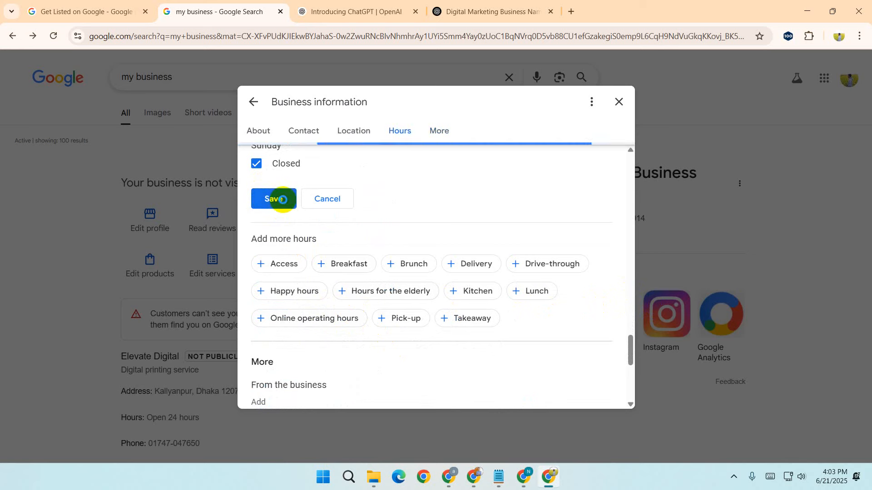
Step: In the From the business attributes, set Identifies as women-owned to Yes and save it
drag(630, 313, 633, 333)
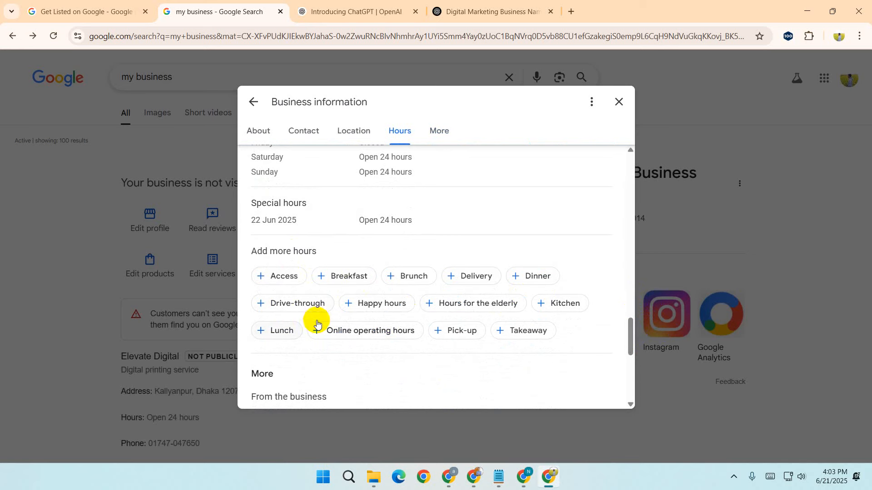
scroll(629, 346, down, 2)
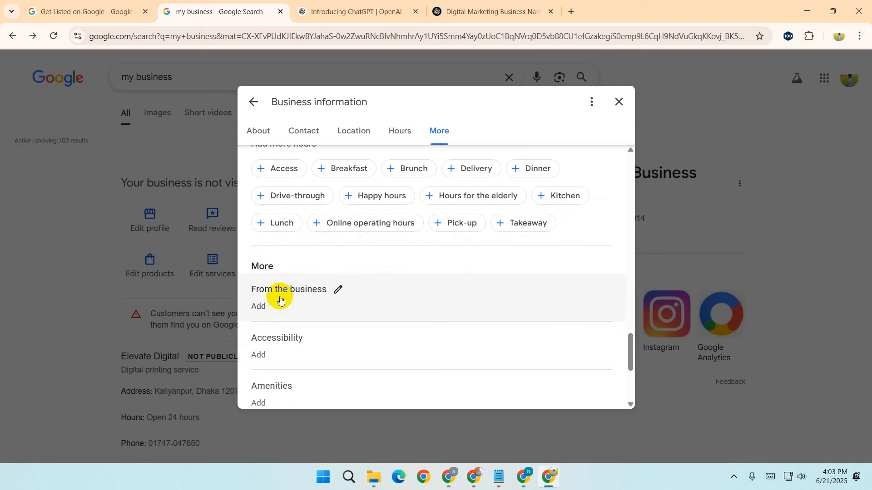
click(337, 291)
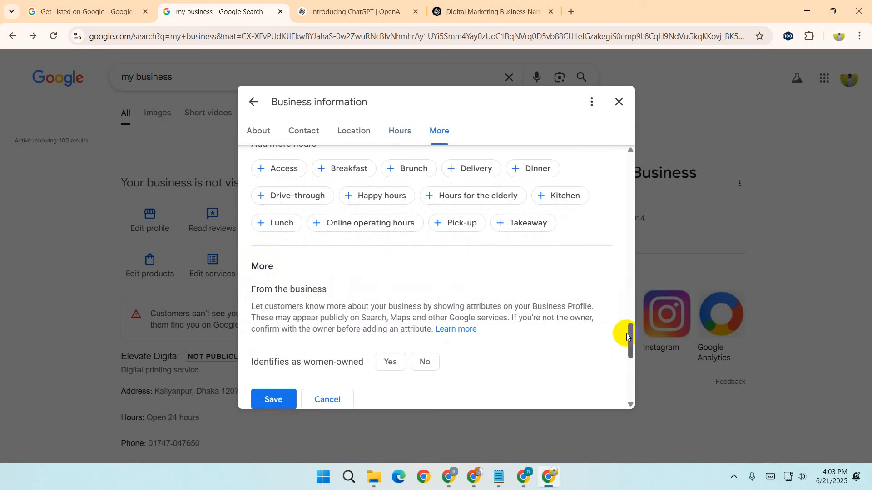
drag(626, 345, 627, 356)
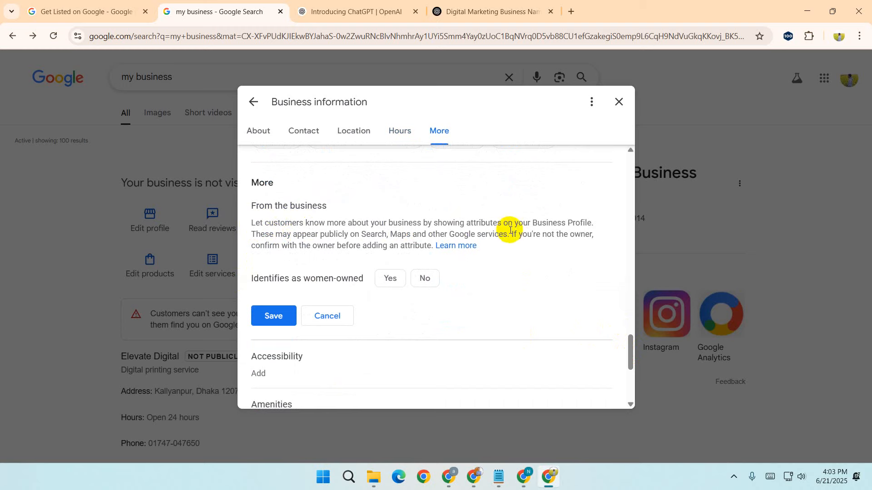
click(390, 280)
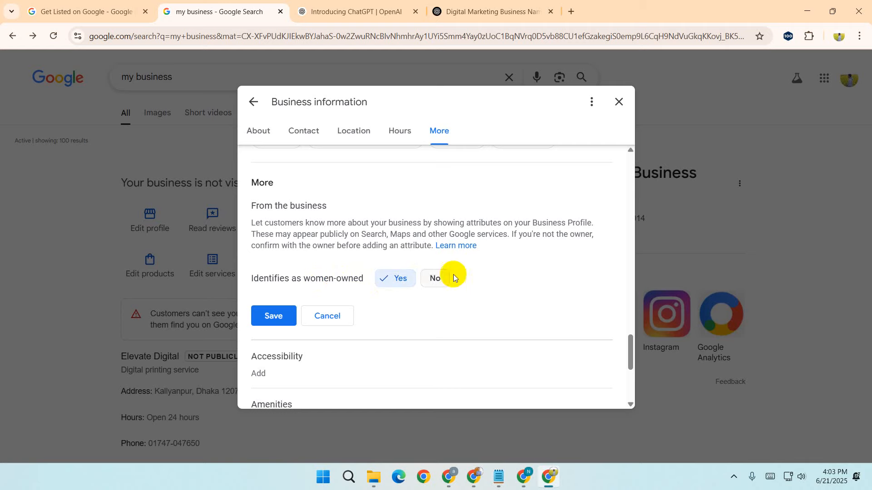
scroll(623, 334, down, 2)
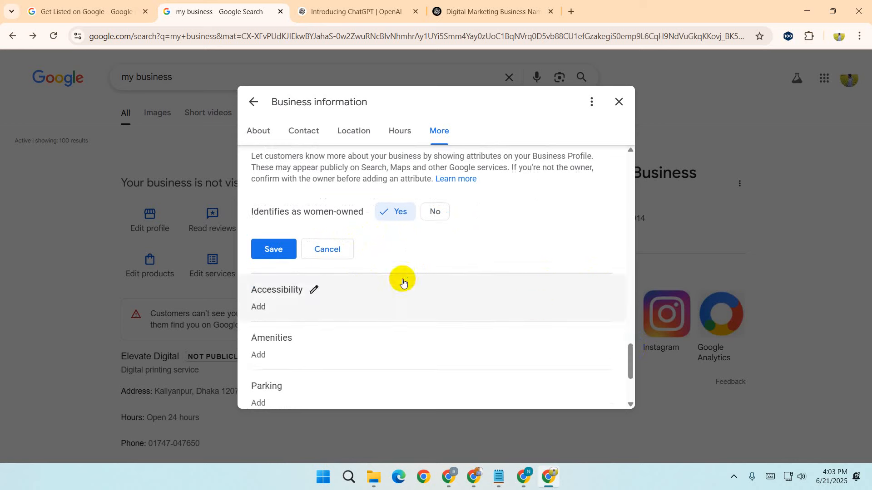
click(271, 248)
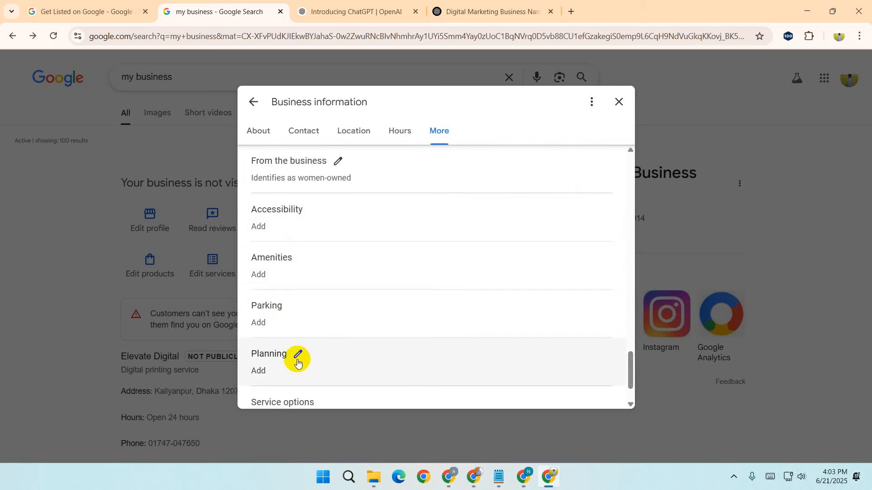
Step: Review the business information sections from About, Contact, Location and Hours through to the remaining attributes under More
scroll(298, 362, down, 2)
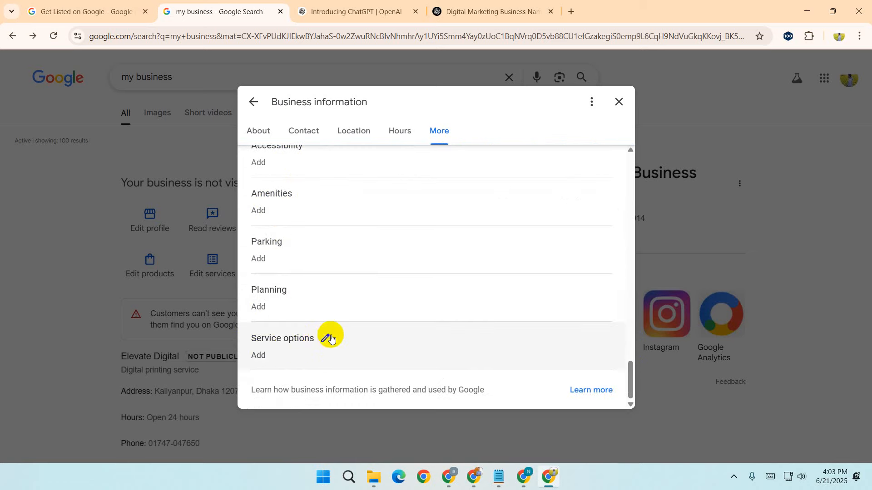
scroll(331, 336, up, 5)
scroll(322, 300, down, 5)
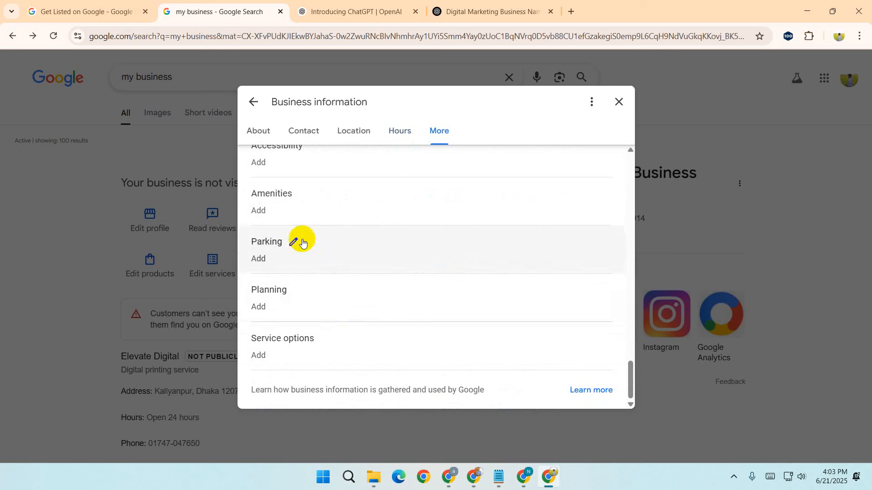
scroll(303, 243, up, 4)
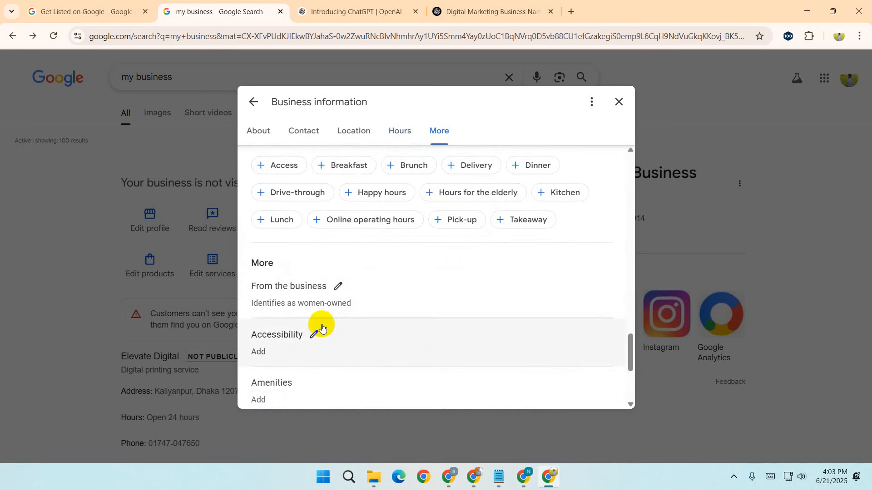
scroll(323, 326, down, 4)
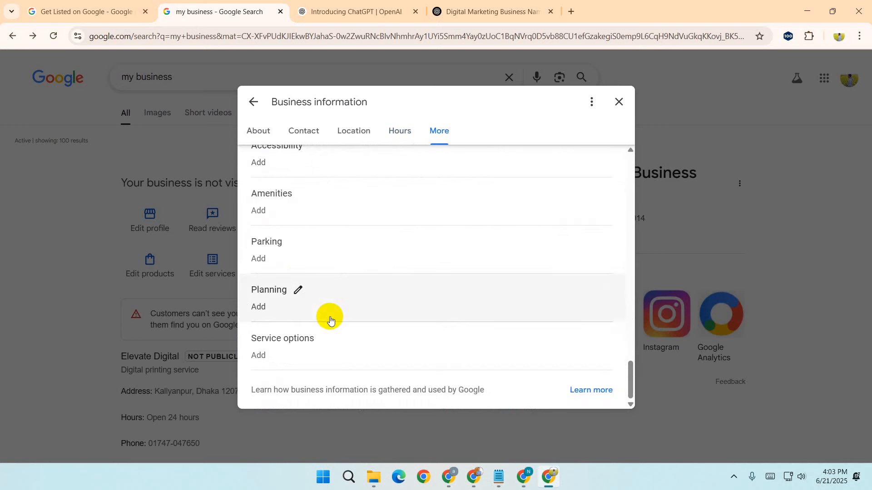
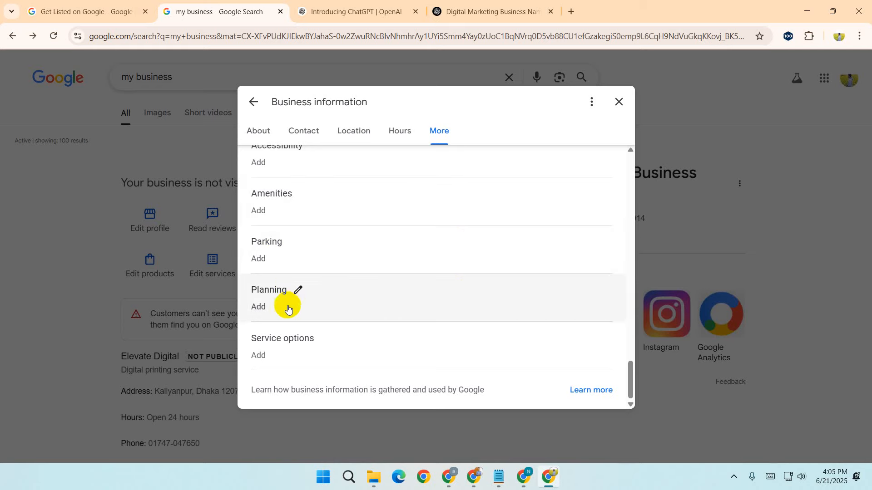
scroll(356, 344, up, 10)
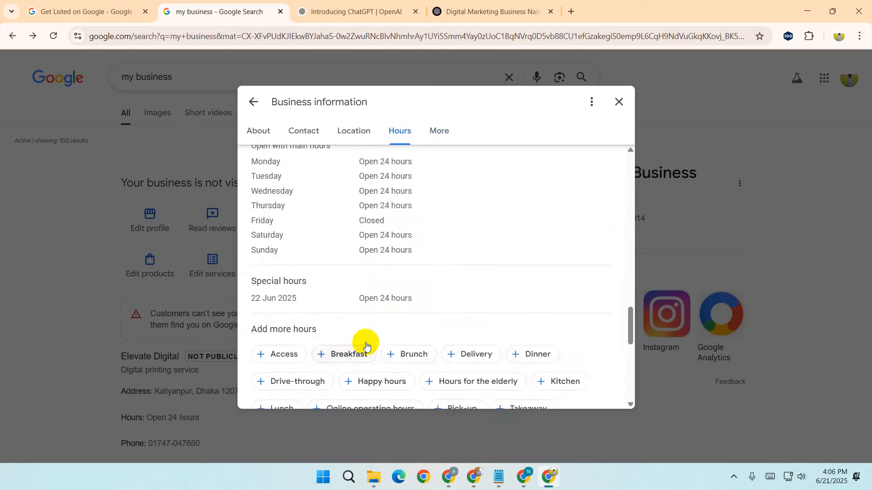
scroll(381, 331, up, 5)
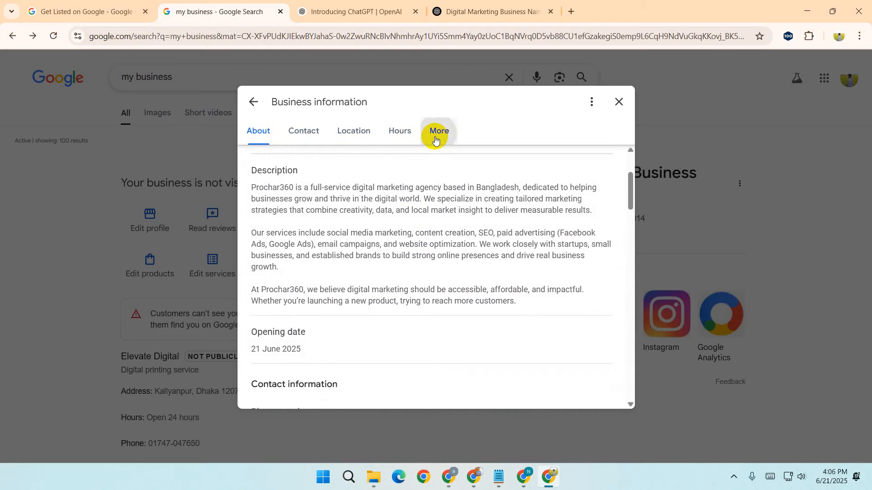
click(436, 133)
click(396, 132)
click(354, 131)
click(303, 130)
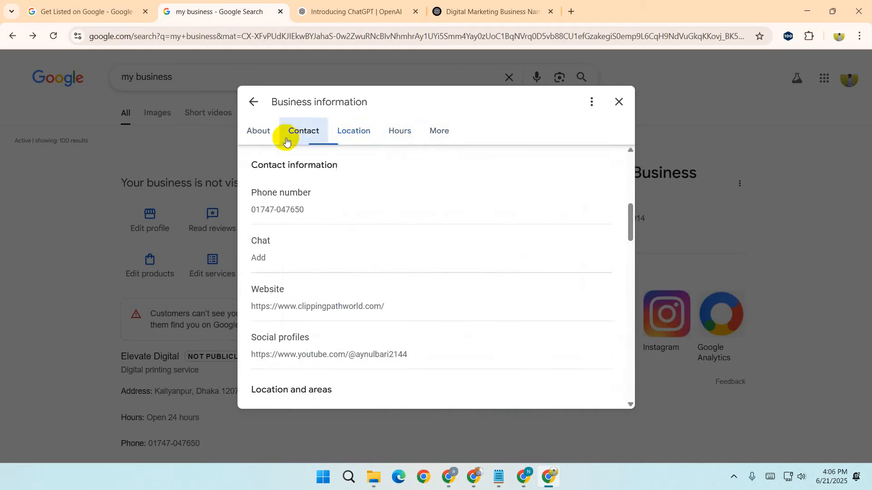
click(254, 140)
scroll(408, 376, down, 15)
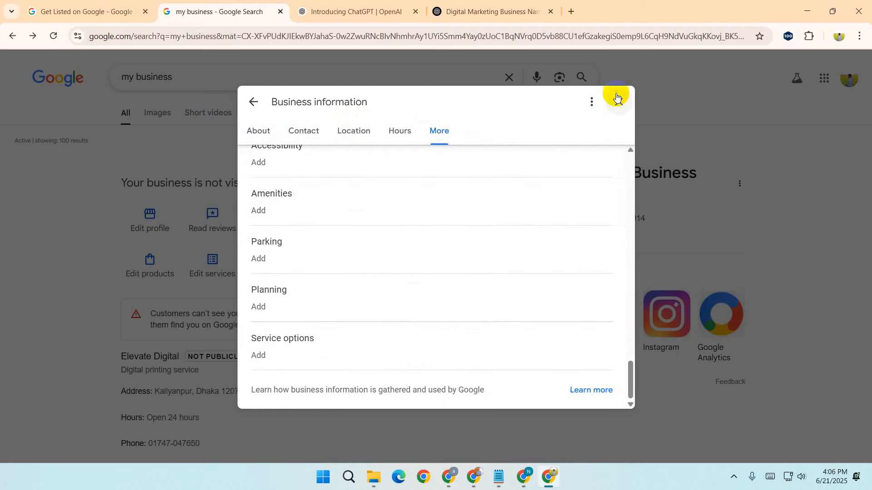
scroll(565, 204, up, 8)
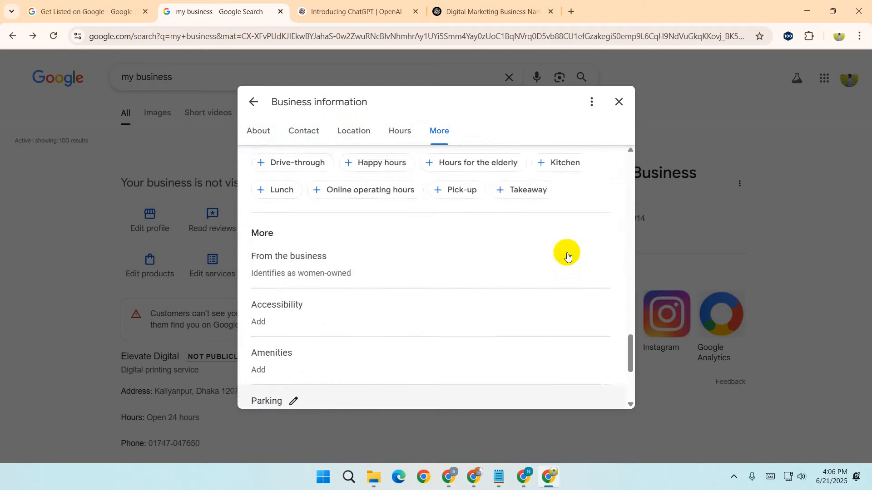
scroll(567, 257, up, 10)
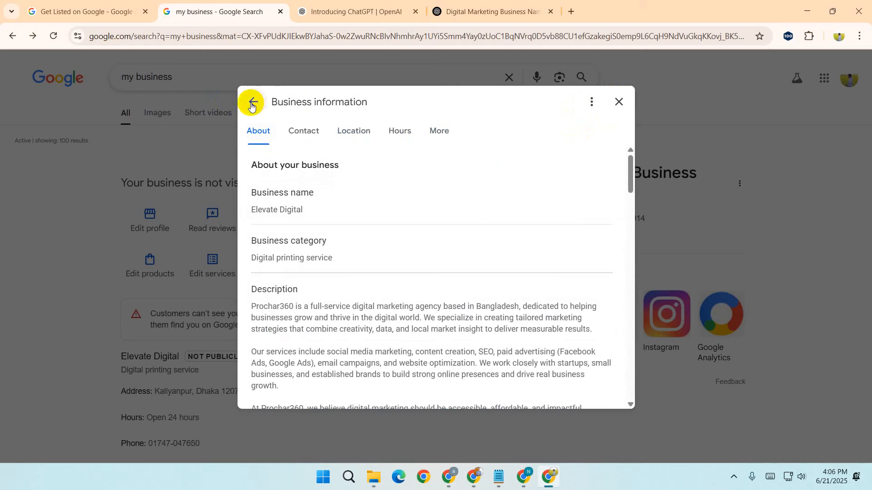
Step: In the service options, set Offers online appointments and On-site services available to Yes and save them
drag(630, 172, 640, 377)
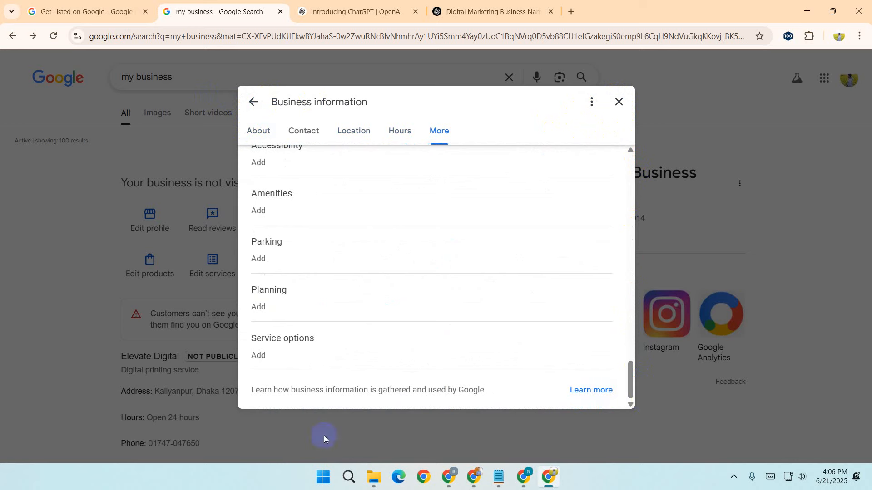
click(310, 348)
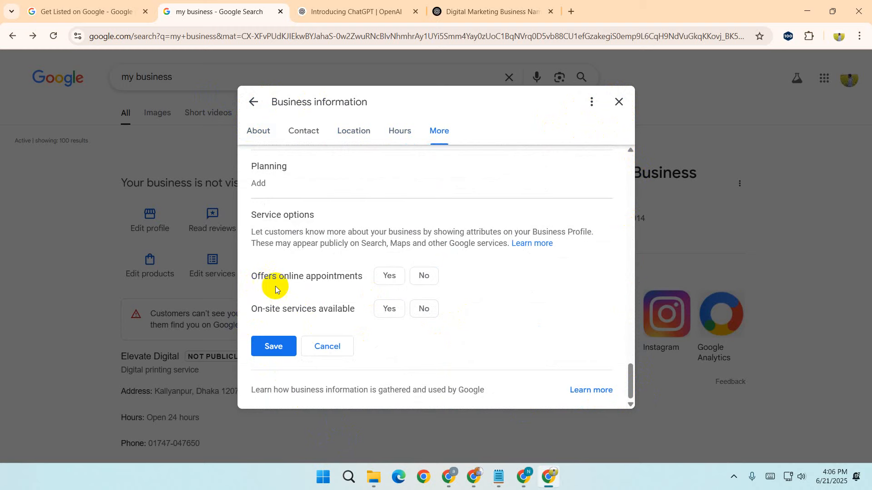
click(389, 276)
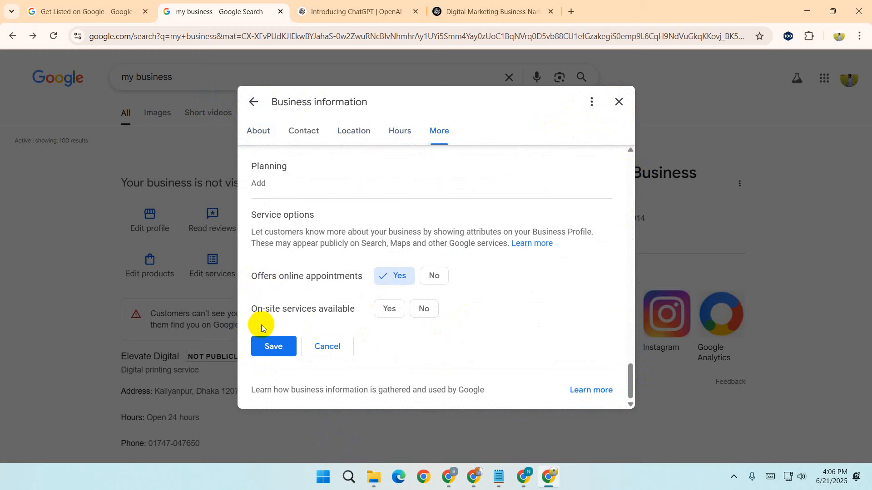
click(381, 314)
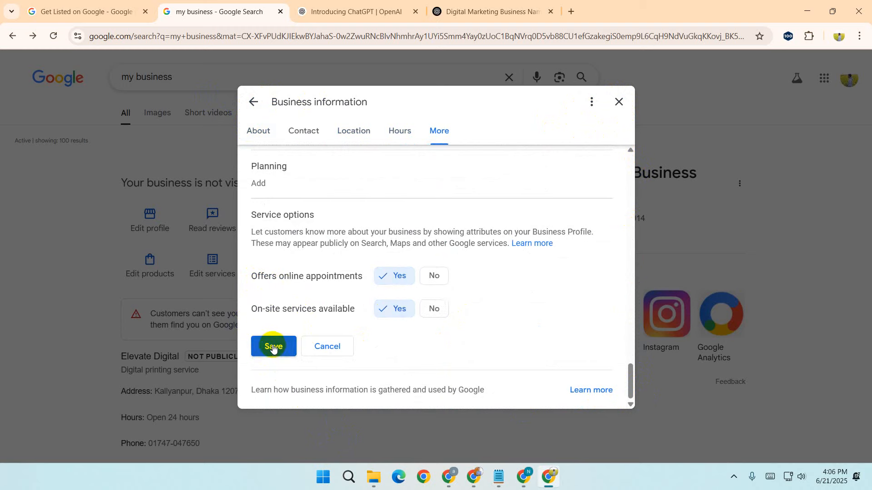
click(262, 333)
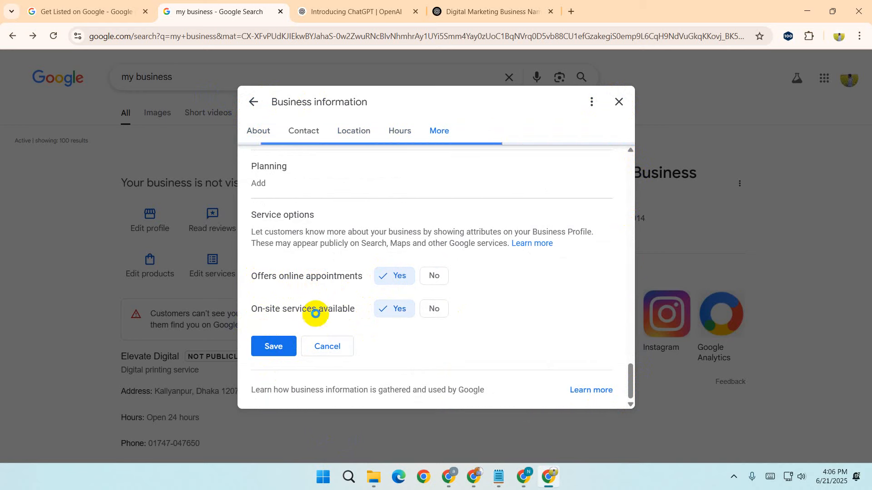
scroll(331, 307, down, 2)
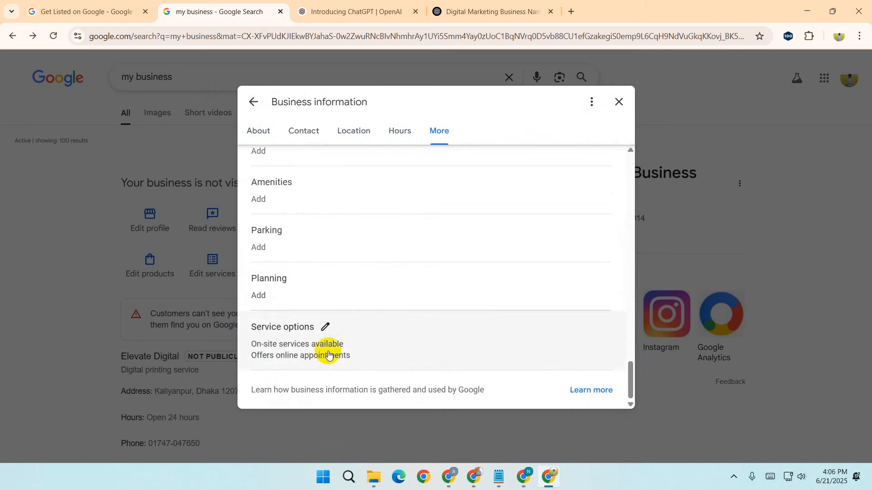
Step: In the Planning attributes, set Appointment required to Yes and save it
click(292, 287)
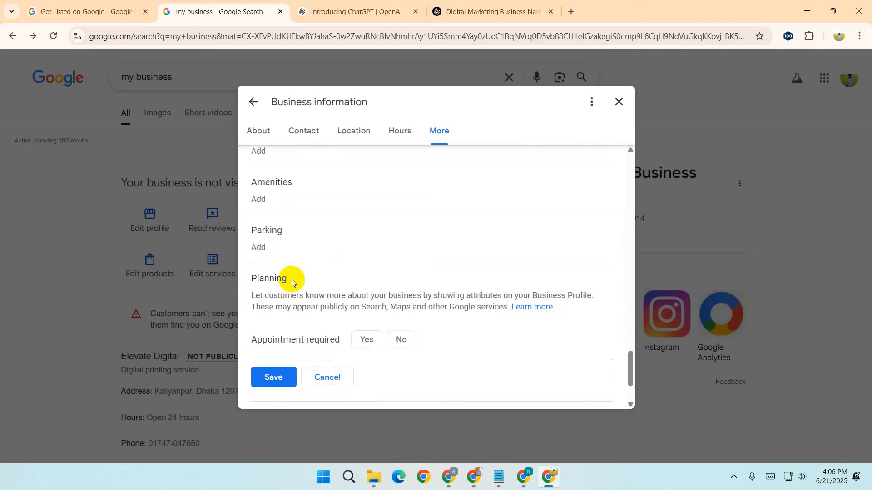
click(366, 345)
drag(264, 296, 488, 291)
click(498, 290)
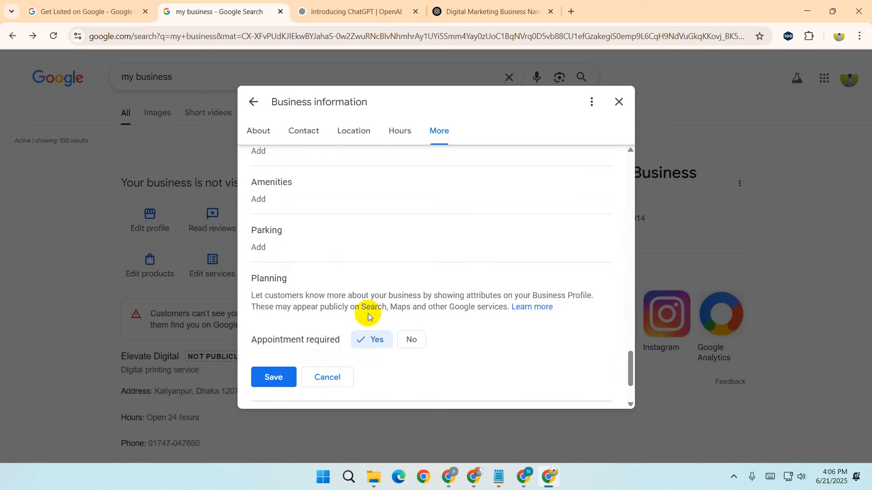
click(275, 383)
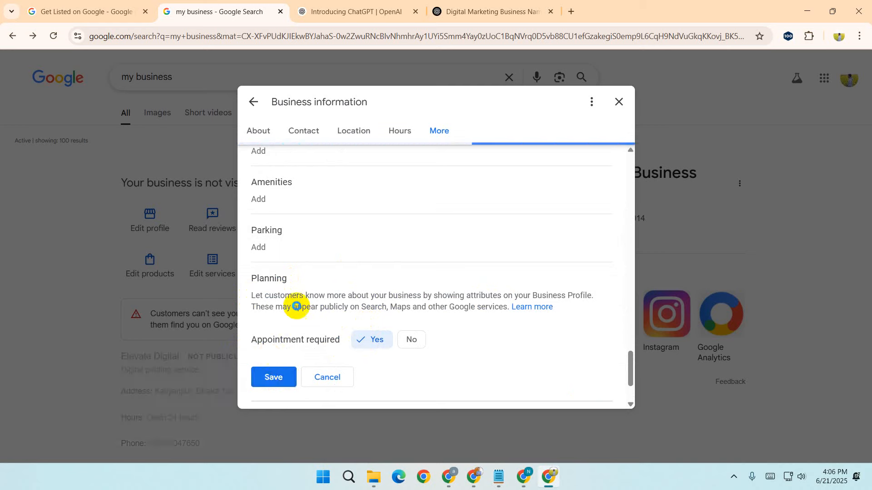
Step: In the Parking attributes, set free multi-storey car park, free of charge street parking, free parking lot and on-site parking to Yes
click(287, 311)
scroll(422, 344, down, 4)
scroll(431, 309, up, 4)
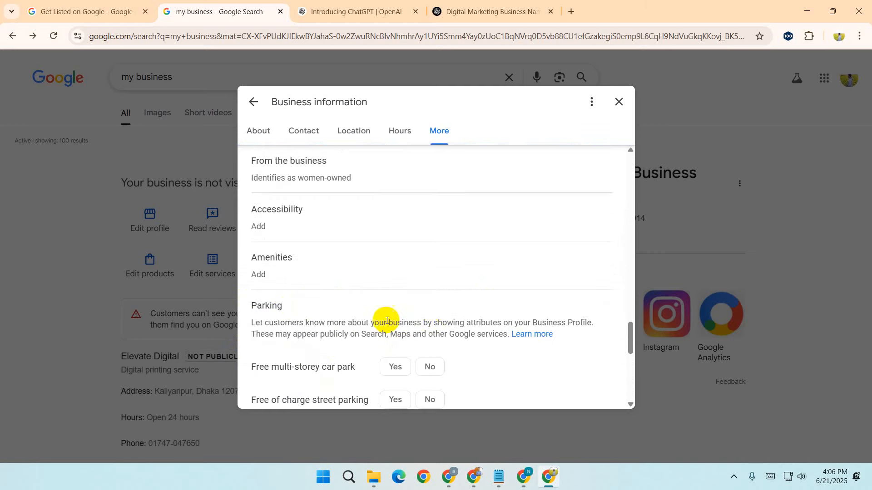
drag(633, 338, 631, 350)
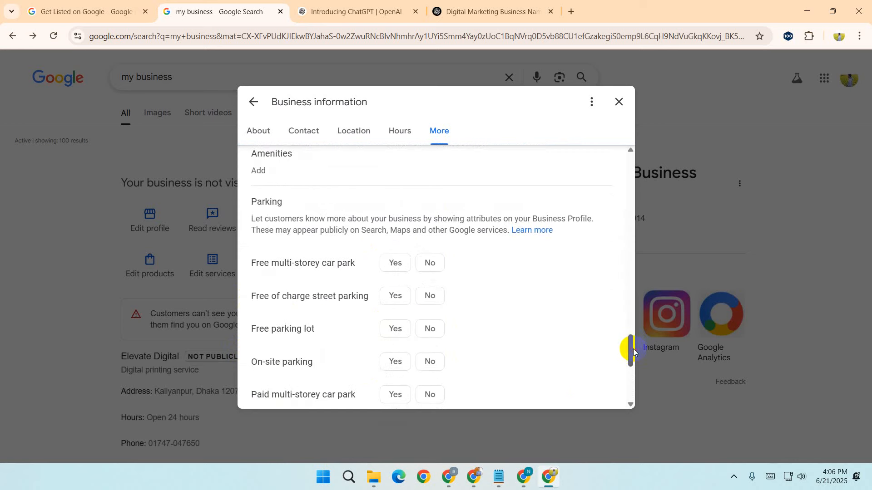
click(396, 263)
click(396, 296)
click(395, 329)
click(398, 362)
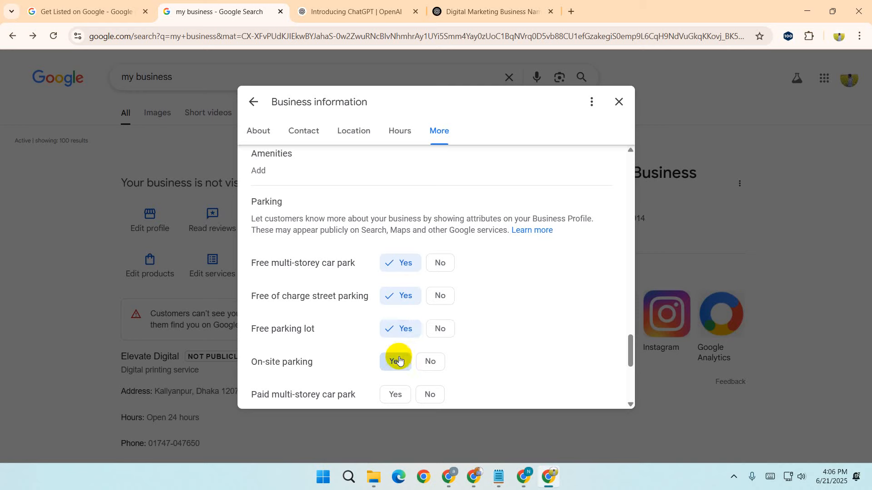
Step: Set paid multi-storey car park and paid street parking to Yes and paid parking lot to No, and save the Parking attributes
scroll(397, 361, down, 4)
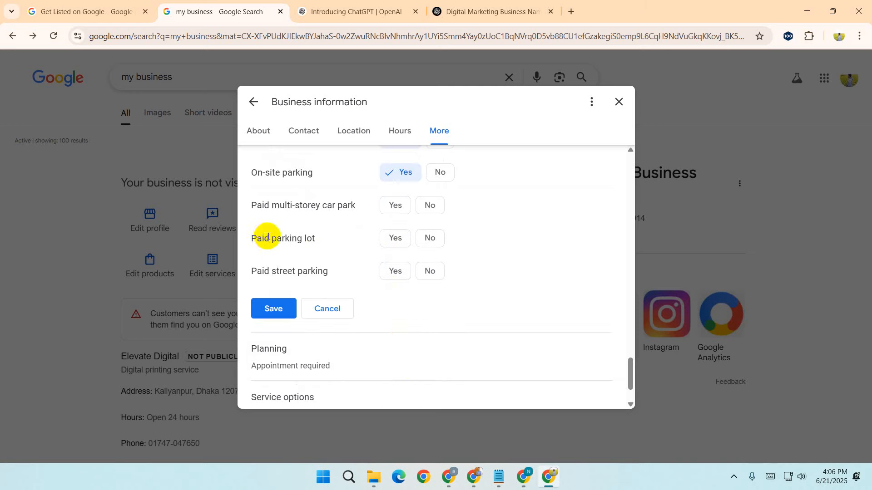
click(391, 210)
click(427, 242)
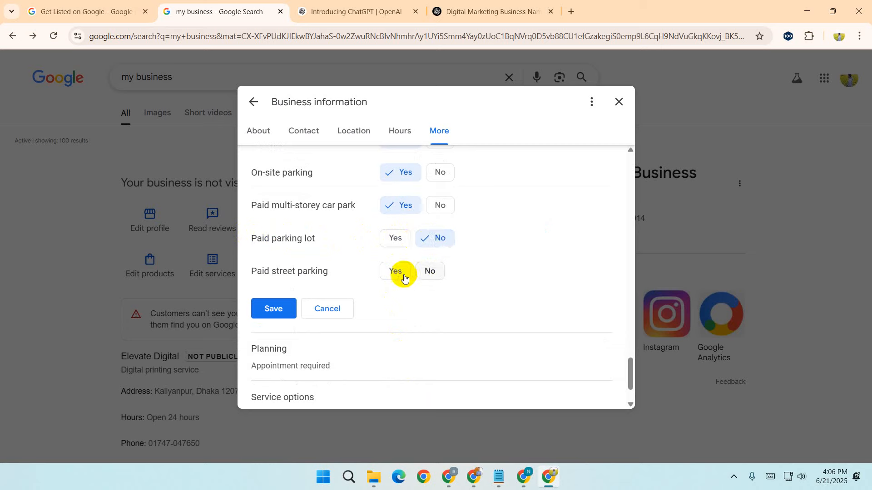
click(392, 271)
click(273, 308)
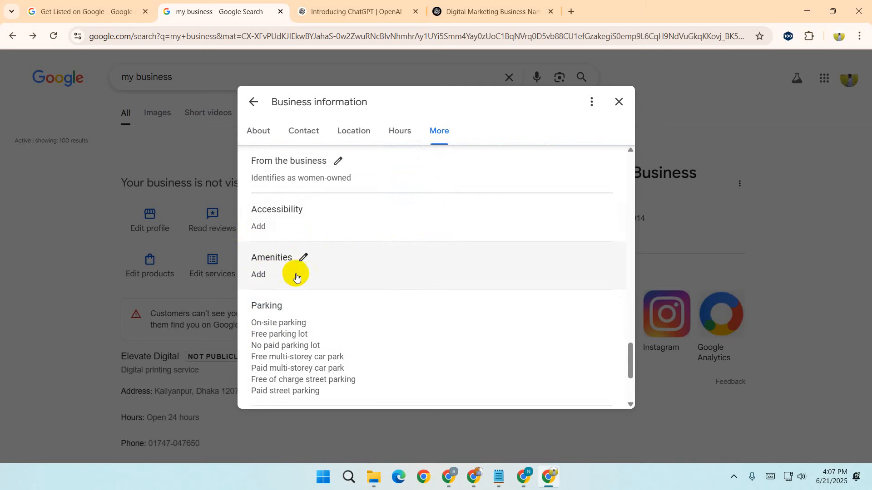
Step: In the Amenities attributes, set Has gender-neutral toilets to Yes and save it
click(304, 261)
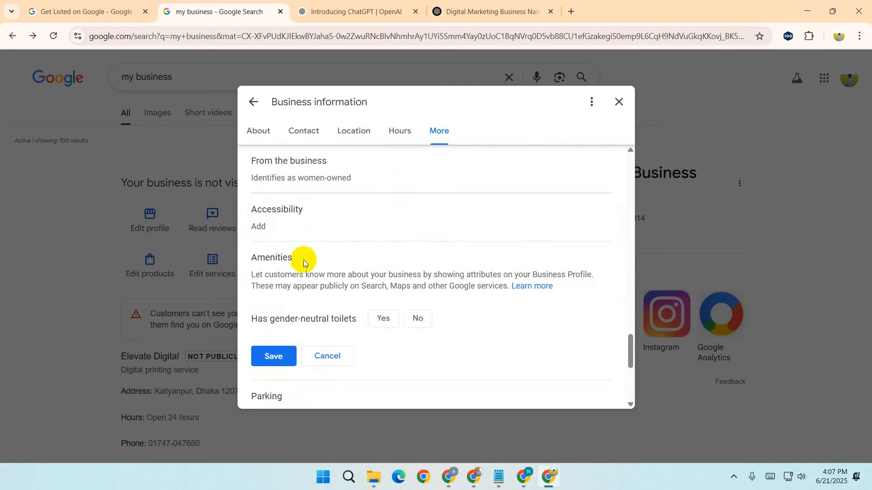
click(384, 321)
click(272, 354)
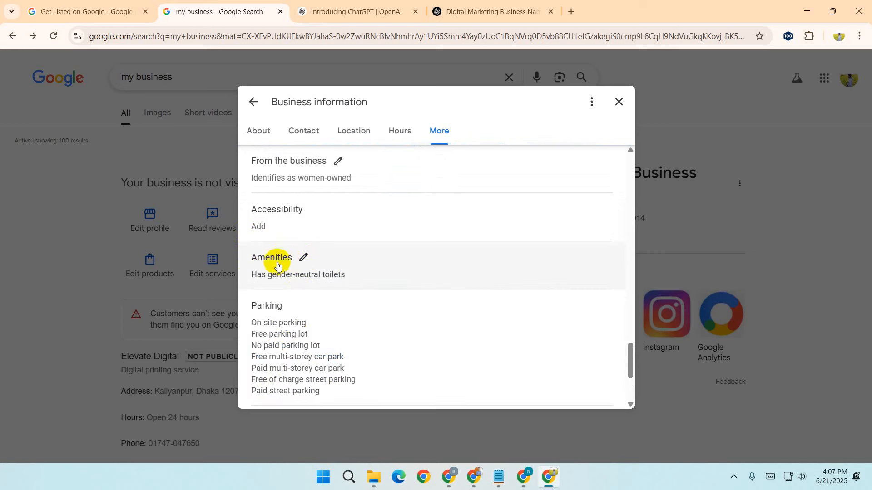
Step: In the Accessibility attributes, set assistive hearing loop, wheelchair-accessible seating and wheelchair-accessible toilet to Yes and save them
click(301, 259)
click(274, 356)
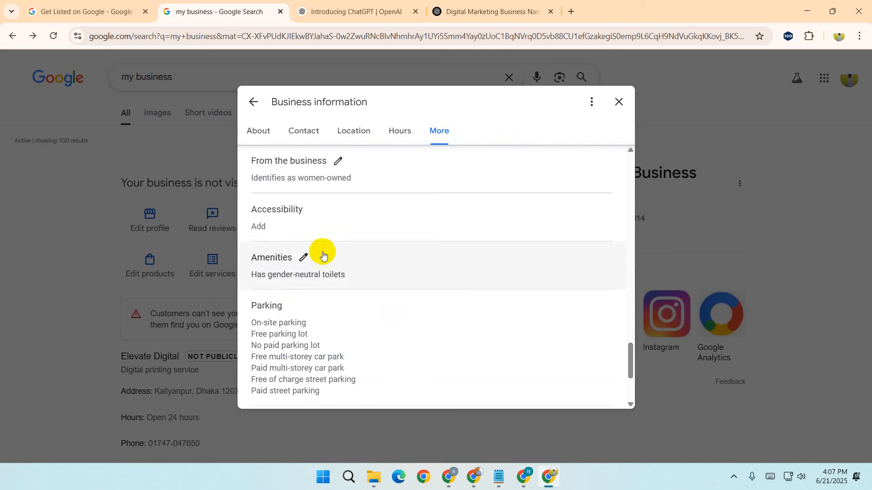
click(314, 212)
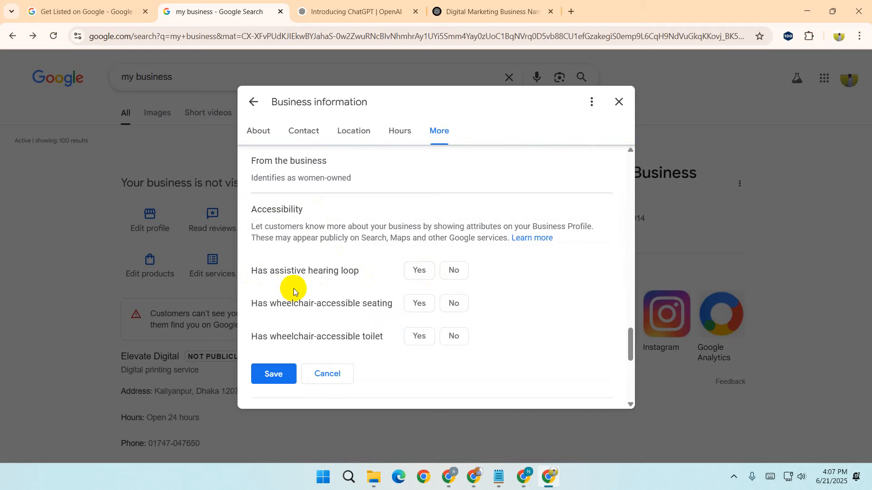
click(414, 279)
click(414, 301)
click(414, 335)
click(273, 373)
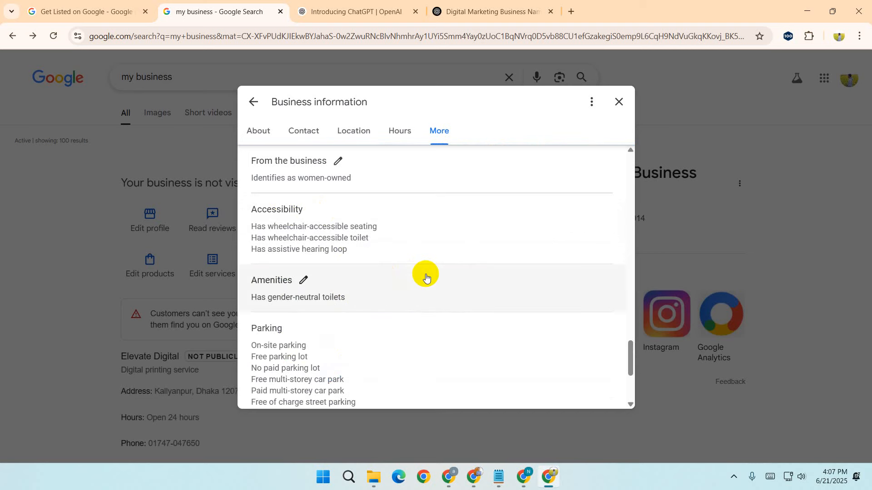
Step: Review the completed business information from the description through the service options and close it
scroll(365, 276, up, 4)
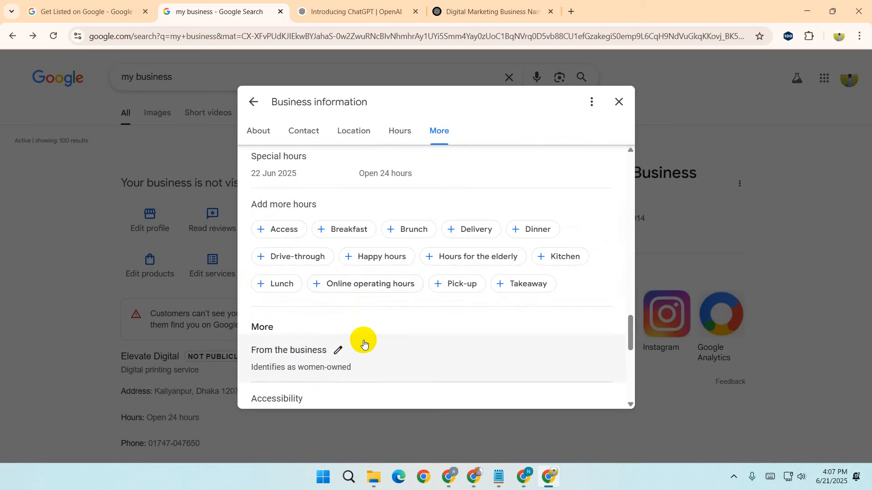
scroll(428, 335, up, 15)
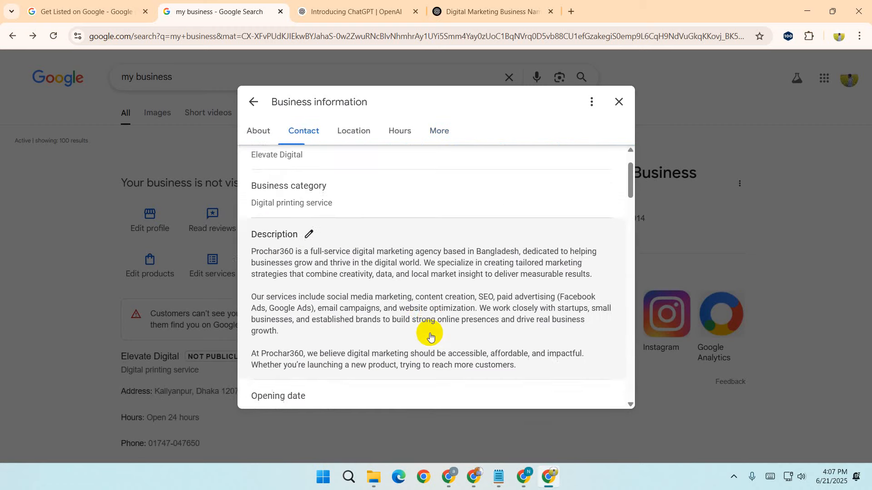
scroll(375, 259, down, 20)
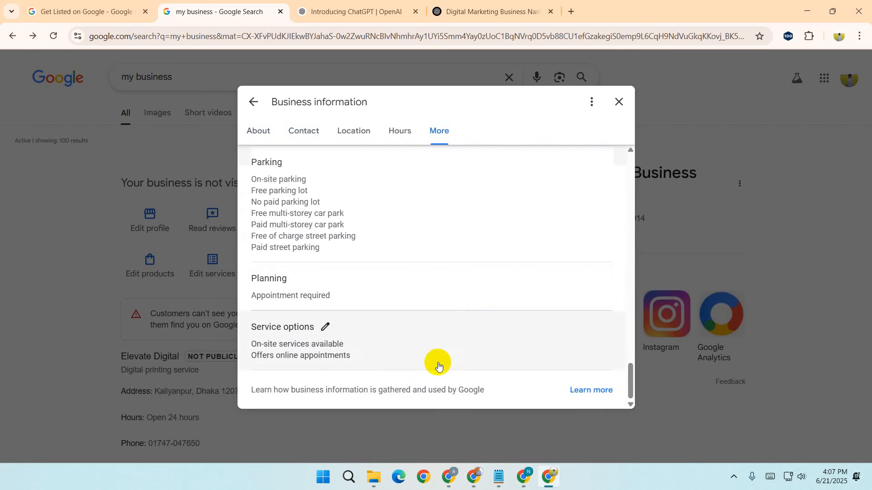
click(615, 92)
click(253, 102)
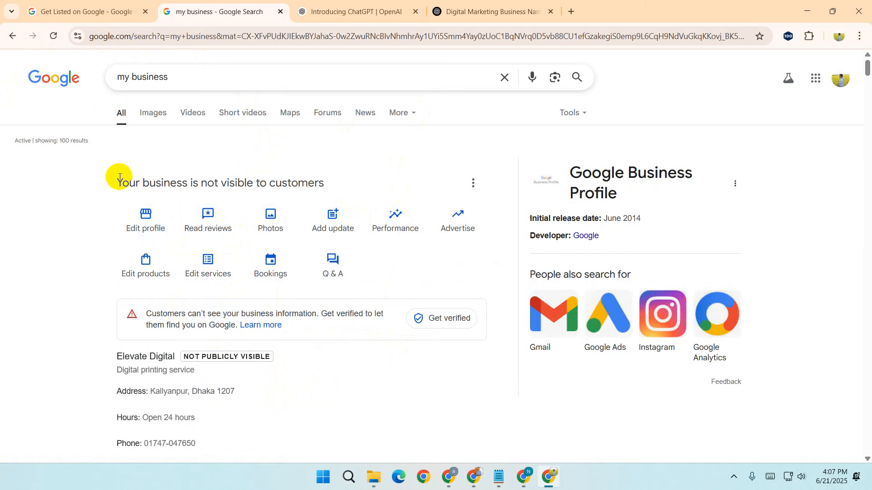
Step: Start the business verification, review the offered methods and continue with Email code
click(426, 306)
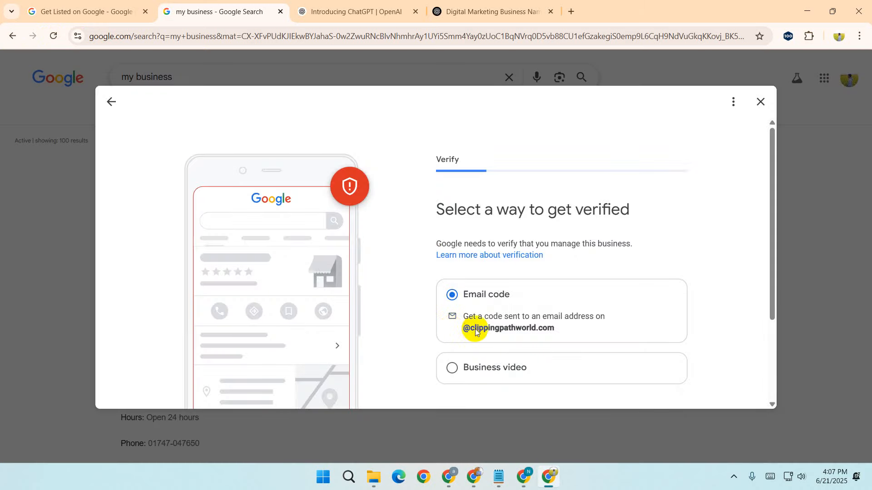
scroll(607, 333, down, 3)
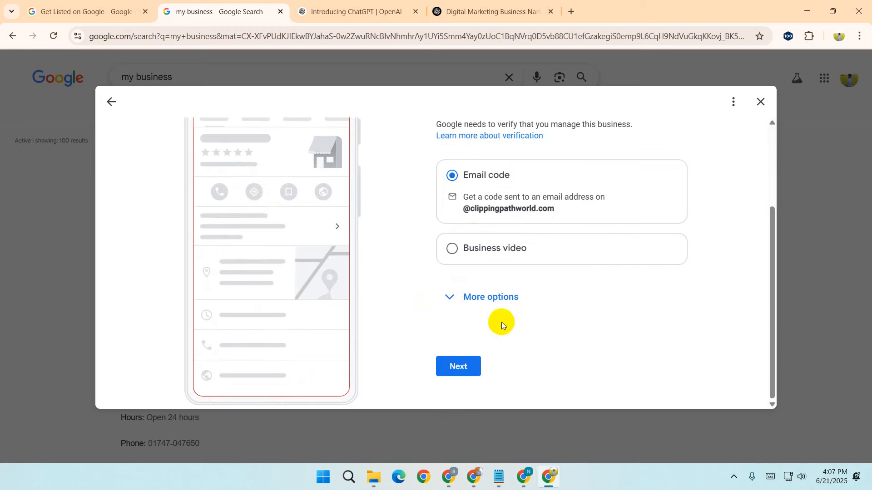
scroll(502, 325, up, 3)
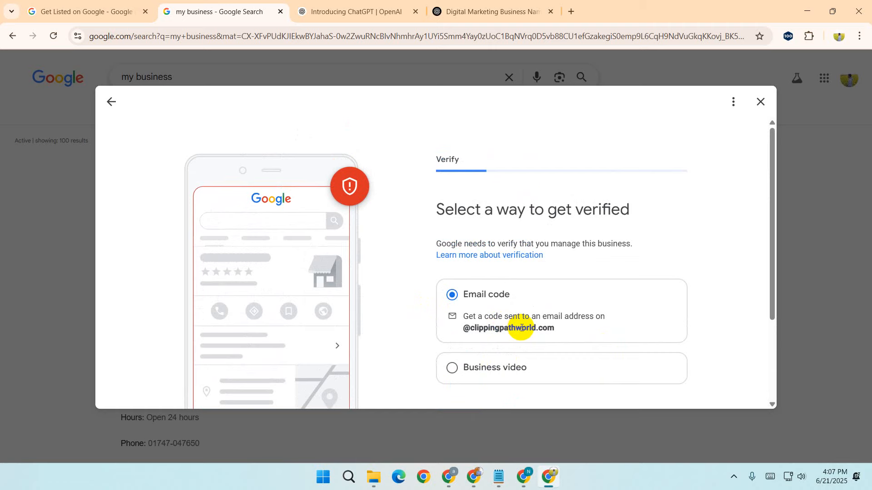
scroll(522, 328, down, 3)
click(470, 367)
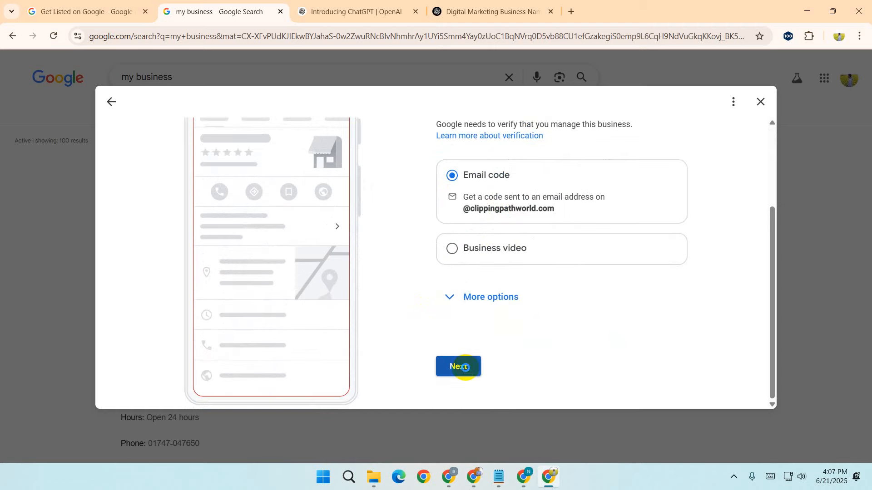
Step: Fill in the email address for the verification code and exit the verification without requesting the code
click(496, 195)
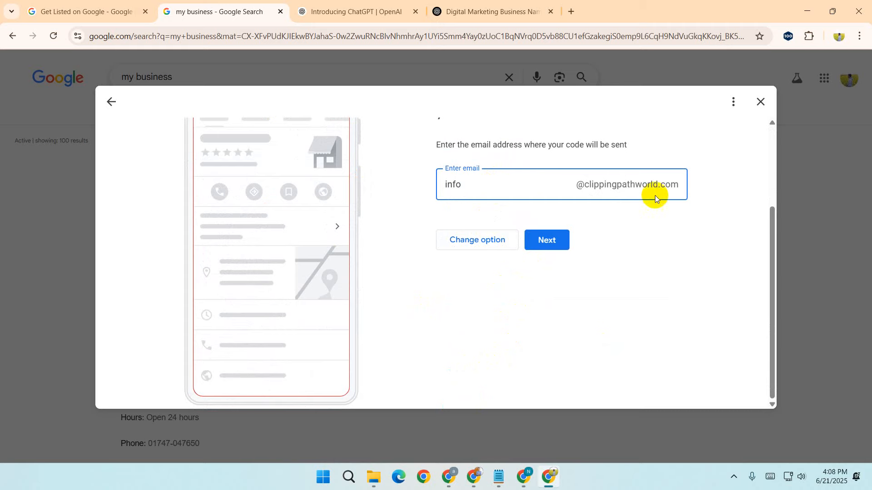
click(477, 241)
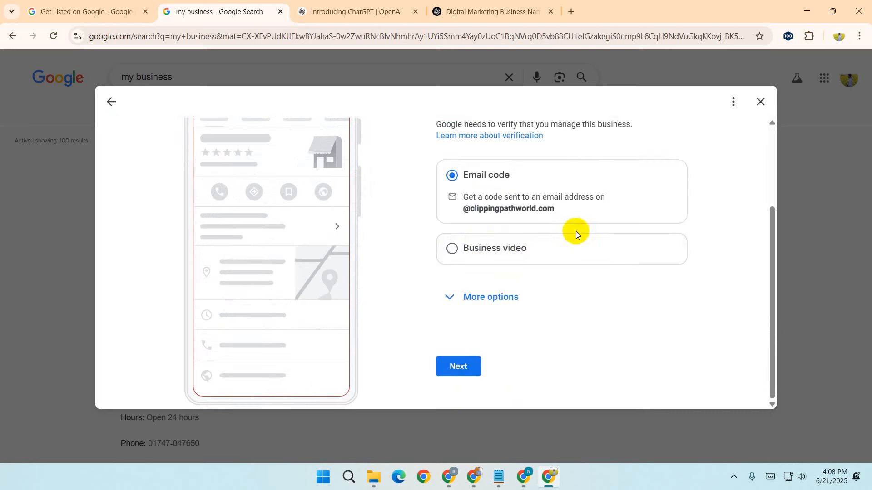
click(111, 105)
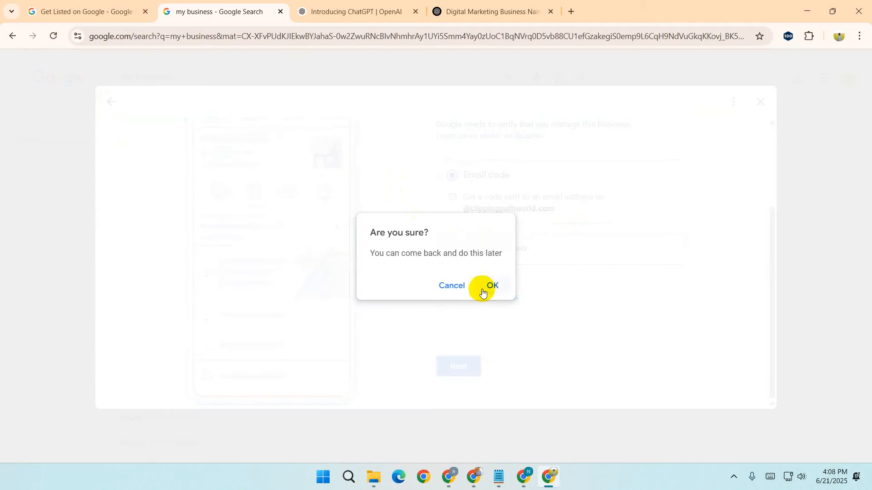
click(492, 286)
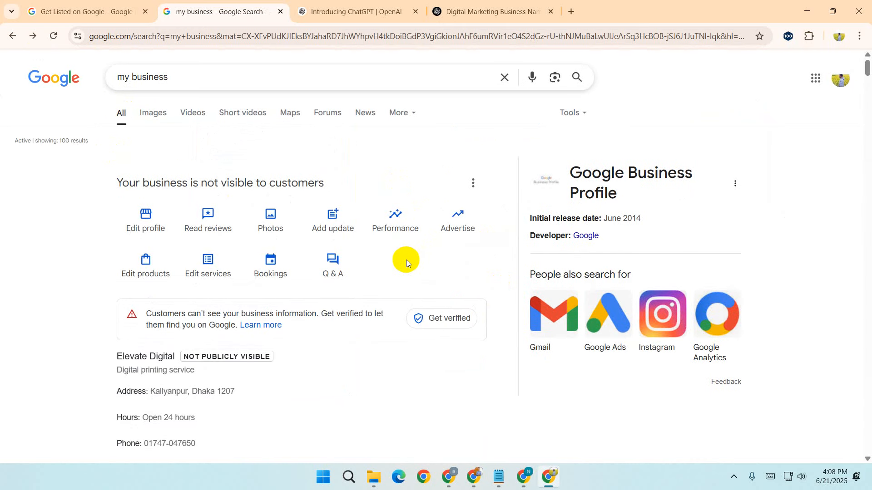
Step: Open the verification from the profile's business information, look over its methods and extra options, and exit it
click(166, 216)
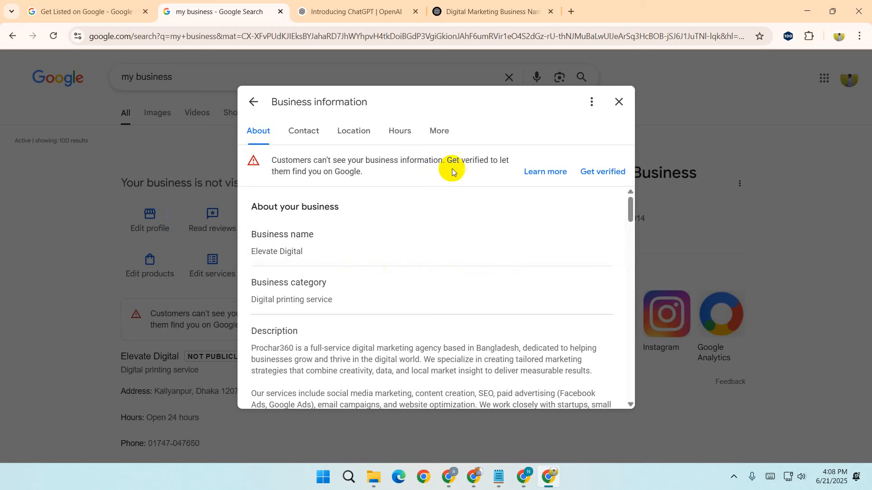
click(616, 175)
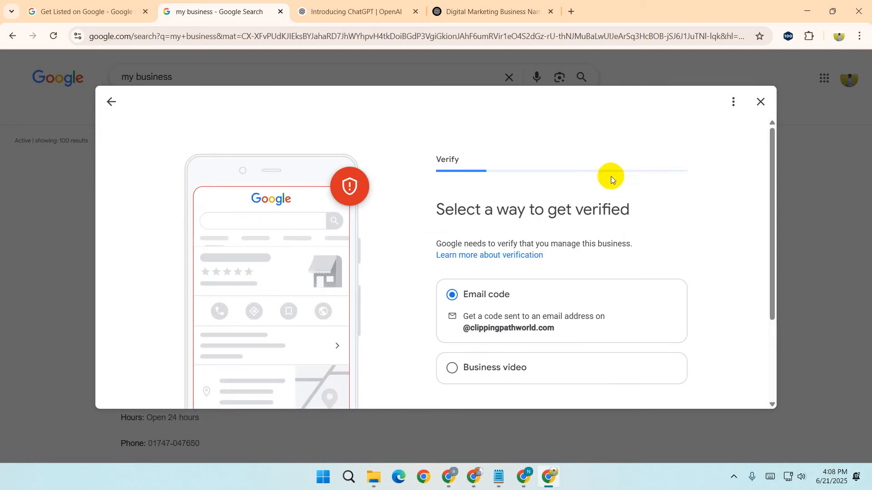
scroll(497, 228, down, 3)
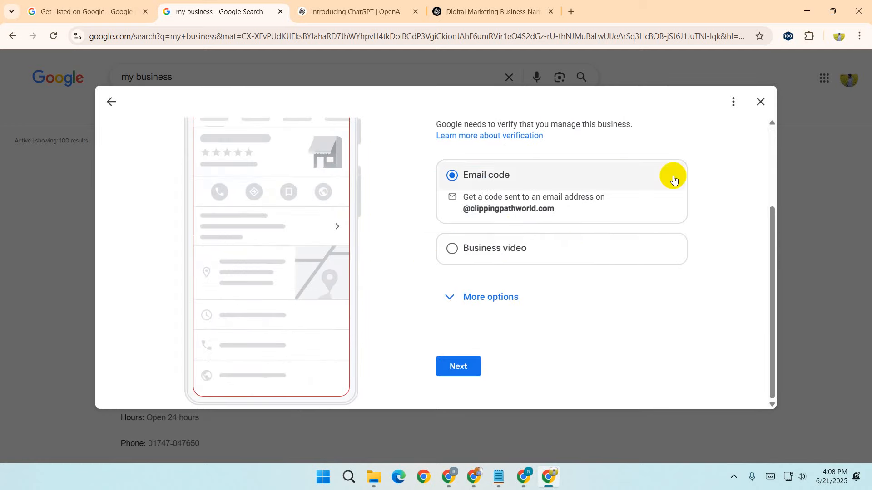
click(725, 110)
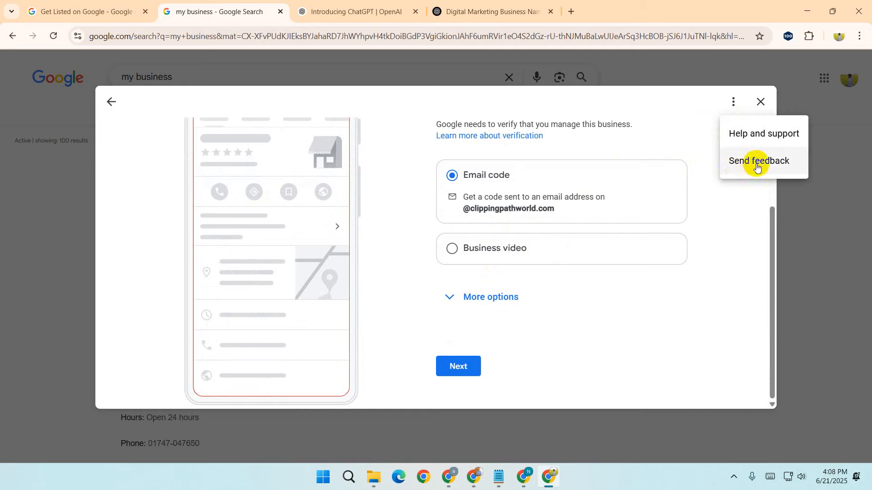
click(676, 130)
click(761, 102)
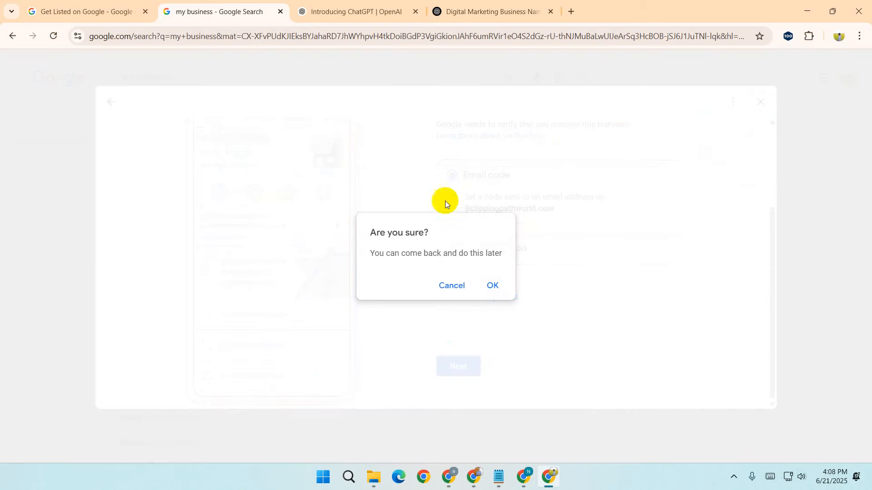
click(506, 285)
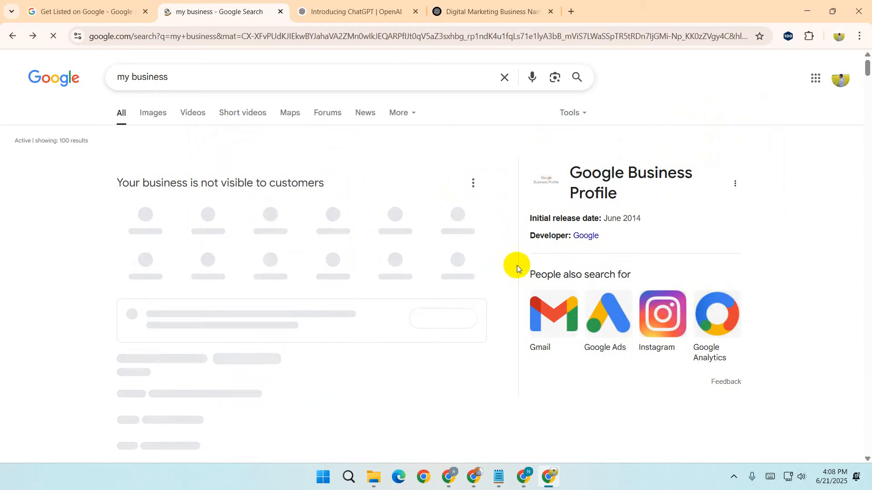
click(370, 9)
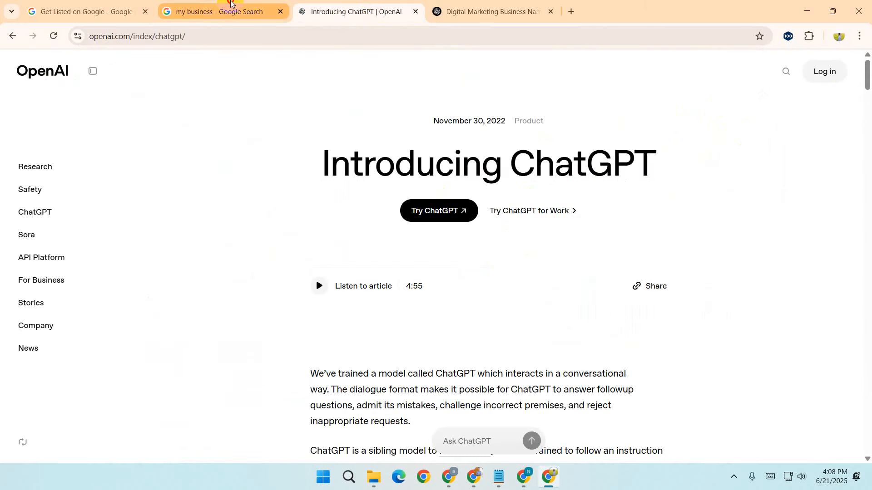
click(121, 5)
click(836, 68)
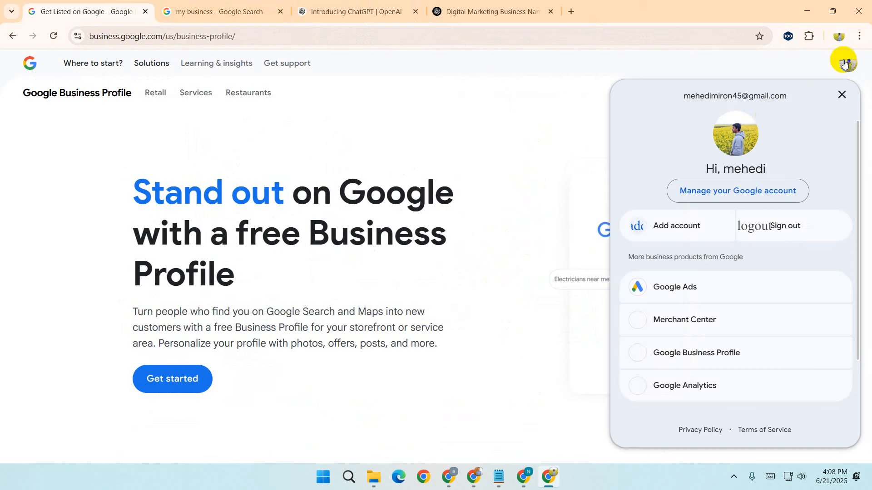
click(567, 150)
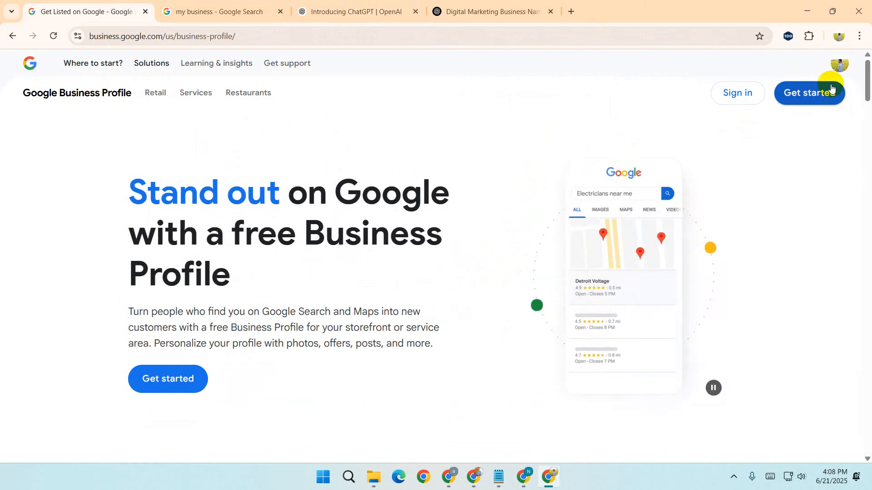
click(838, 65)
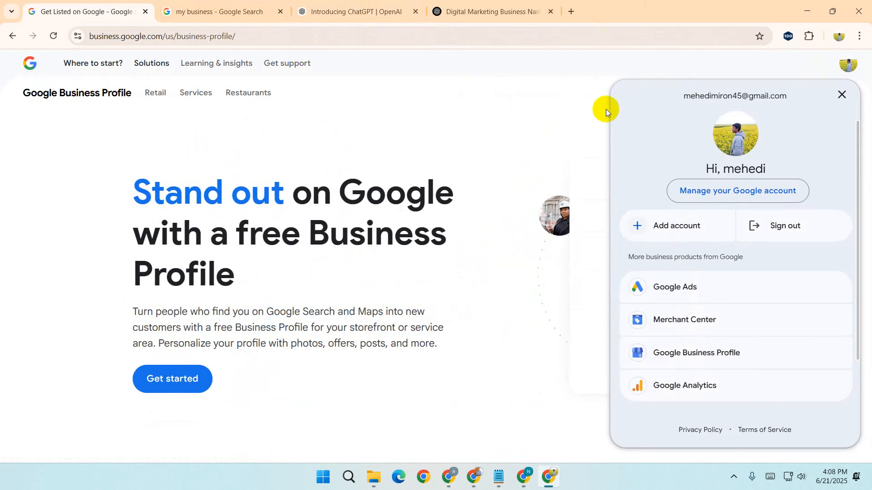
click(591, 110)
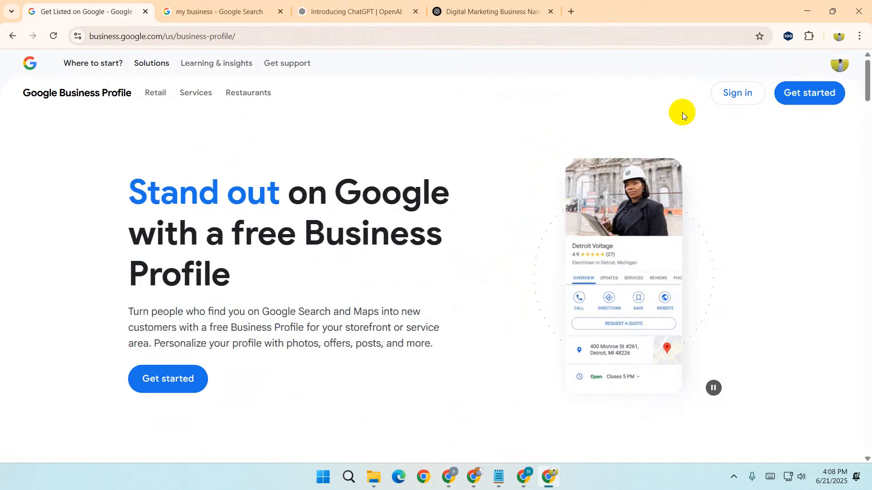
Step: Open the business profile in a new browser tab through the Google apps
click(572, 13)
click(825, 69)
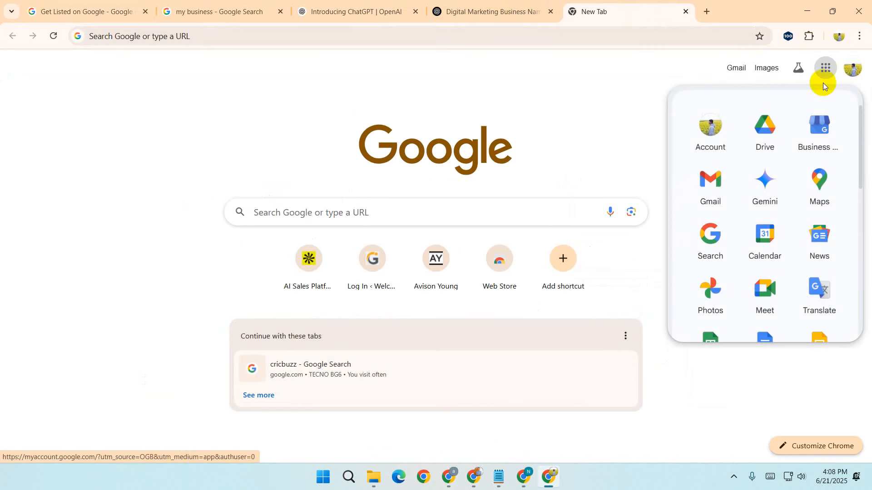
click(816, 131)
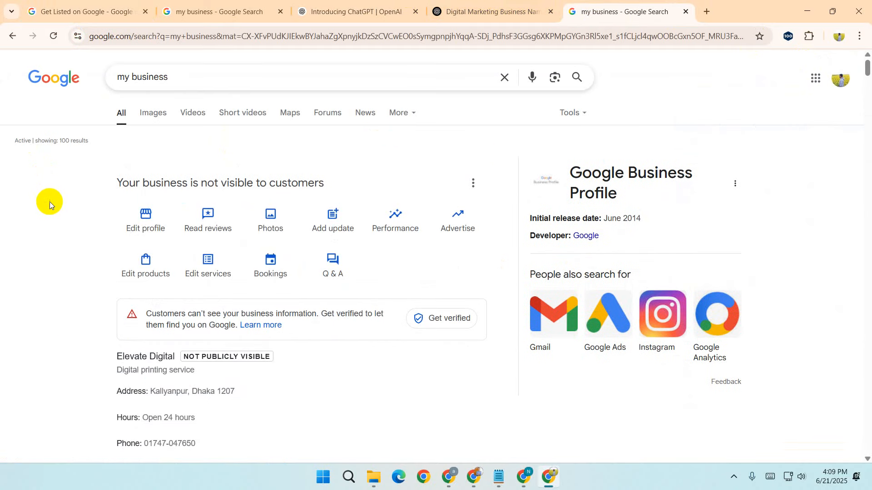
Step: View the available Business Profile settings and return to the profile overview
drag(152, 371, 259, 359)
click(258, 358)
click(472, 183)
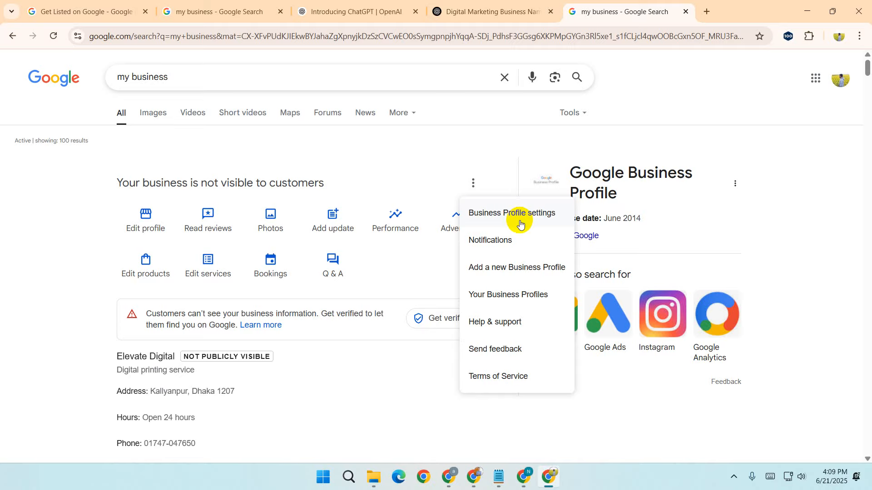
click(520, 222)
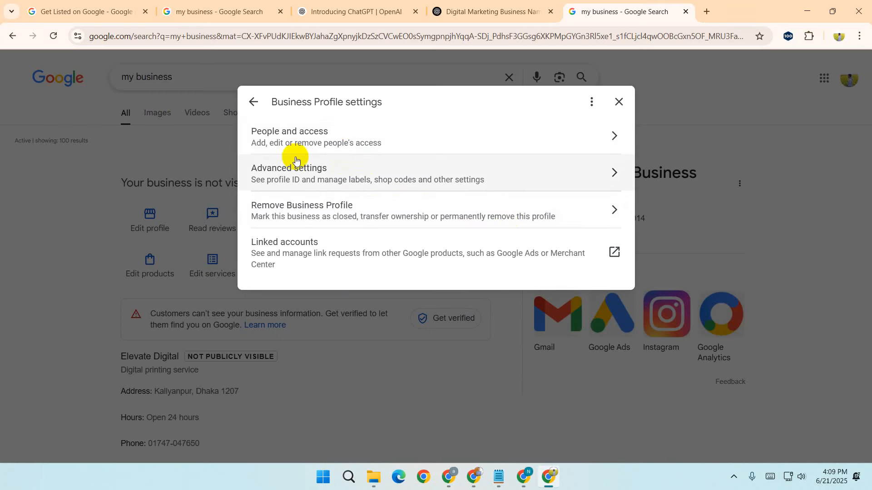
click(252, 100)
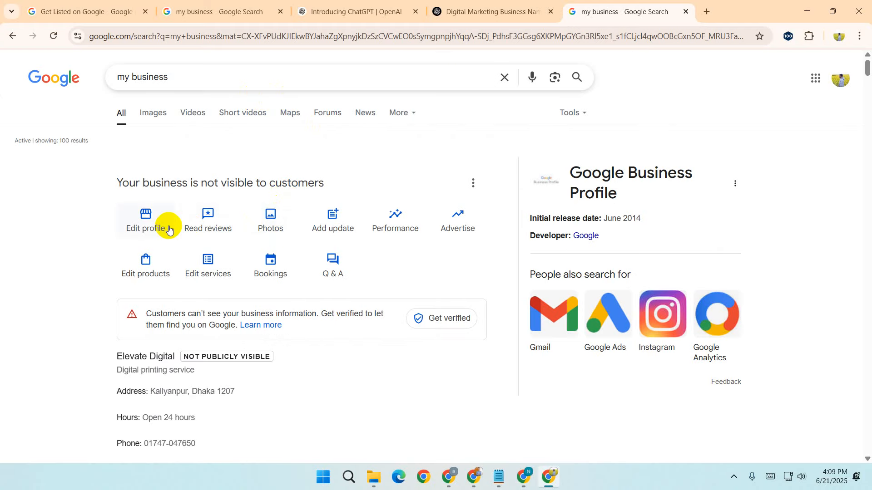
Step: Show how to reach the verification methods from the business information, and leave the verification for another time
click(148, 229)
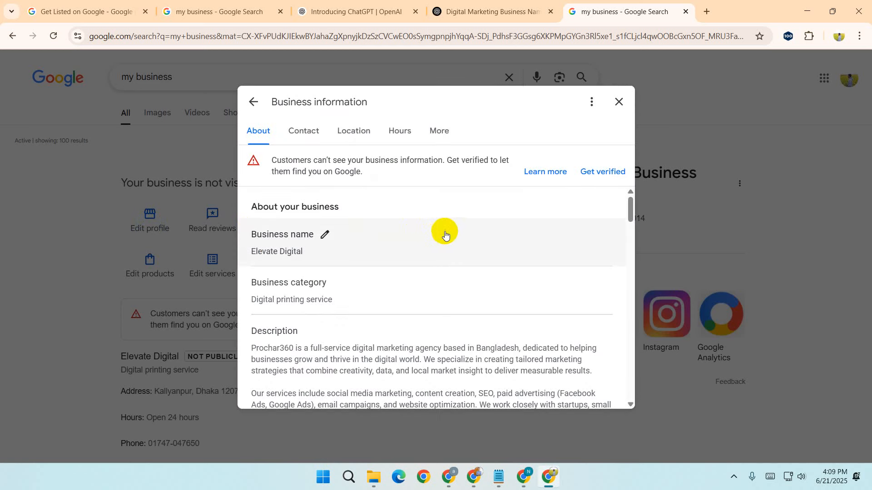
click(604, 171)
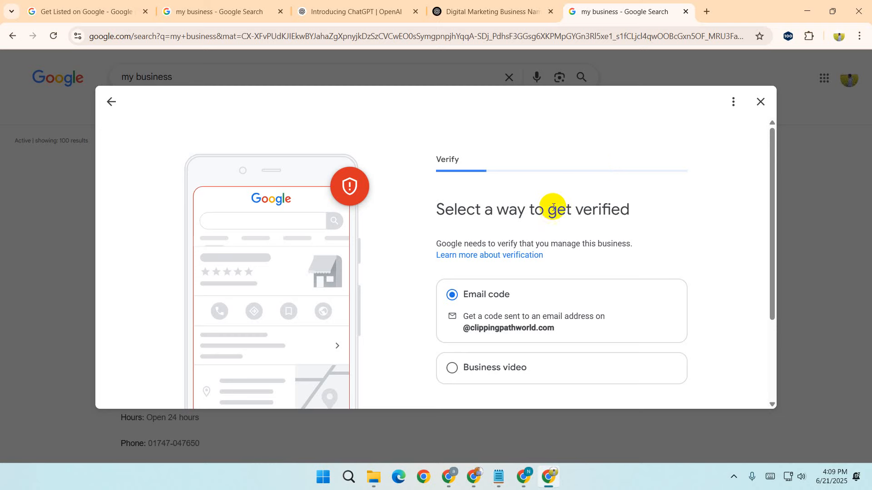
click(759, 102)
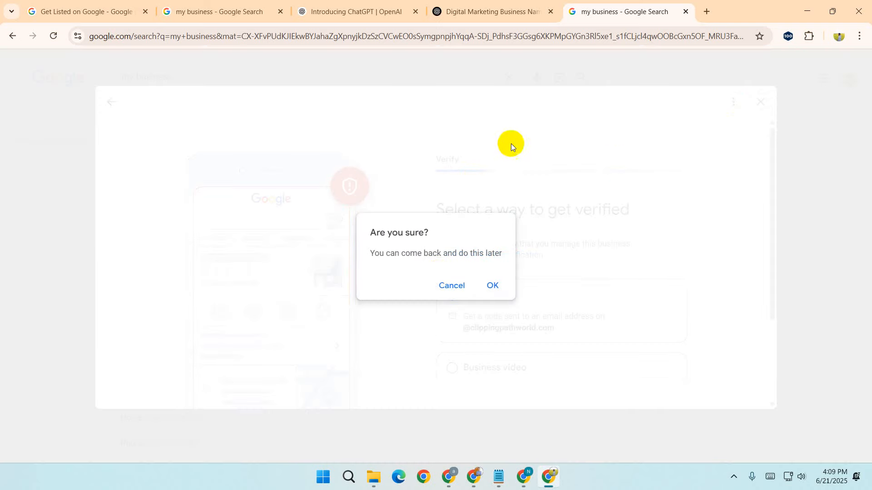
click(499, 285)
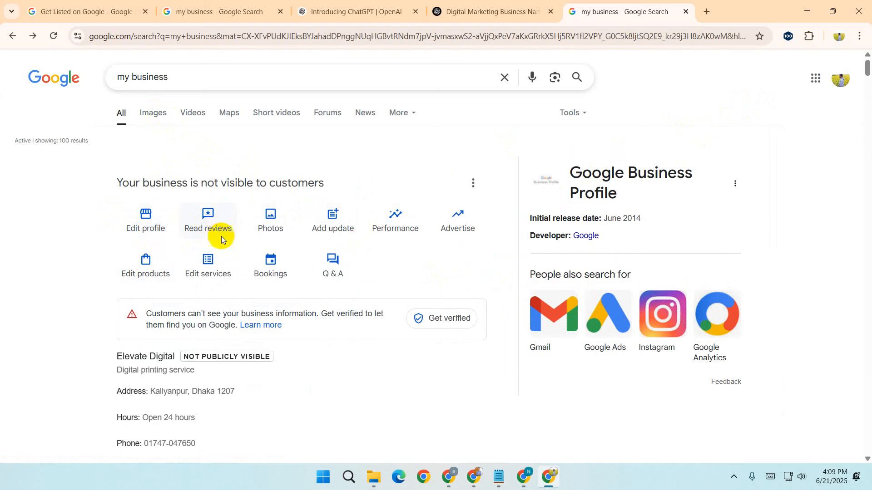
Step: Open the profile's reviews, look over the available verification methods, and return to the profile overview
click(212, 226)
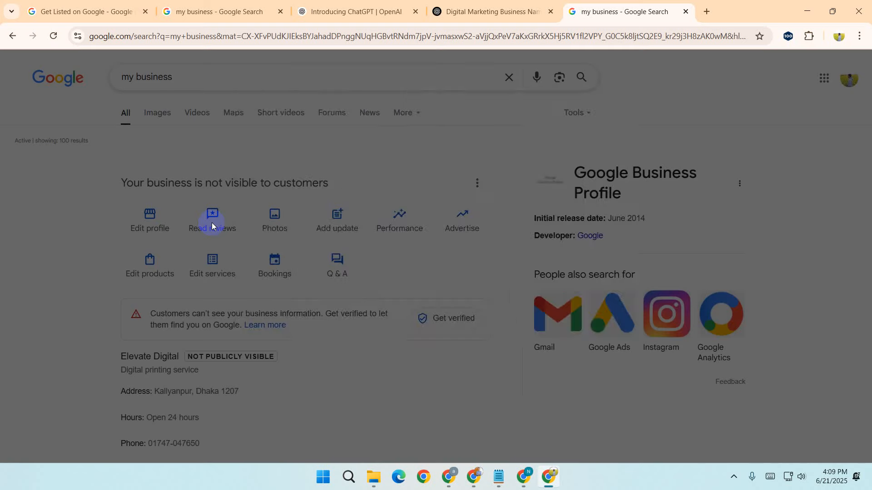
click(459, 303)
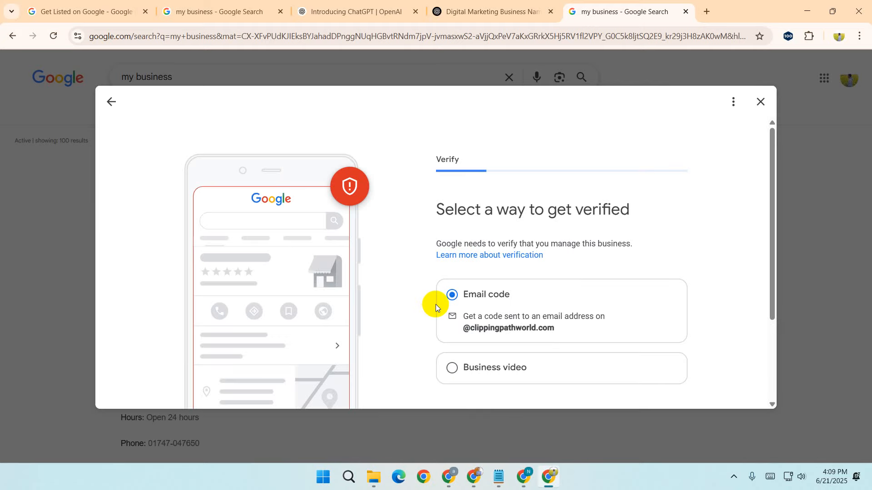
scroll(554, 336, down, 3)
scroll(554, 337, up, 3)
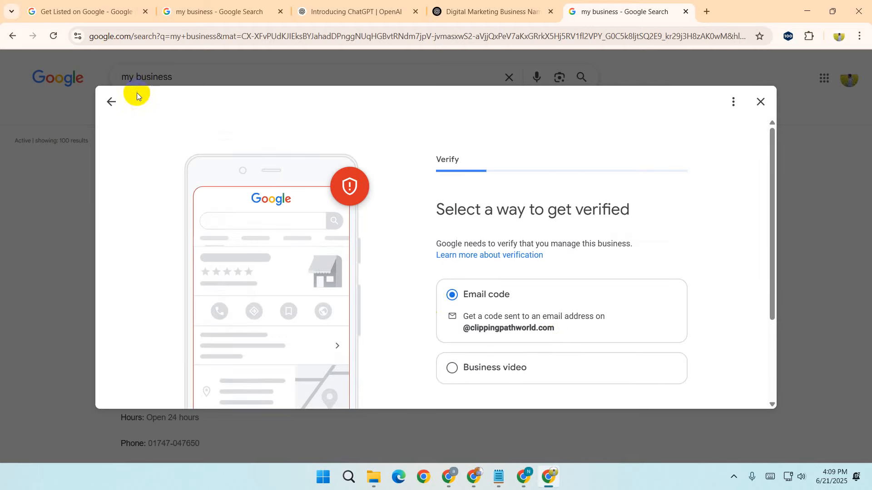
click(109, 101)
click(496, 287)
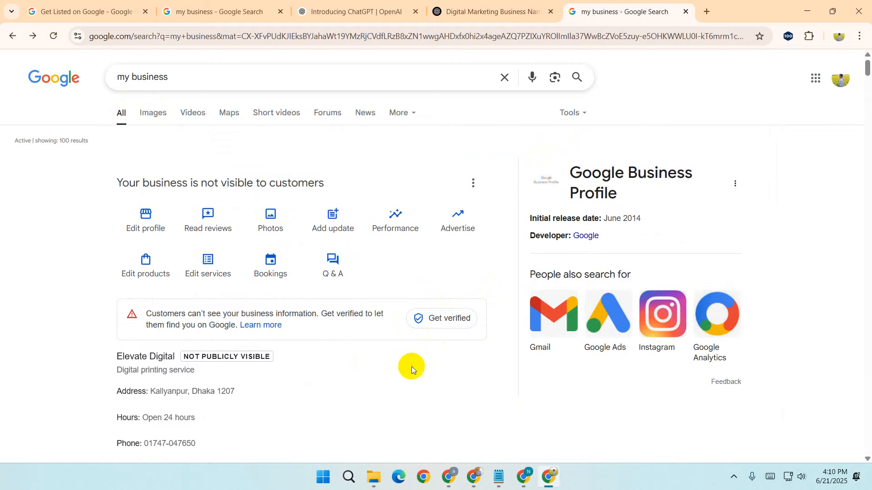
Step: Open the profile's photos and videos and look over the cover photo, logo and uploaded image areas
click(273, 223)
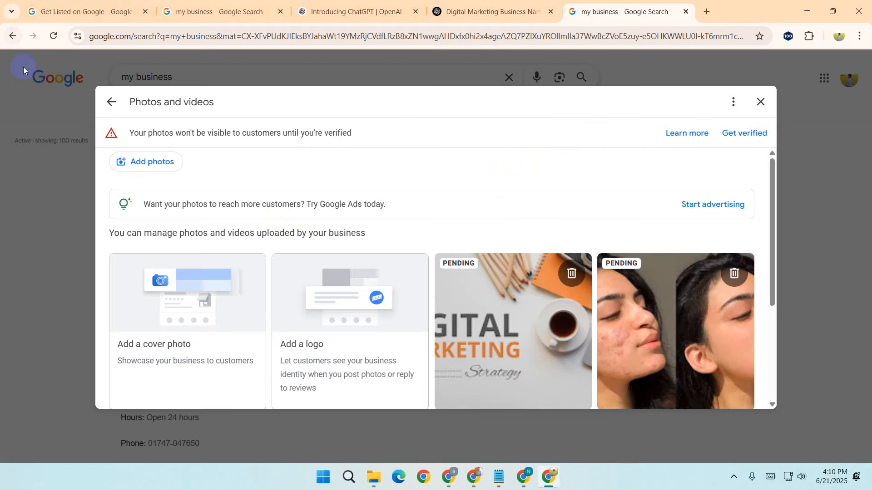
click(110, 102)
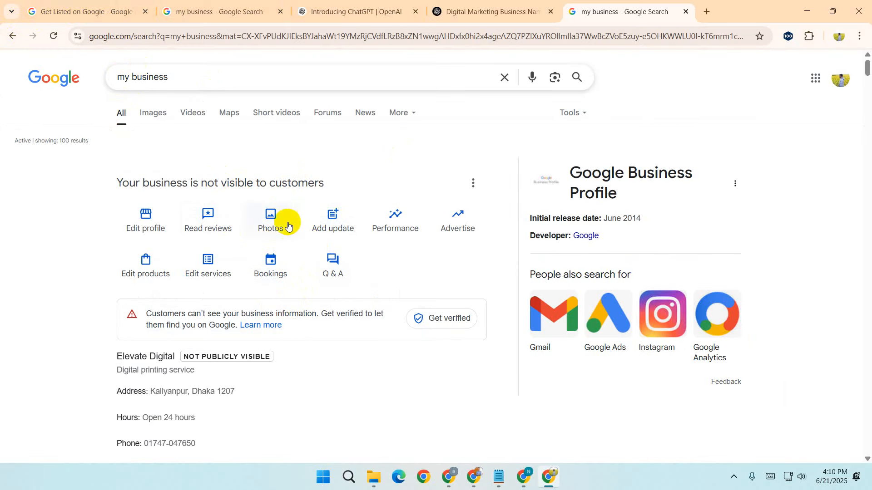
click(273, 218)
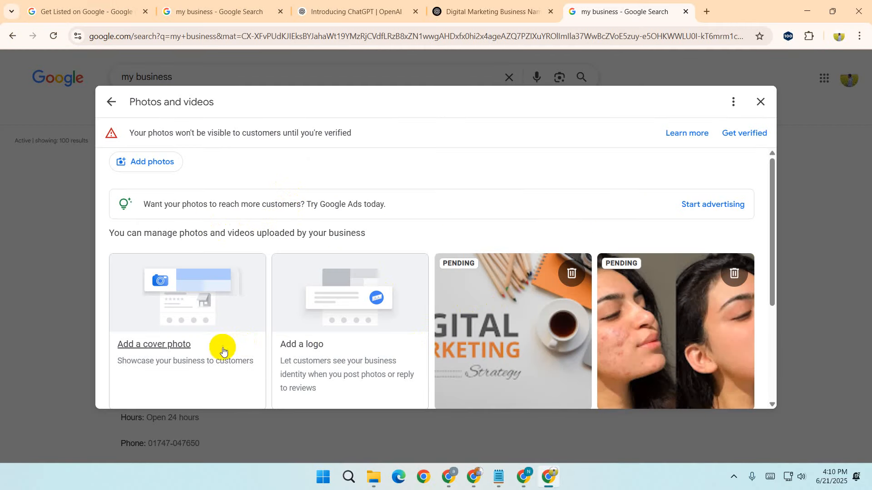
drag(765, 214, 771, 247)
scroll(607, 267, down, 3)
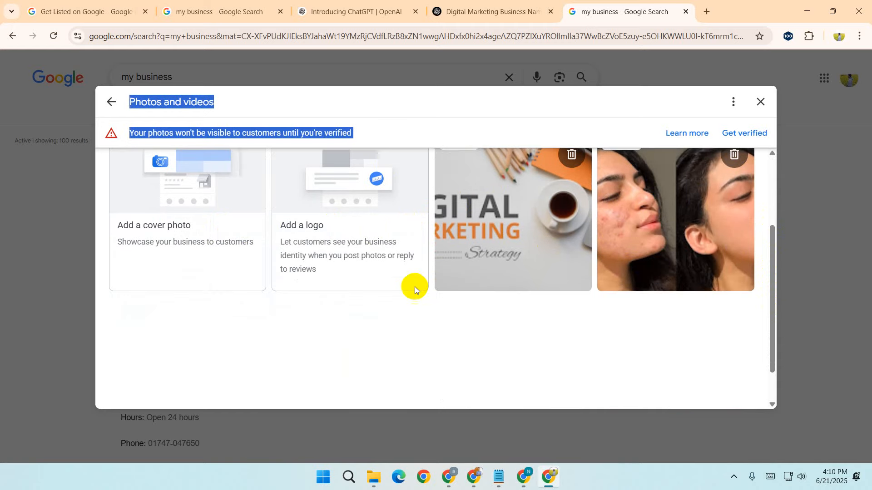
scroll(367, 306, up, 3)
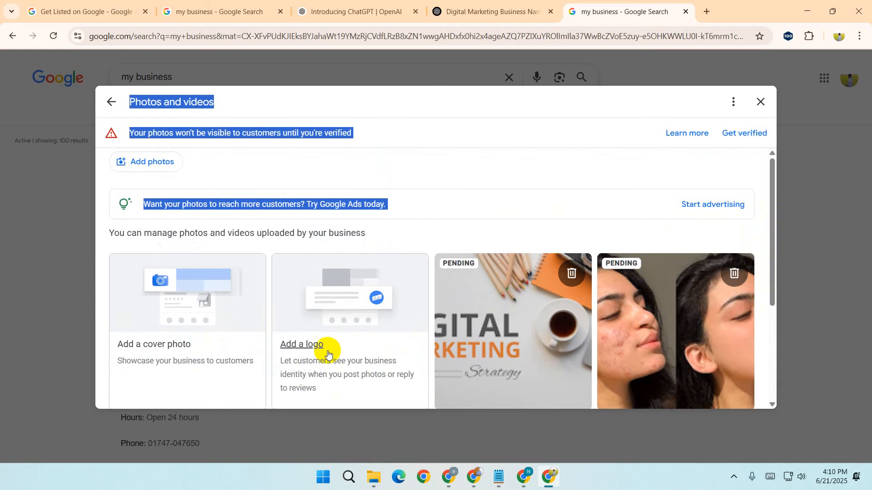
Step: Add the Bindas Lungi image from Downloads as the business logo, cropped closely around the round emblem
click(328, 354)
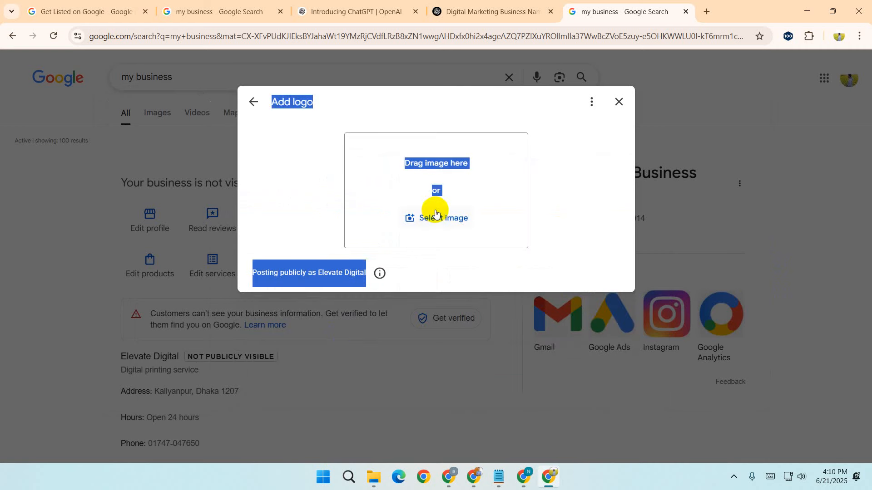
click(432, 217)
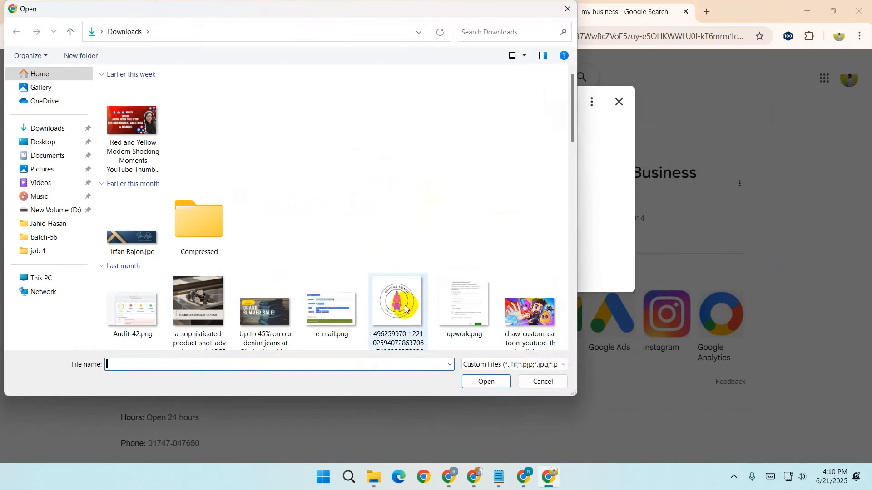
double_click(405, 309)
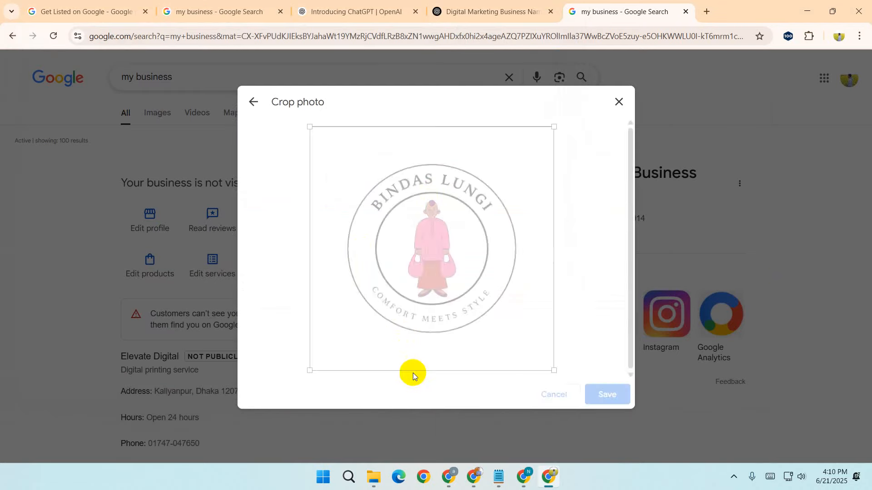
drag(554, 370, 530, 329)
drag(311, 128, 343, 161)
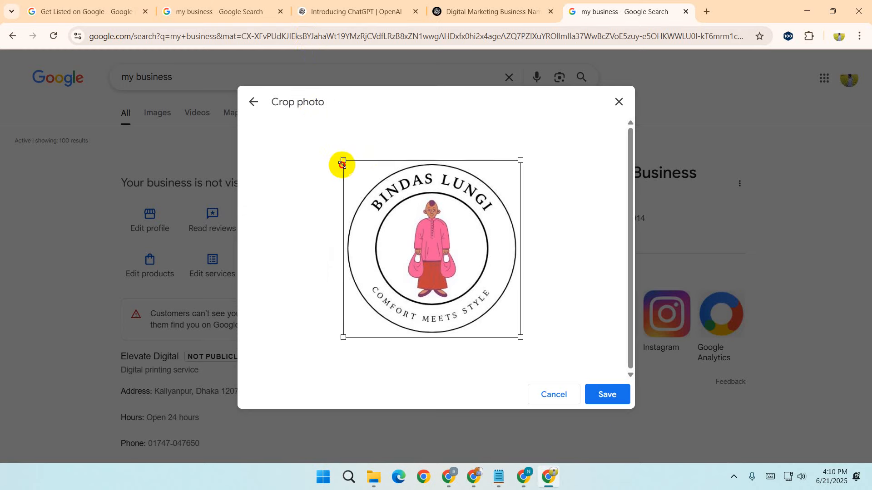
click(608, 395)
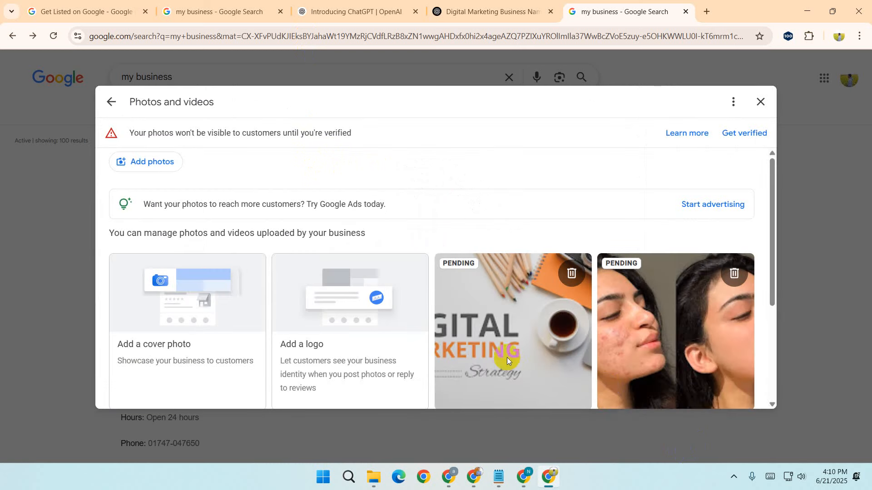
Step: Add the dark blue banner image from Downloads as the business cover photo
scroll(405, 306, down, 5)
scroll(405, 307, up, 5)
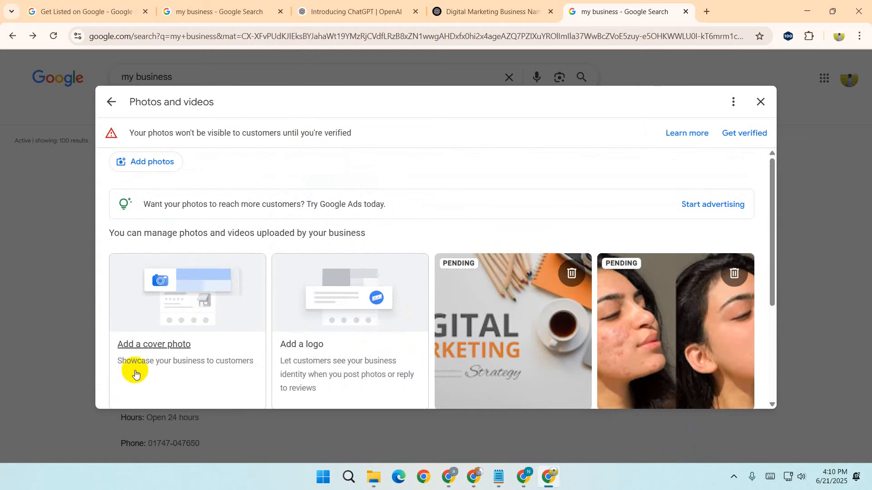
click(135, 345)
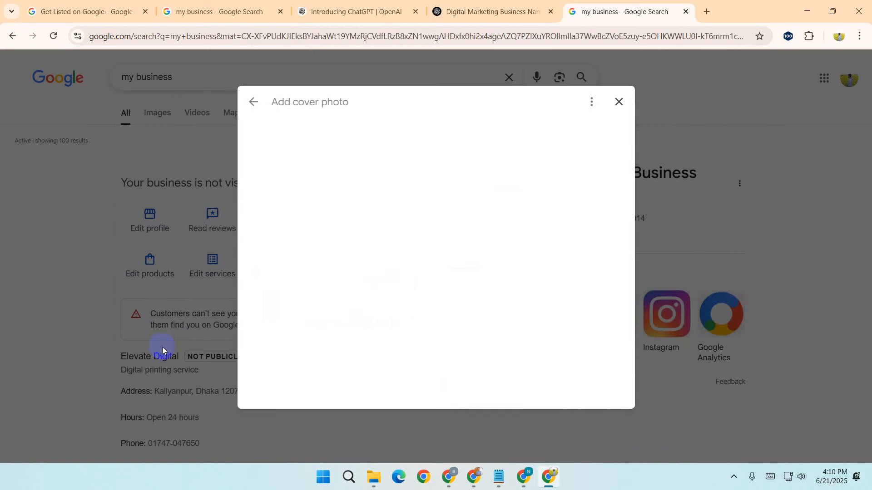
click(439, 218)
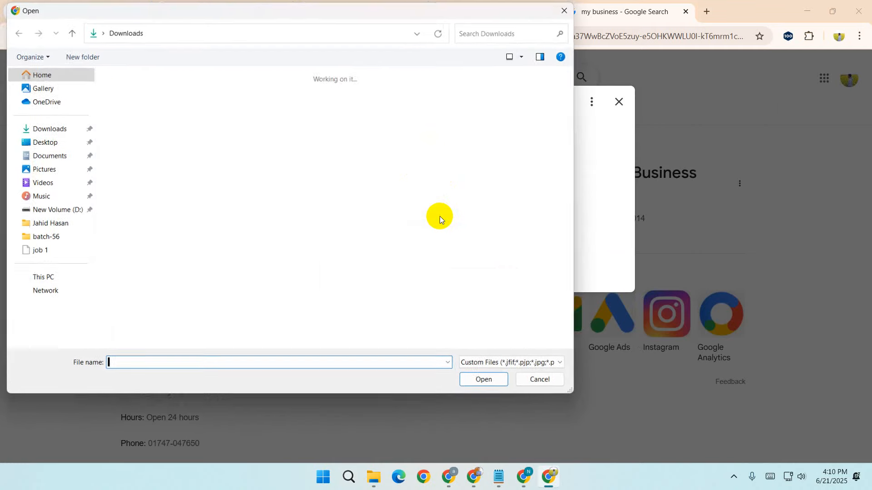
double_click(129, 237)
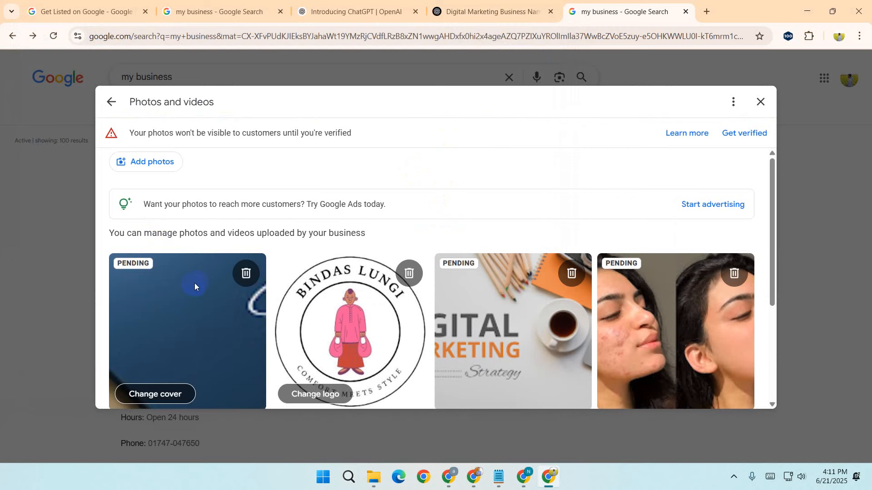
Step: Open the Google Ads sign-up from the photos section, check the other open browser tabs, and return to the photos and videos
scroll(196, 282, down, 3)
scroll(196, 284, up, 3)
click(704, 203)
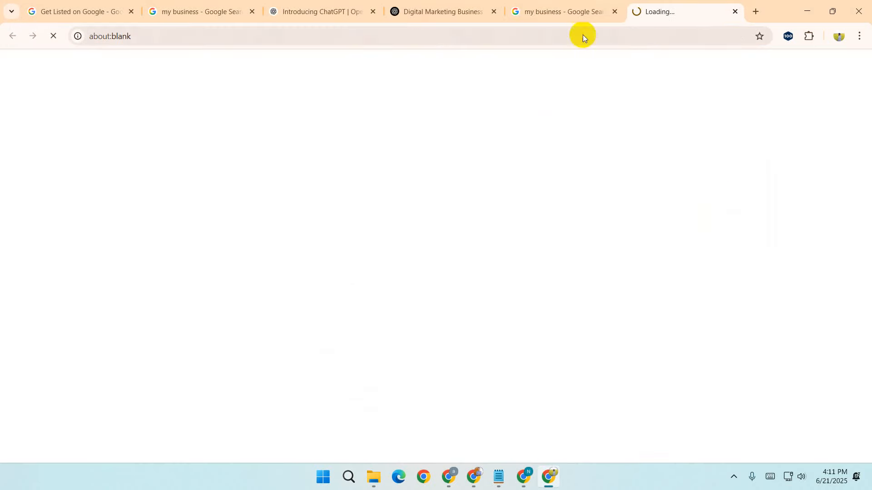
click(575, 10)
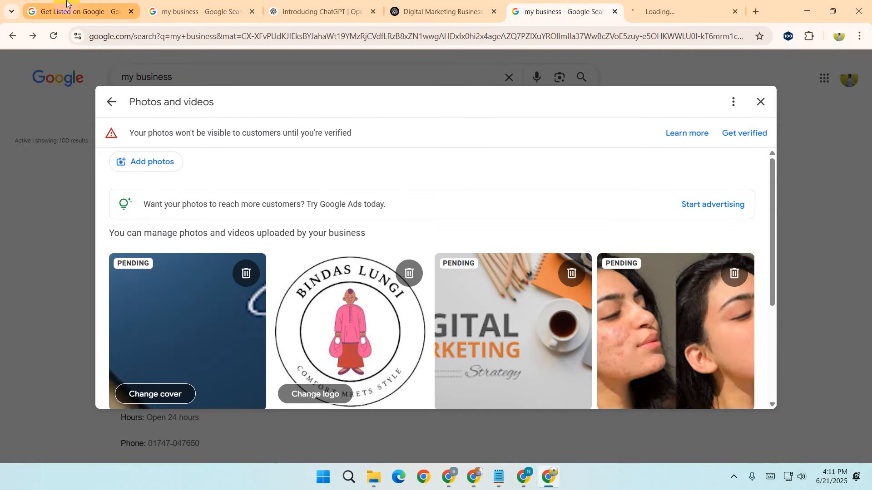
click(705, 4)
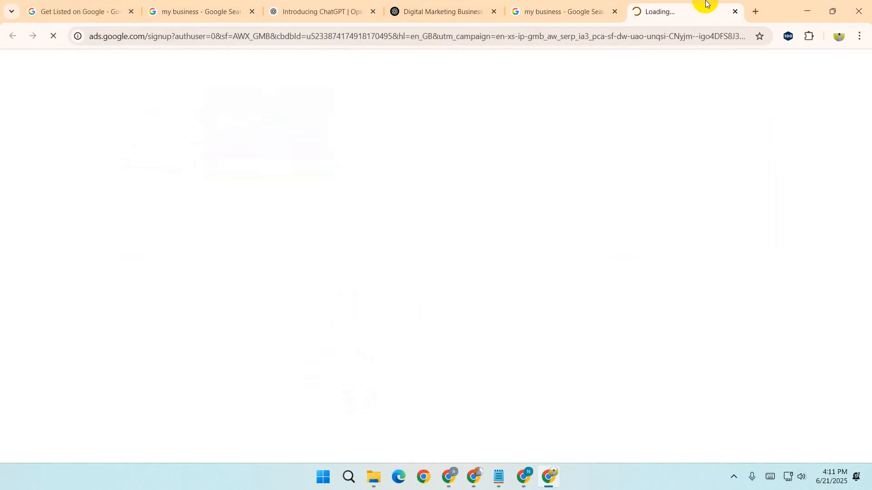
click(204, 6)
click(88, 9)
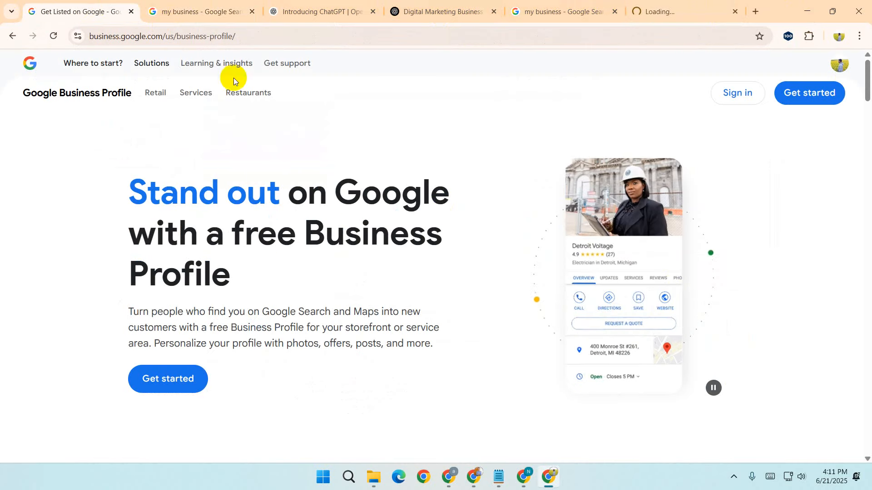
click(193, 9)
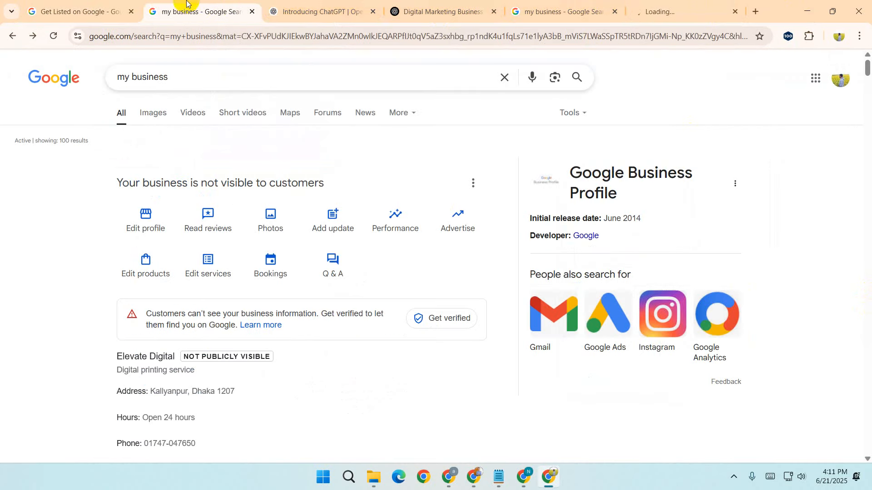
click(456, 7)
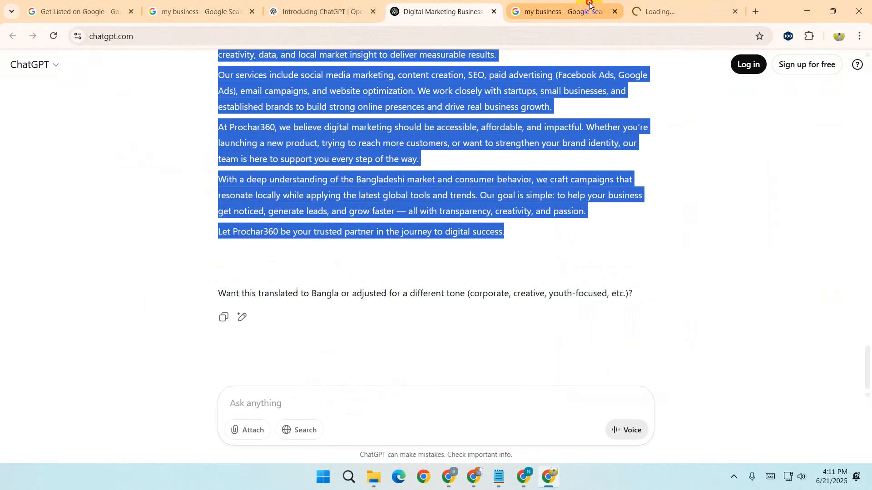
click(589, 6)
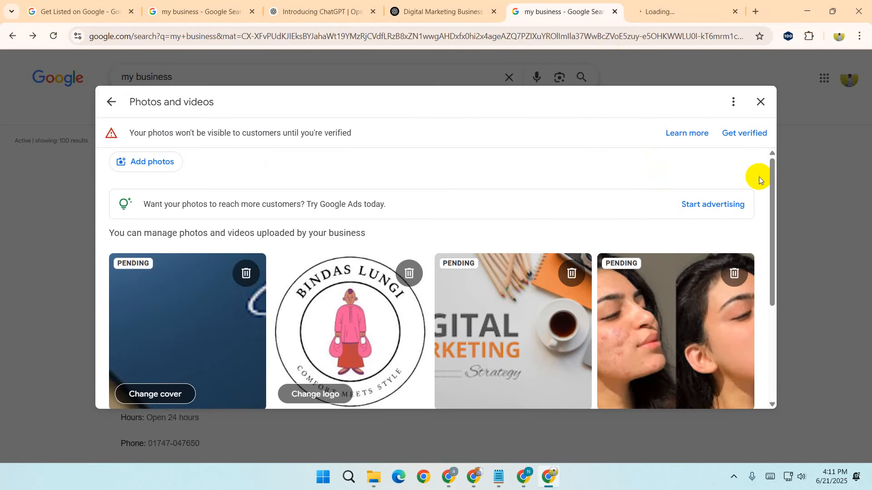
Step: Add the Red and Yellow Modern Shocking Moments YouTube thumbnail from Downloads to the business photos and review the gallery
scroll(757, 191, down, 4)
scroll(452, 374, up, 4)
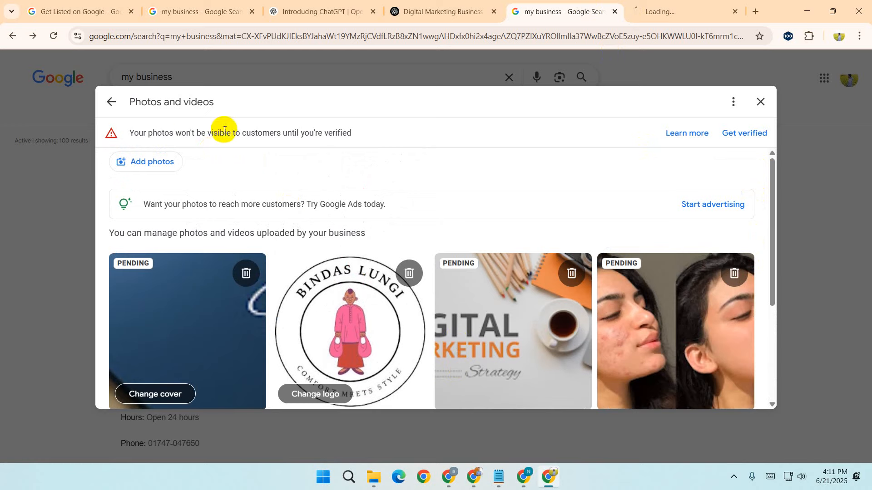
drag(401, 132, 191, 133)
click(239, 132)
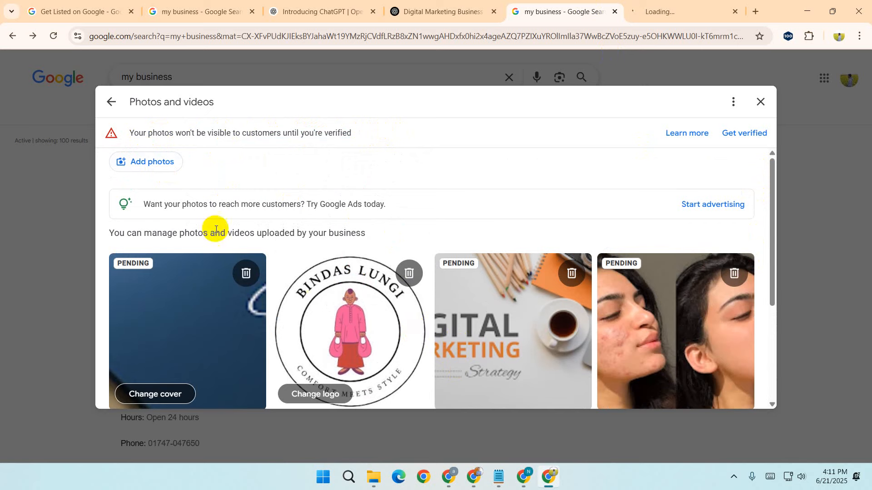
click(155, 167)
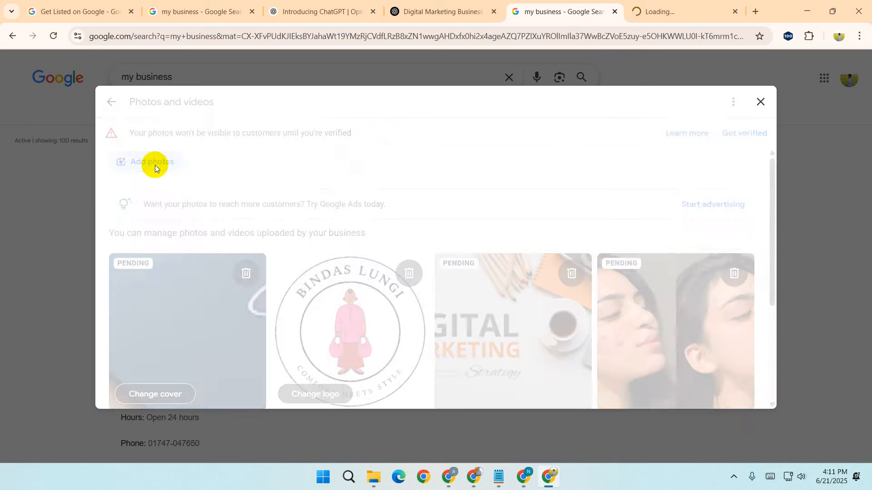
click(448, 219)
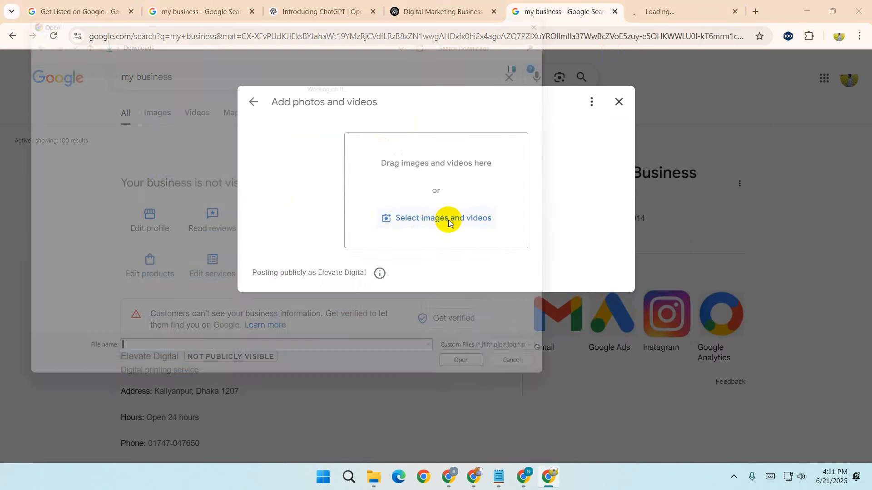
double_click(139, 152)
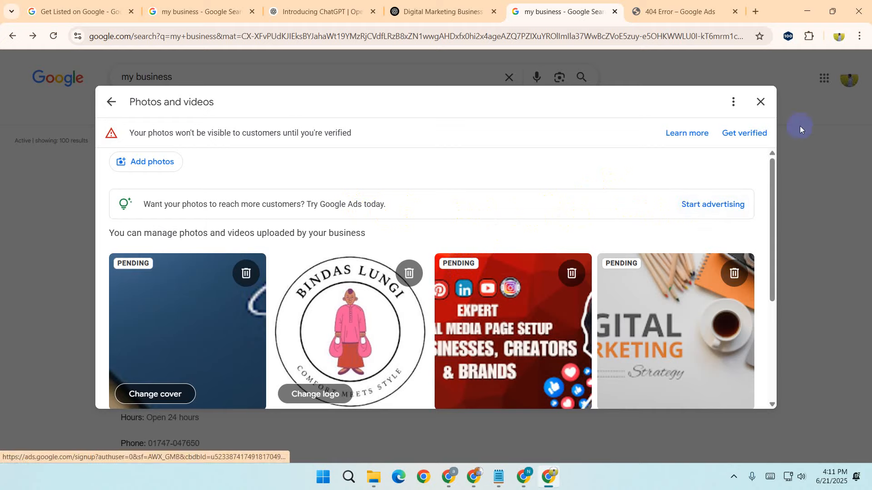
scroll(682, 304, down, 4)
scroll(680, 336, up, 4)
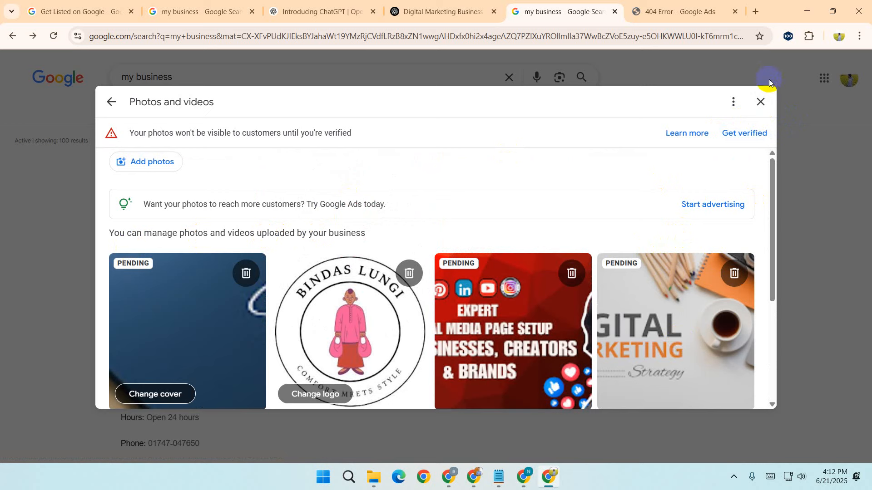
Step: Close the photos and videos and open the option for posting an update to customers
click(767, 102)
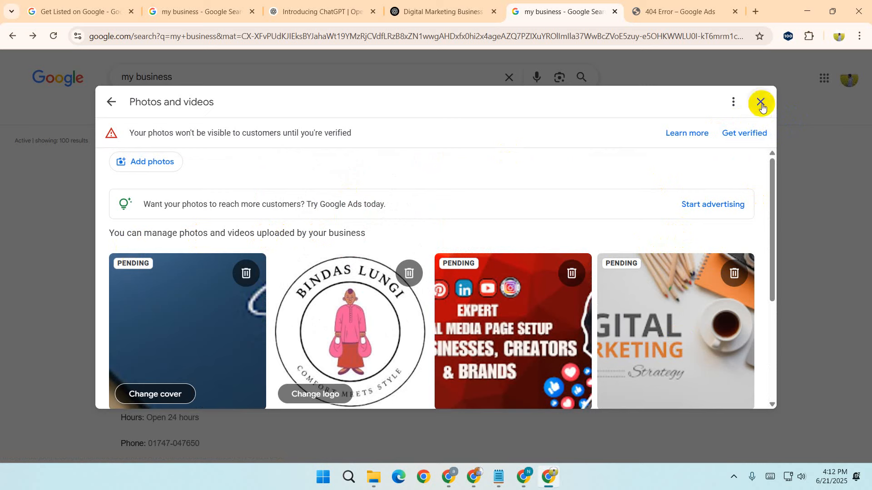
click(761, 104)
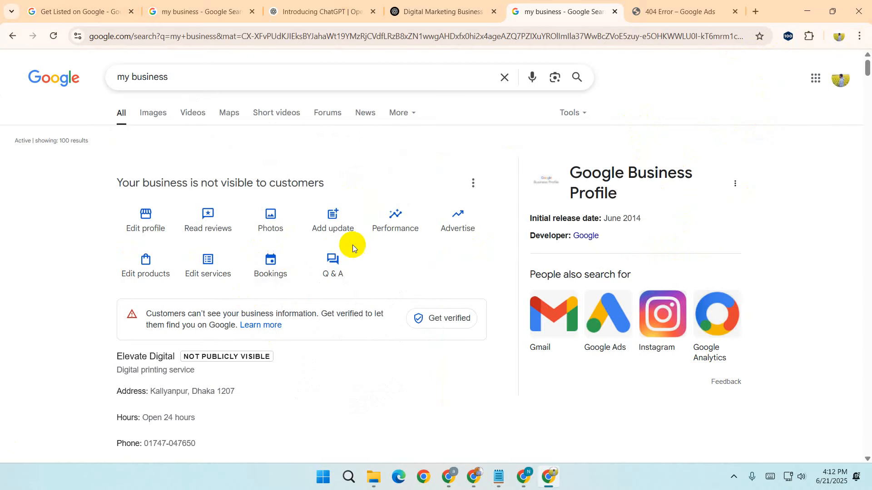
click(336, 218)
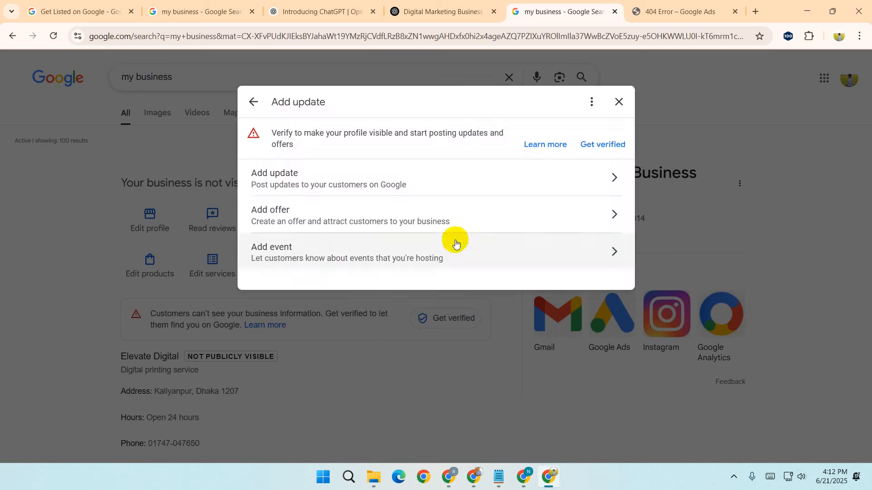
click(298, 179)
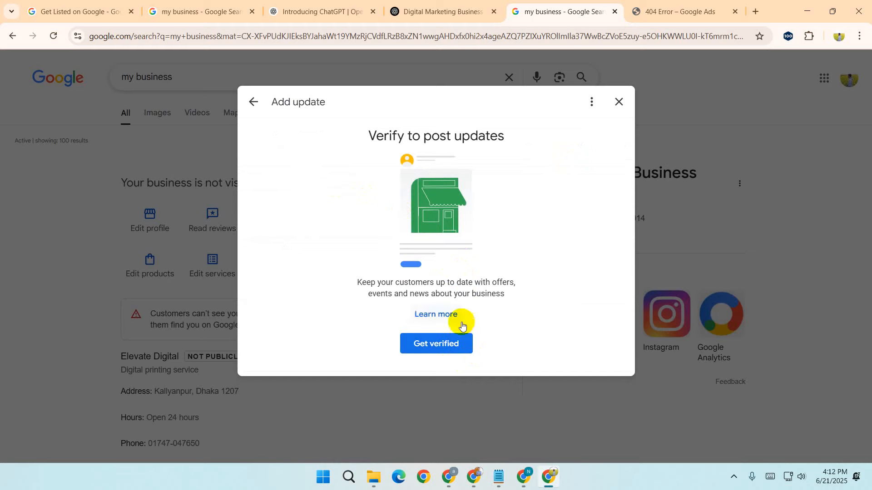
Step: Check the verification methods offered for posting updates and return to the business profile
click(437, 347)
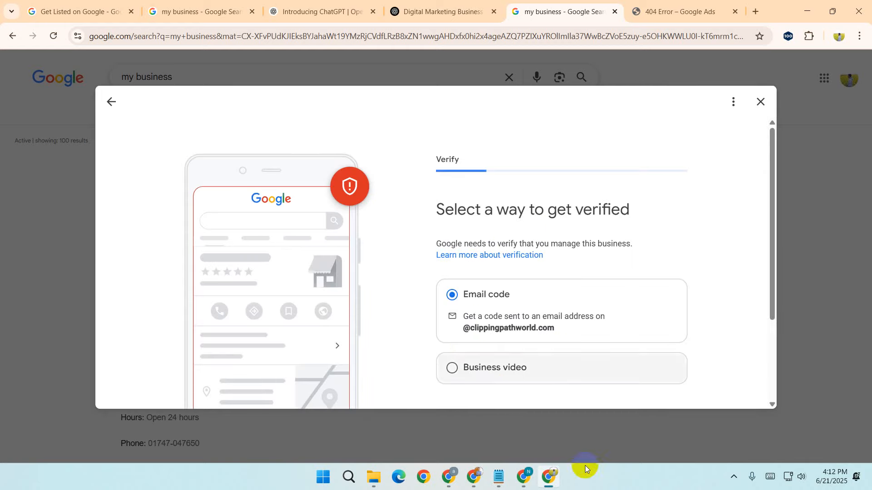
click(110, 102)
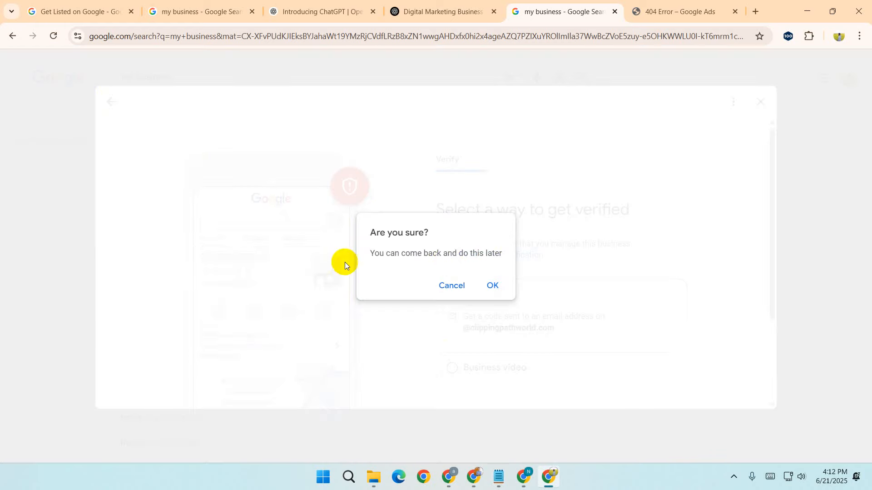
click(491, 288)
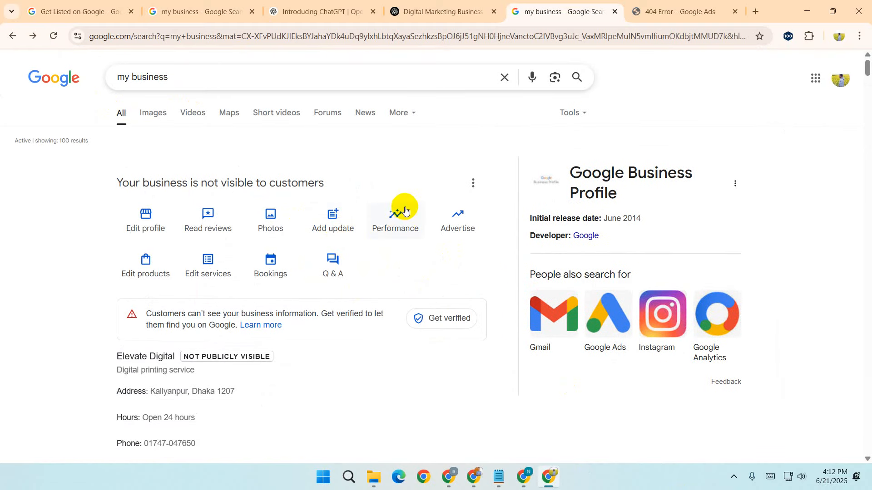
Step: Check the verification methods offered under business performance, return to the profile, and open the Google Ads sign-up for advertising the business
click(396, 213)
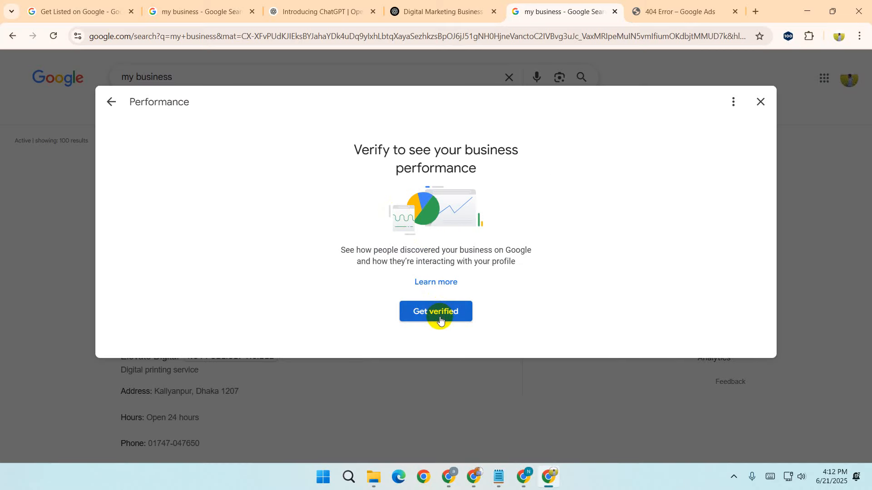
click(440, 317)
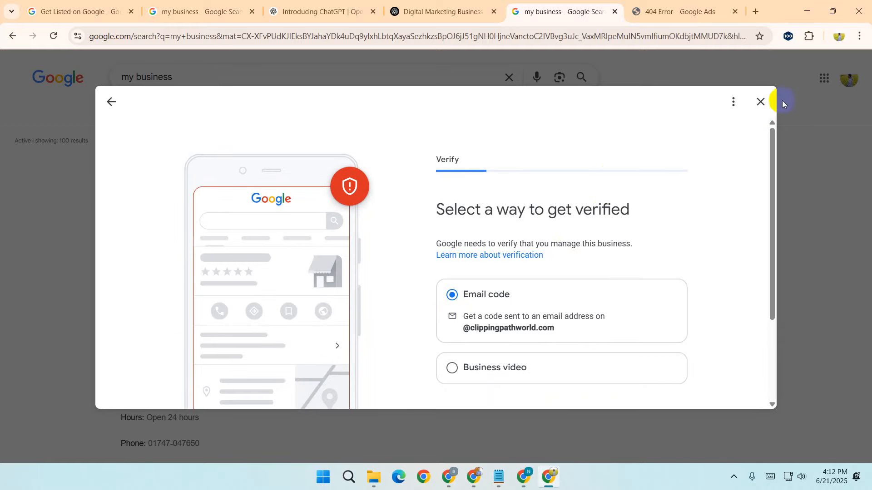
click(733, 102)
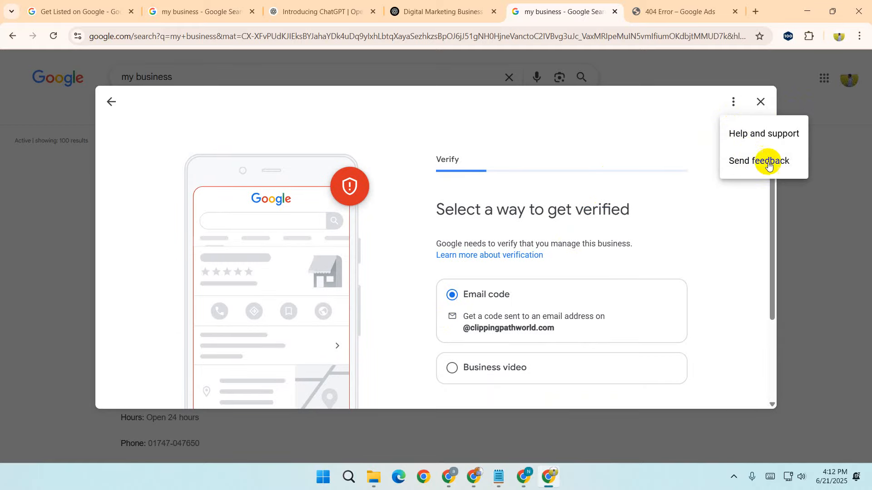
click(761, 101)
click(492, 285)
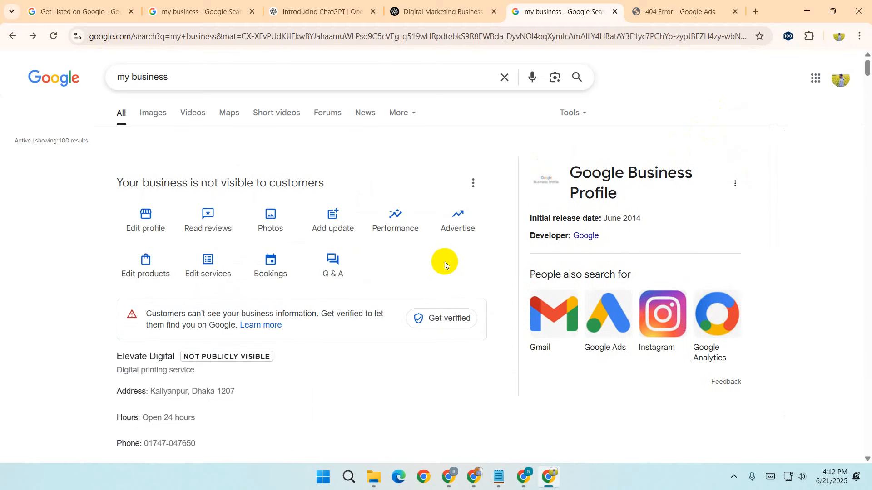
click(452, 227)
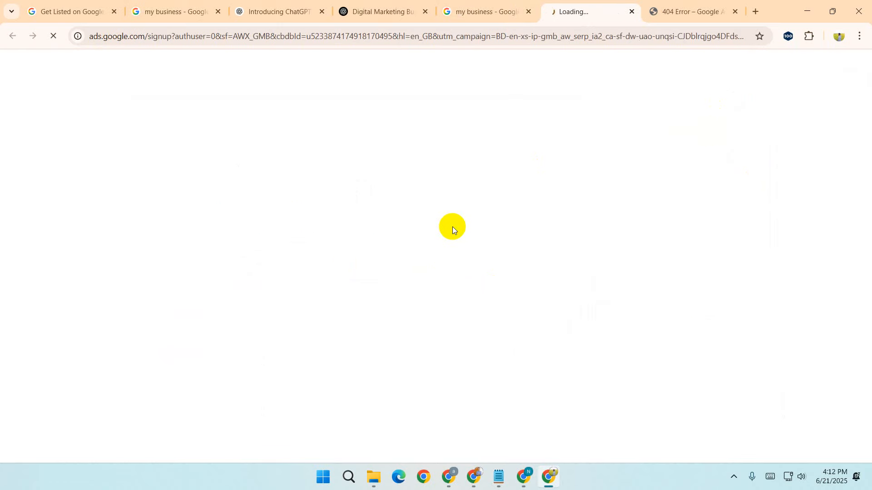
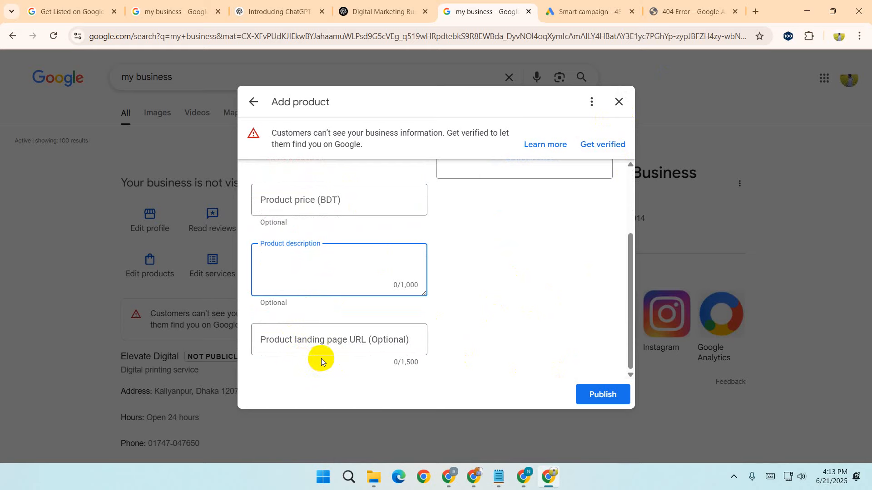
Step: Look through the new product form, try to publish it without details, and close it
click(344, 344)
click(511, 324)
scroll(511, 320, up, 3)
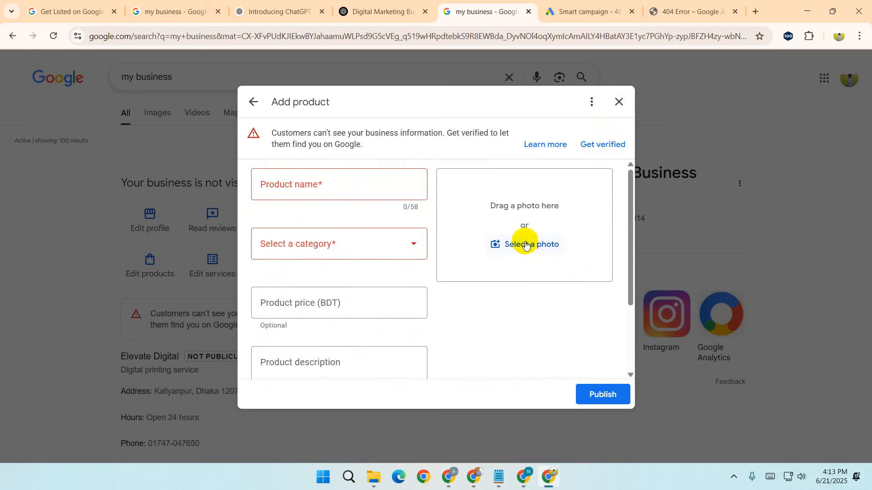
click(612, 401)
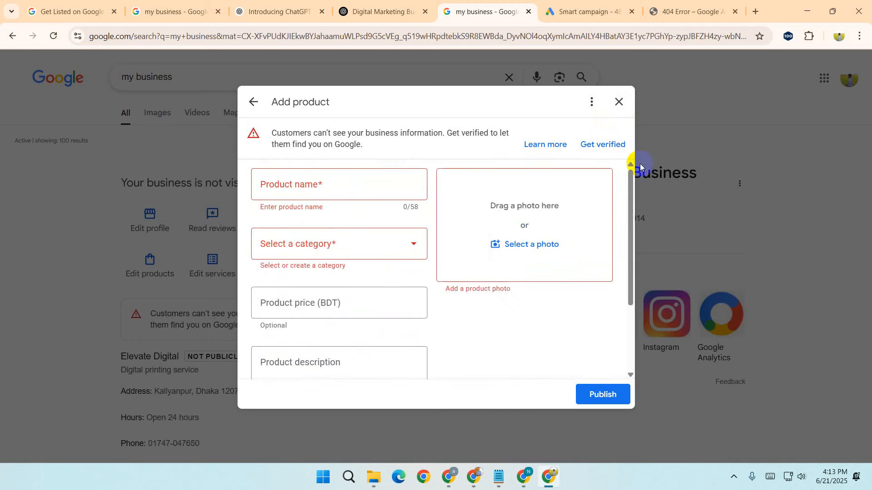
click(619, 101)
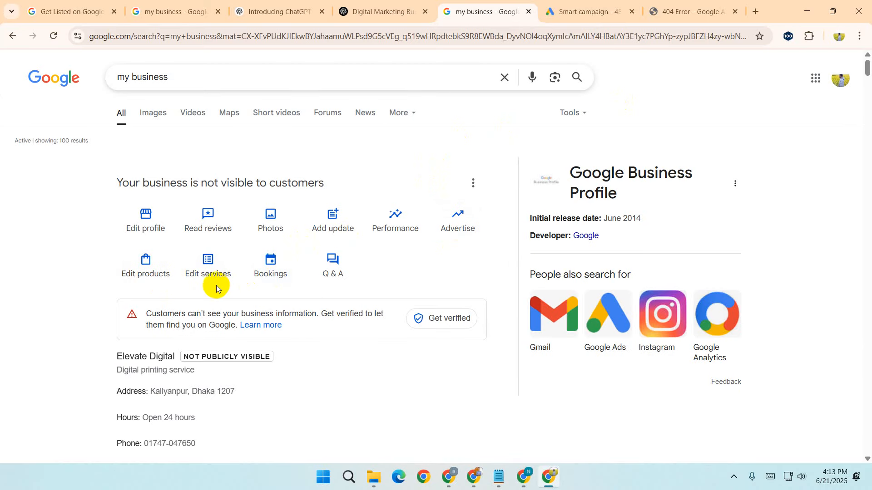
Step: View the custom service option for the Digital printing service category and cancel without adding a service
click(208, 260)
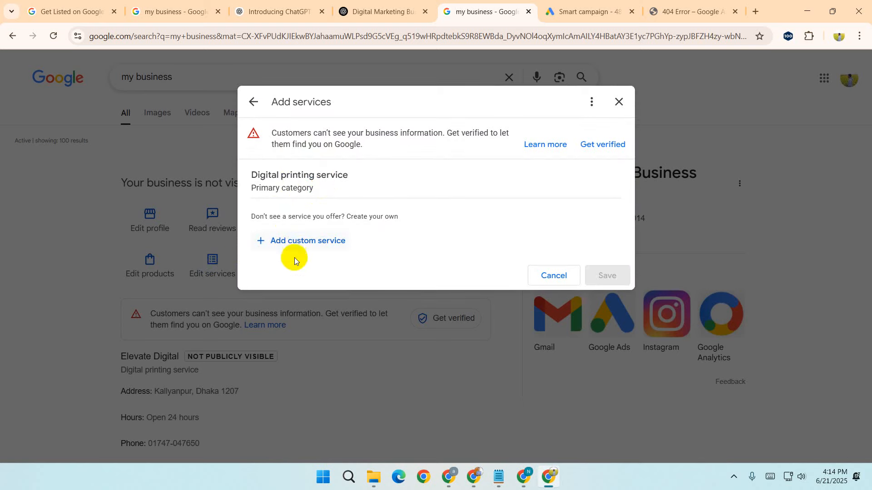
click(291, 242)
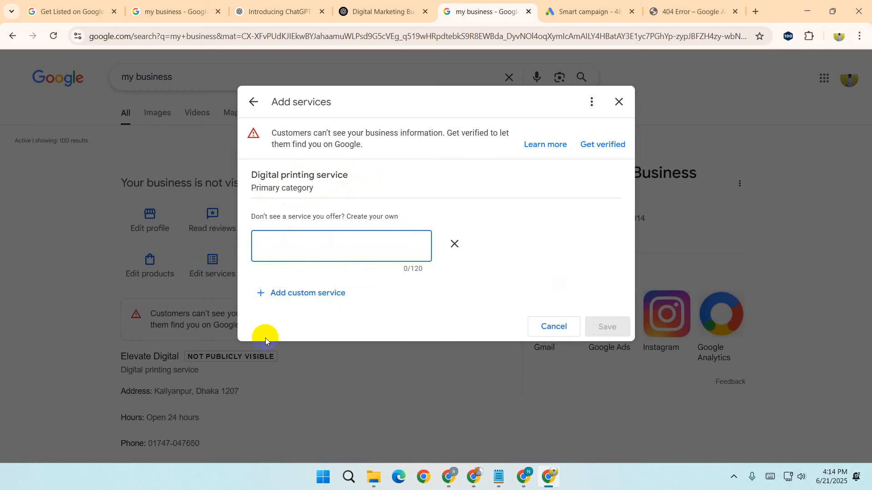
click(313, 294)
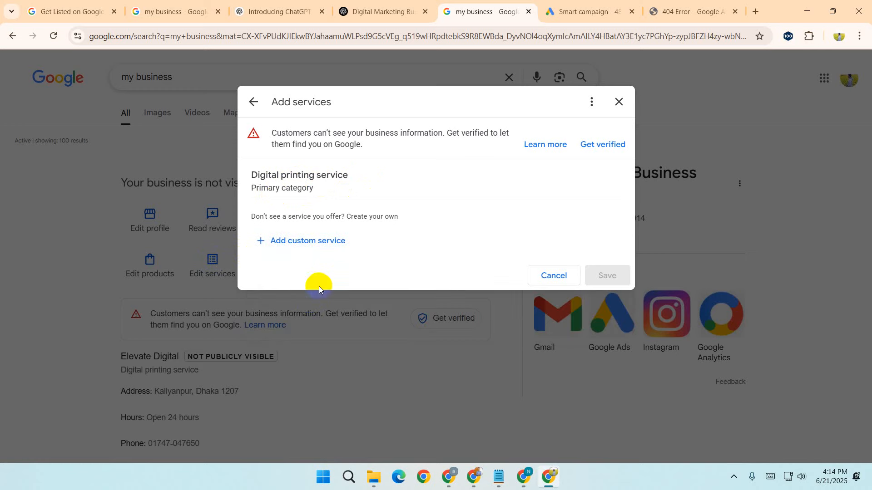
click(552, 276)
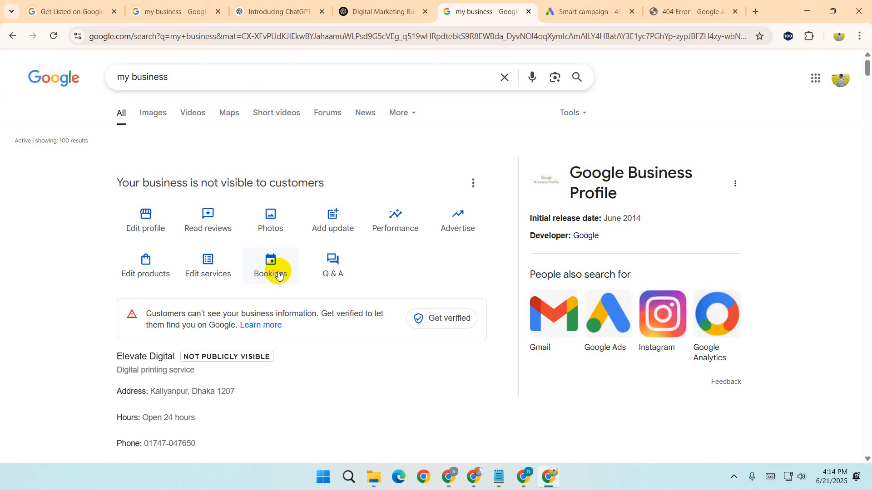
Step: View the June 2025 system calendar and check the booking setup of the business profile
click(830, 476)
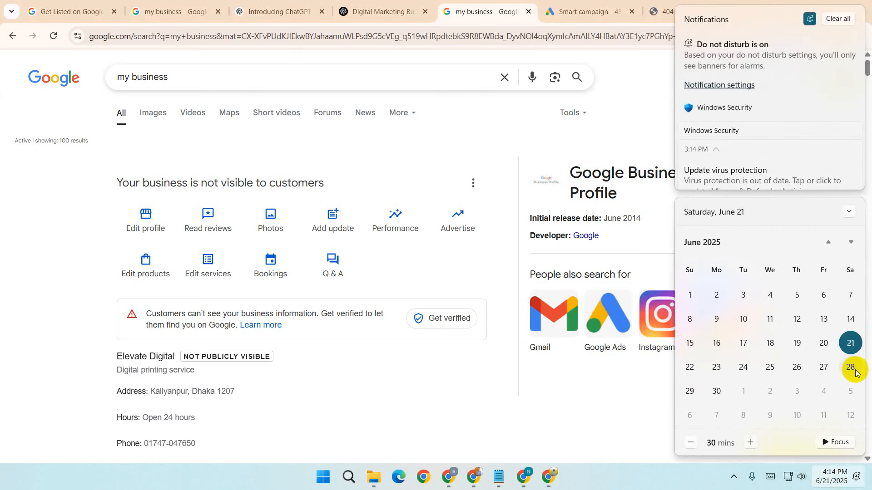
click(690, 486)
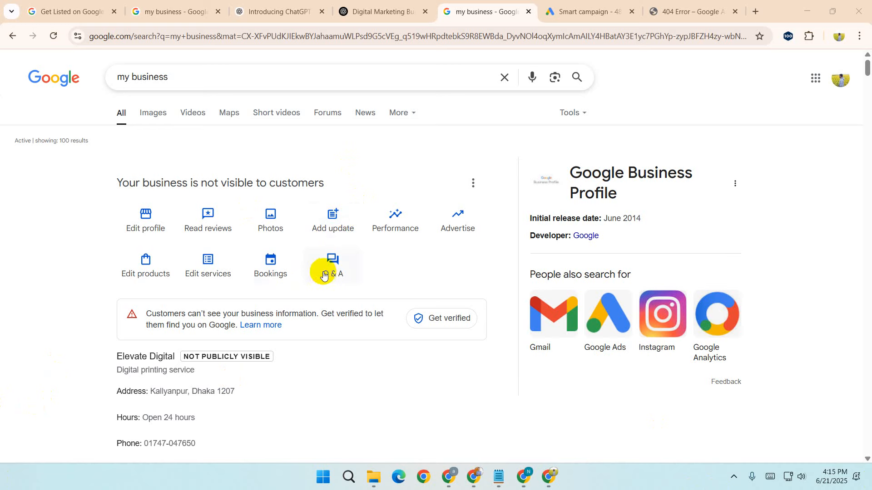
click(277, 267)
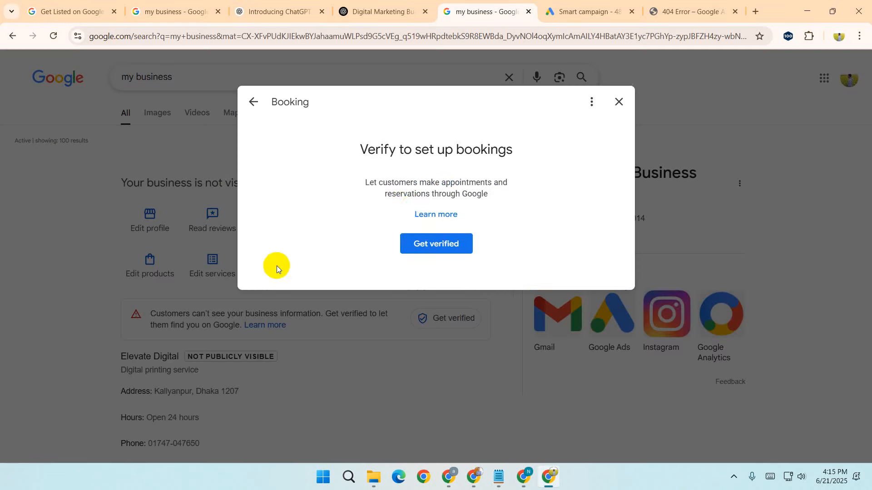
click(619, 101)
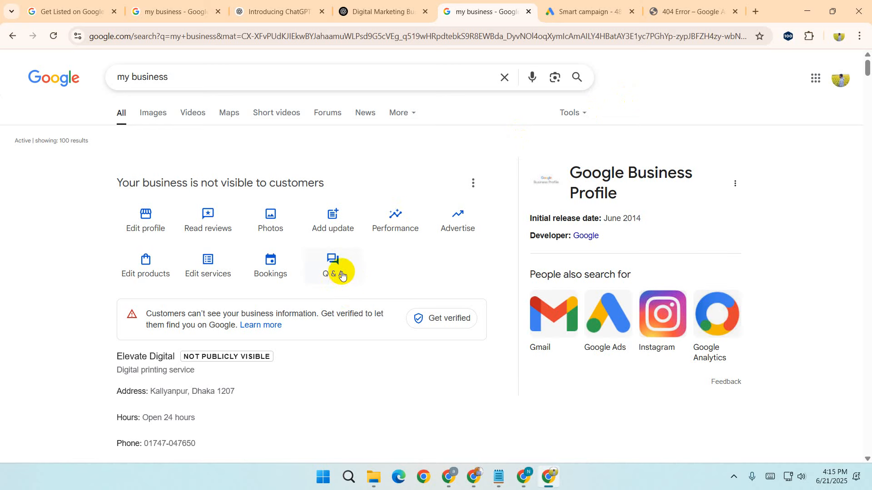
Step: Check the questions and answers section and its verification methods, and return to the business profile
click(334, 267)
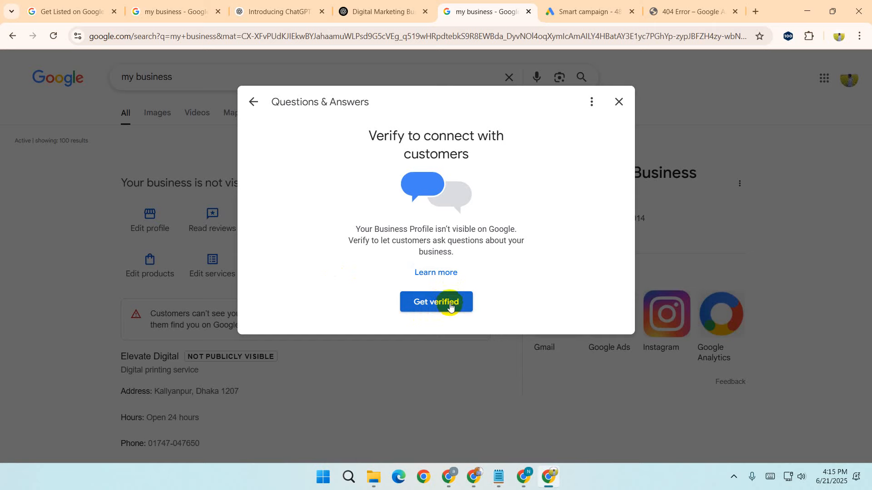
click(449, 305)
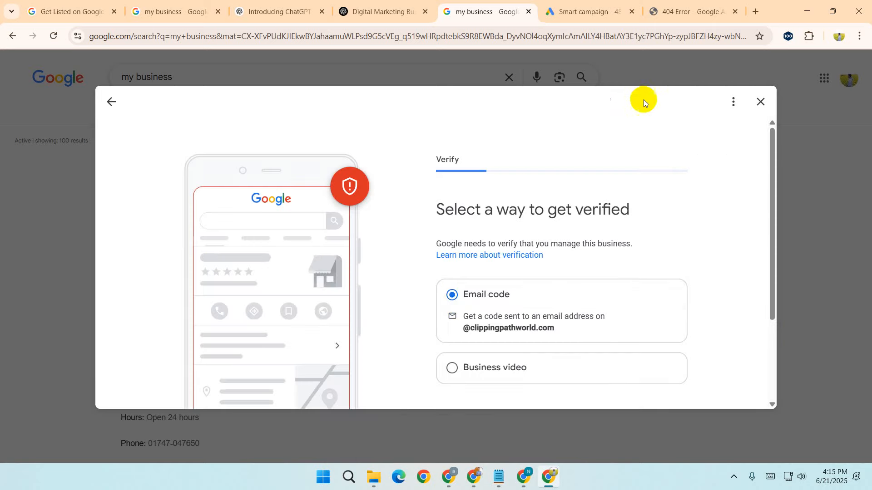
click(754, 105)
click(491, 284)
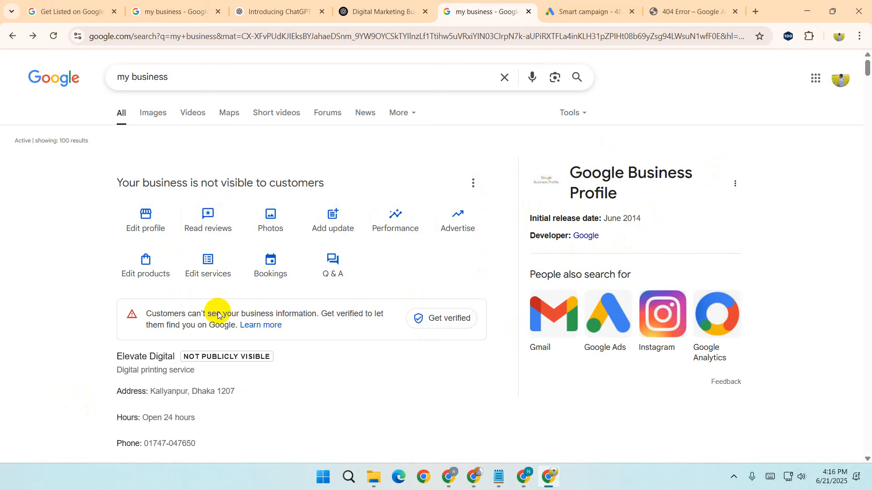
Step: Open the list of managed business profiles and select the Elevate Digital profile
click(480, 189)
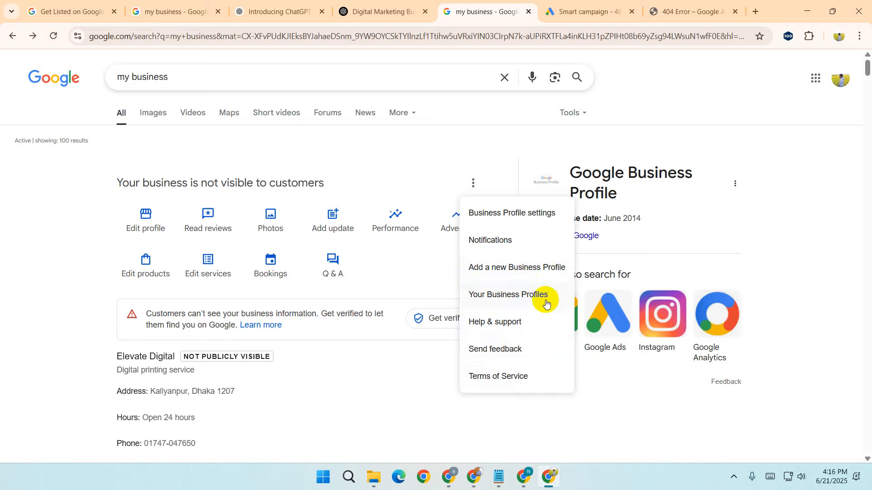
click(519, 293)
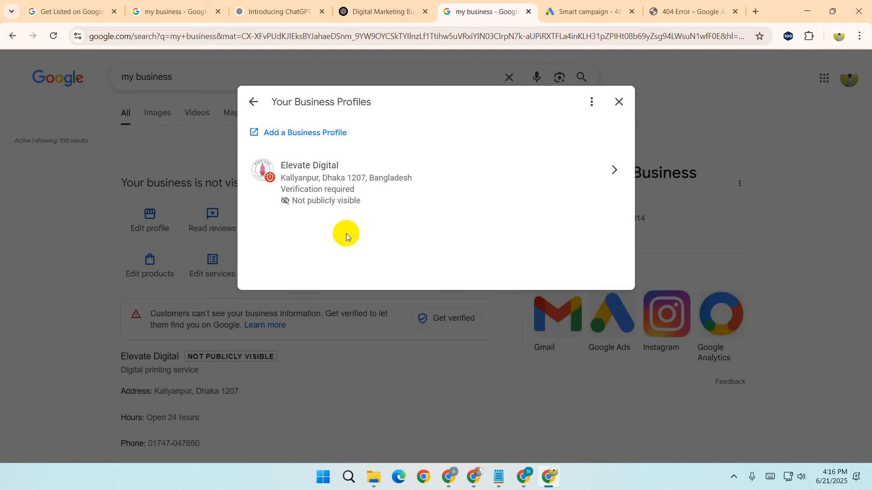
click(329, 182)
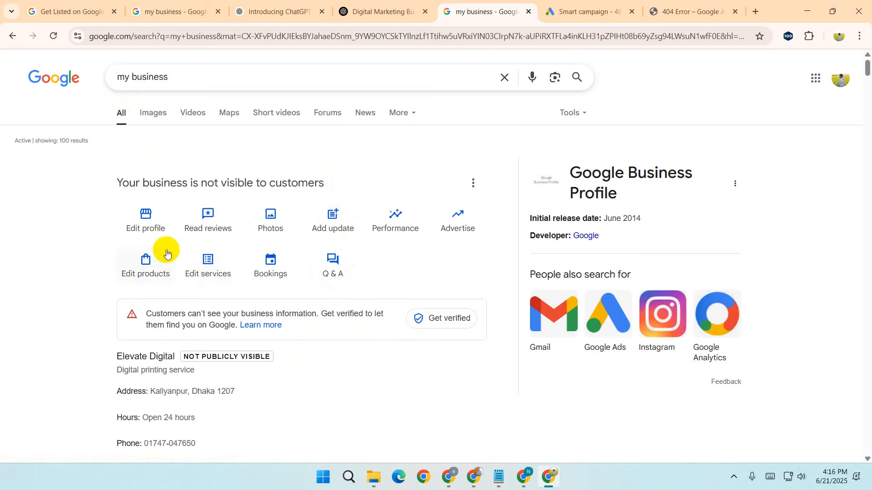
Step: Remove the website link from the business contact information, save the change, and close the business information
click(151, 217)
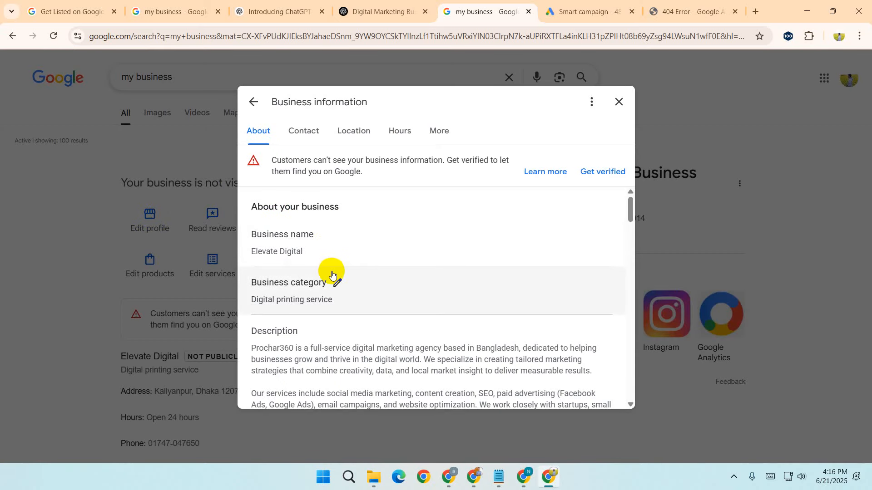
scroll(332, 274, down, 5)
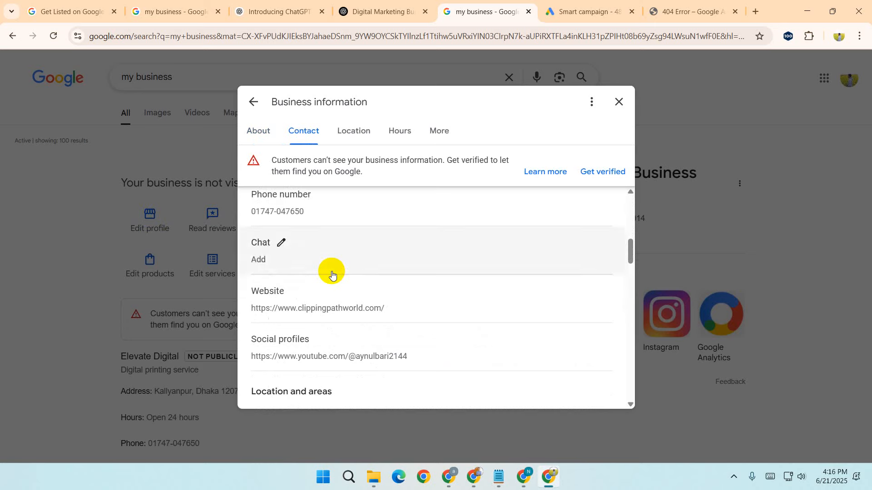
click(294, 289)
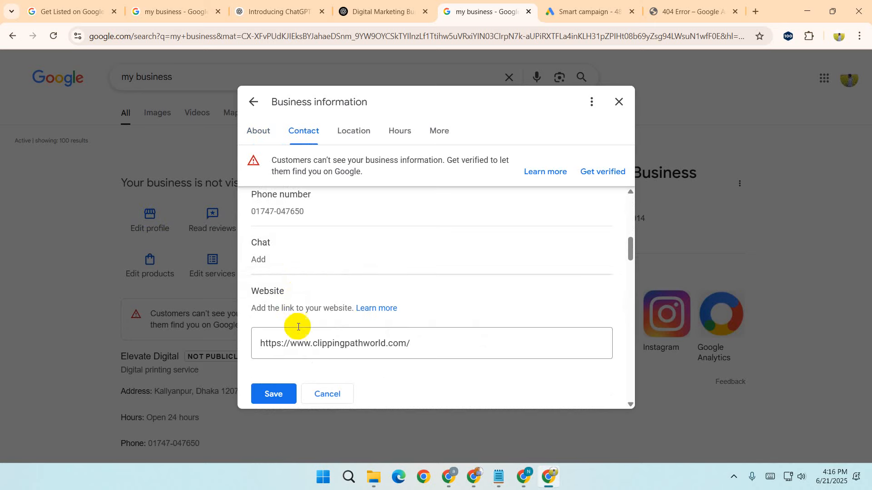
click(426, 341)
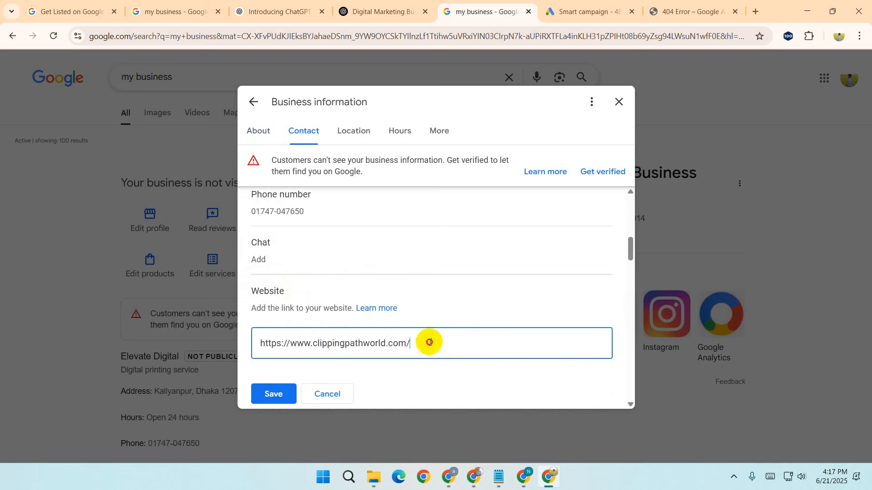
key(ctrl+a)
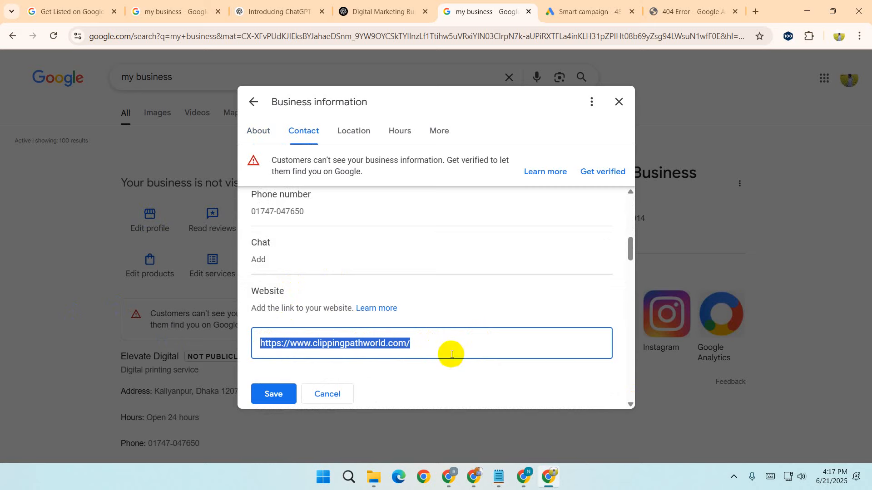
key(BackSpace)
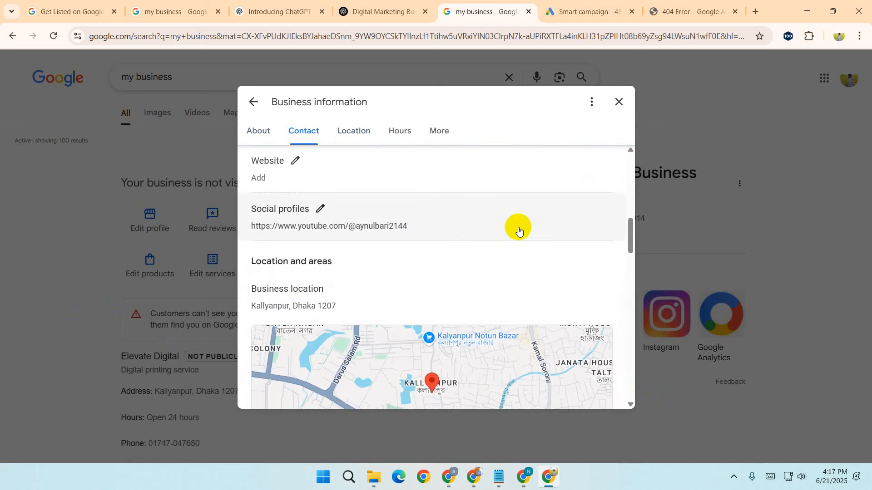
scroll(516, 229, down, 10)
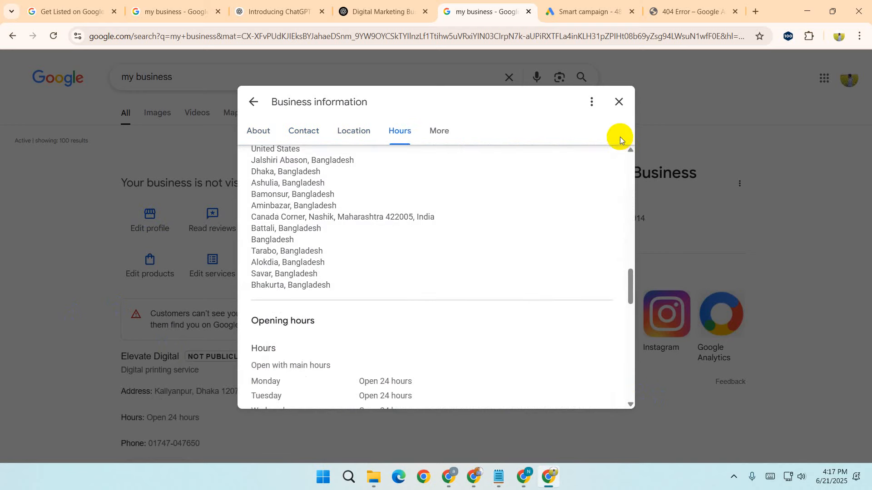
click(618, 101)
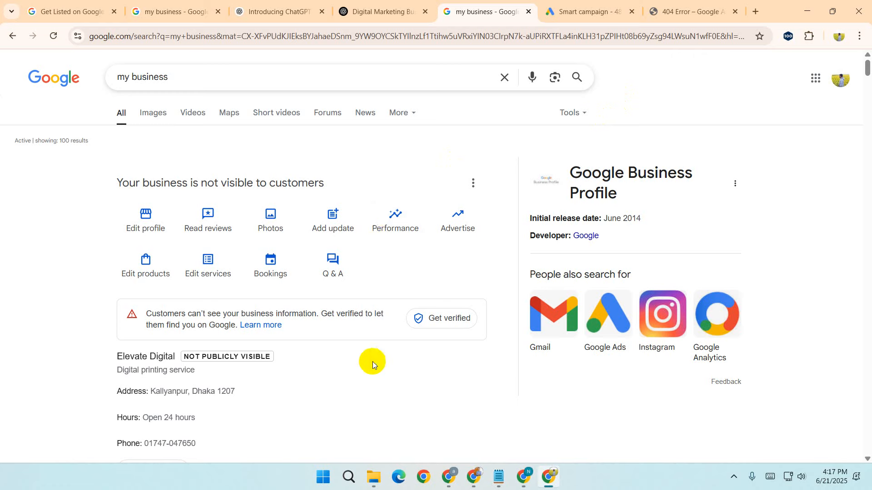
Step: Open the verification methods for the Elevate Digital profile, expand the additional options, and choose to verify later
click(457, 320)
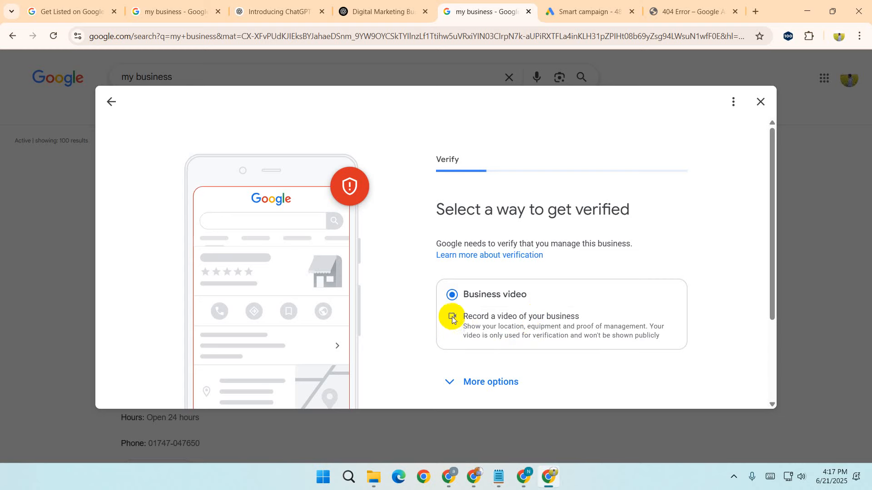
click(452, 386)
scroll(541, 298, down, 3)
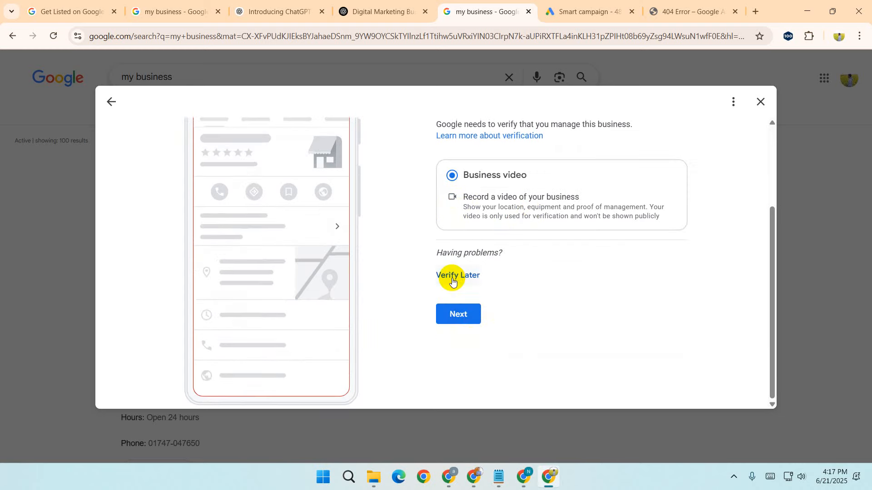
click(452, 278)
click(524, 293)
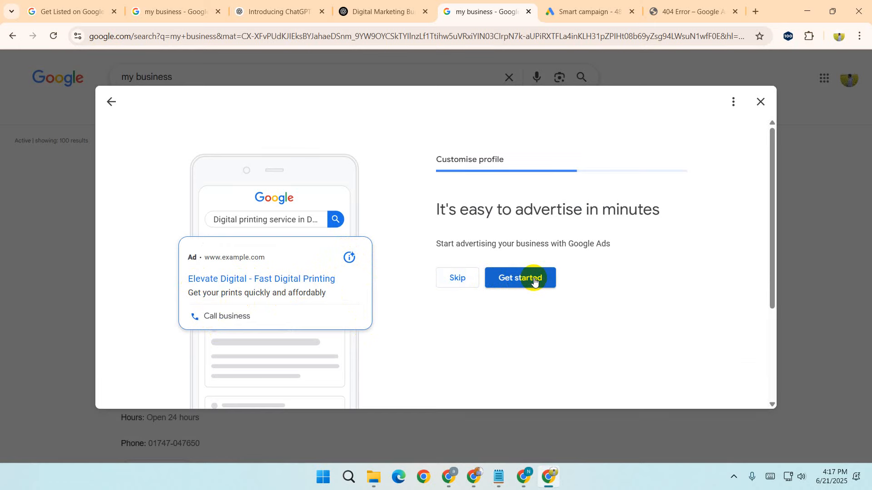
Step: Skip the Google Ads and custom domain offers and return to the business profile
click(442, 276)
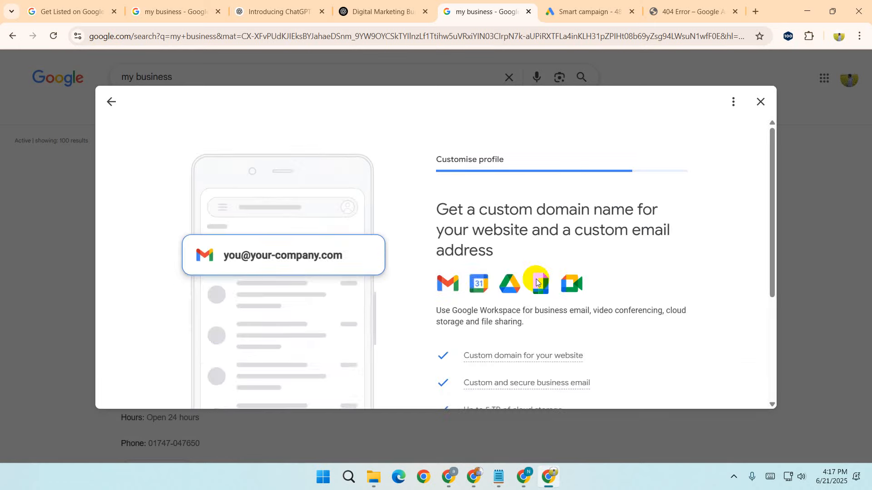
scroll(551, 284, down, 4)
click(458, 331)
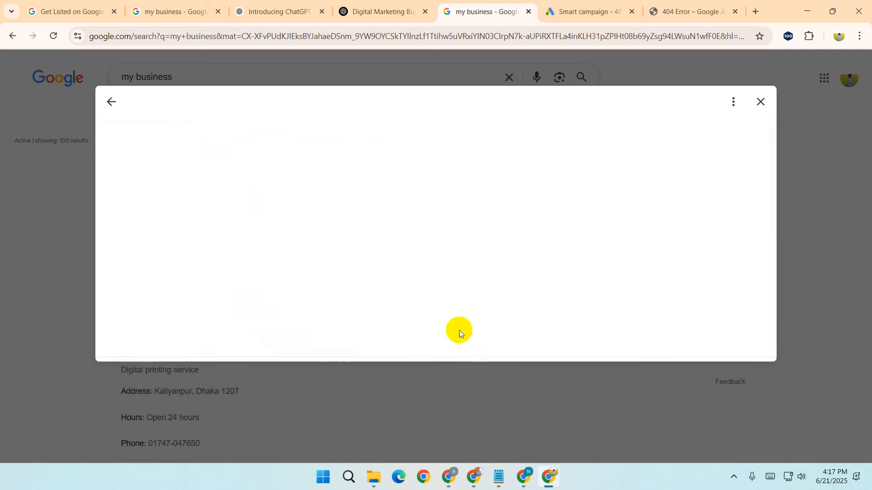
click(472, 320)
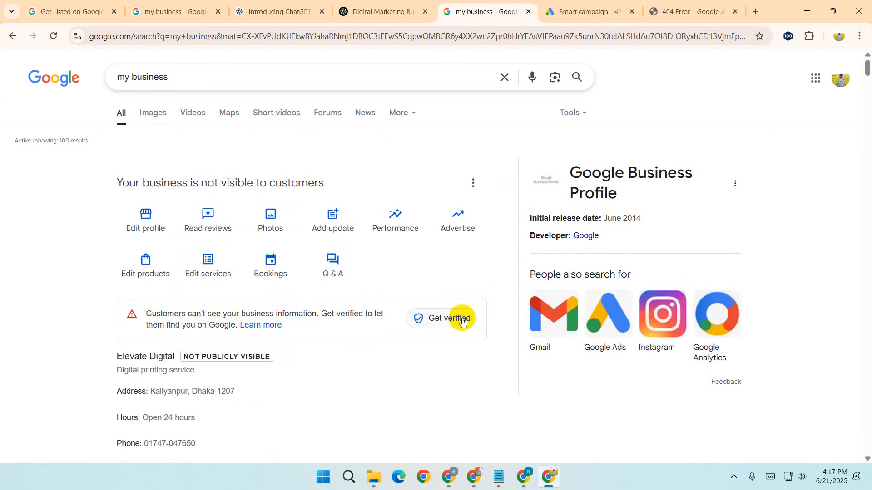
Step: Restart business verification and confirm that none of the suggested existing profiles is this business
click(462, 321)
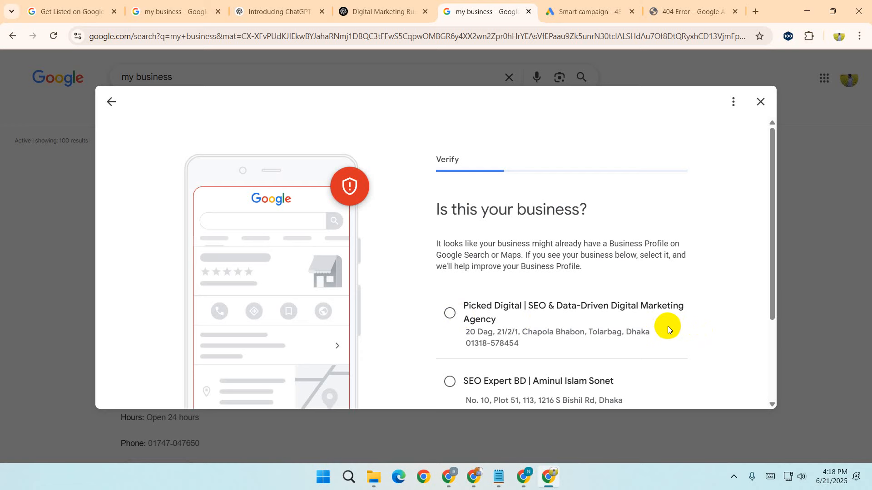
scroll(667, 326, down, 3)
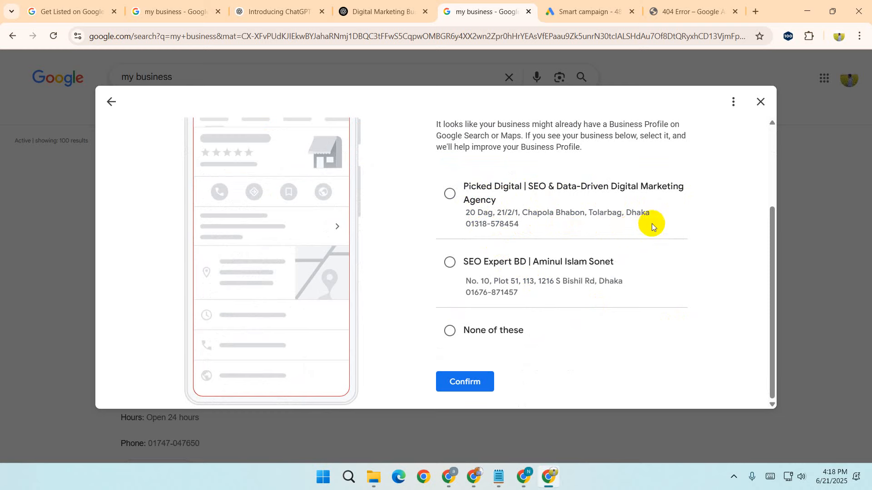
drag(474, 236, 565, 220)
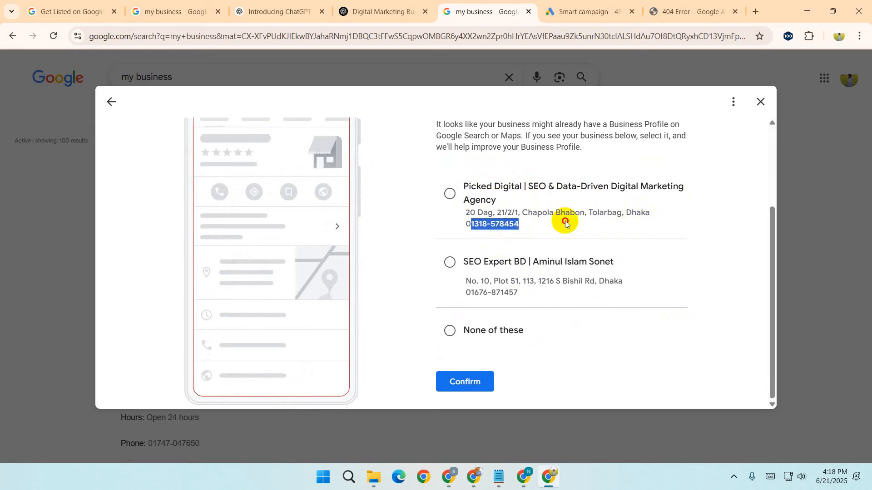
click(554, 269)
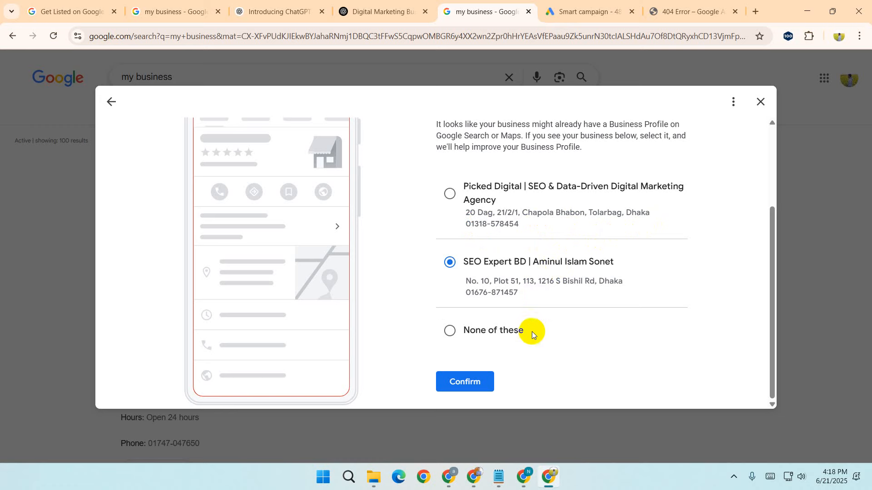
click(445, 334)
click(462, 381)
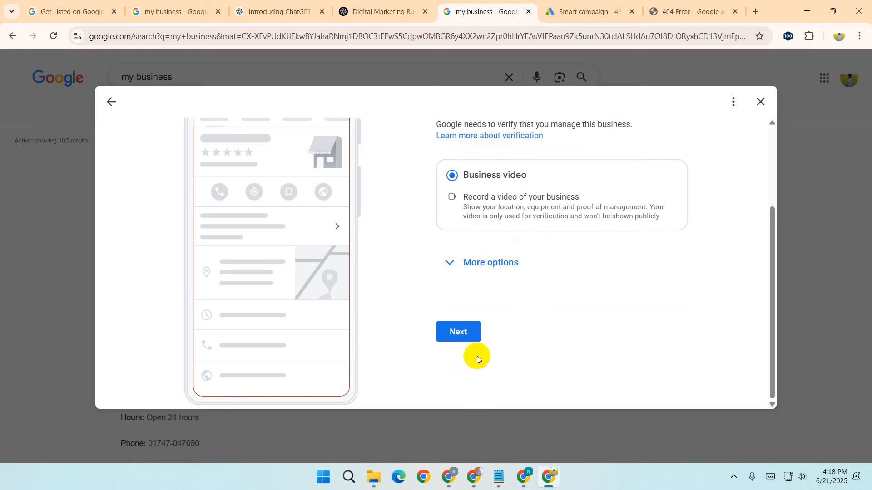
Step: Review the business video verification requirements and go back to the choice of verification method
click(451, 268)
click(463, 320)
scroll(549, 262, down, 1)
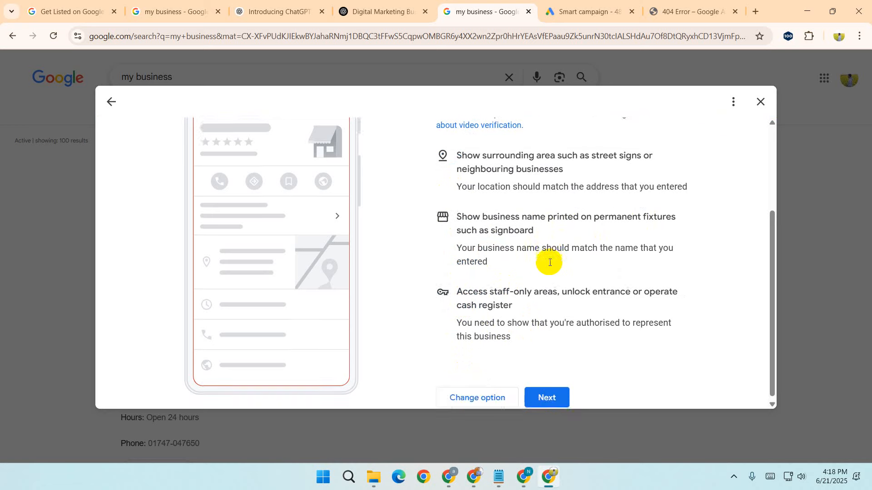
click(477, 395)
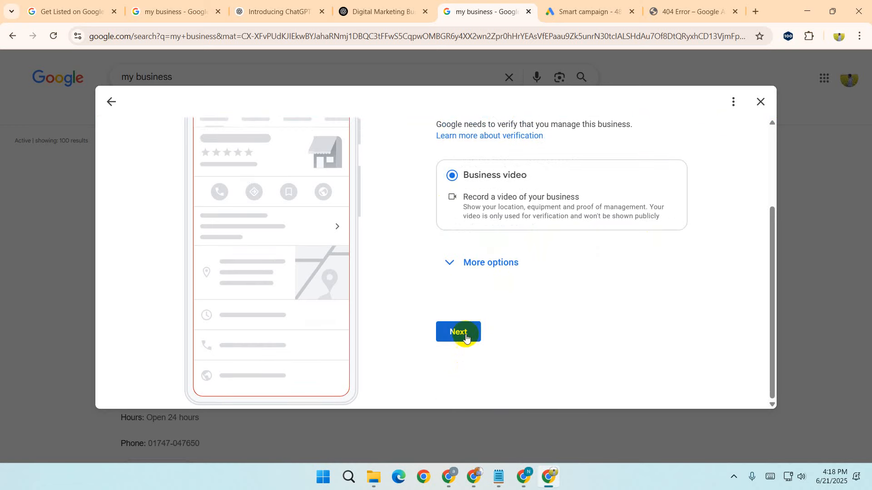
Step: Advance the business video verification through its recording tips to the start of recording, and return to the method choice
click(466, 338)
click(543, 402)
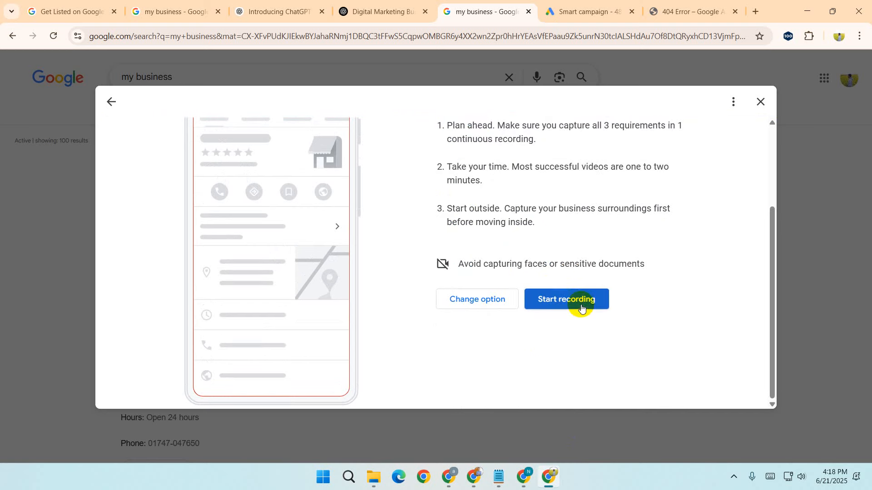
click(567, 302)
click(465, 326)
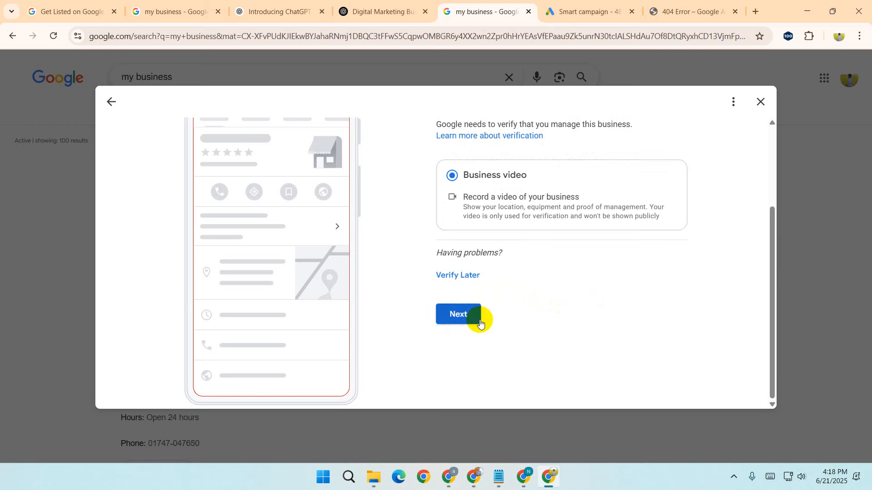
Step: Reopen the business video requirements, consult the linked help article on verifying with a video recording, and return to the verification
scroll(494, 283, up, 3)
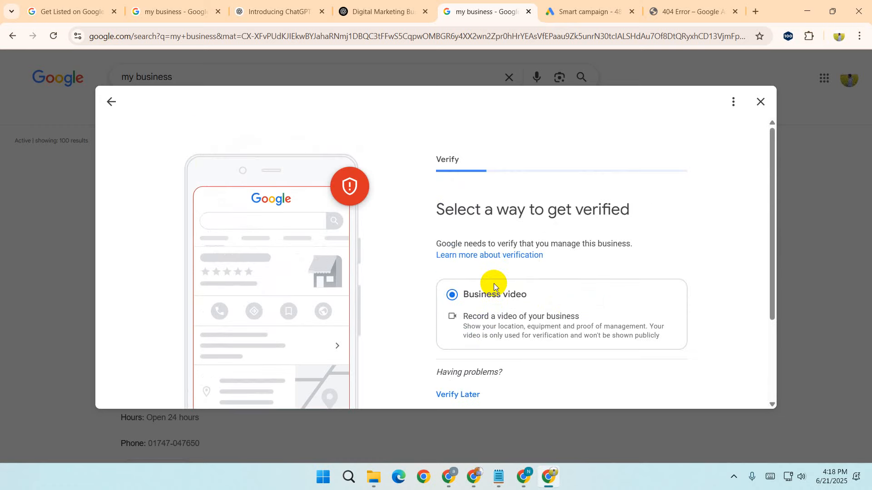
scroll(488, 273, down, 3)
click(464, 309)
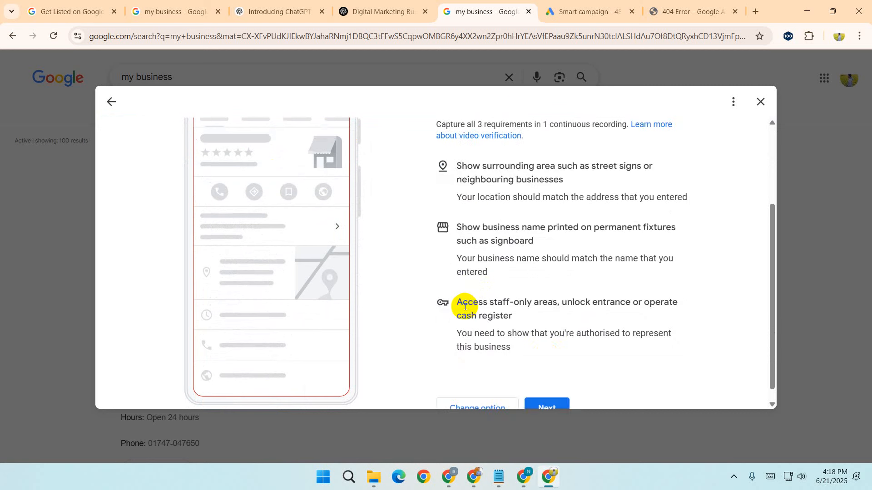
scroll(546, 363, down, 1)
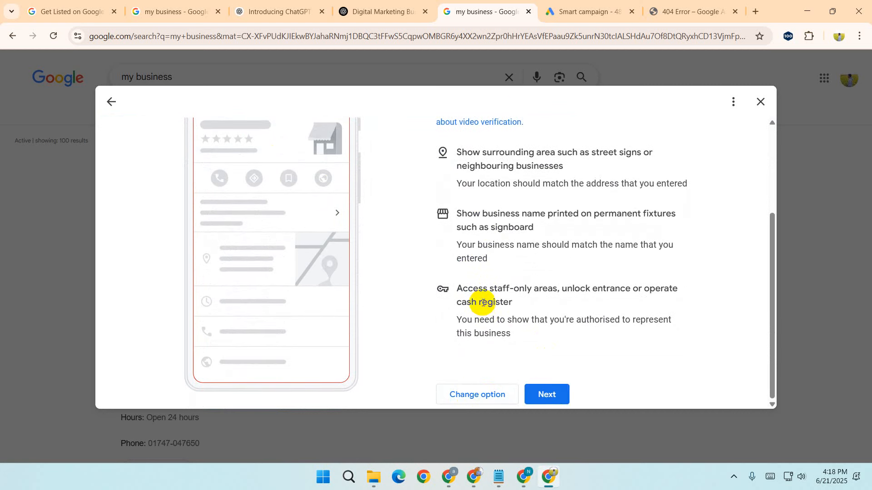
click(496, 125)
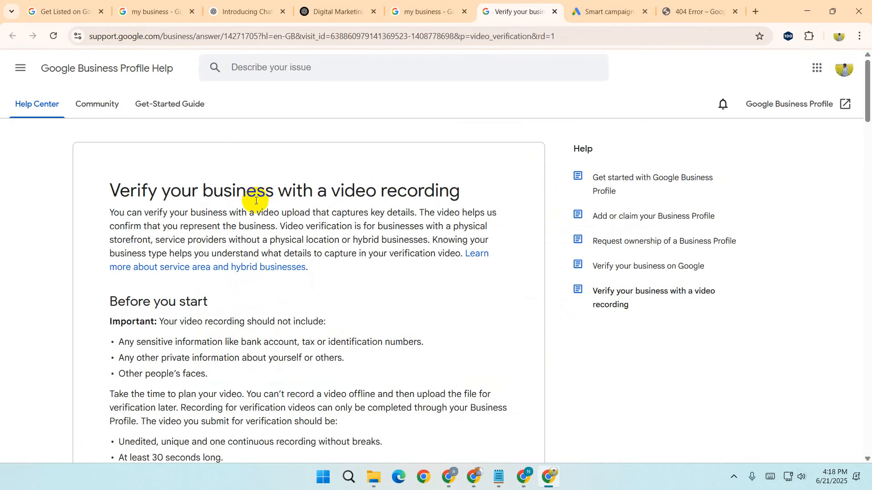
drag(257, 193, 499, 198)
click(426, 11)
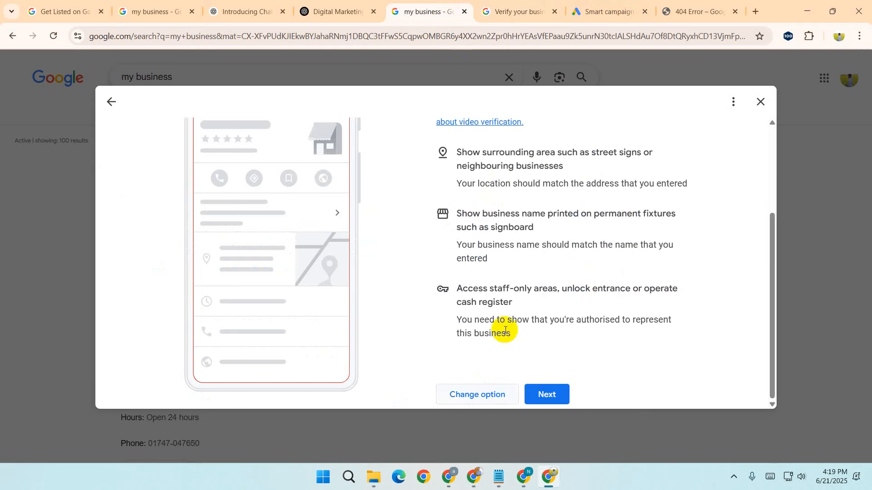
Step: Proceed to the QR code for recording the verification video on a mobile device, and exit the verification
click(540, 394)
click(579, 298)
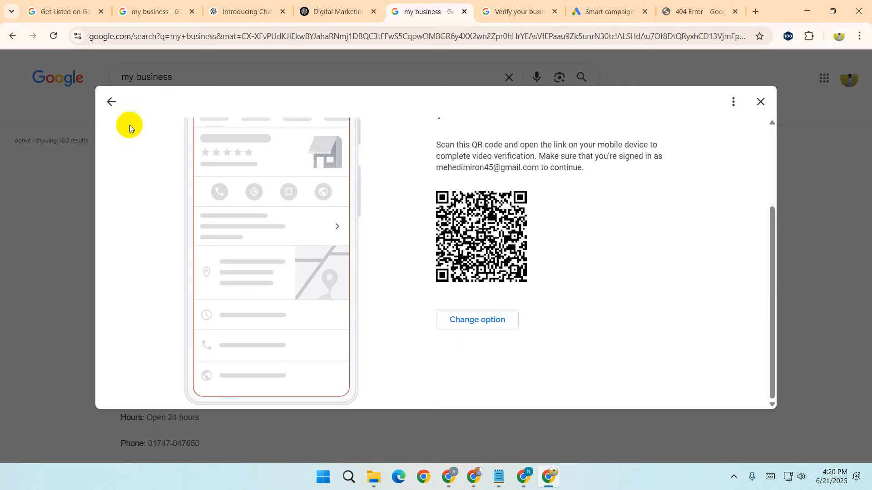
click(111, 102)
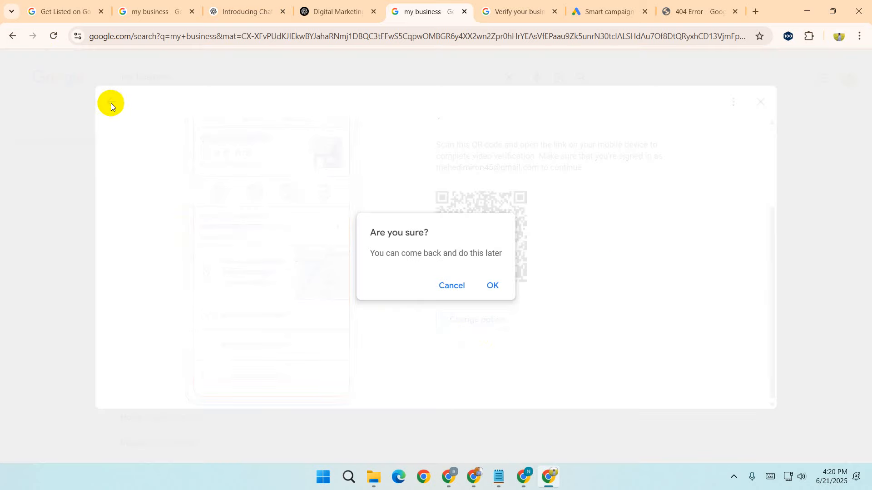
click(491, 286)
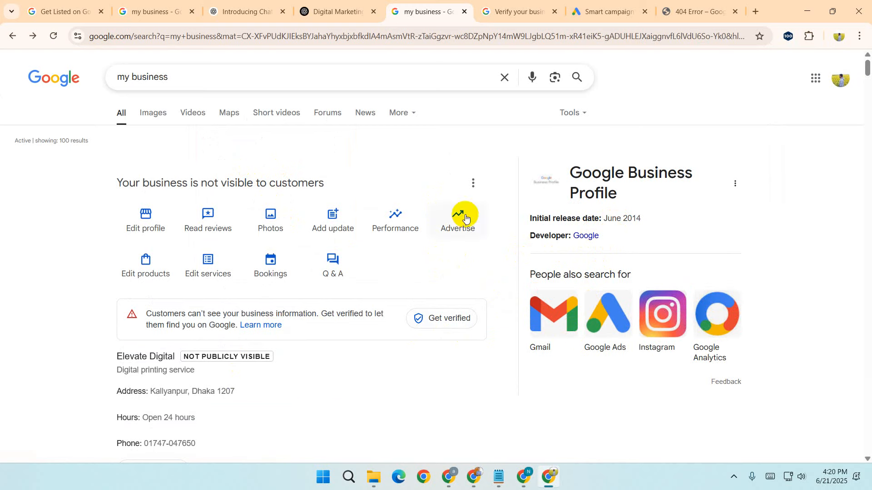
Step: Open the Business Profile settings, view who has access under People and access, and return to the settings list
click(472, 183)
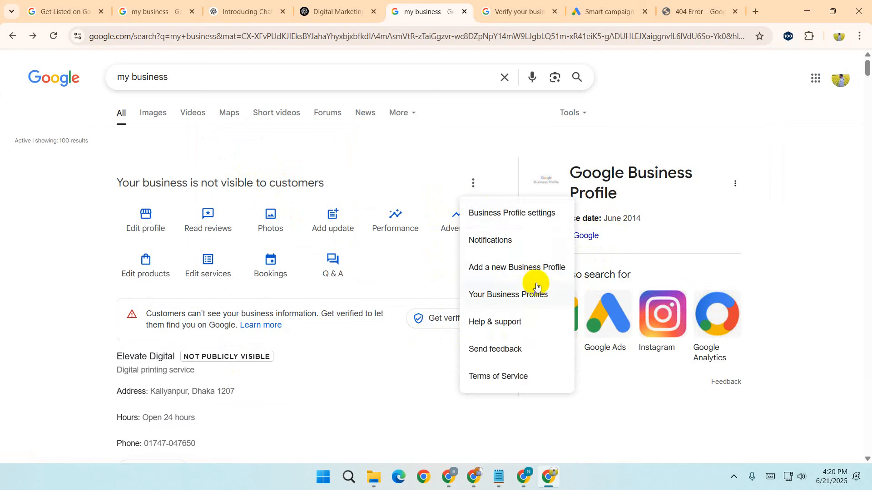
scroll(544, 283, down, 4)
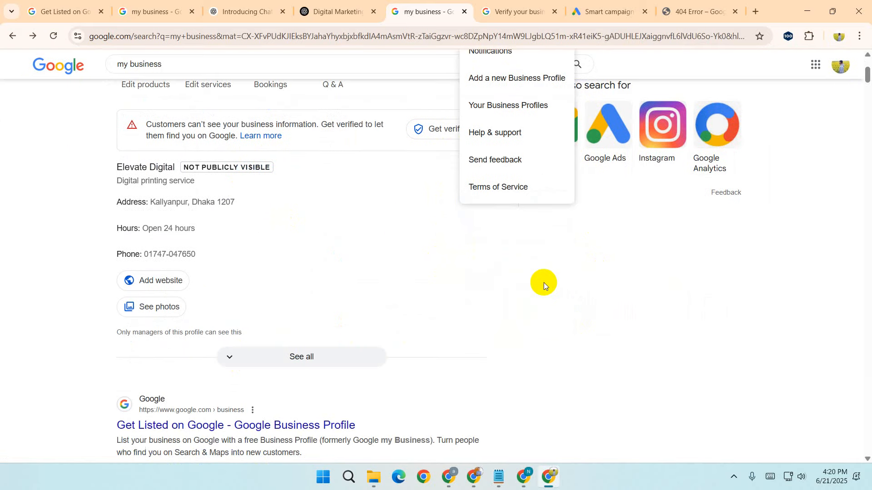
scroll(541, 287, up, 4)
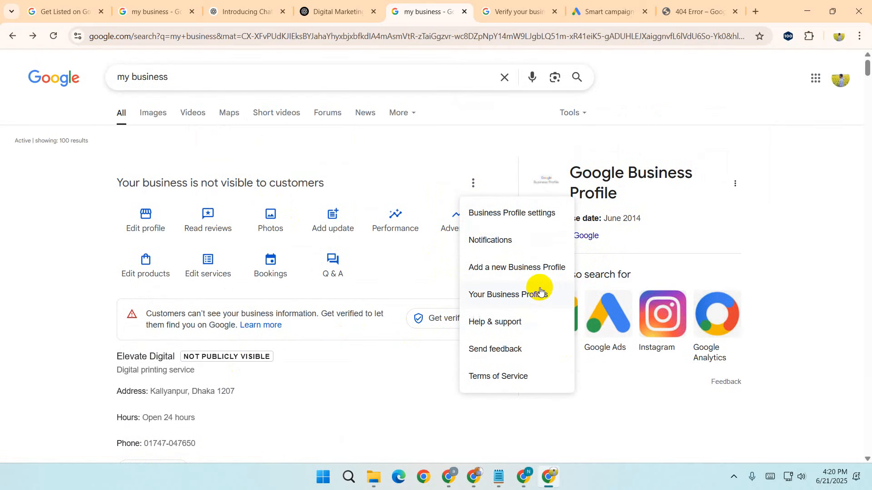
click(525, 216)
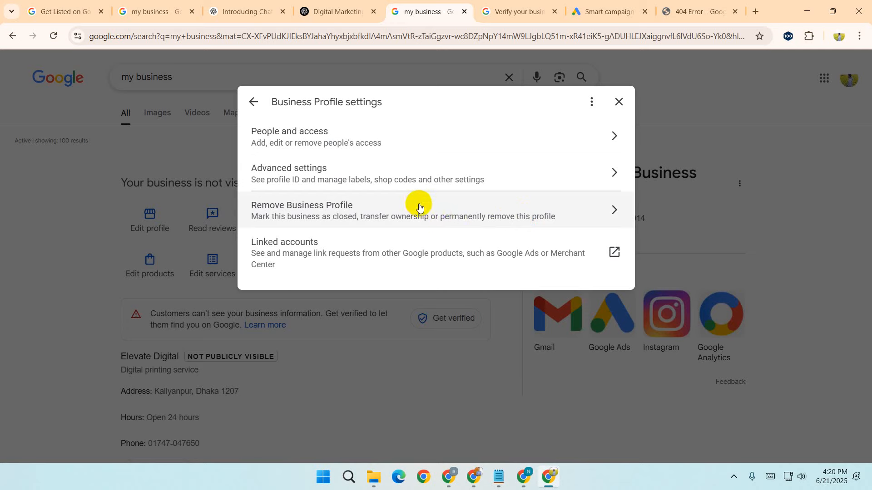
click(388, 141)
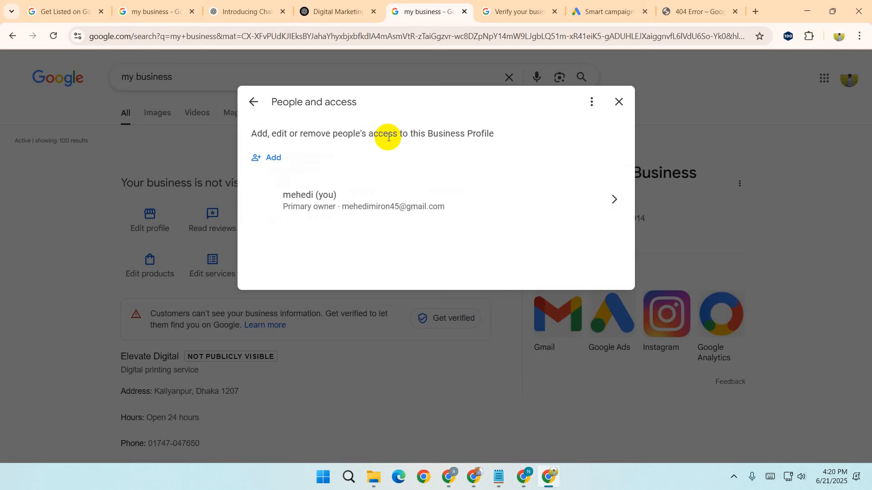
click(253, 102)
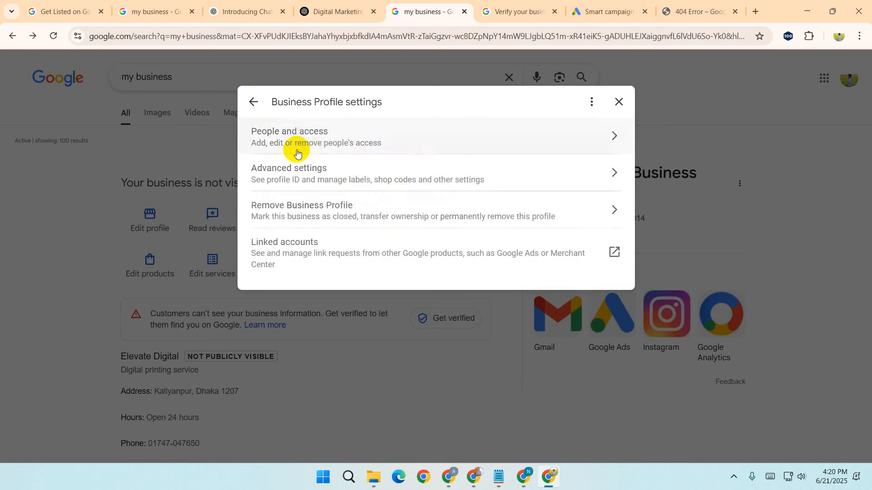
Step: Review the profile's advanced settings, from the profile ID to the shop code, and return to the settings list
click(327, 177)
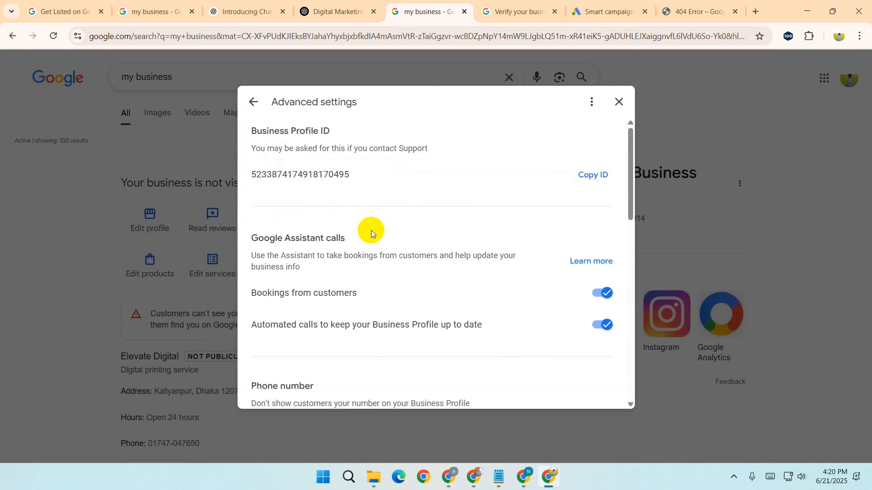
scroll(371, 230, down, 4)
scroll(371, 231, up, 4)
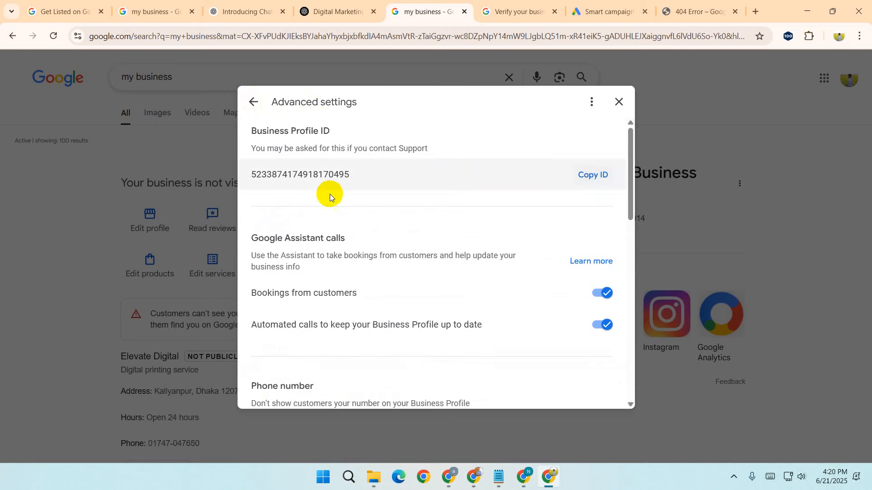
scroll(466, 295, down, 12)
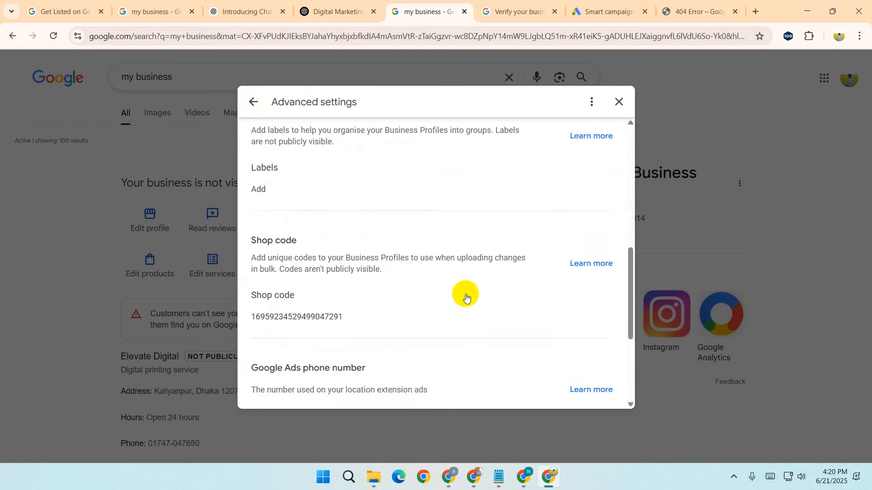
scroll(467, 295, up, 12)
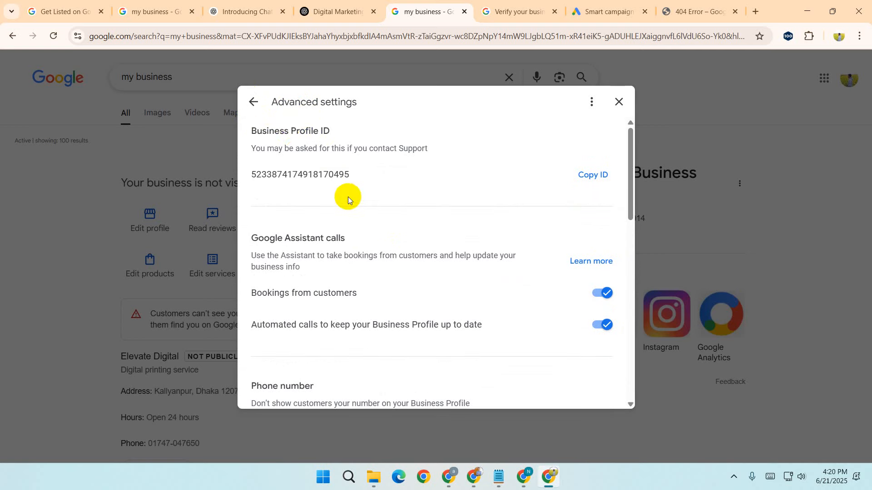
click(250, 106)
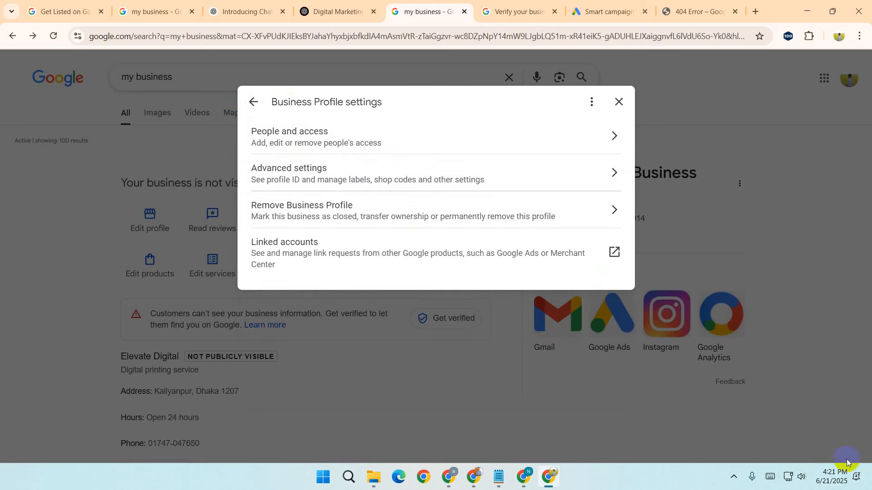
Step: Switch to the Notepad notes and review the list of what is needed from the buyer for Google My Business, from business name to full overview
click(498, 476)
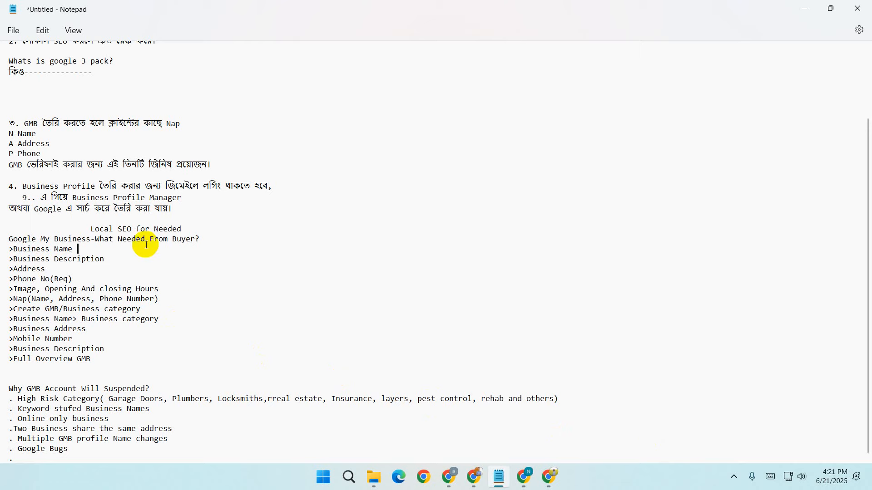
drag(84, 228, 200, 226)
click(278, 245)
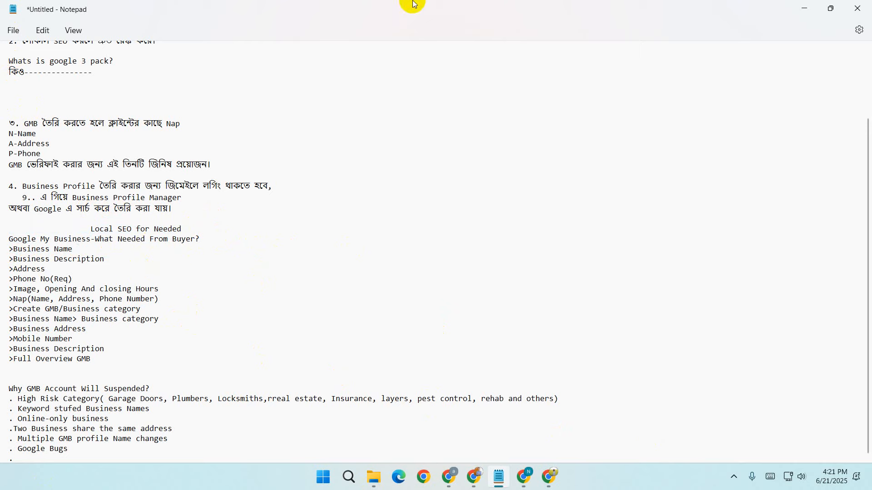
drag(11, 249, 102, 258)
click(161, 279)
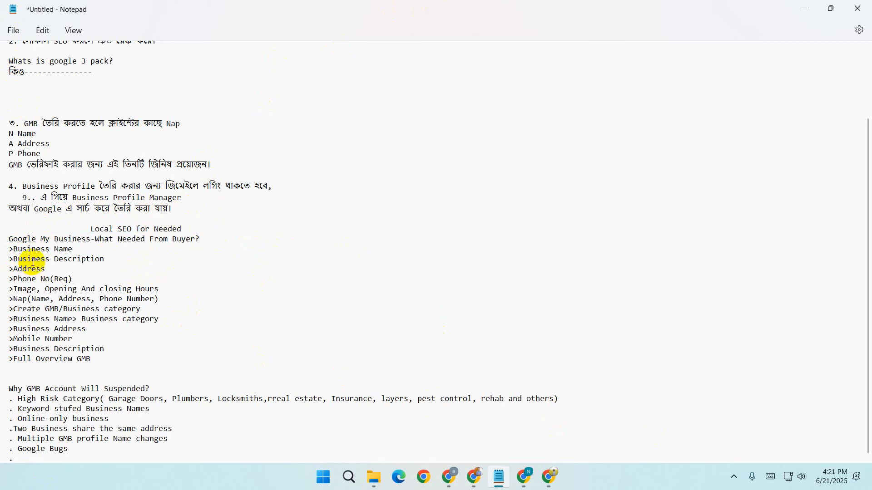
drag(40, 259, 103, 259)
click(49, 268)
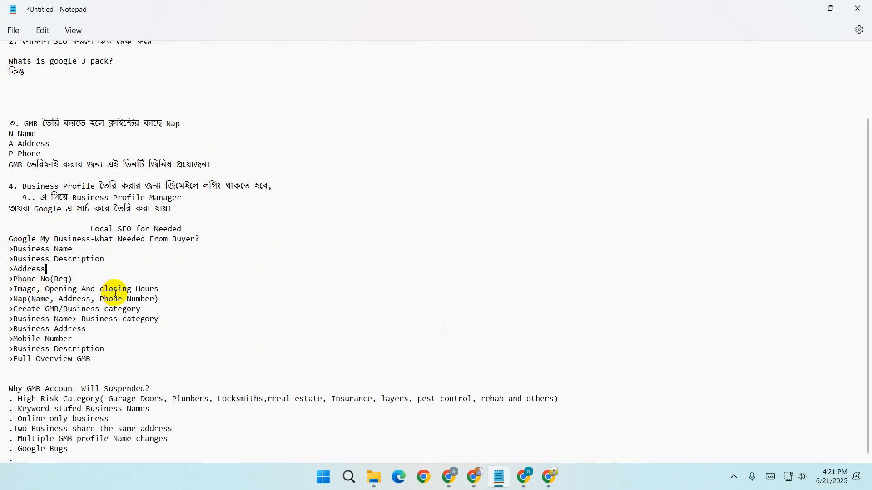
click(171, 289)
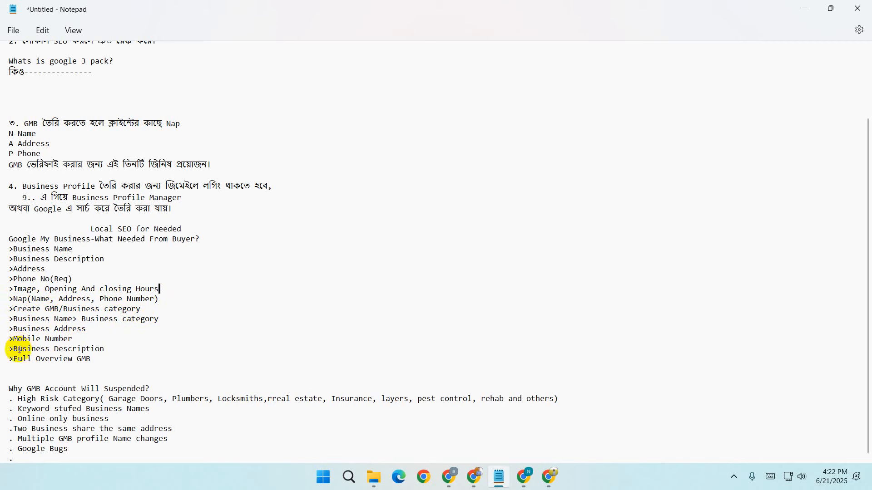
drag(11, 358, 1, 237)
click(161, 366)
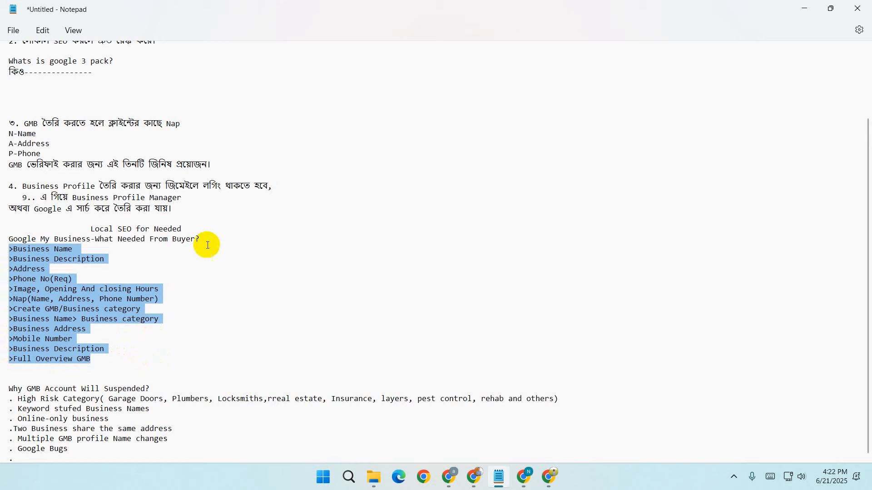
click(210, 308)
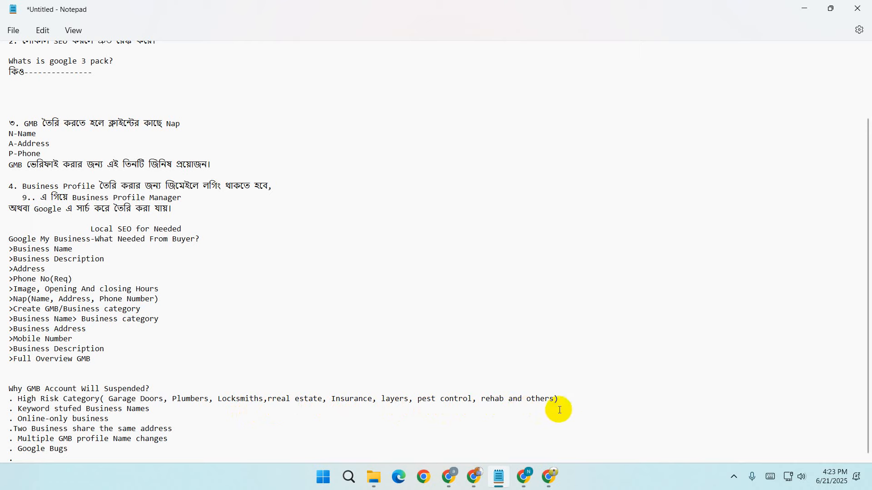
Step: Review the notes on why a GMB account gets suspended, from the high-risk categories to multiple profile name changes
drag(554, 398, 104, 399)
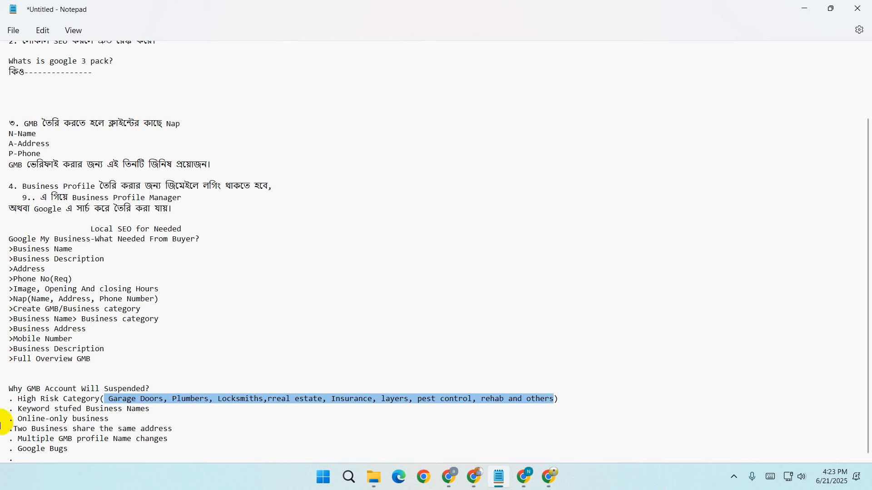
click(214, 400)
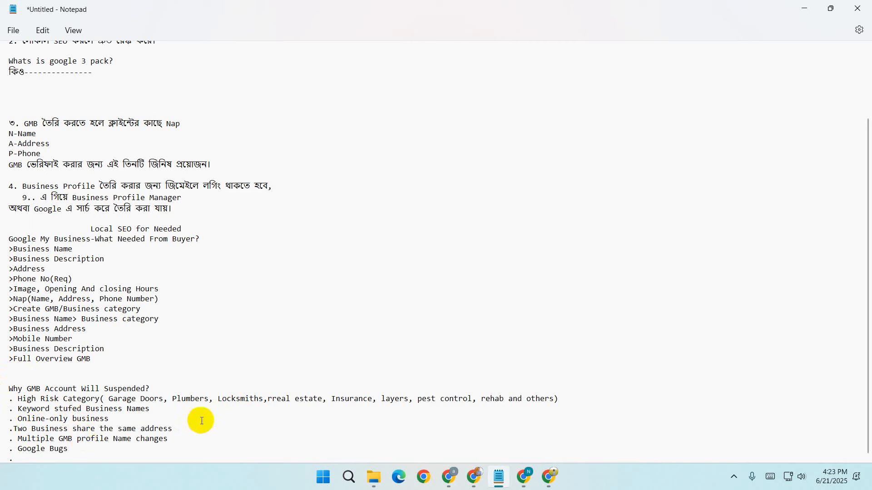
click(100, 429)
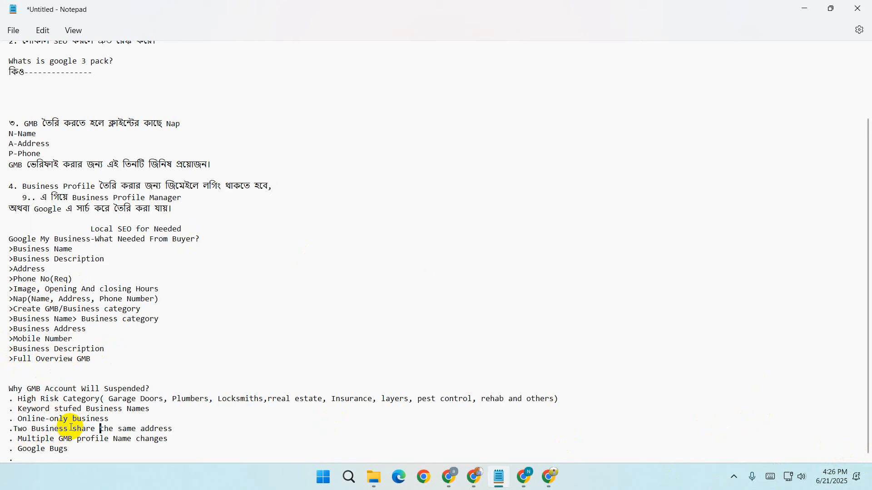
click(128, 419)
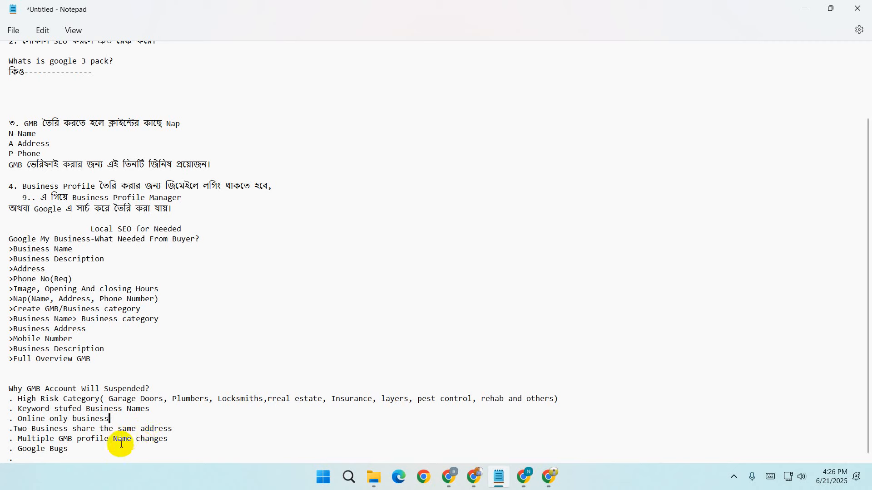
click(186, 427)
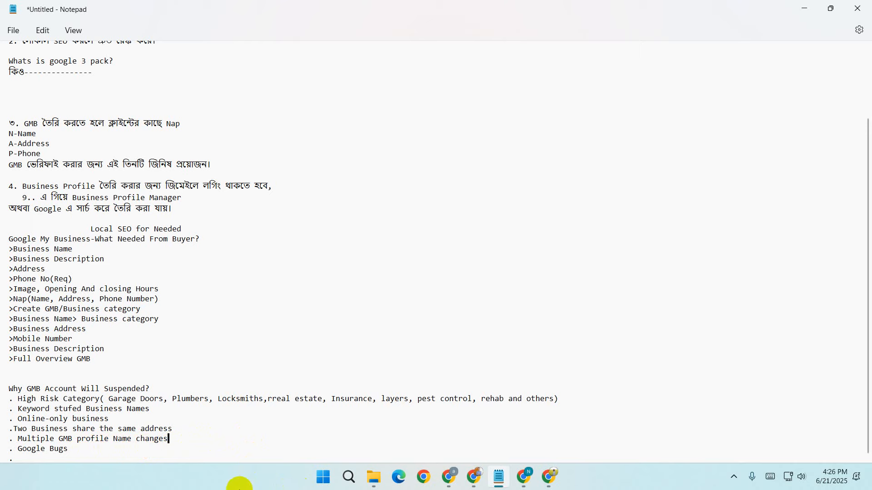
Step: Copy "Google Bugs" from the suspension reasons and ask ChatGPT in the browser "Google Bugs? ki?"
click(89, 450)
drag(89, 450, 18, 449)
key(ctrl+c)
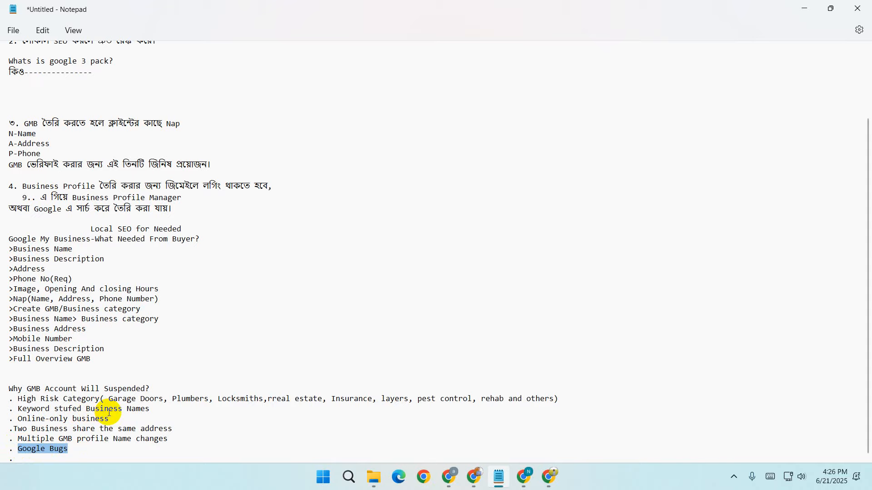
click(423, 477)
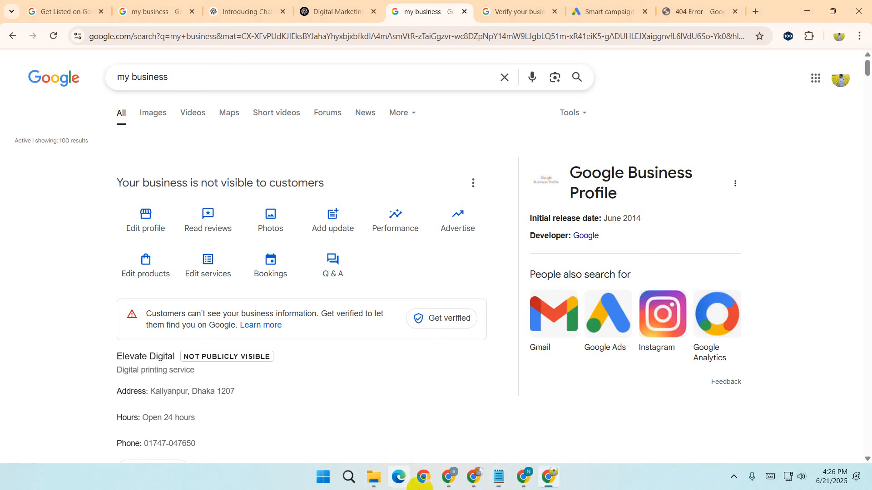
click(312, 4)
click(283, 400)
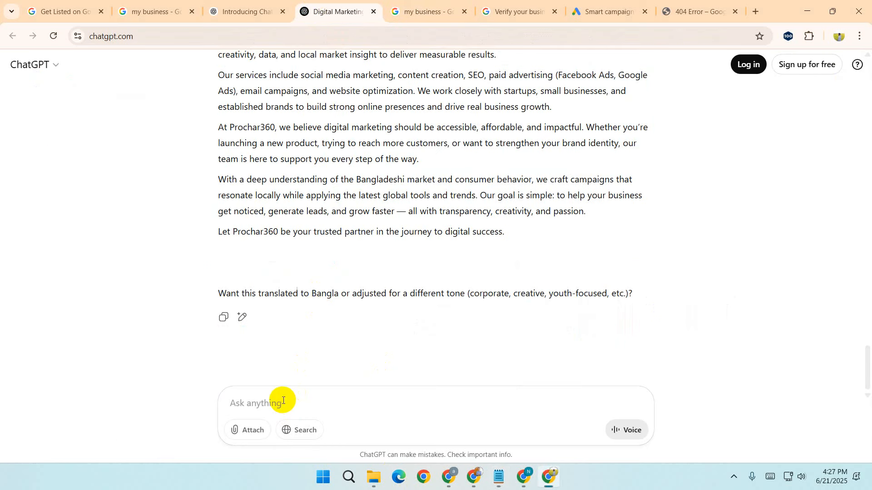
key(ctrl+v)
text(?)
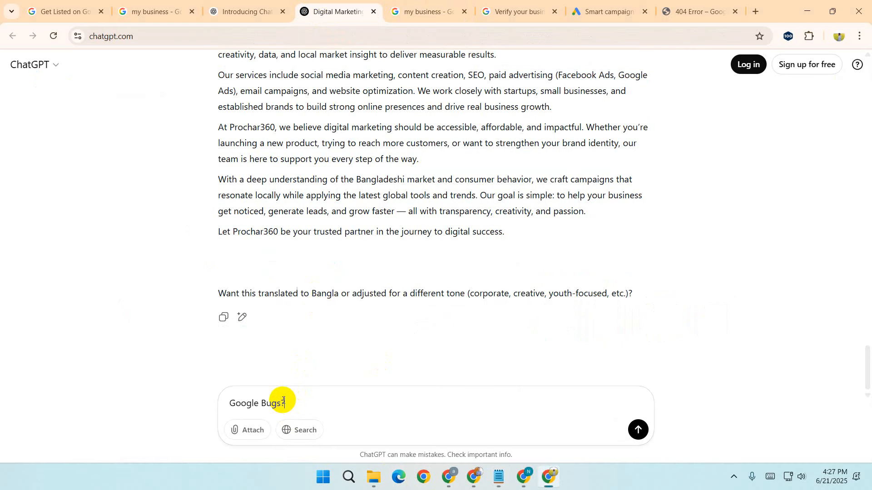
text( ki?)
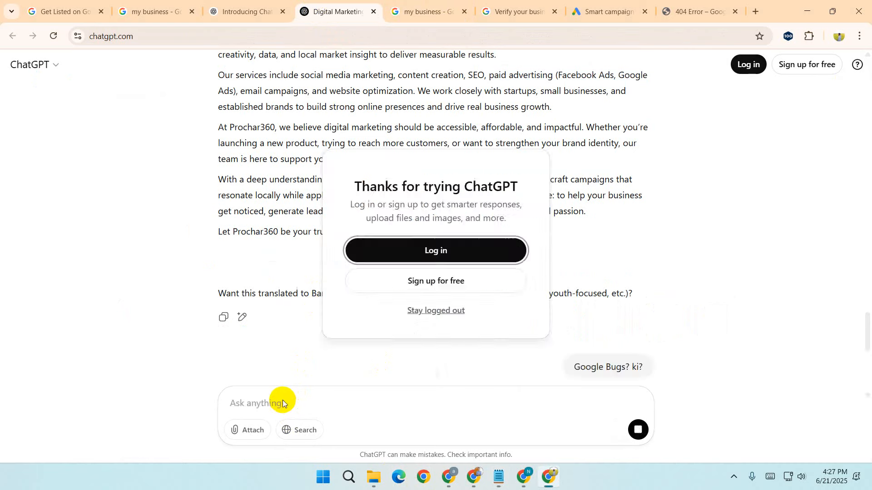
key(Return)
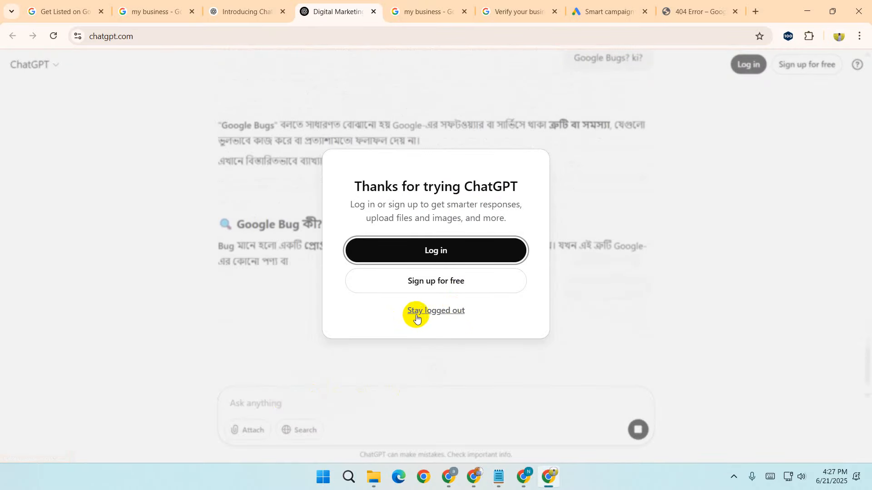
Step: Stay logged out of ChatGPT, read its answer on Google bugs through the reporting options, and return to the Notepad notes
click(312, 310)
double_click(612, 215)
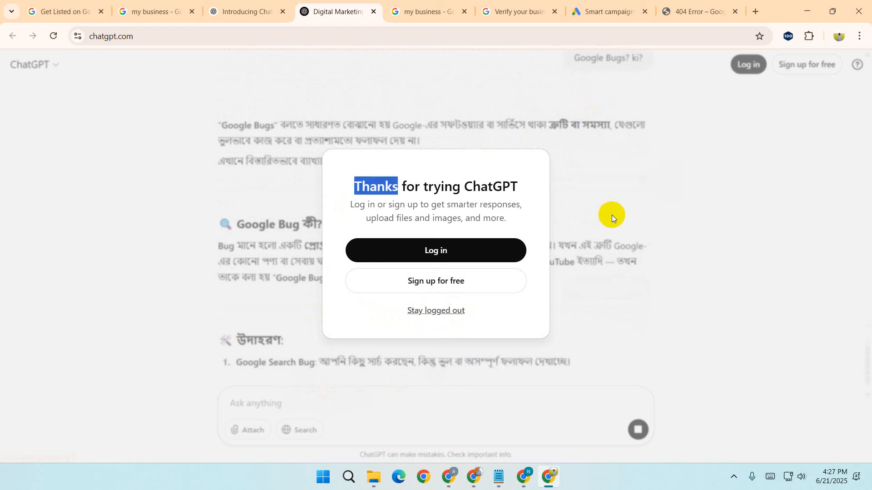
click(425, 311)
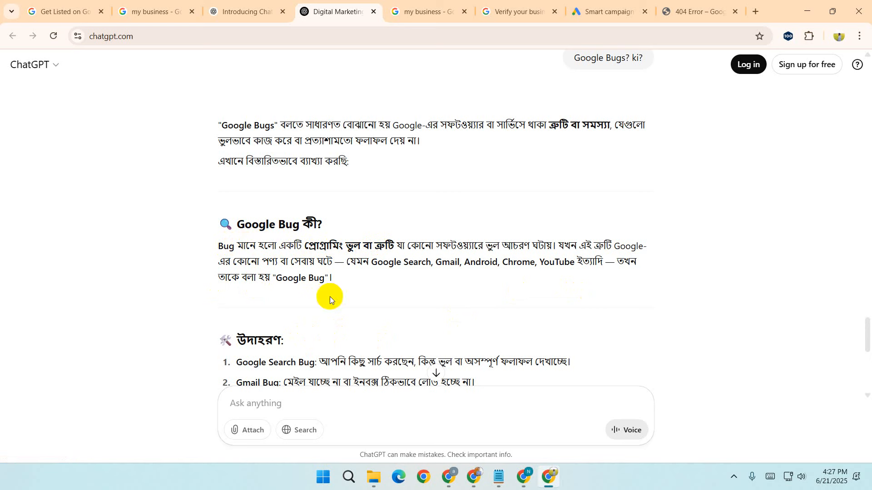
scroll(261, 331, down, 4)
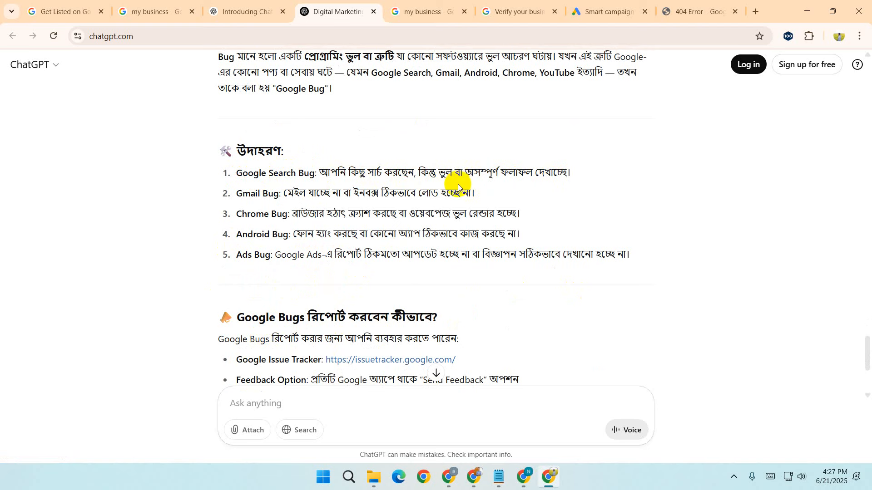
scroll(457, 183, down, 4)
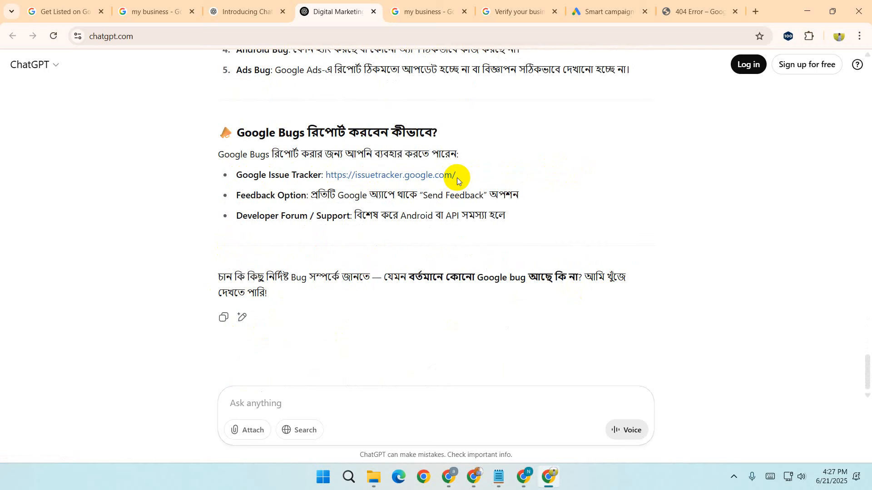
click(494, 484)
click(499, 477)
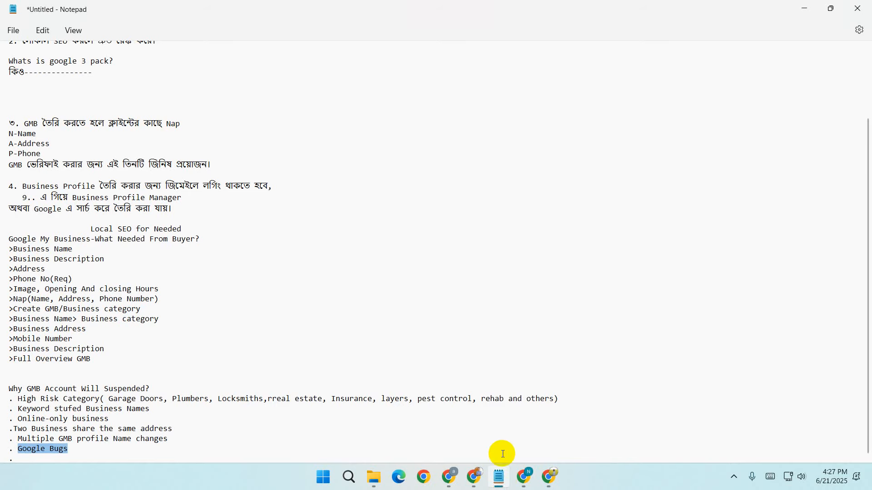